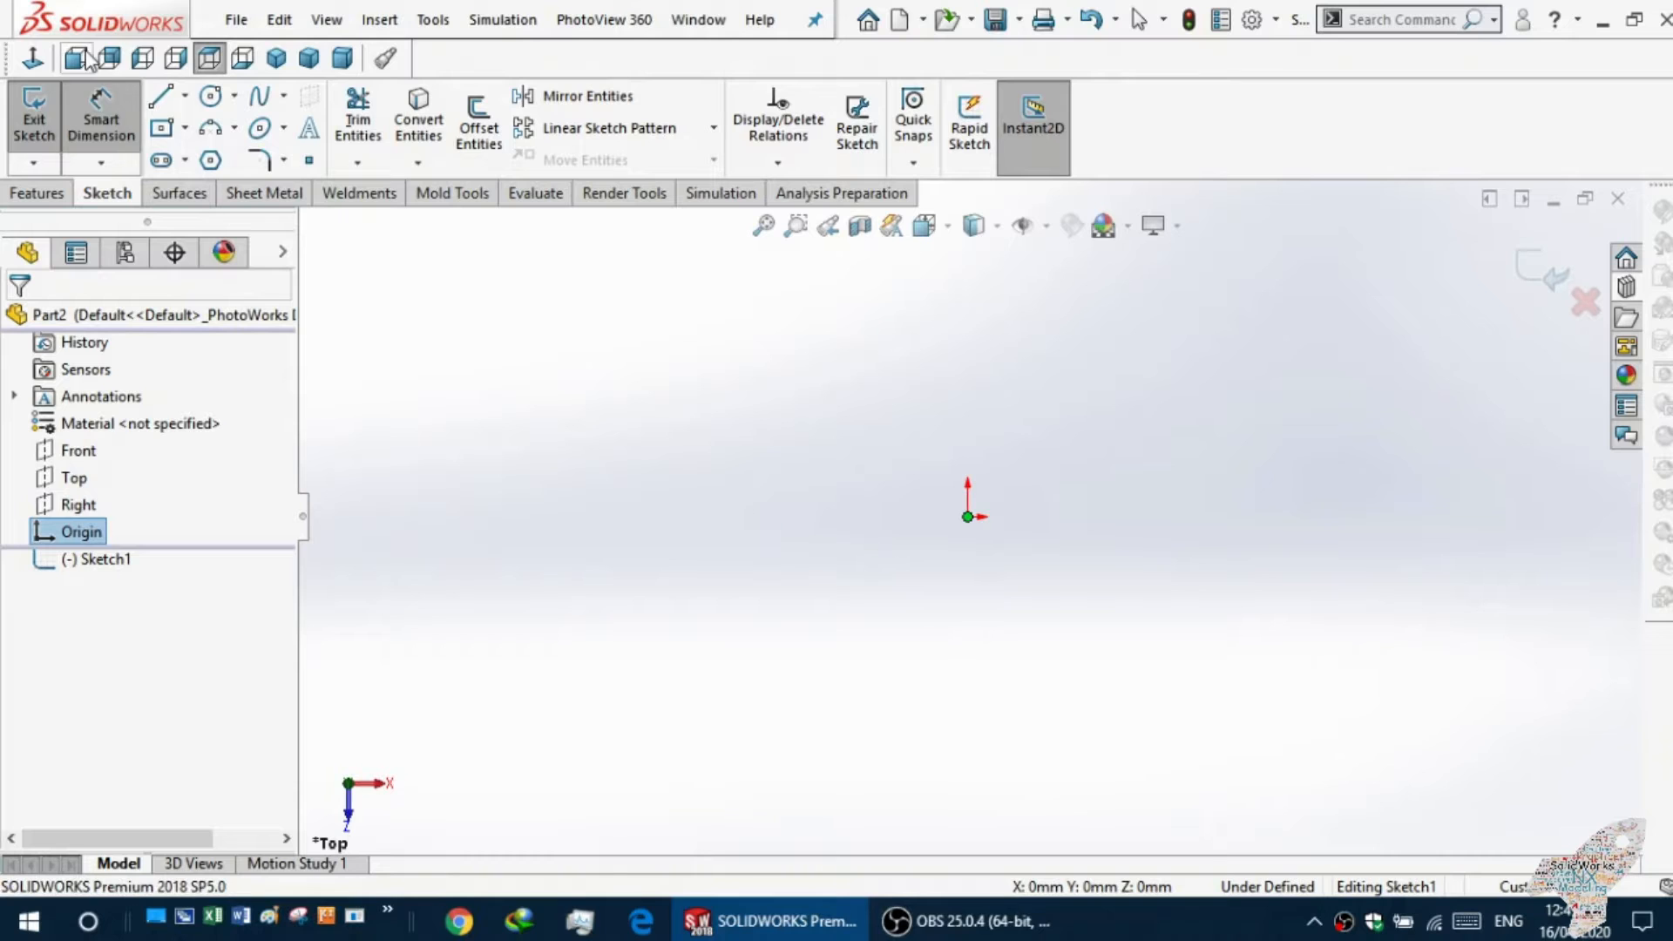
# Sketch a circle about 45 mm in diameter centred on the origin.
pyautogui.click(211, 97)
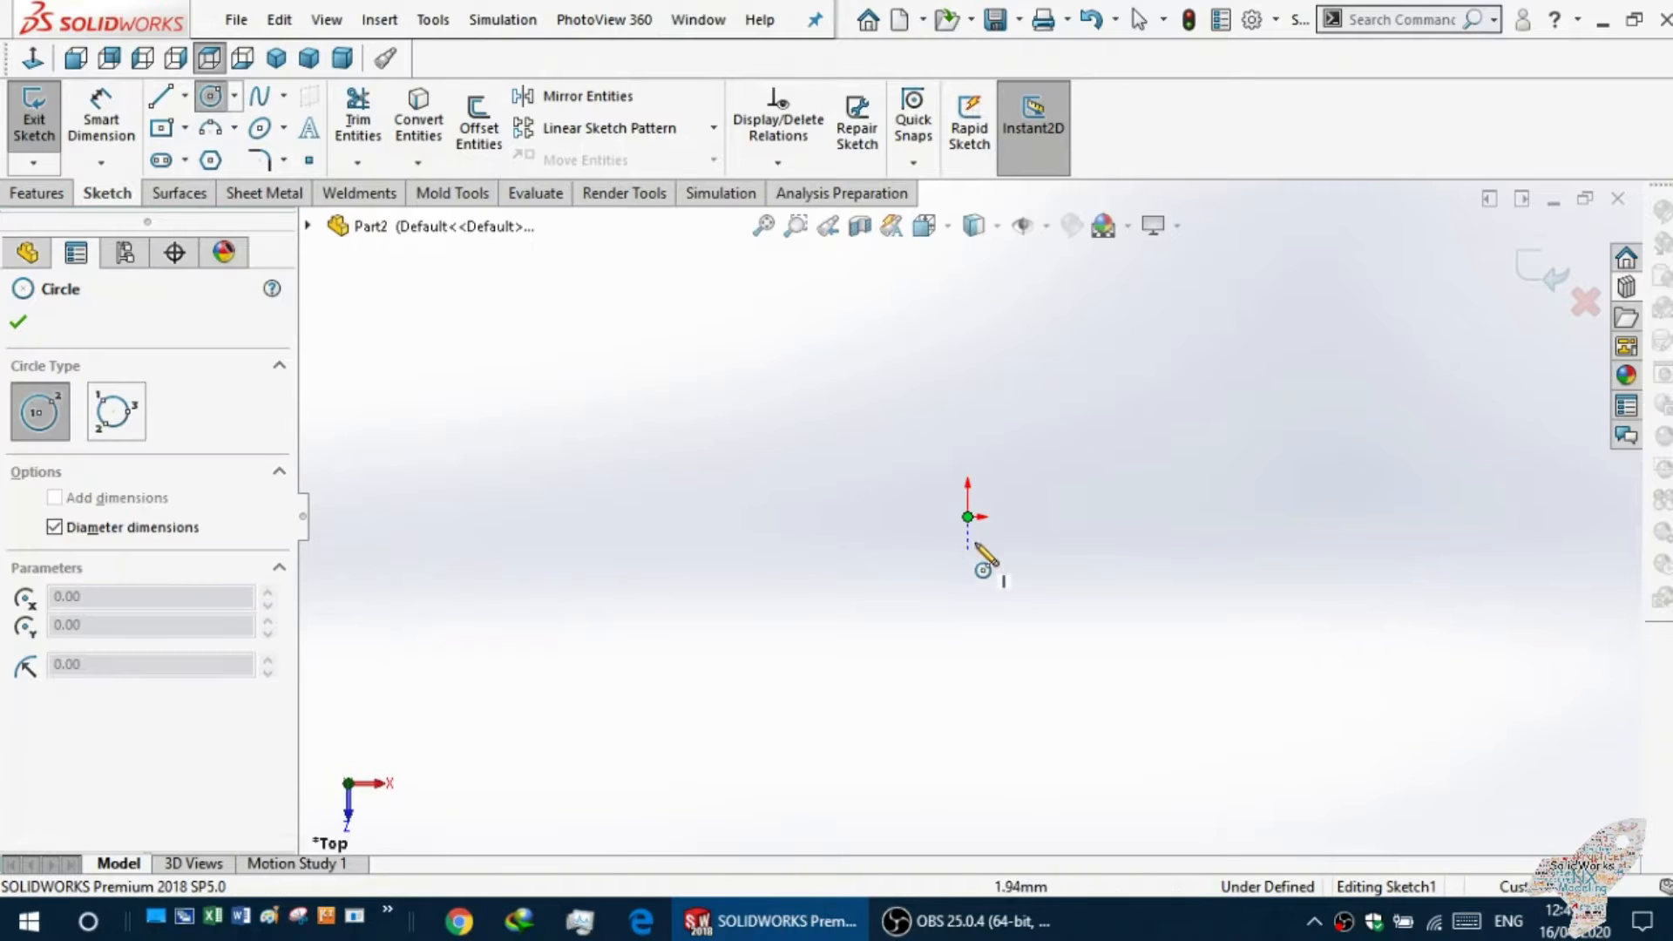
pyautogui.click(967, 517)
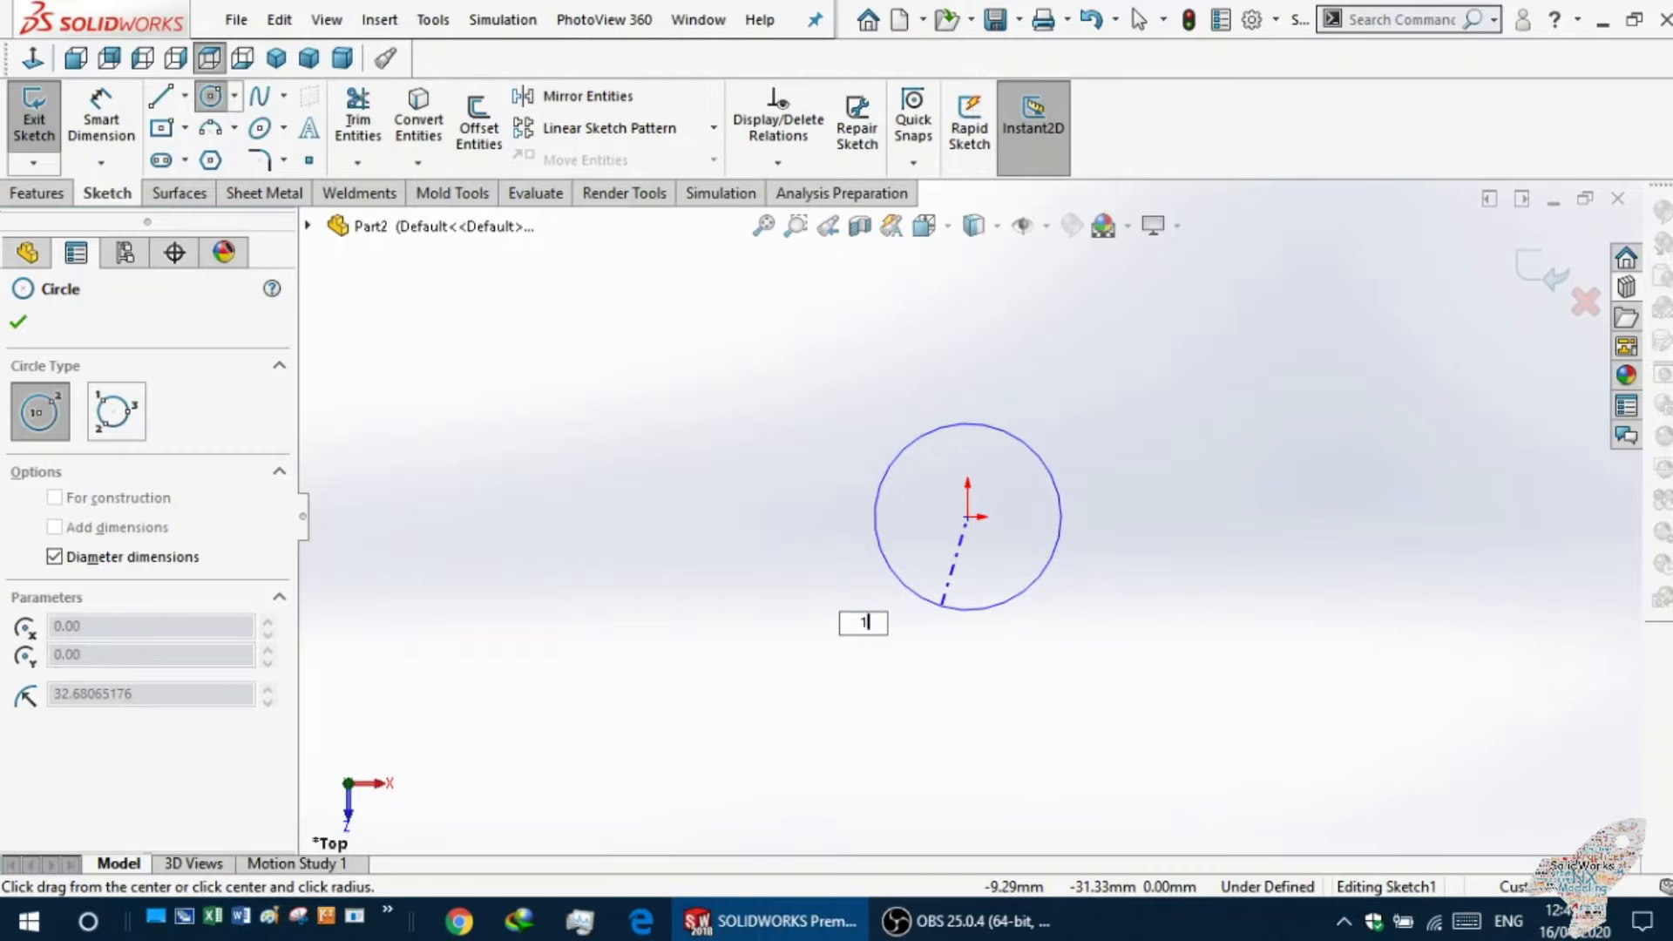
pyautogui.press('Return')
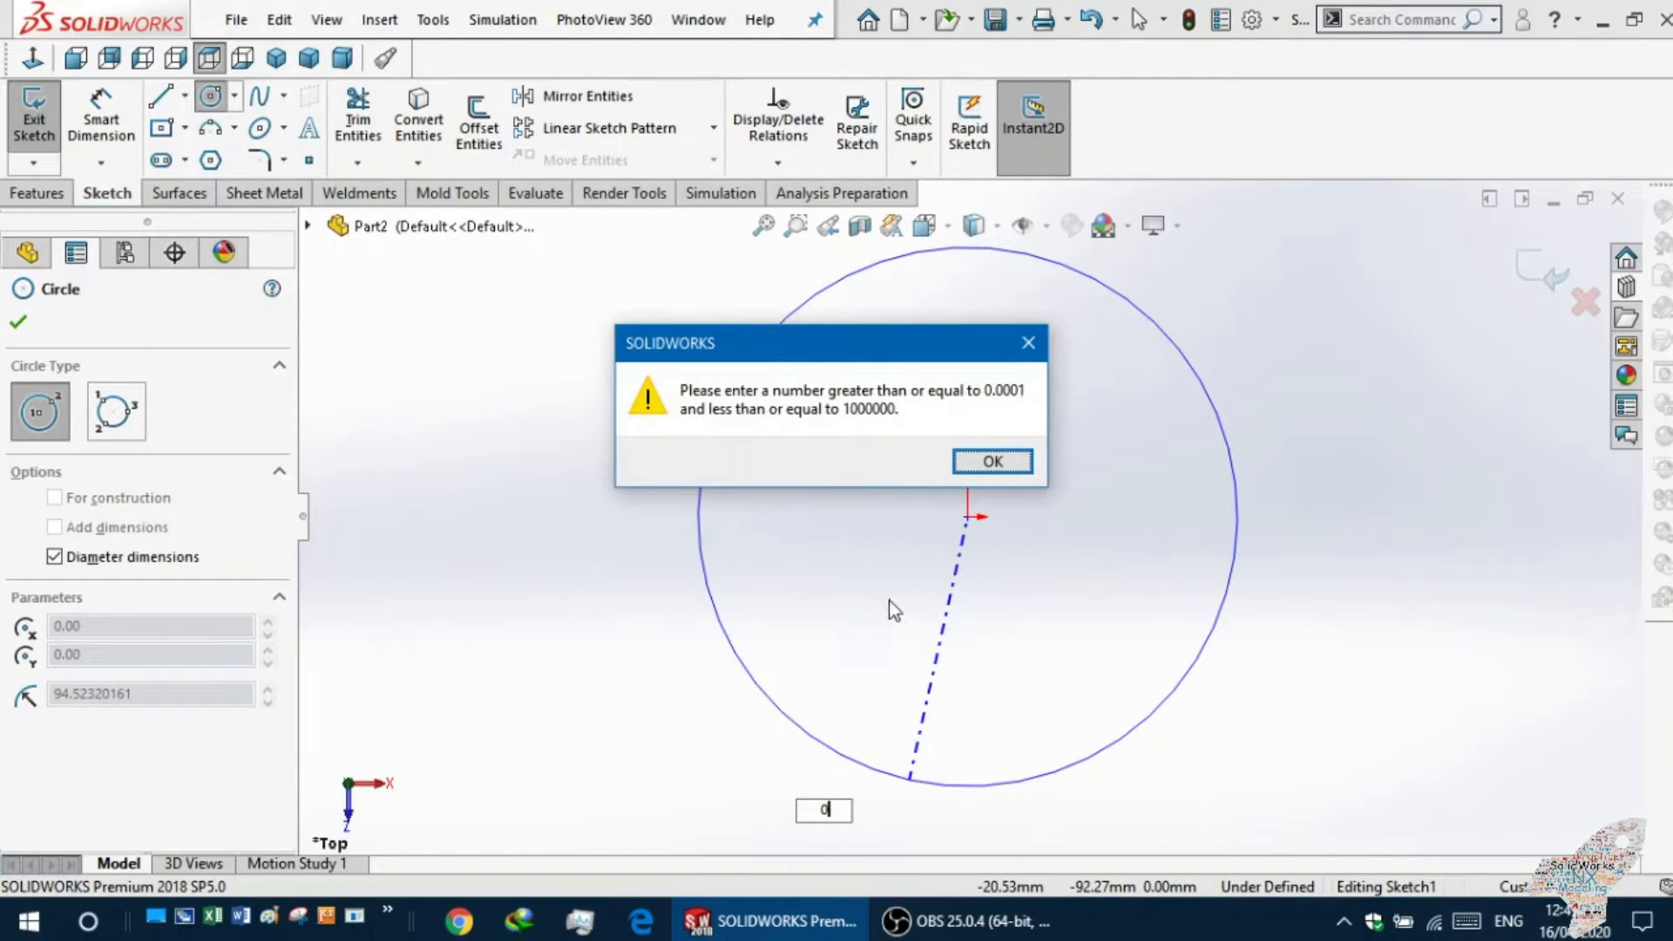
pyautogui.click(994, 461)
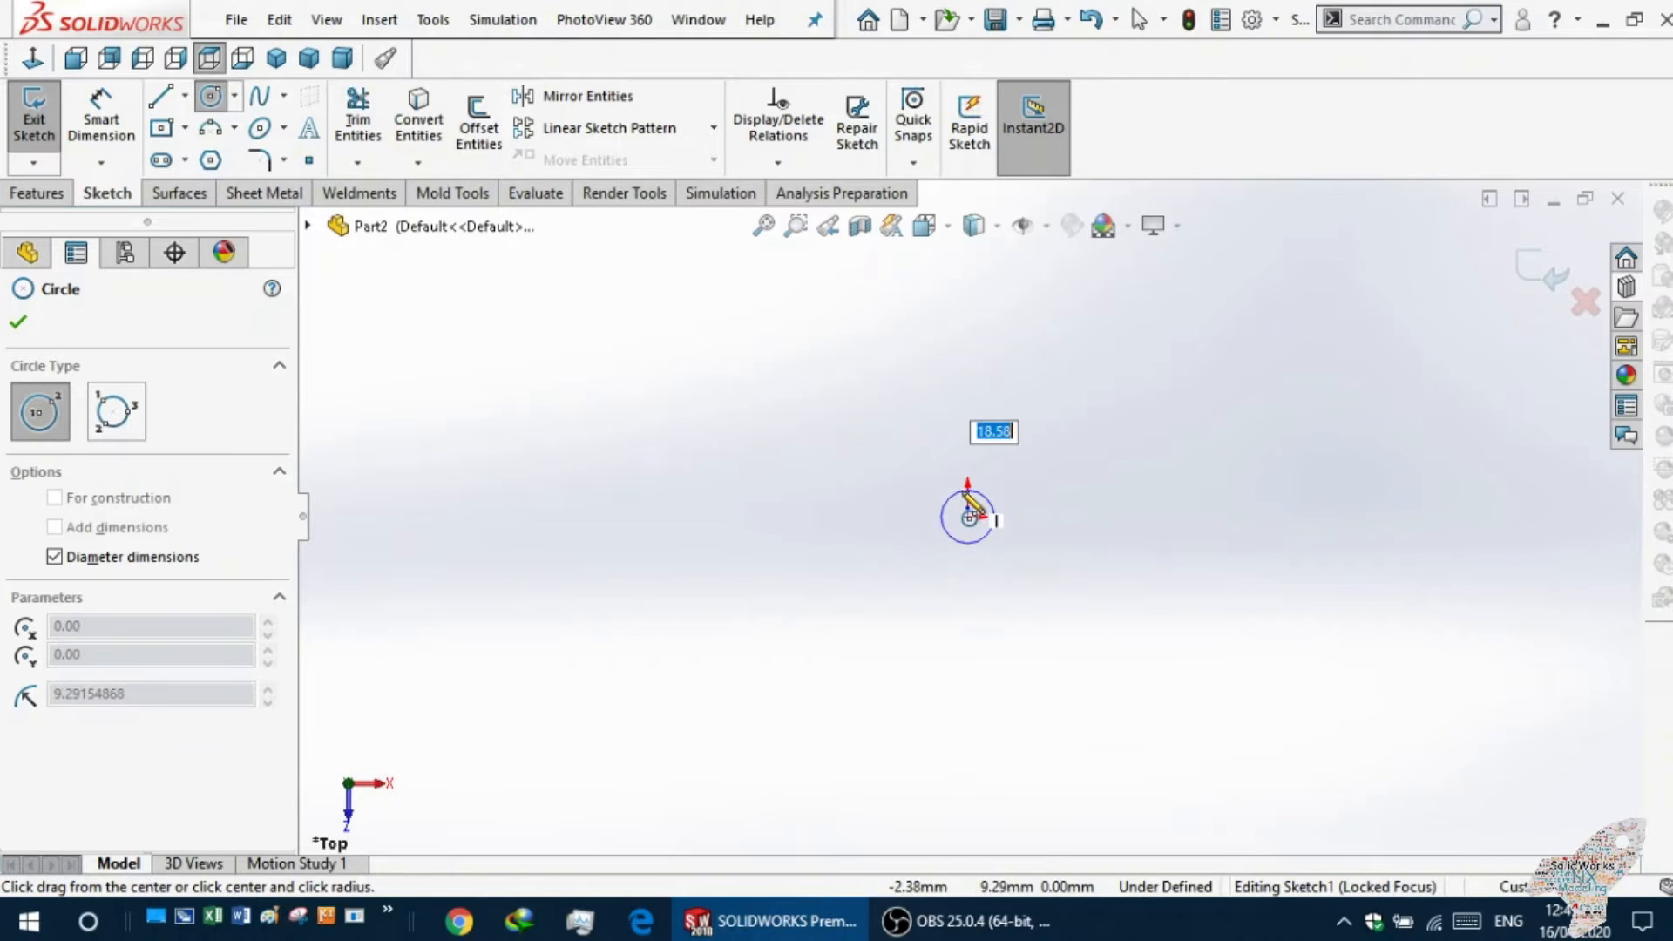
pyautogui.click(916, 473)
# Dimension the circle's diameter and set it to 10 mm.
pyautogui.click(101, 117)
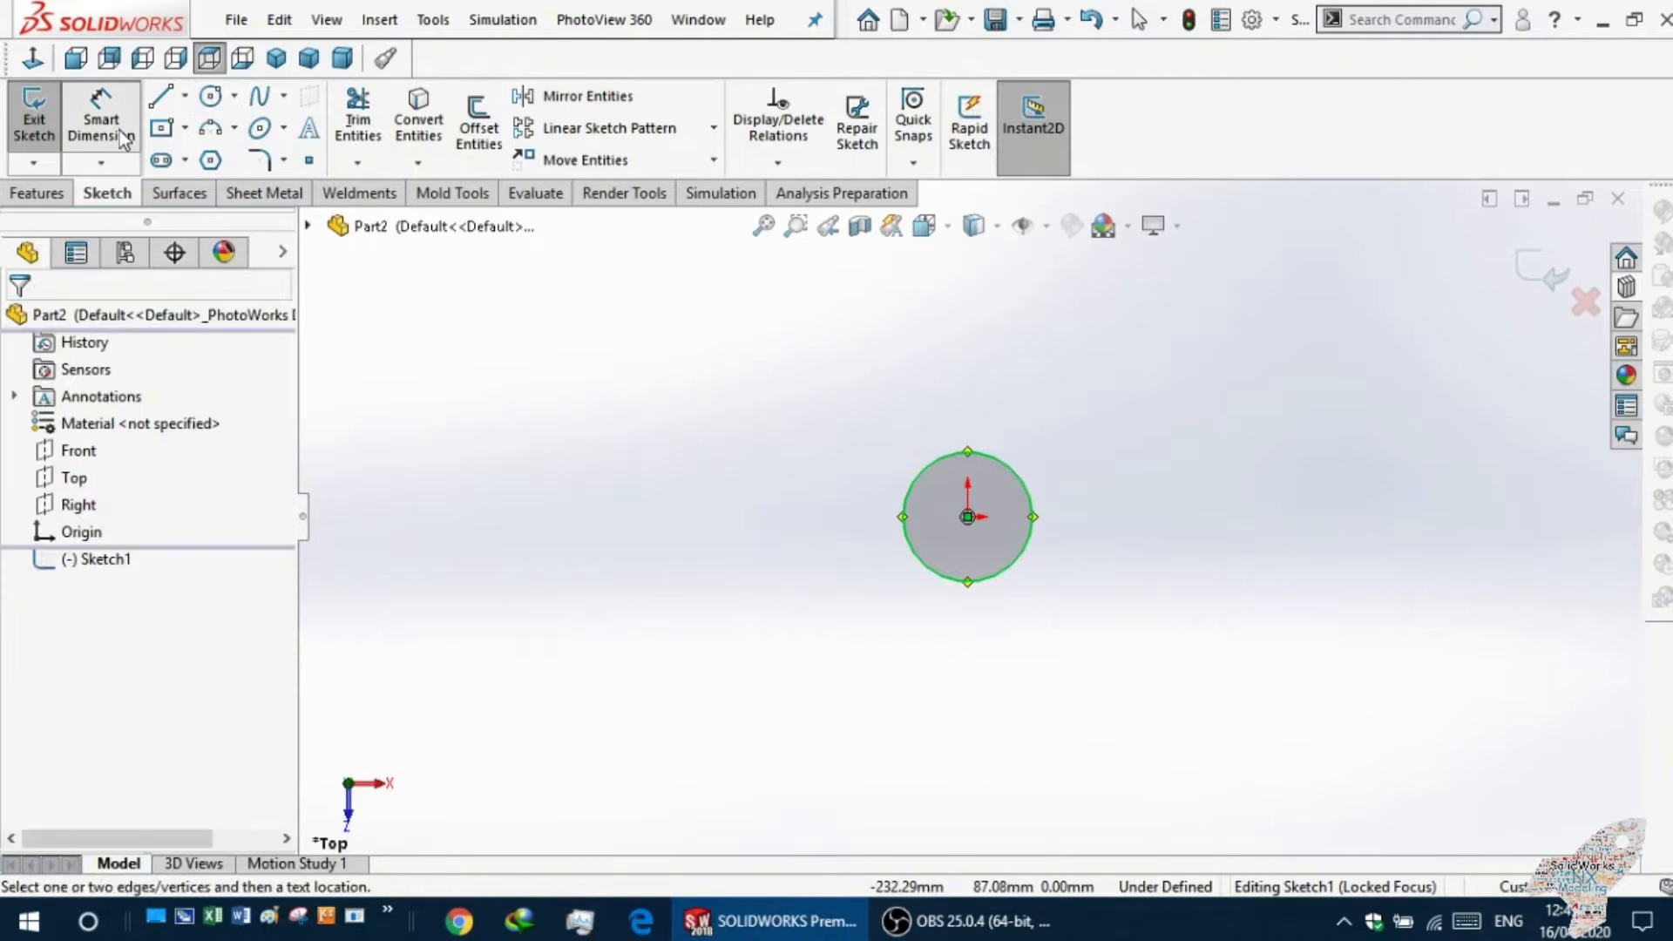
pyautogui.click(906, 547)
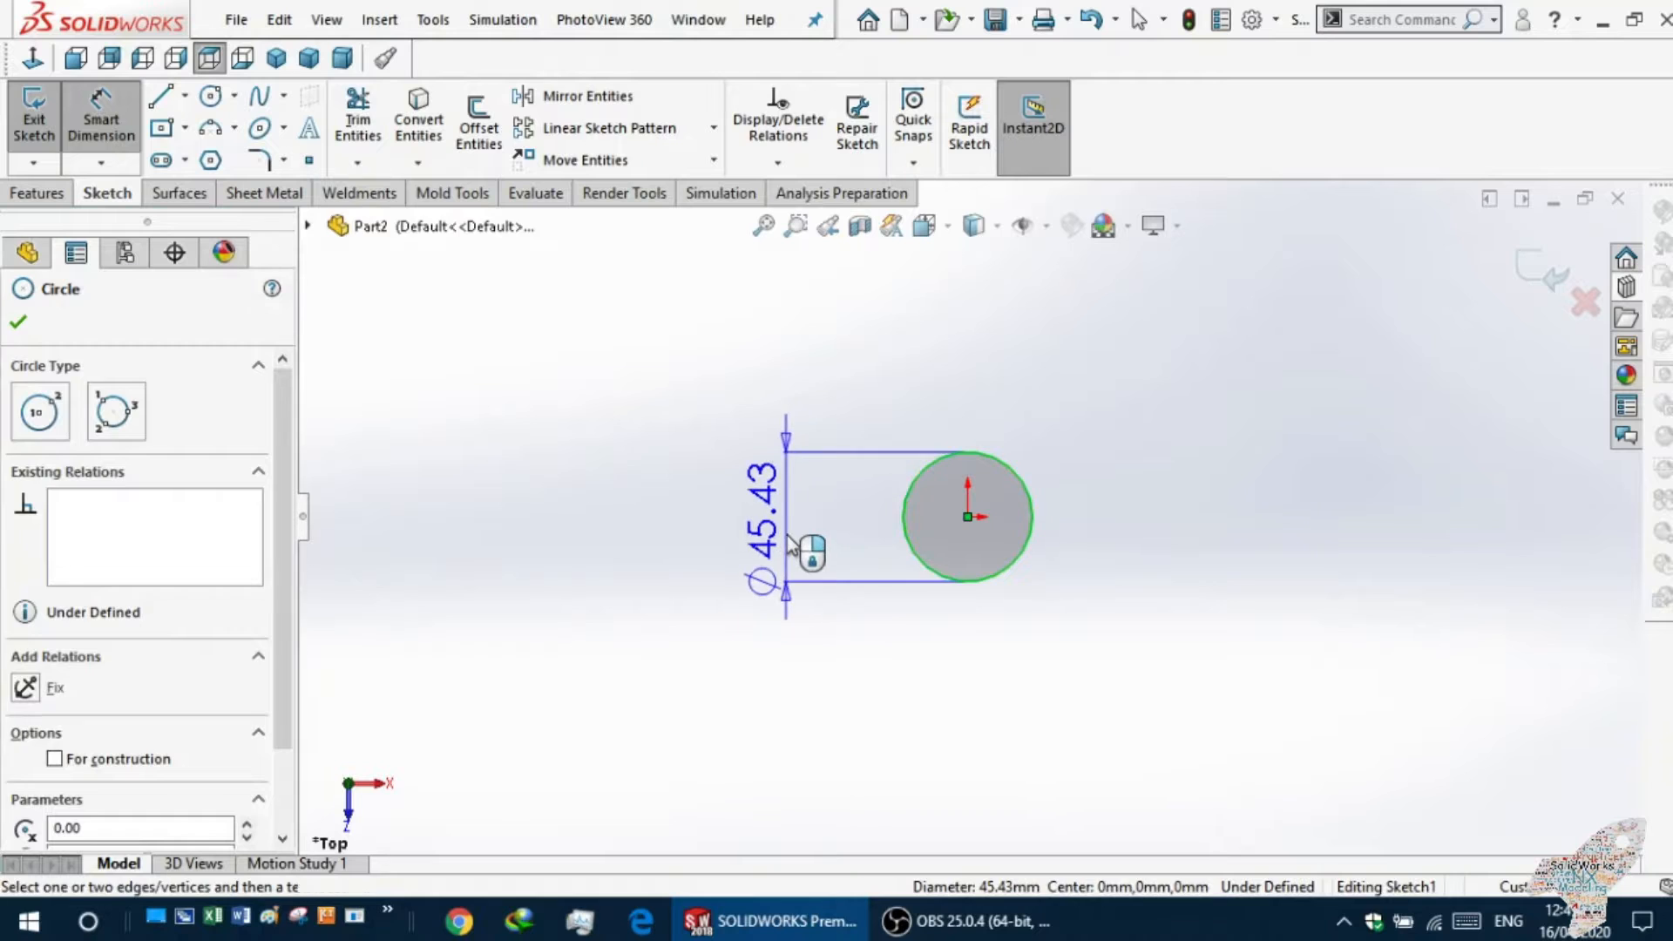
pyautogui.click(795, 549)
pyautogui.write('10')
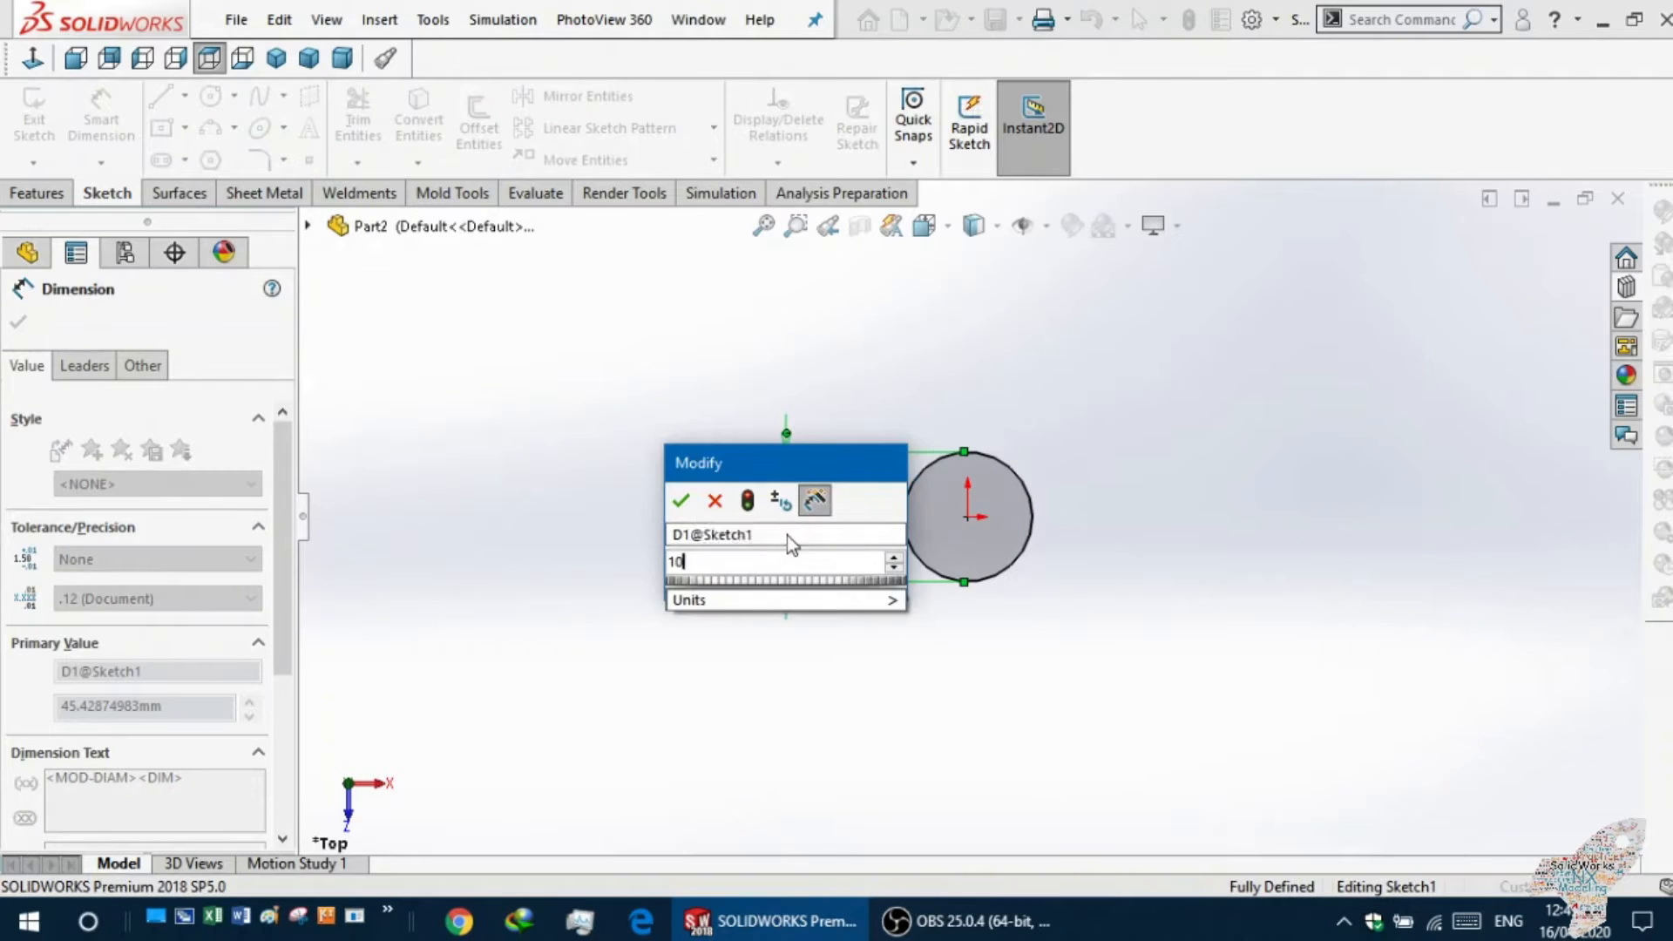
pyautogui.press('Return')
pyautogui.press('Escape')
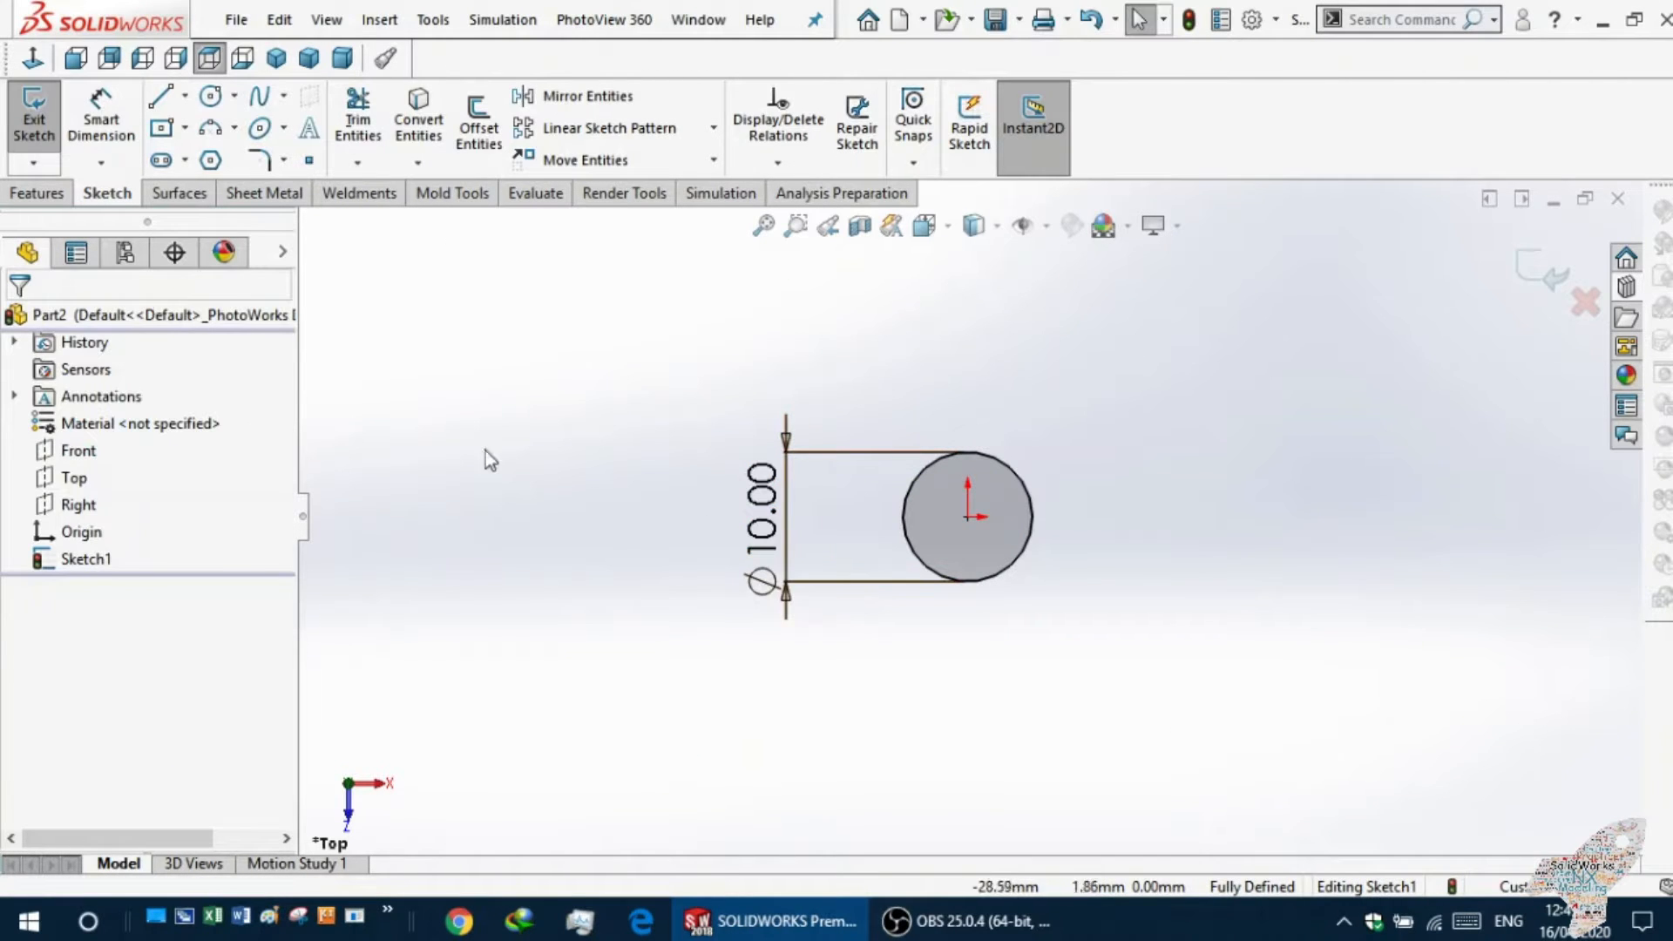
# Set up a blind boss extrusion of the circle with a depth of 750 mm.
pyautogui.click(35, 193)
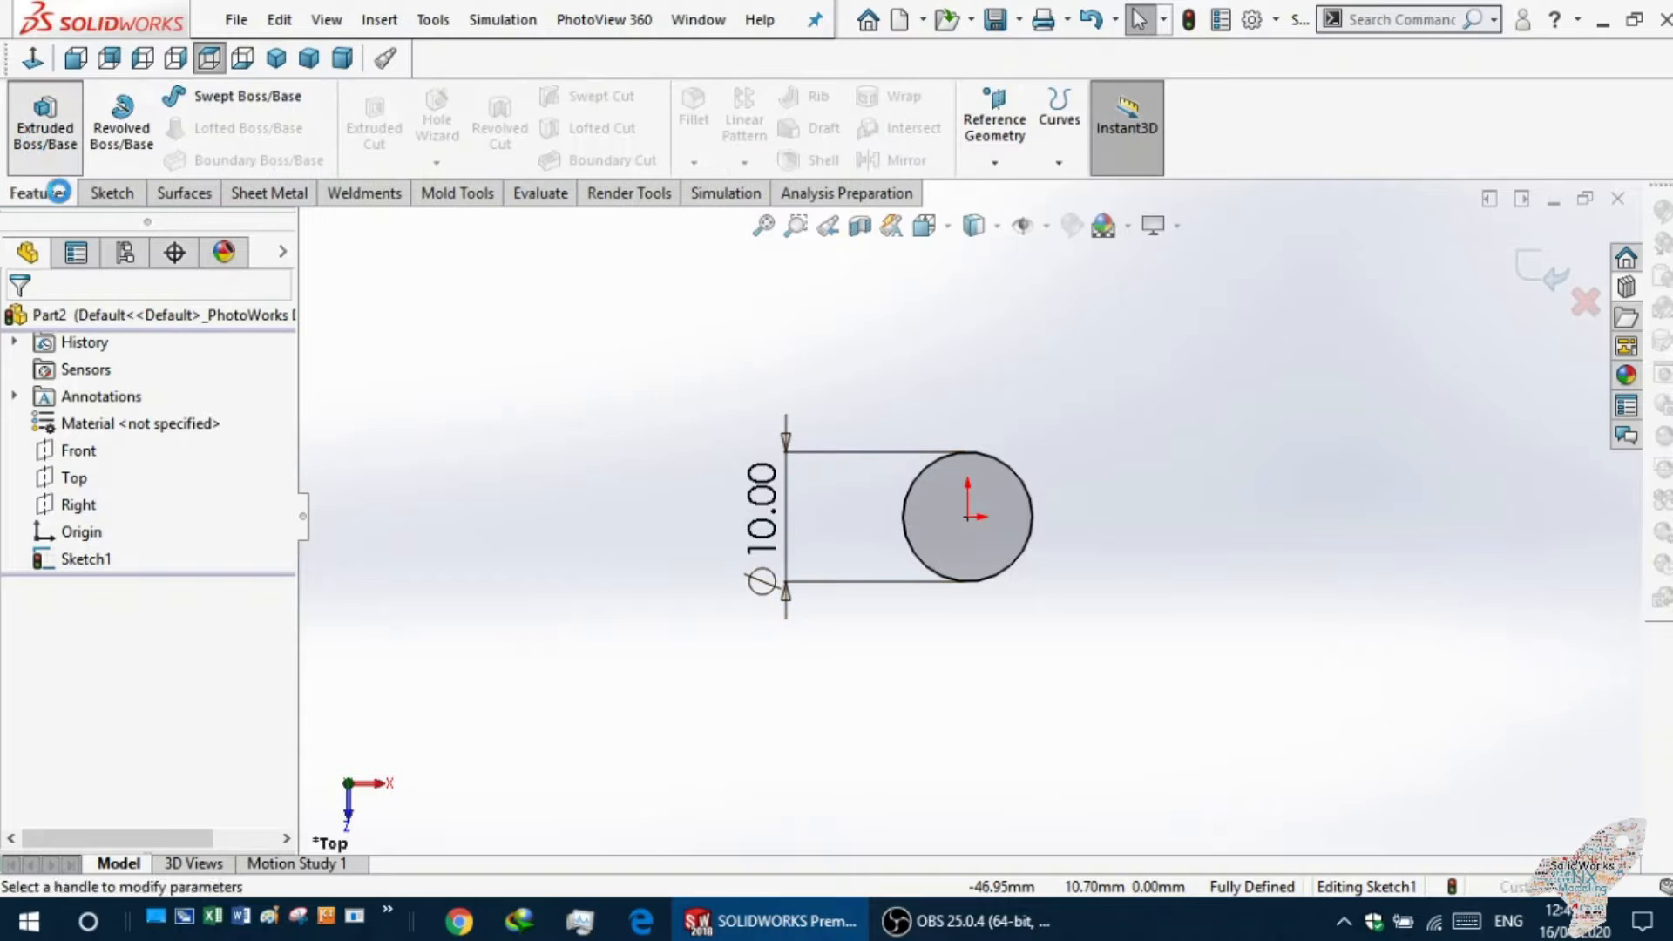
pyautogui.click(33, 122)
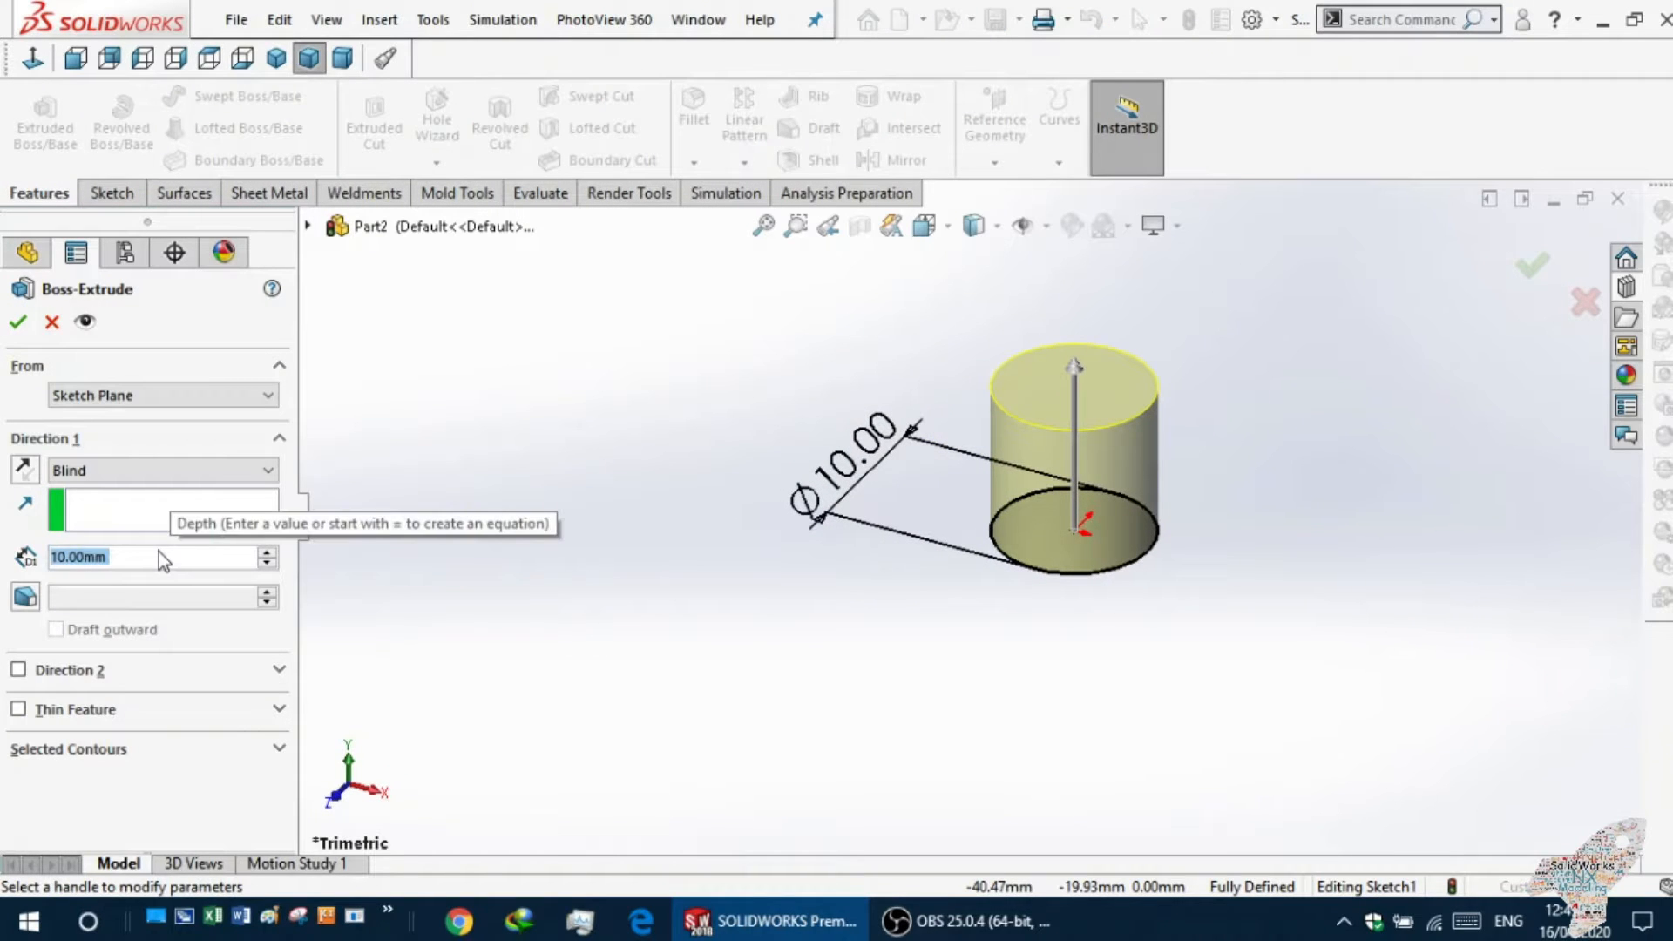
pyautogui.write('7')
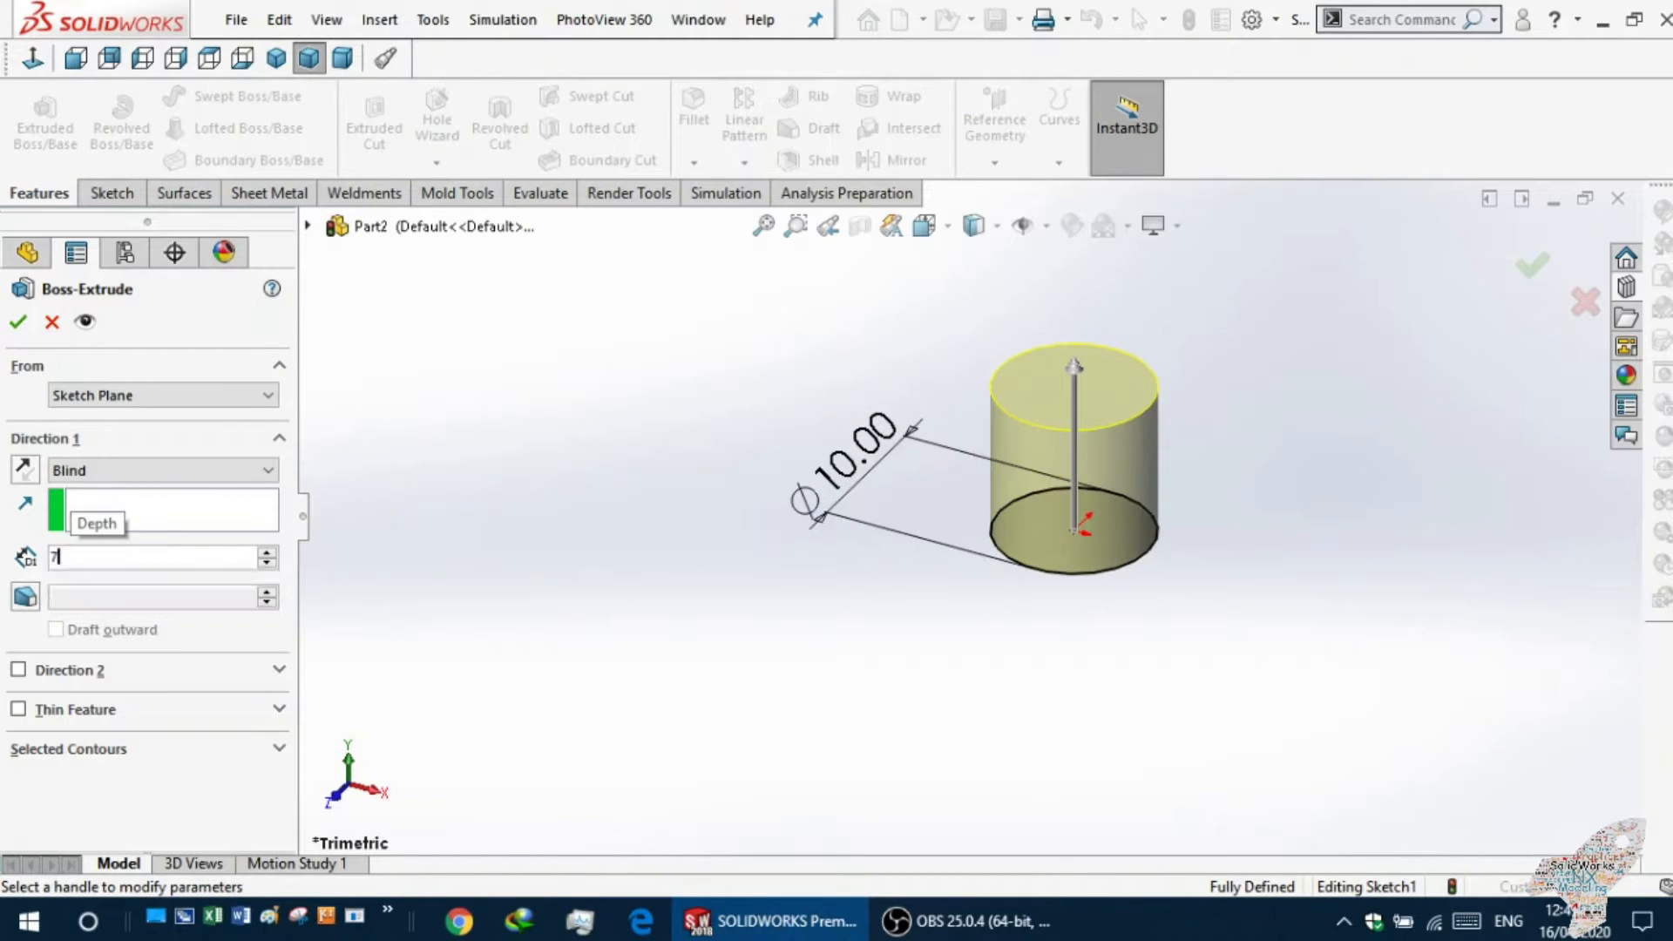
pyautogui.write('50')
pyautogui.press('Return')
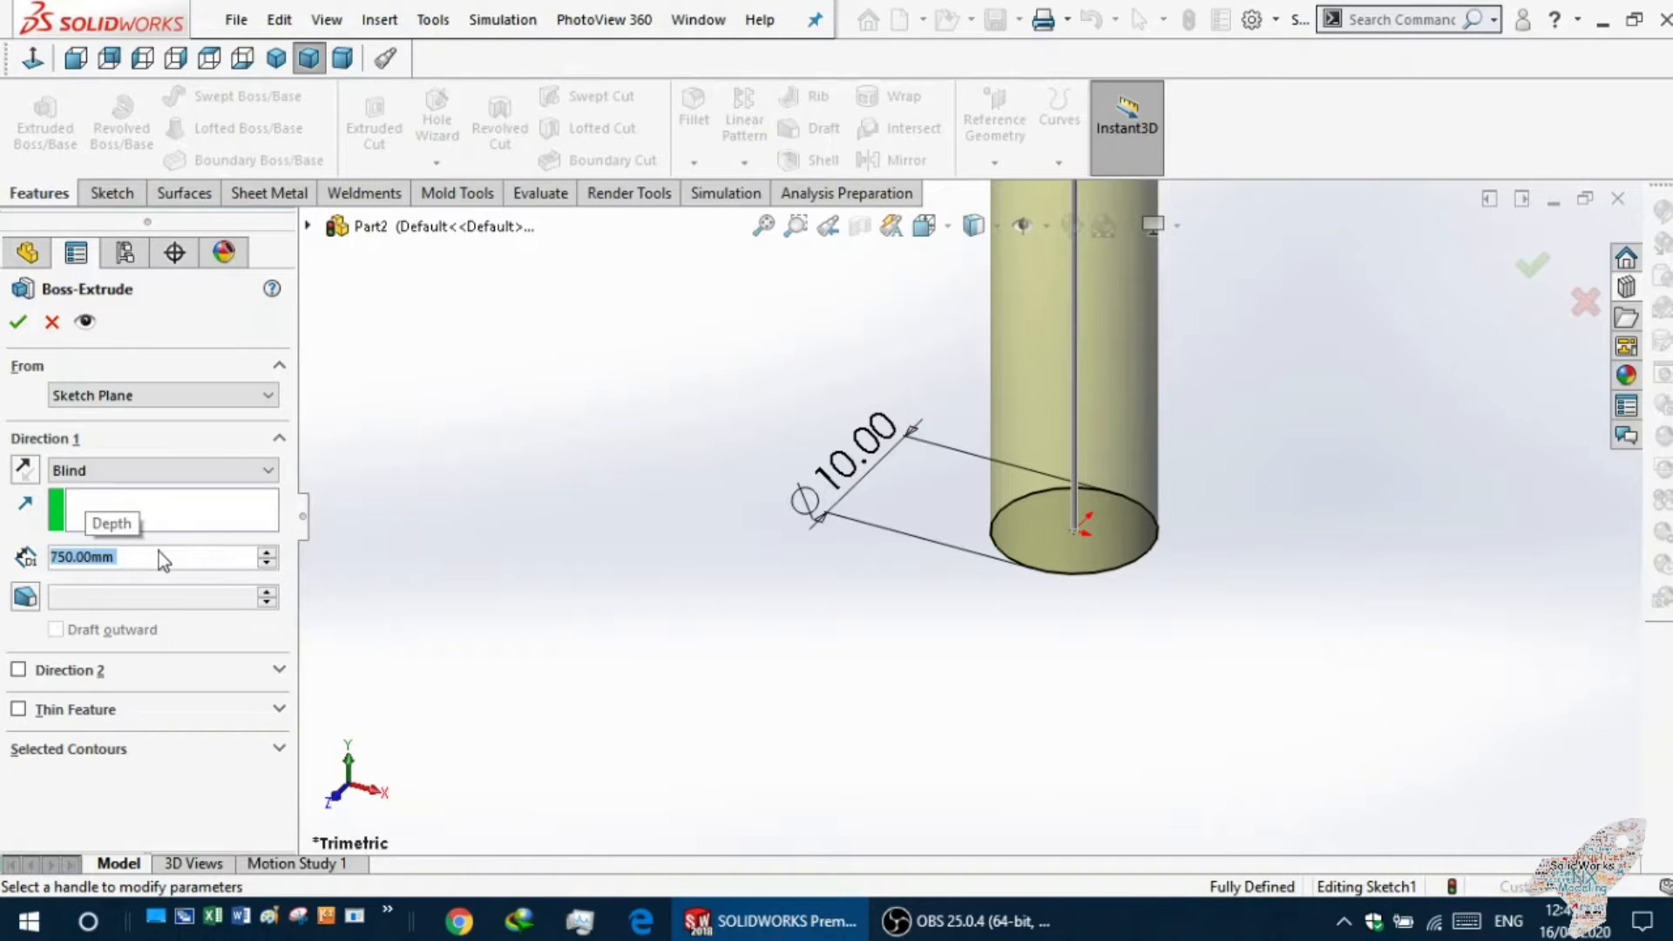
pyautogui.scroll(8, 821, 679)
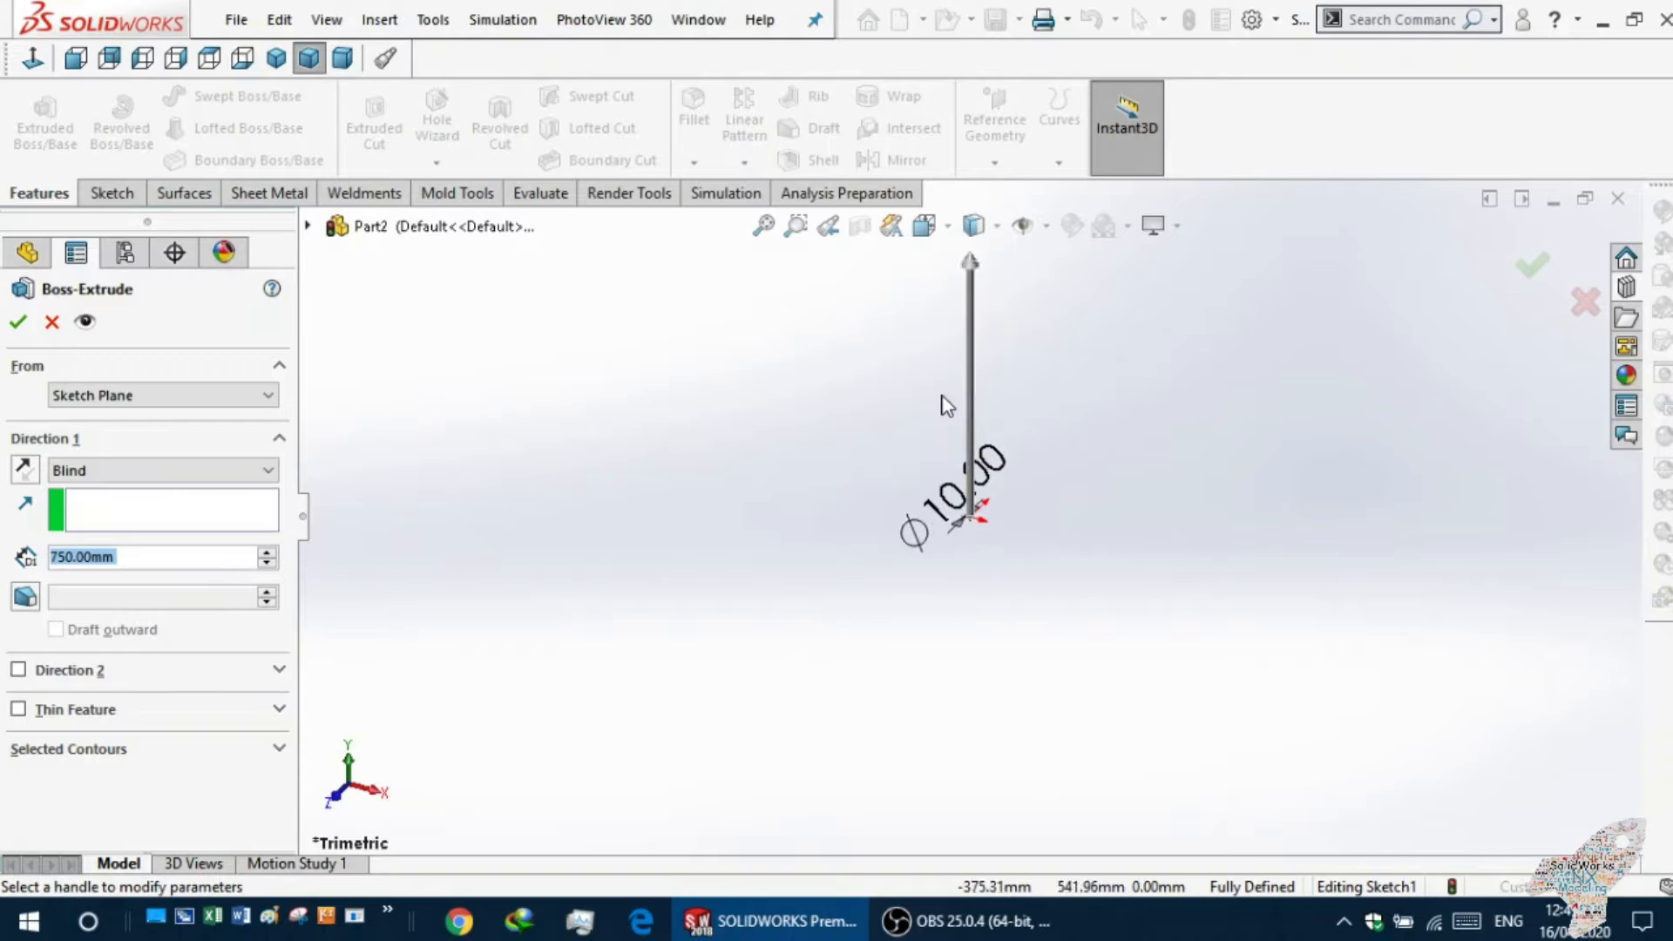
pyautogui.scroll(-5, 940, 399)
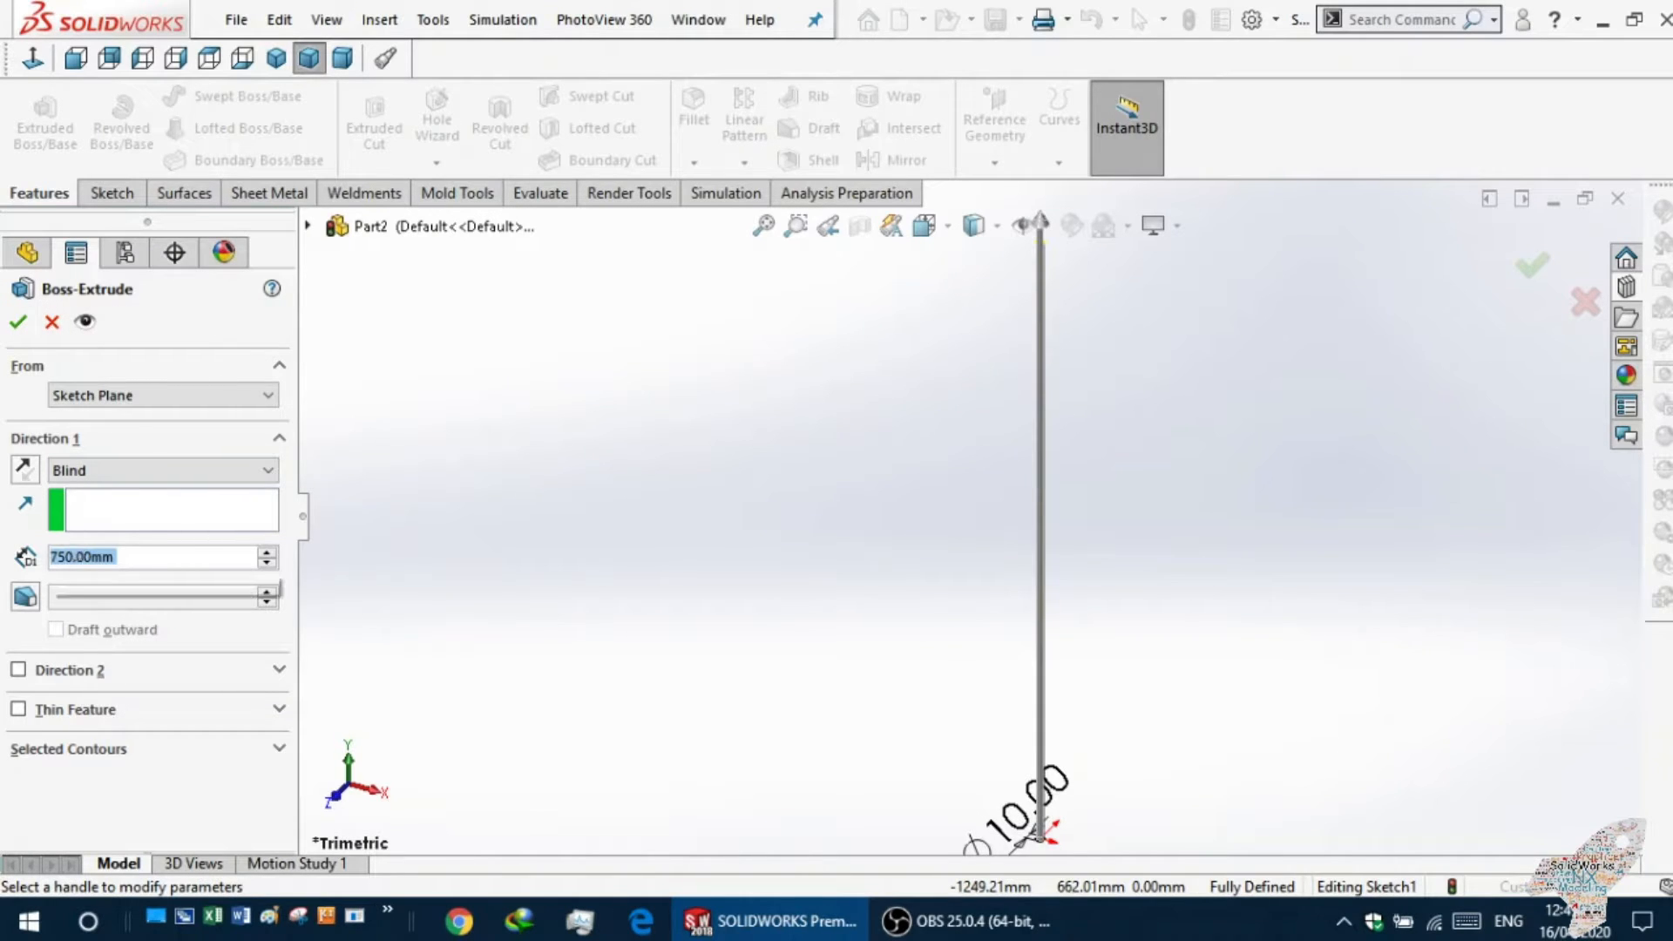
# Set the extrusion depth to 700 mm and create the rod.
pyautogui.write('700')
pyautogui.press('Return')
pyautogui.scroll(-4, 1054, 810)
pyautogui.scroll(4, 865, 455)
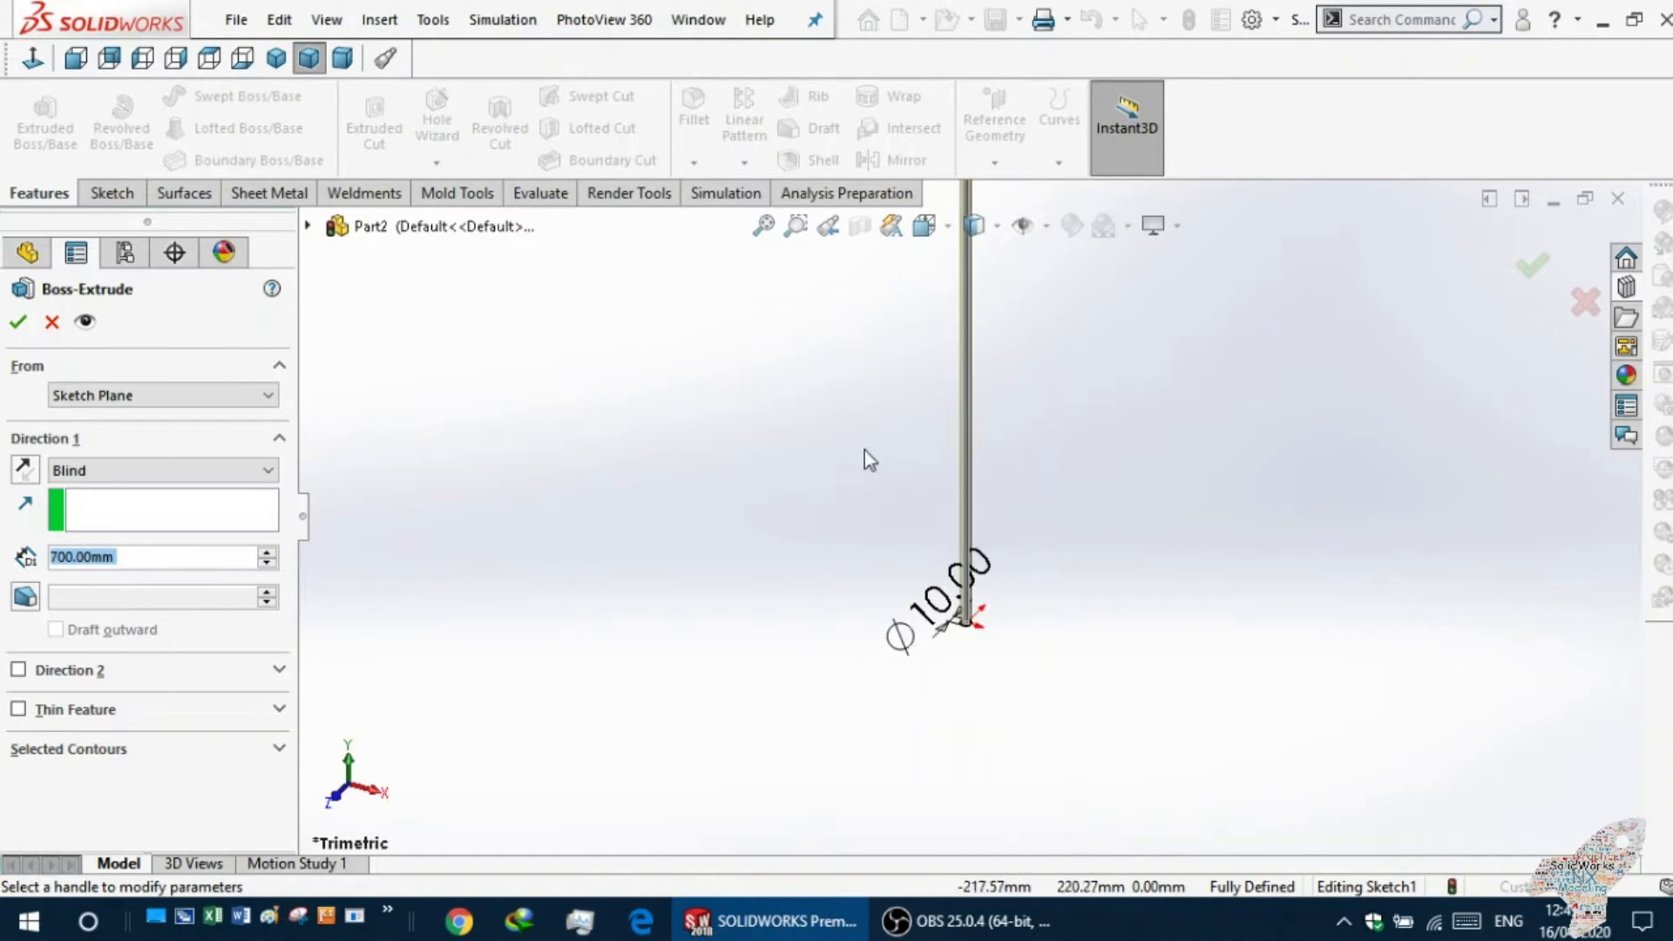
pyautogui.click(18, 324)
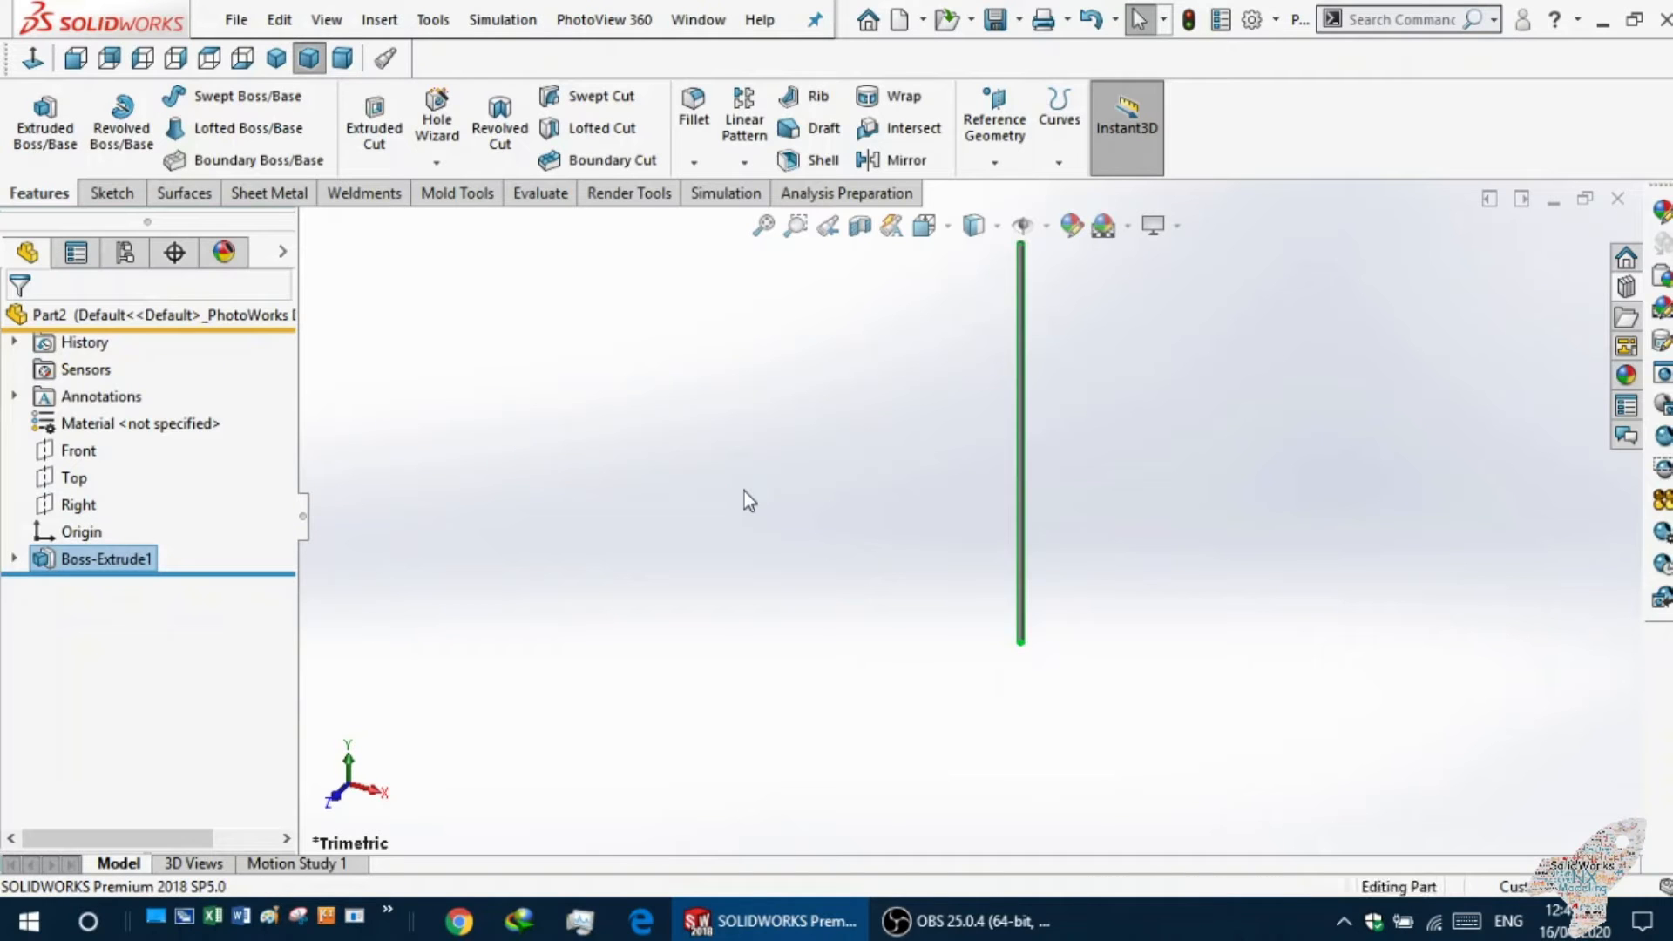
# Edit the rod's extrusion so that its end condition is Mid Plane.
pyautogui.scroll(-2, 1067, 526)
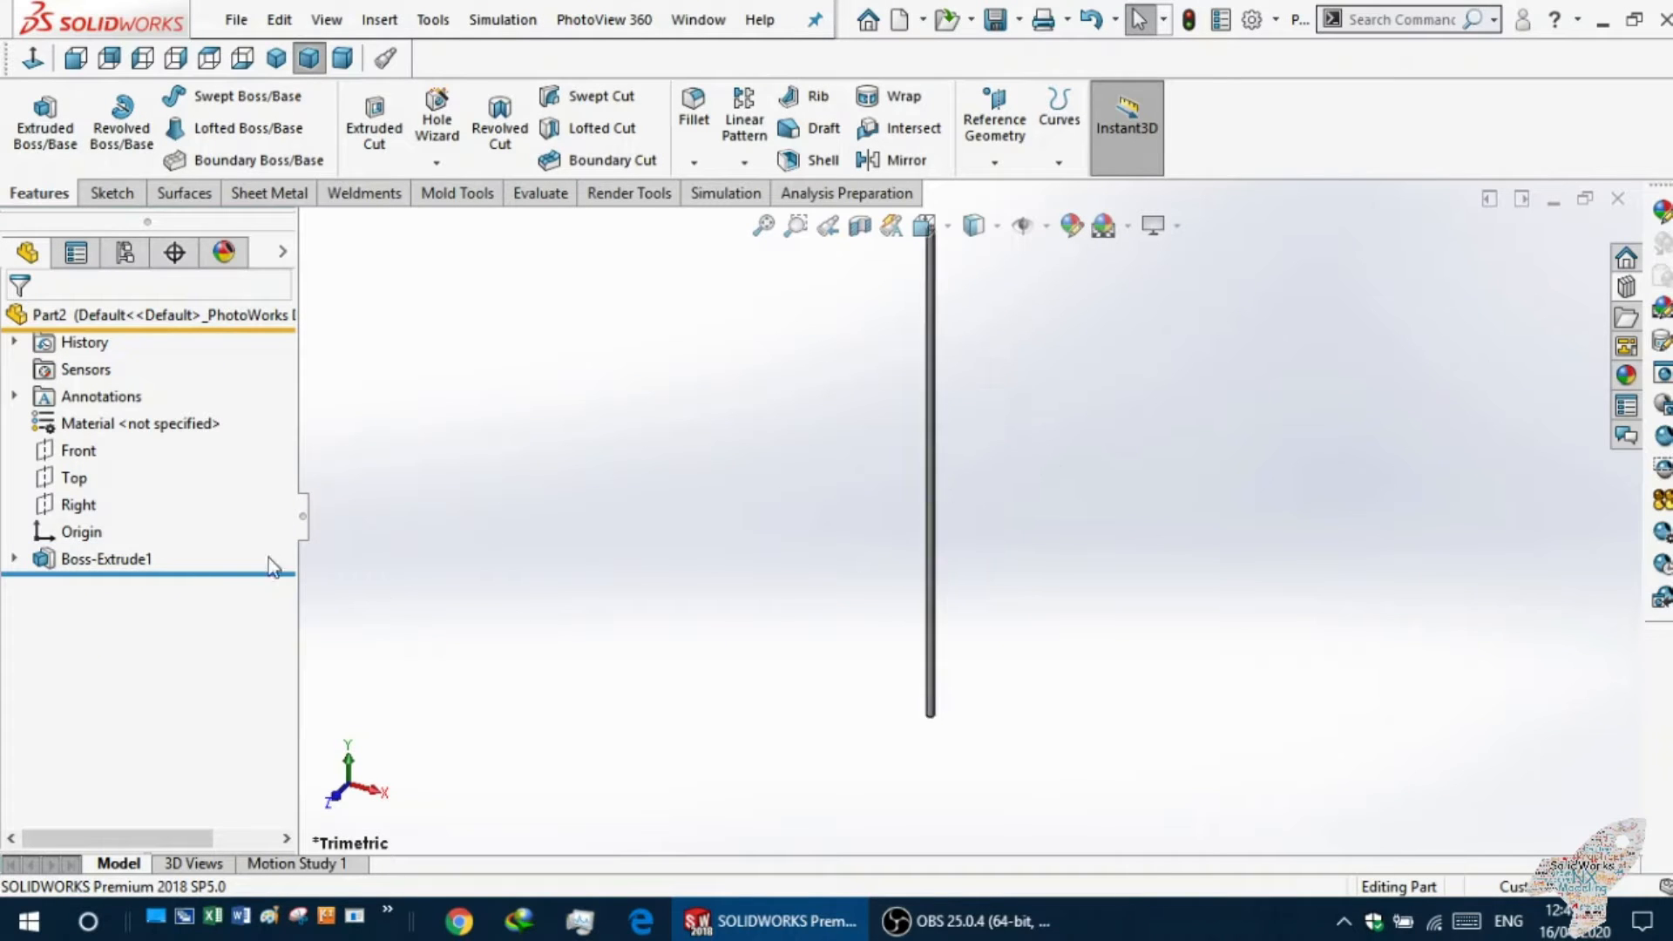
pyautogui.click(73, 562)
pyautogui.click(90, 495)
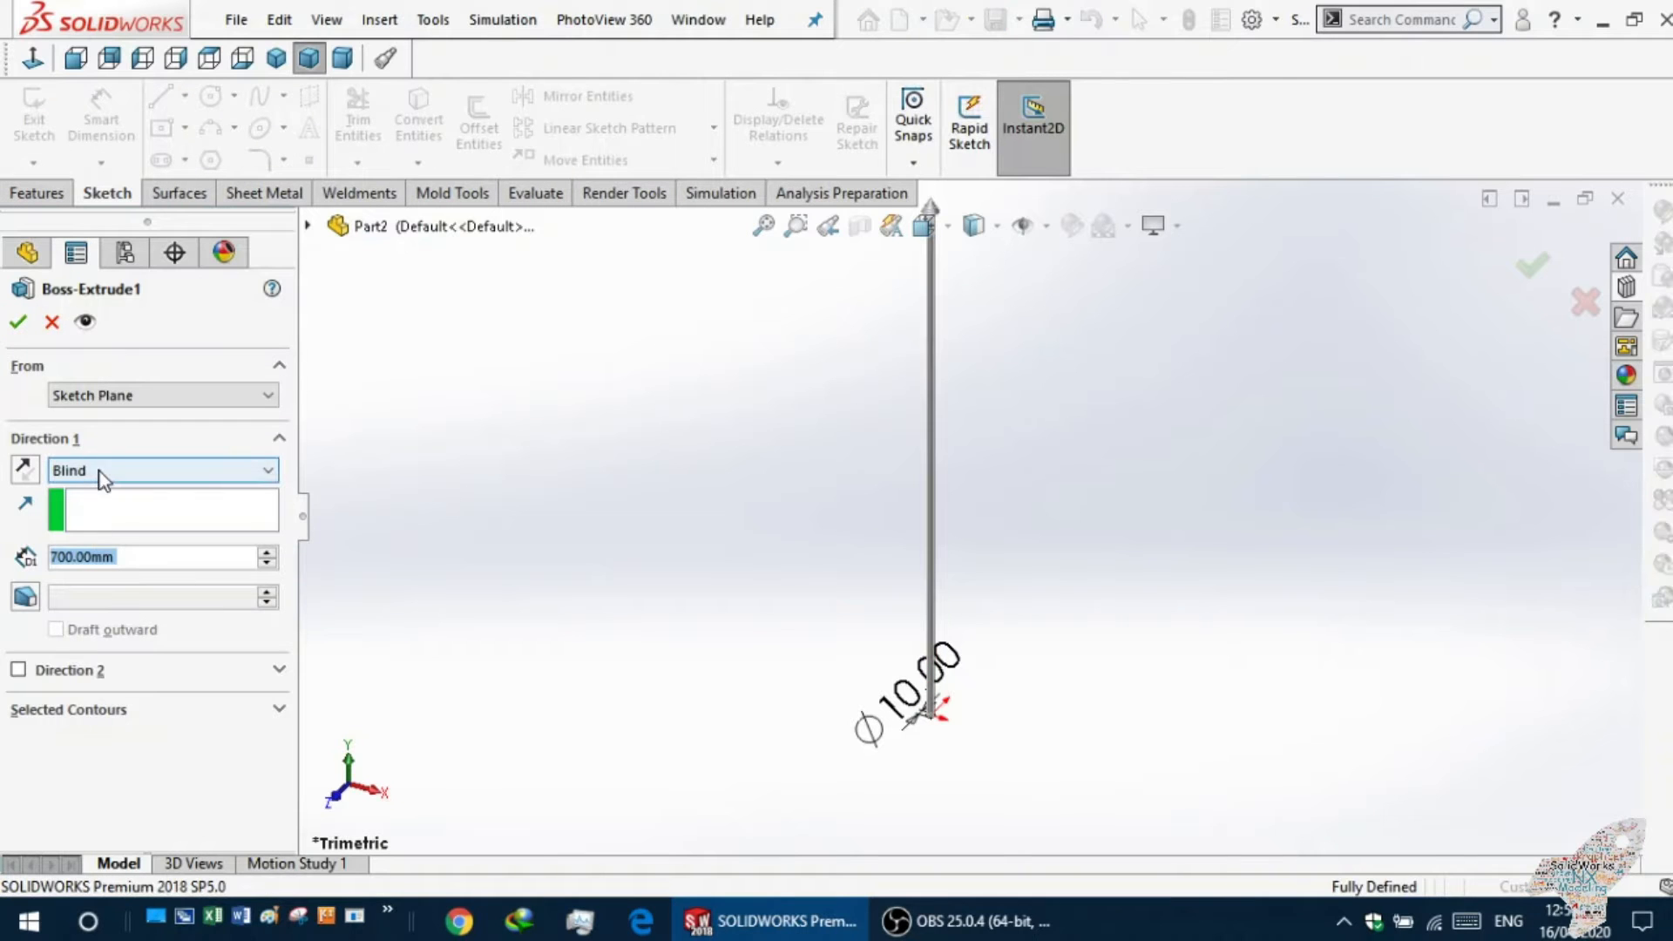
pyautogui.click(97, 477)
pyautogui.click(101, 584)
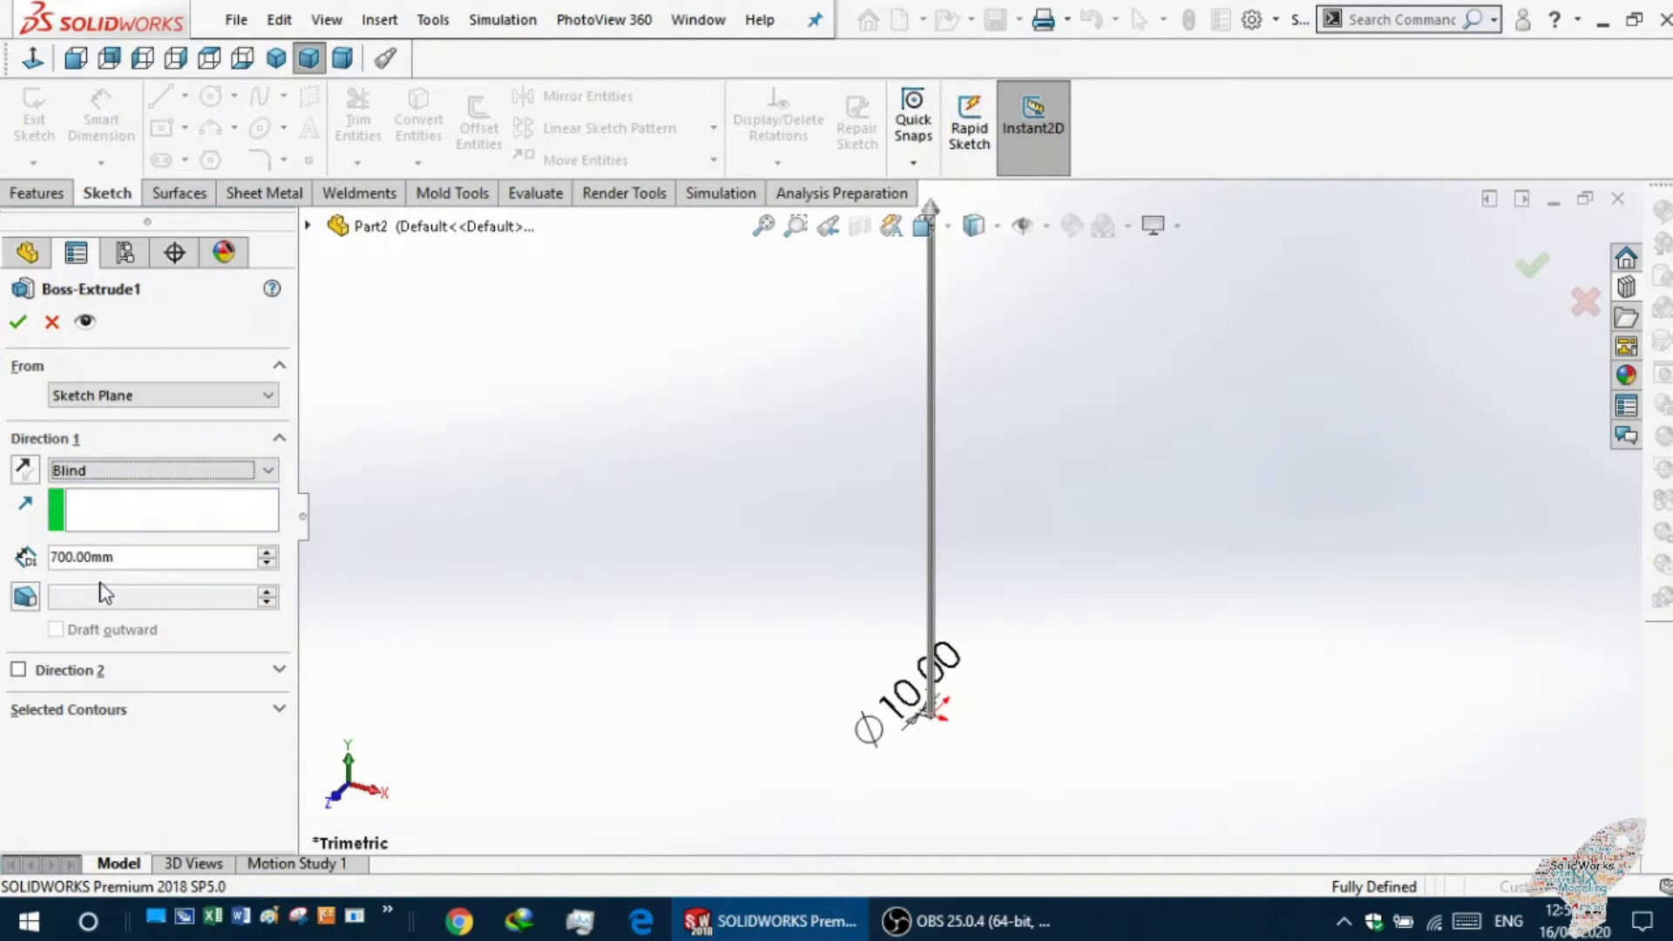
pyautogui.click(104, 470)
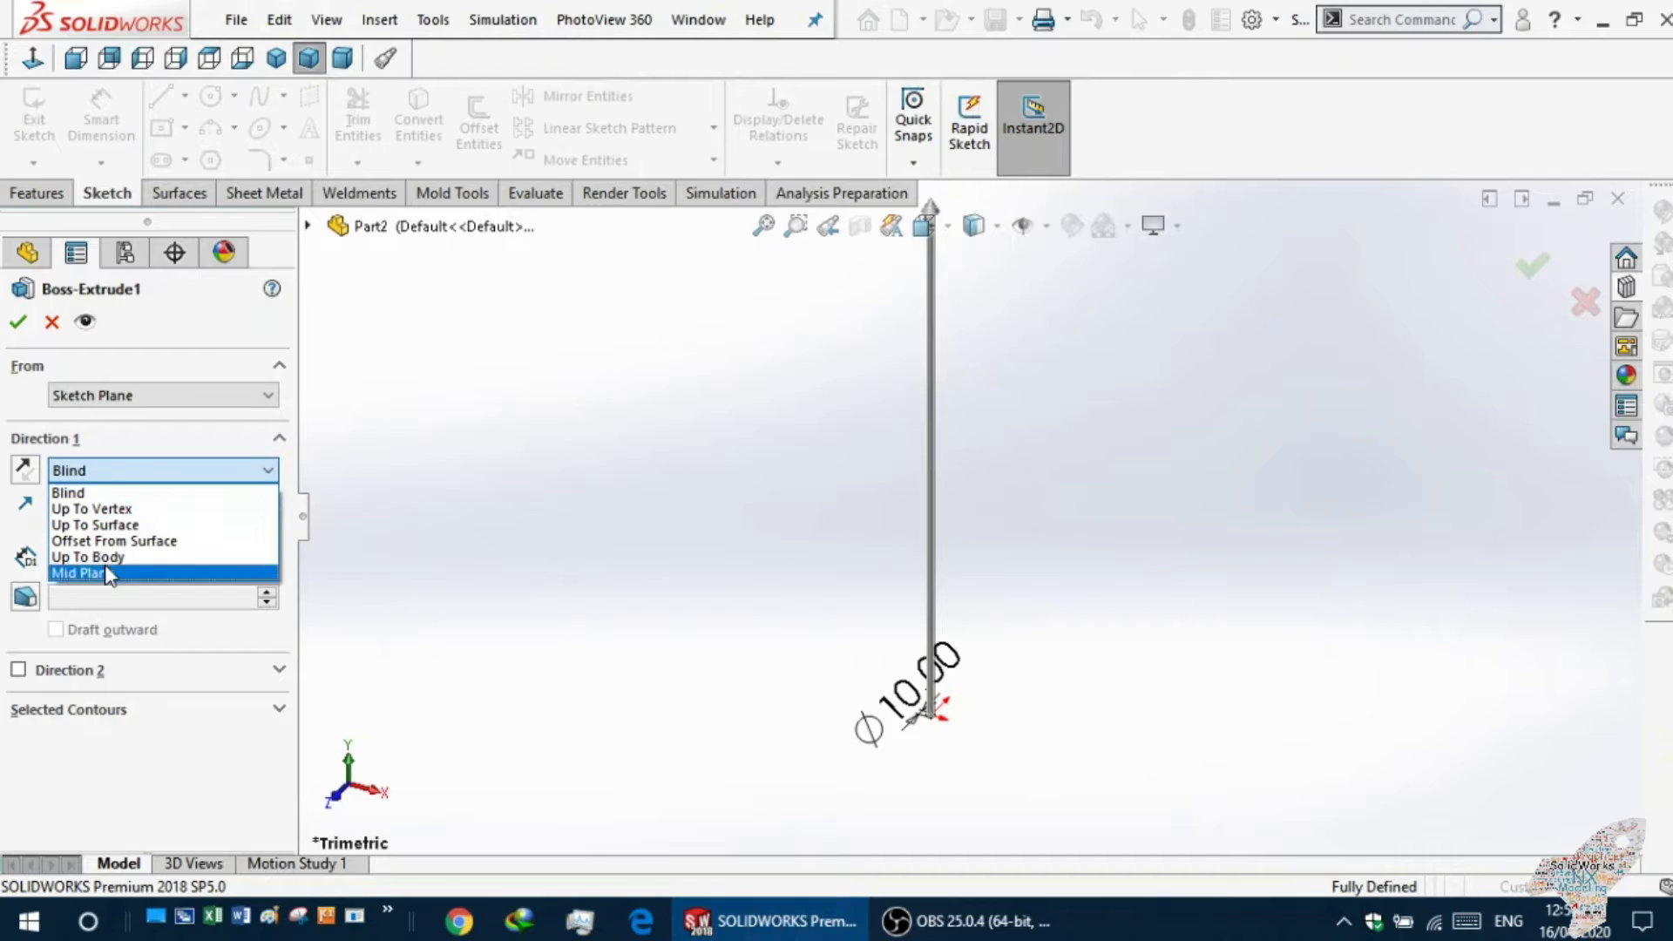
pyautogui.click(80, 572)
pyautogui.click(18, 323)
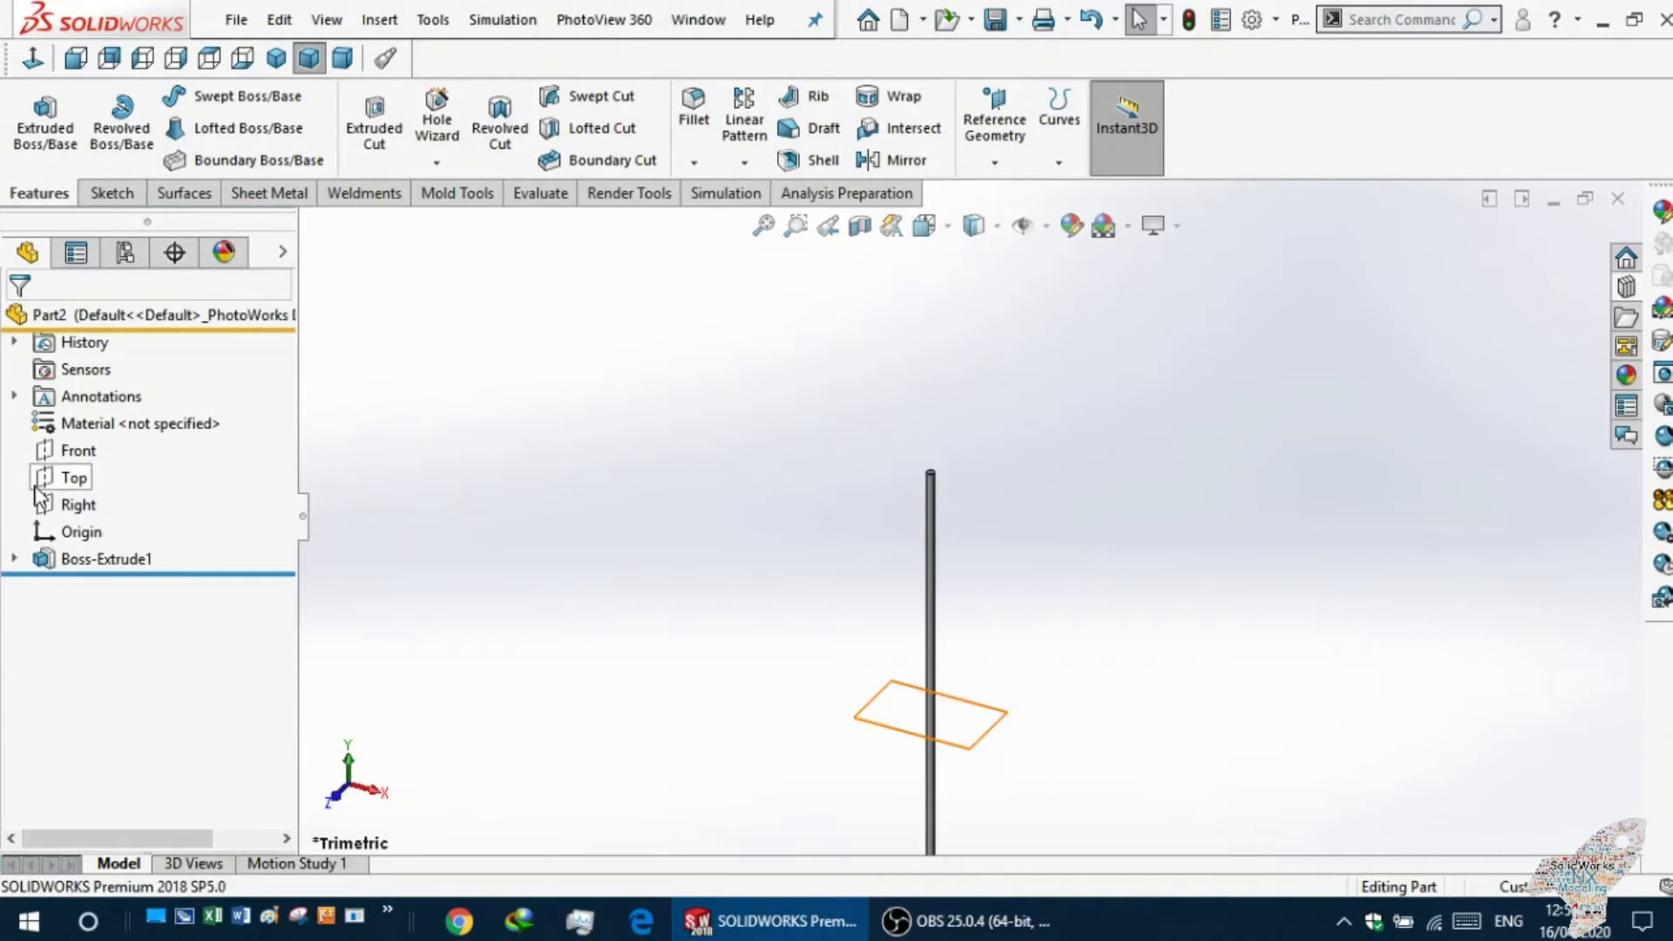
# Sketch a circle about 513 mm in diameter on the Front plane, centred on the rod's axis slightly above the origin.
pyautogui.click(70, 450)
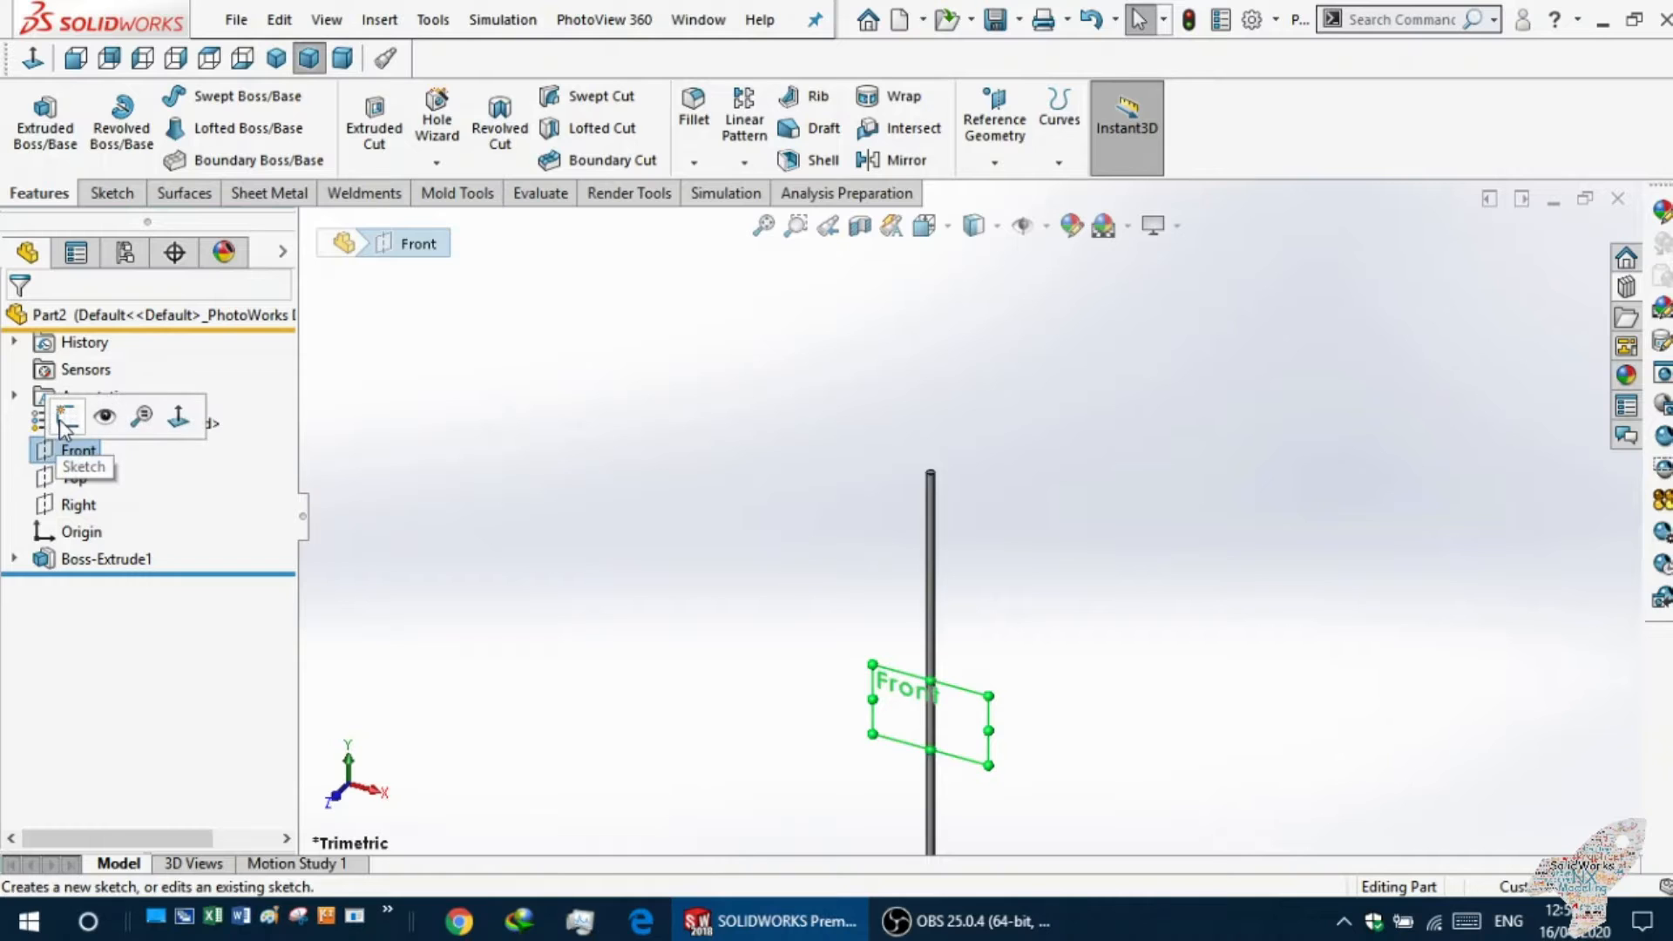
pyautogui.click(65, 422)
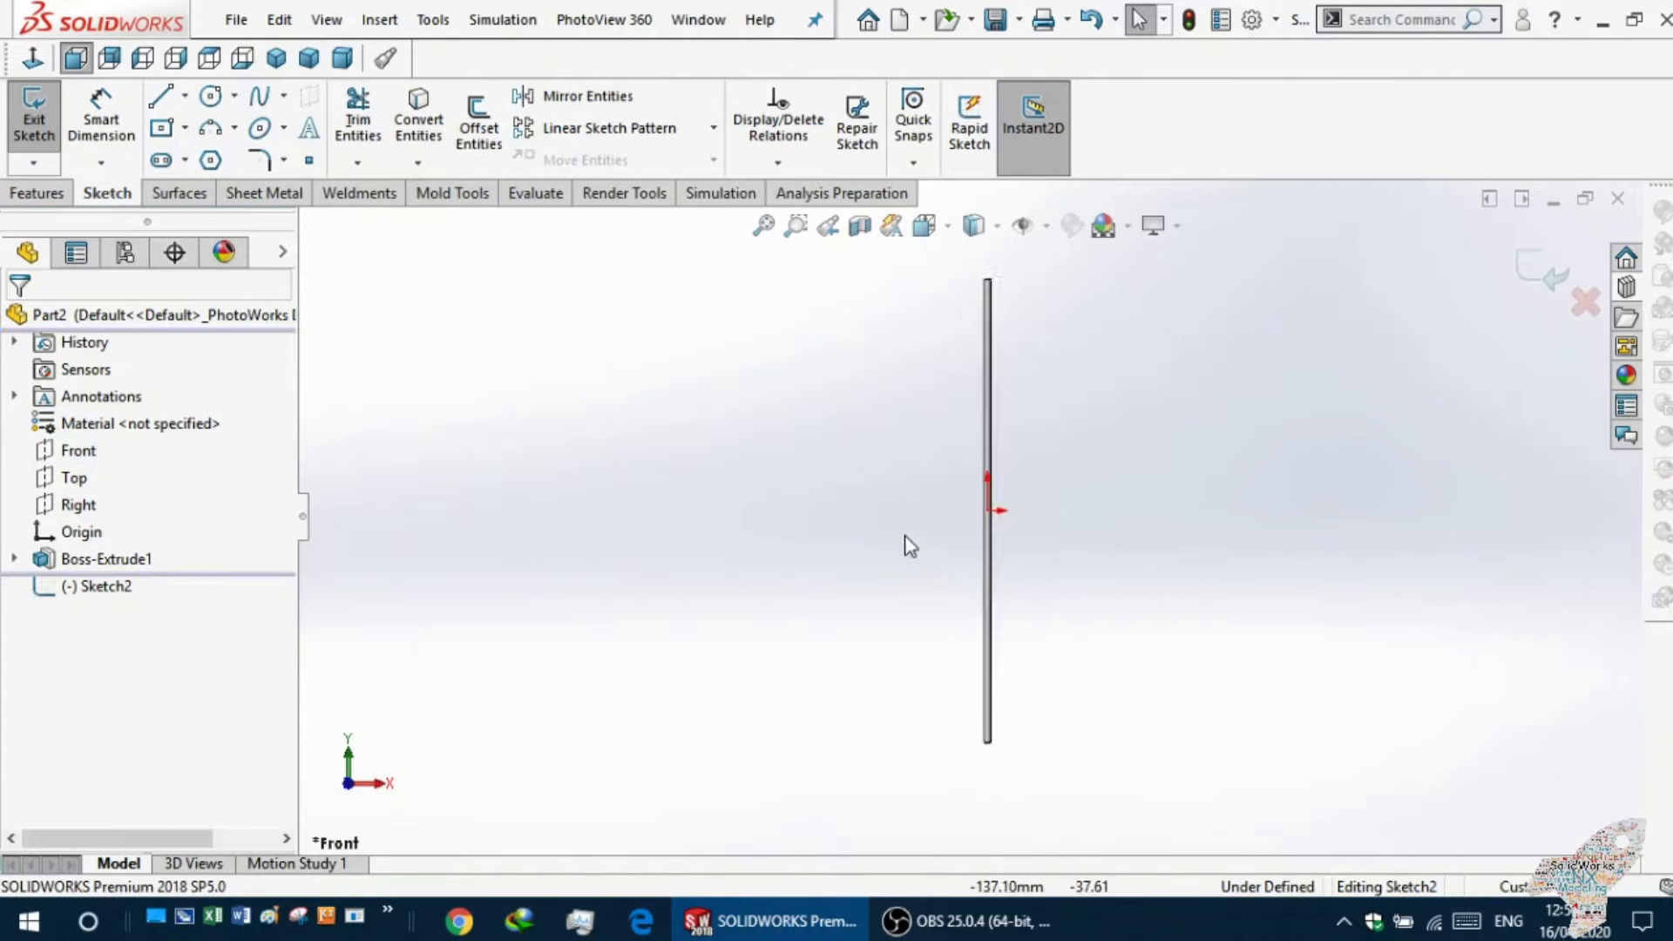
pyautogui.click(211, 96)
pyautogui.scroll(-6, 1024, 475)
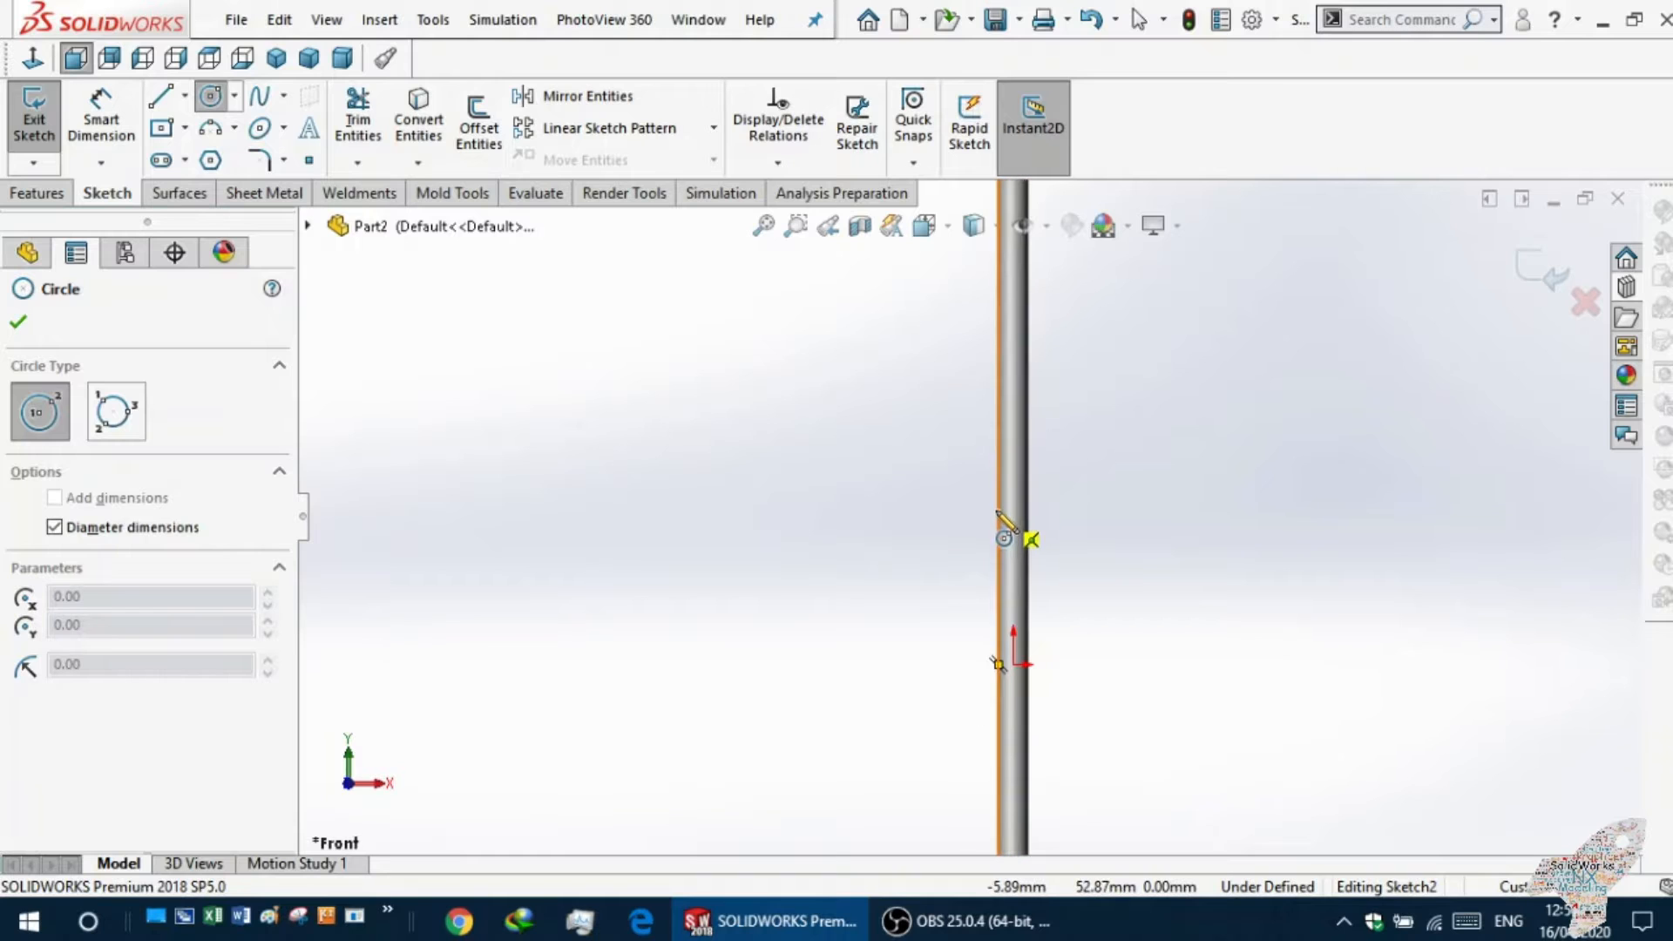
pyautogui.click(1015, 486)
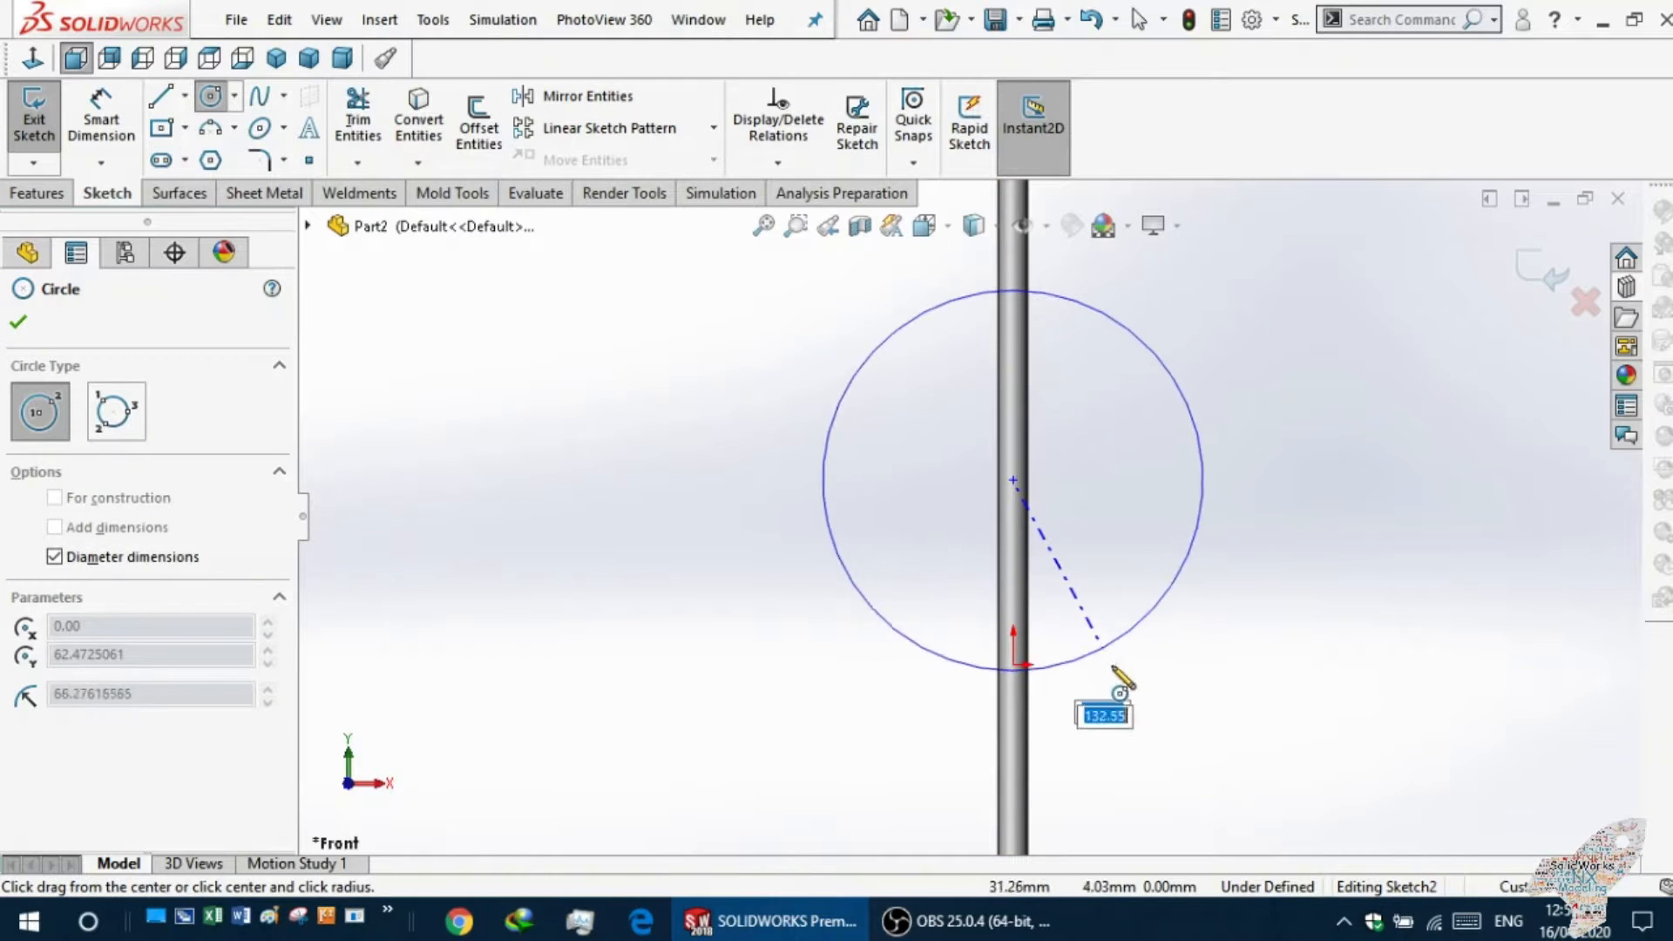
pyautogui.scroll(3, 1148, 740)
pyautogui.scroll(2, 1144, 728)
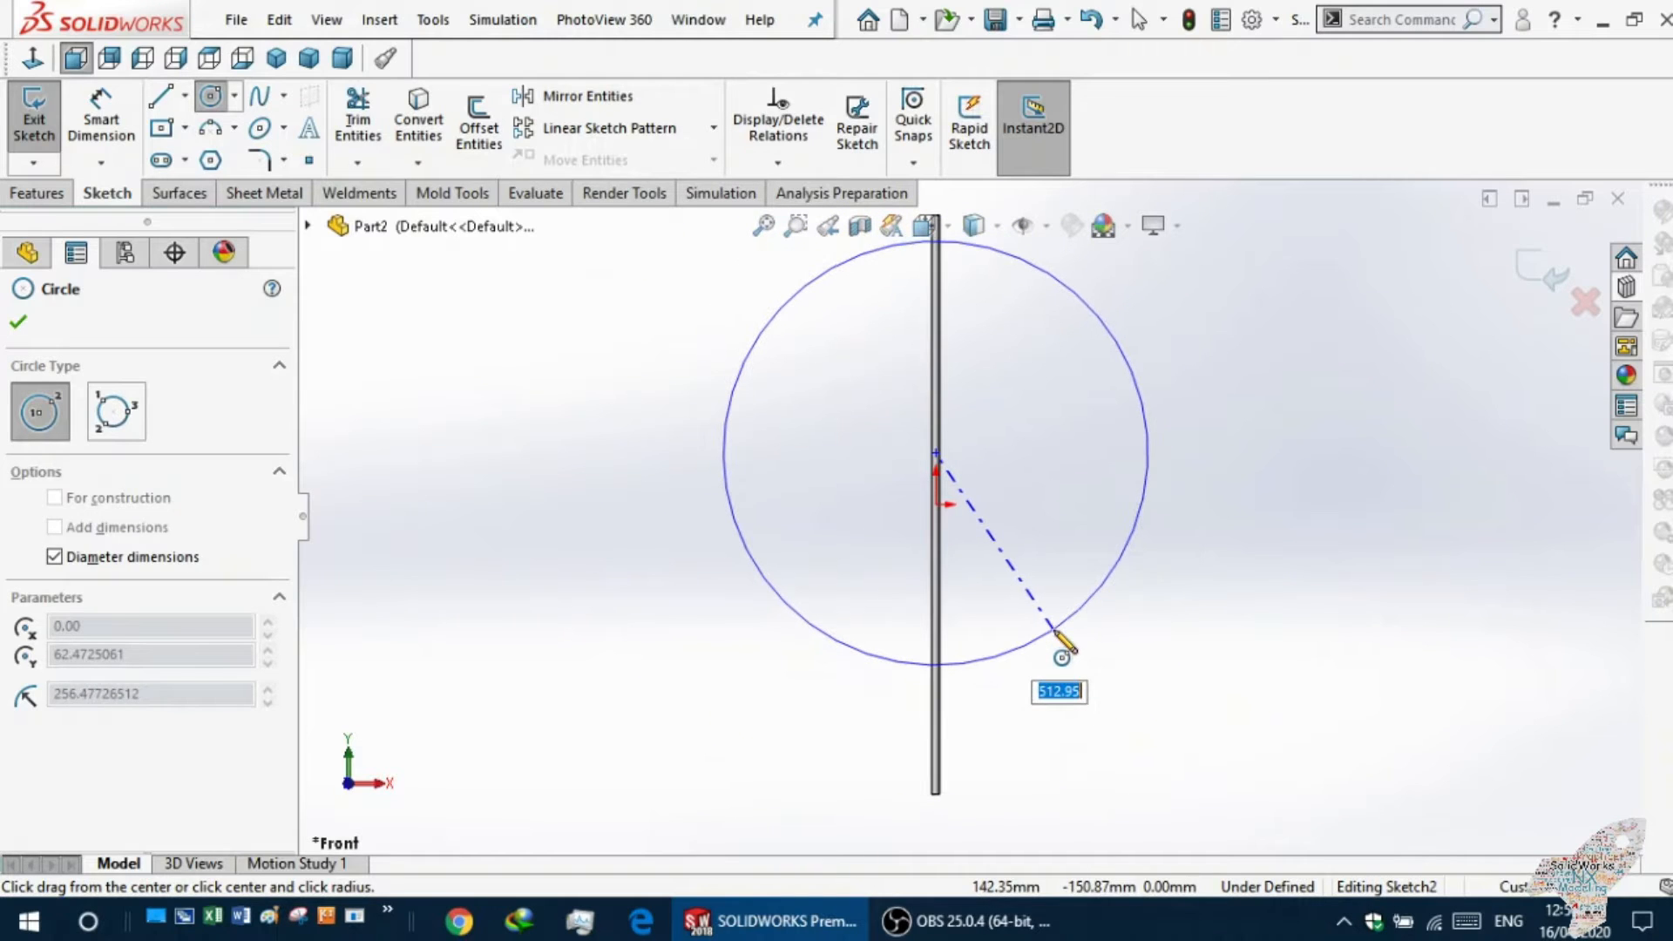
pyautogui.click(1056, 633)
pyautogui.press('Escape')
# Try dimensioning the circle from the rod's top edge, and delete that dimension.
pyautogui.scroll(3, 1031, 418)
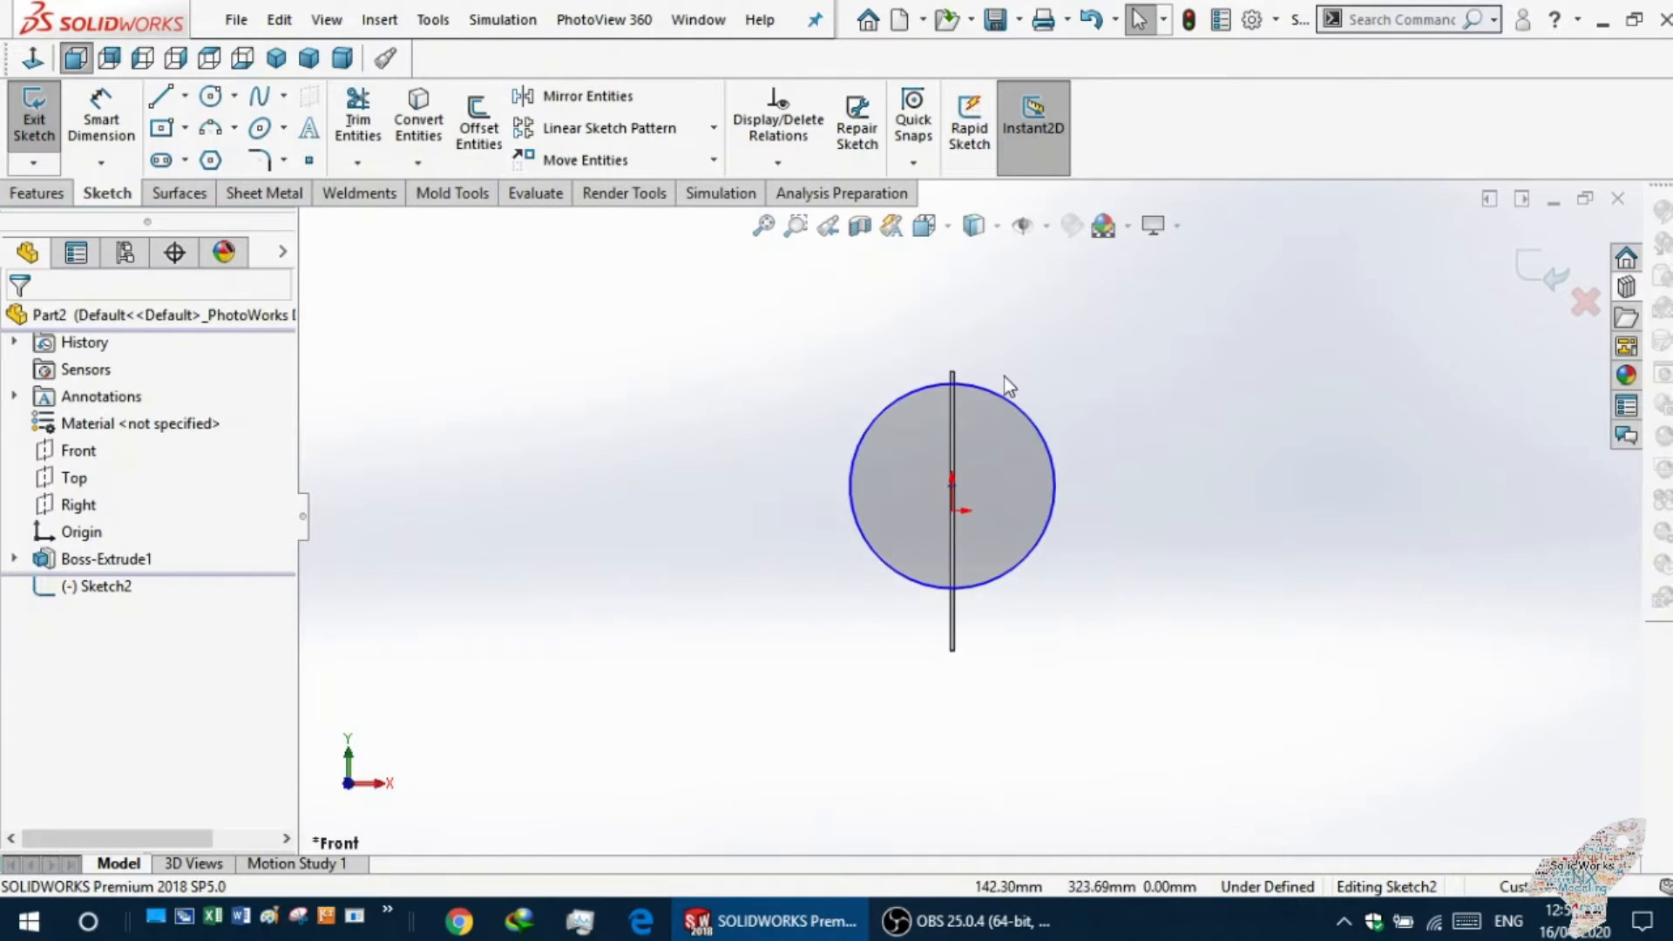
pyautogui.scroll(-2, 945, 383)
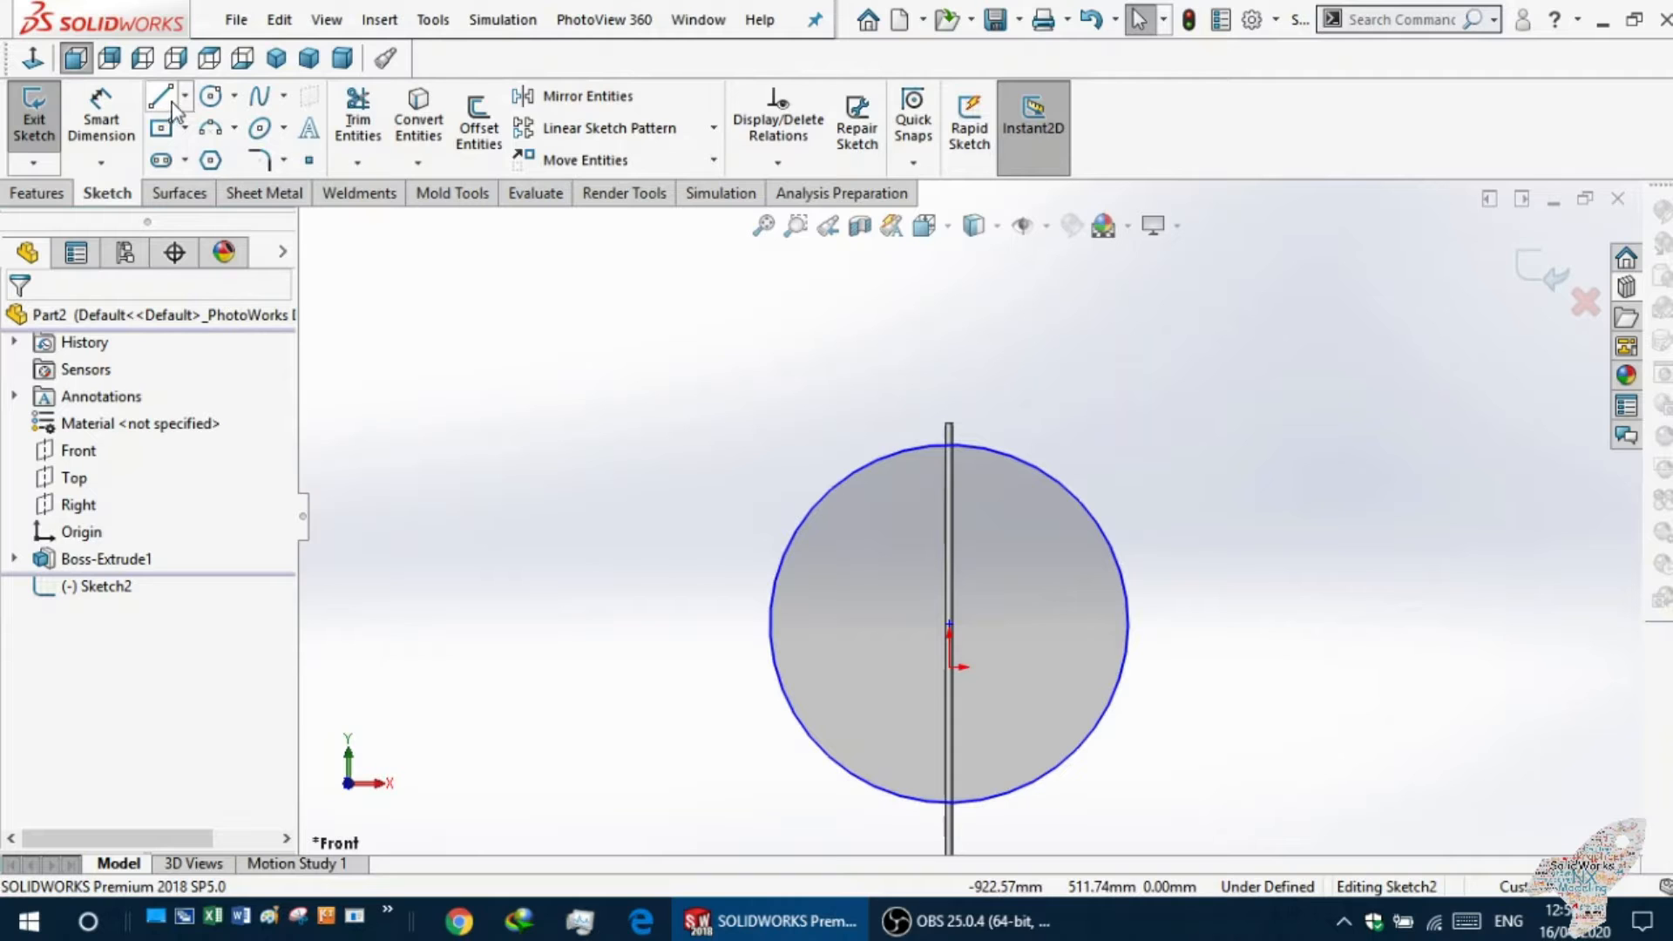
pyautogui.click(122, 126)
pyautogui.scroll(-5, 950, 500)
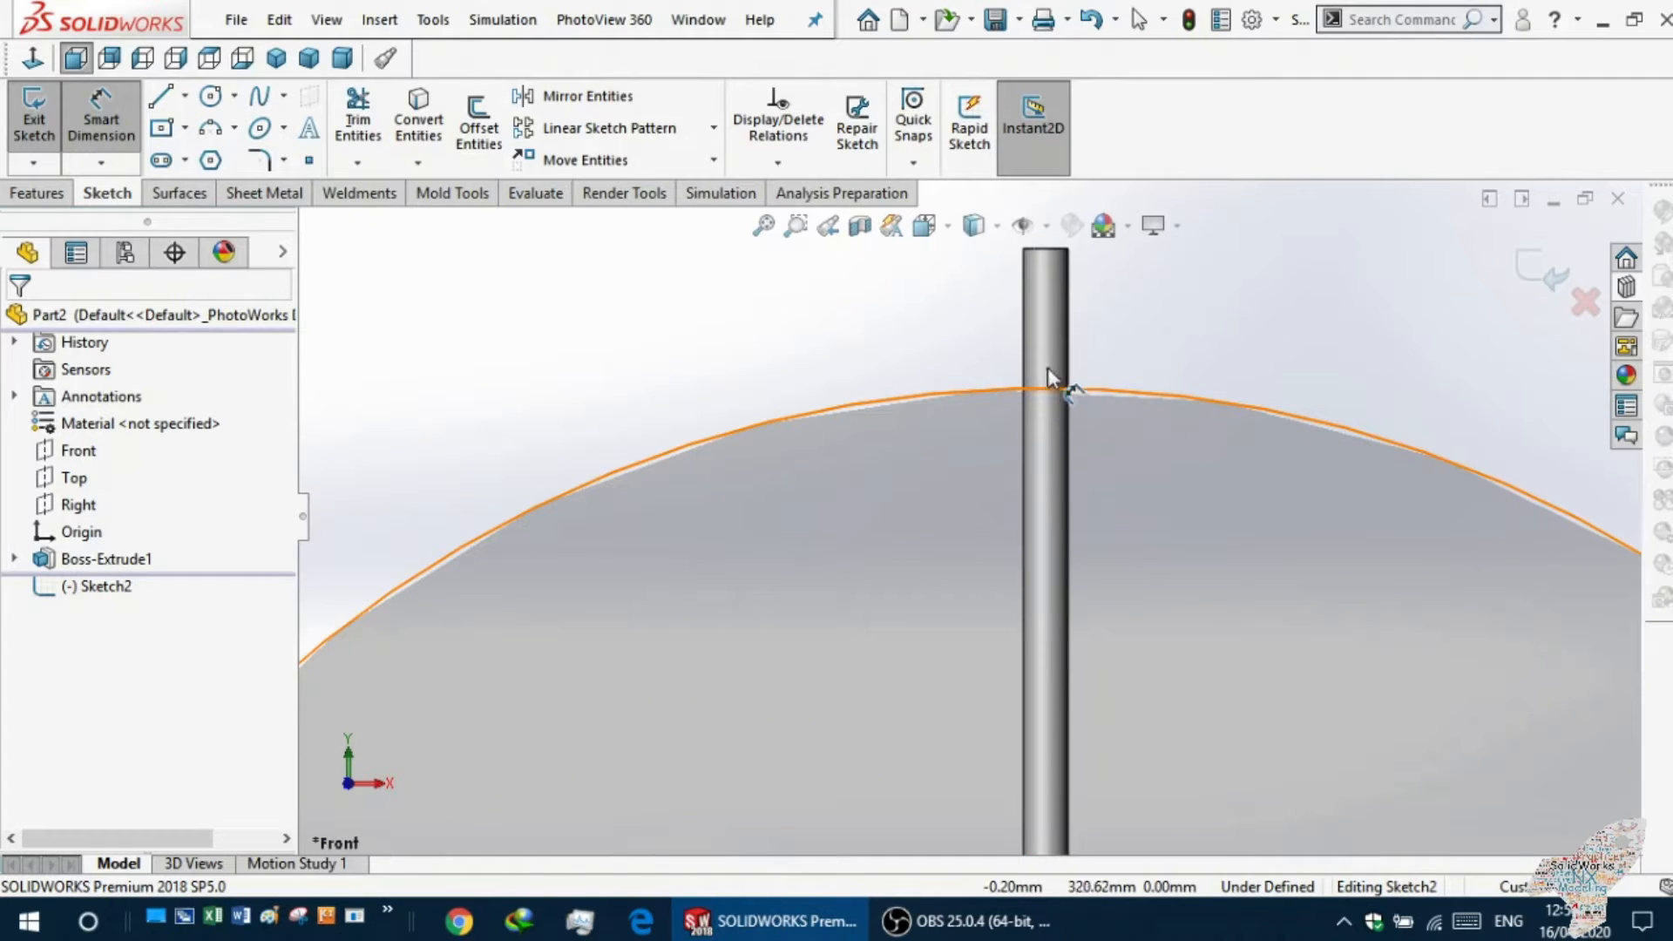
pyautogui.click(1043, 251)
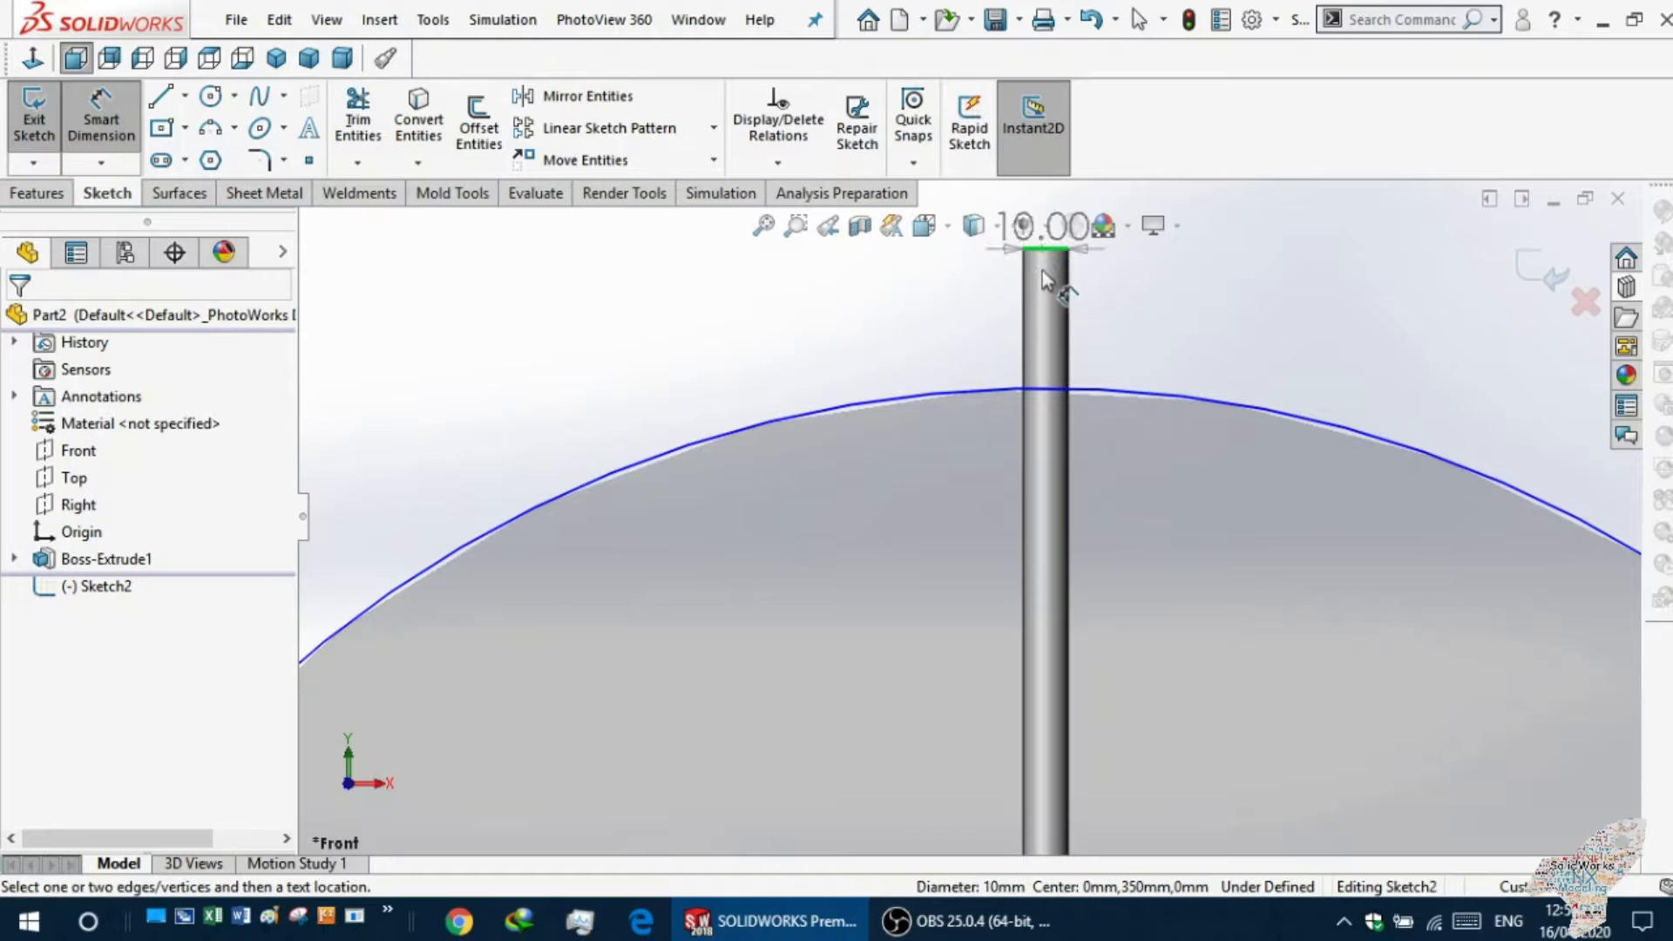
pyautogui.click(1038, 385)
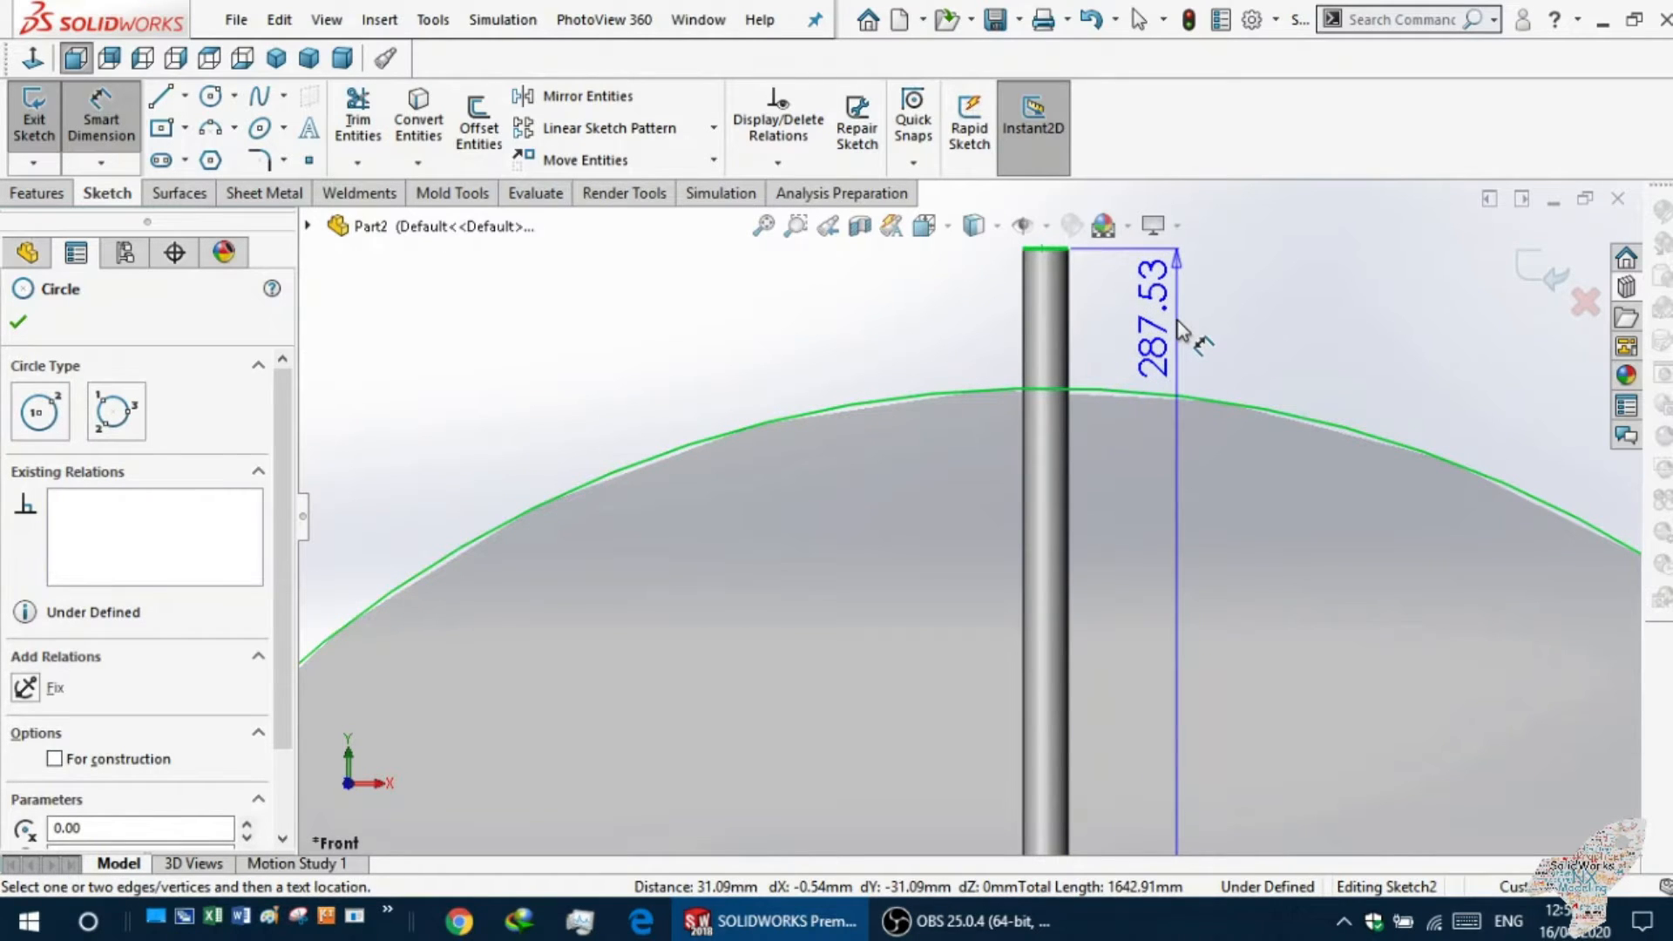
pyautogui.click(1180, 329)
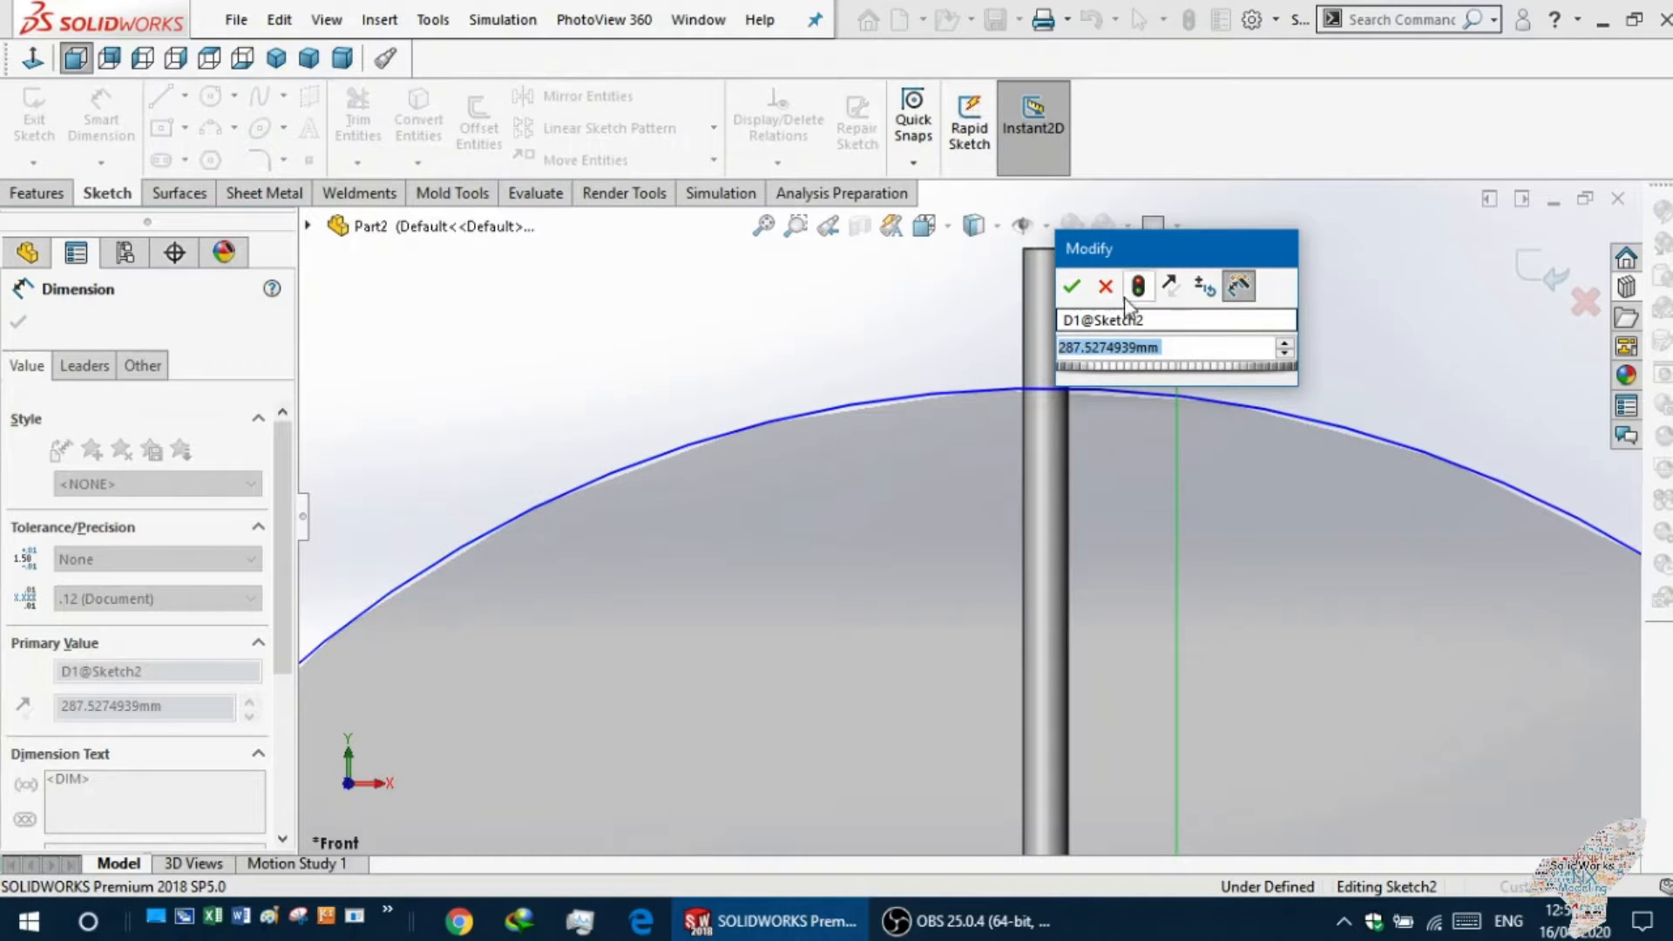
pyautogui.click(1108, 291)
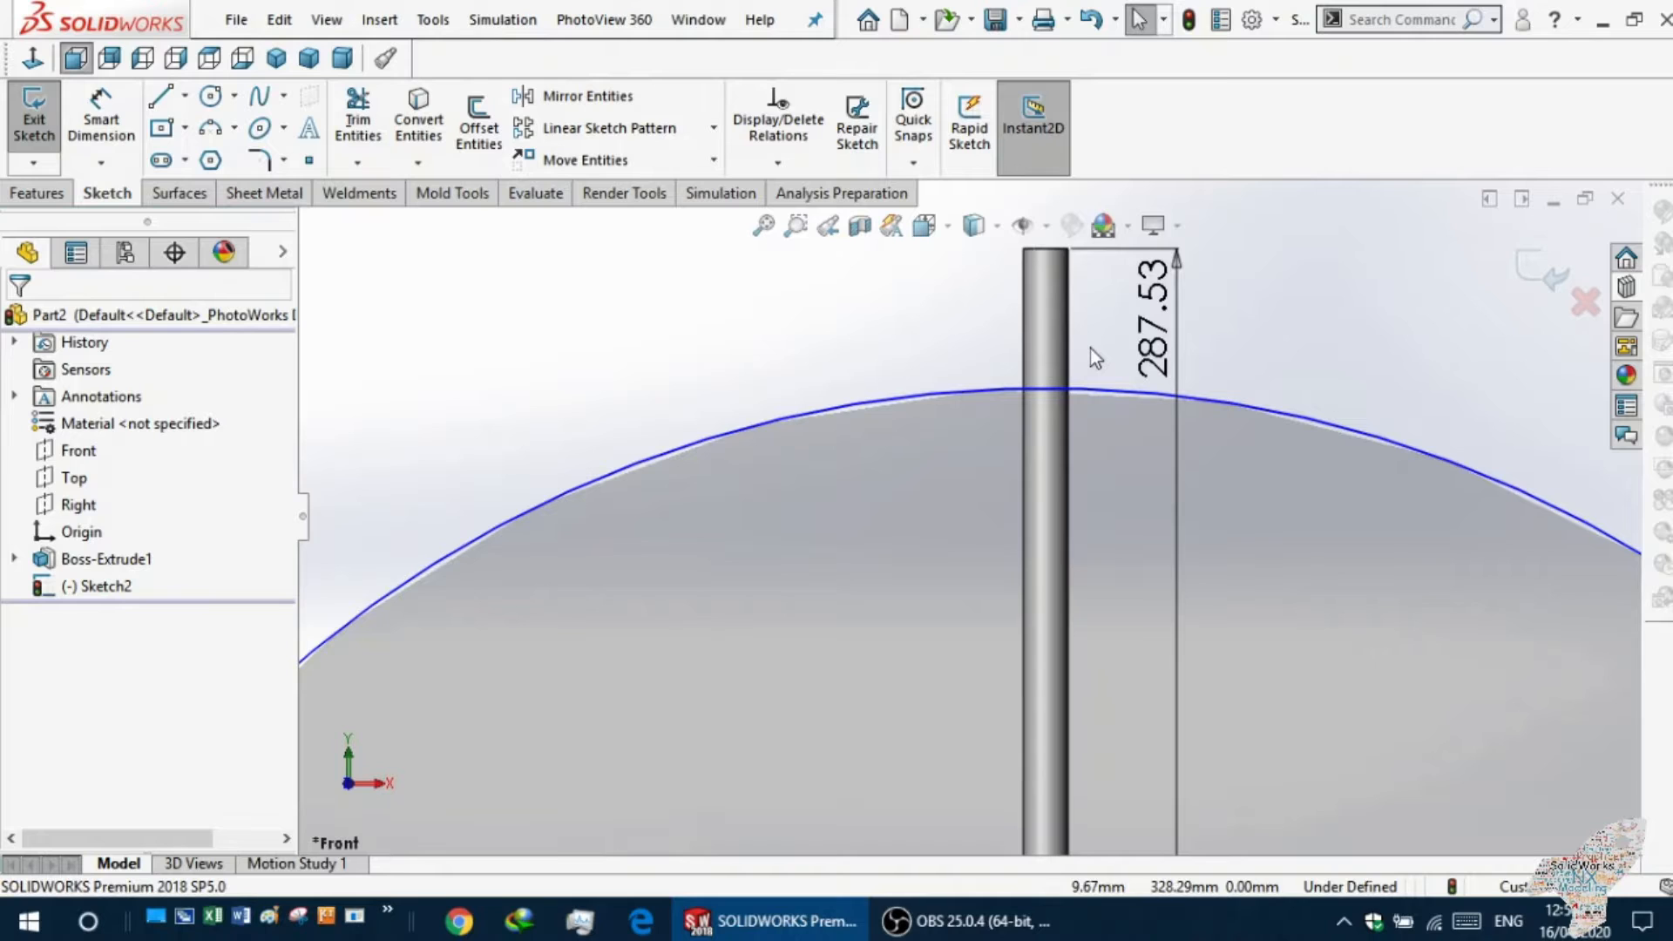
pyautogui.click(1150, 347)
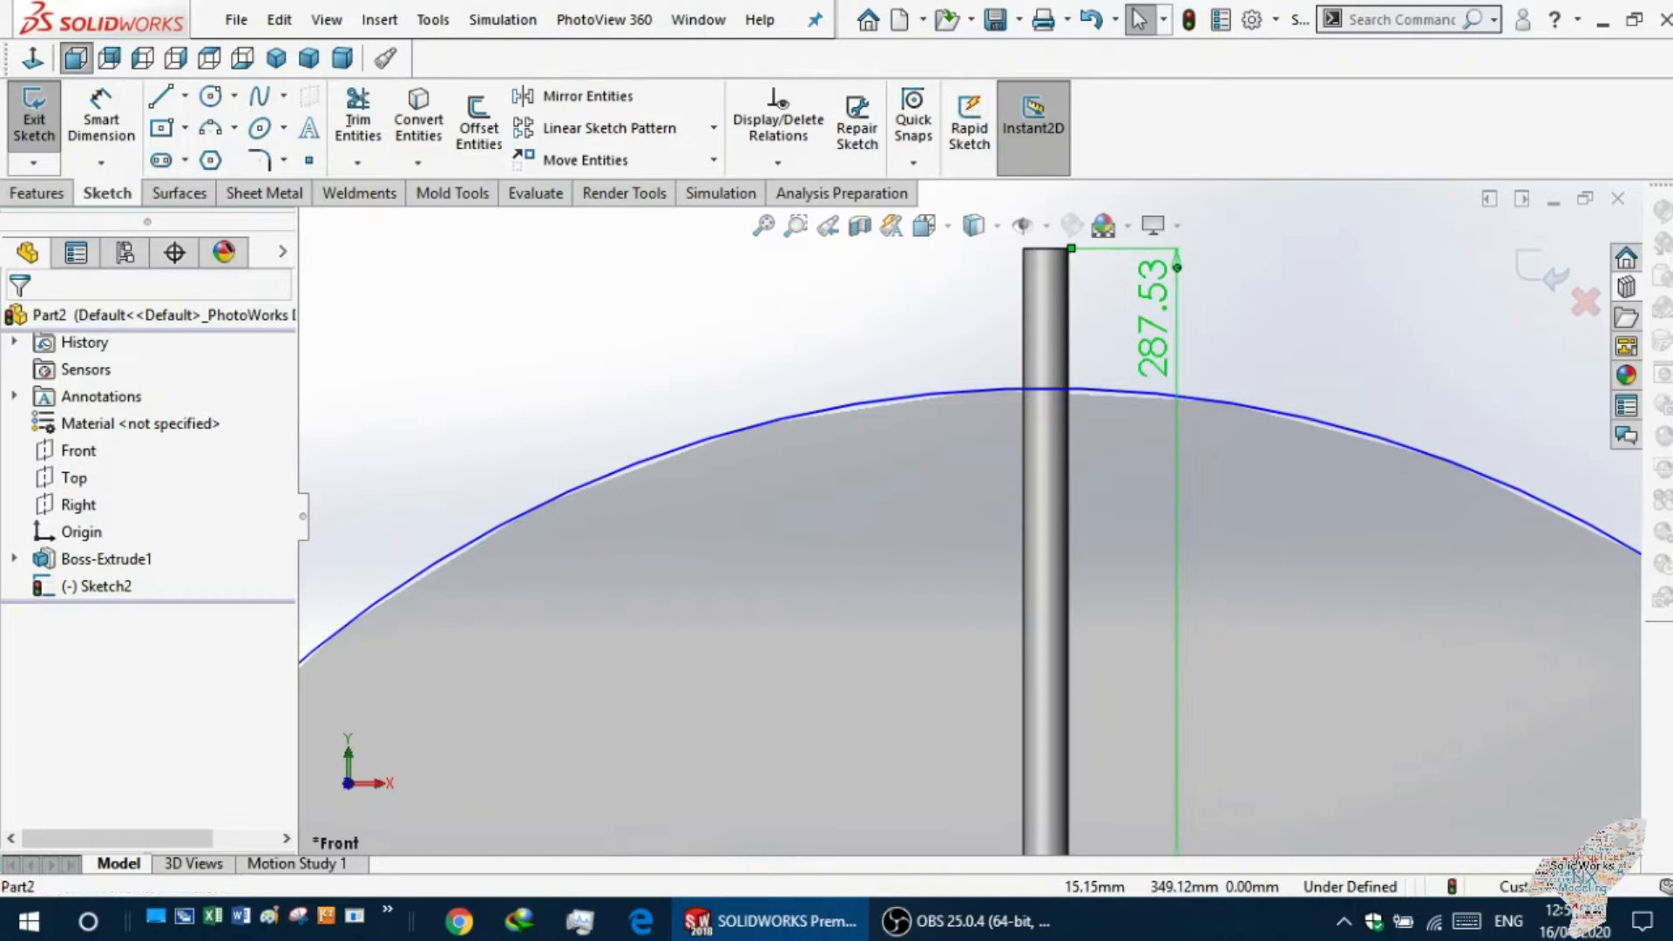
pyautogui.press('Delete')
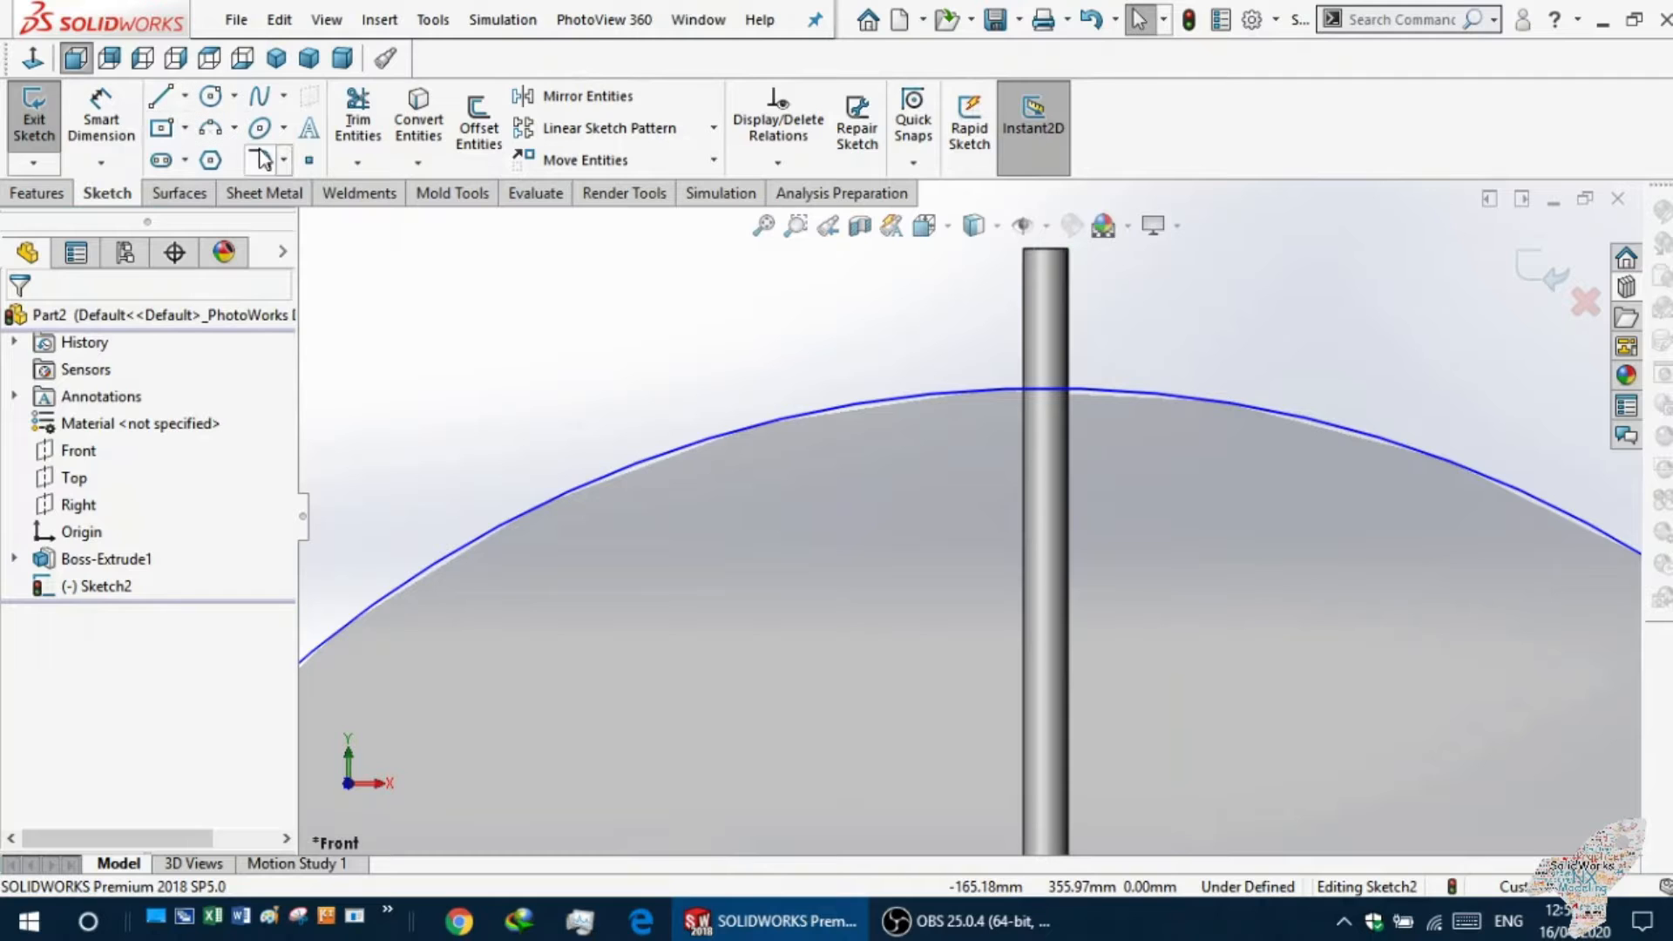
# Place a sketch point at the top of the circle, on the rod's axis.
pyautogui.click(311, 161)
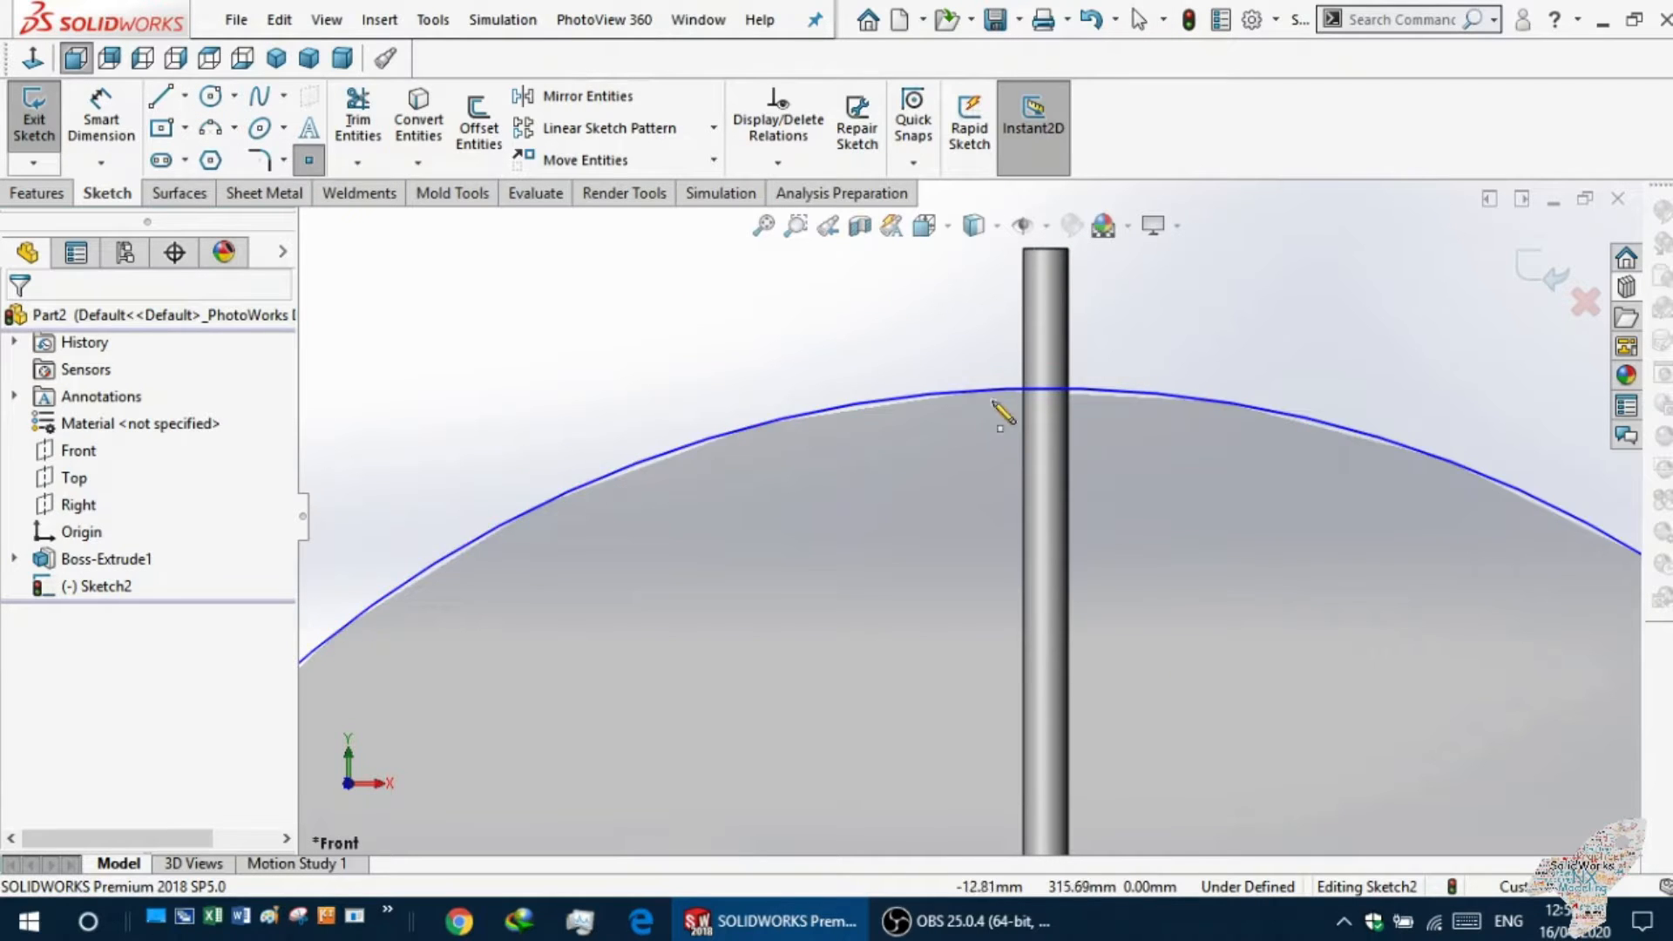
pyautogui.click(1046, 389)
pyautogui.press('Escape')
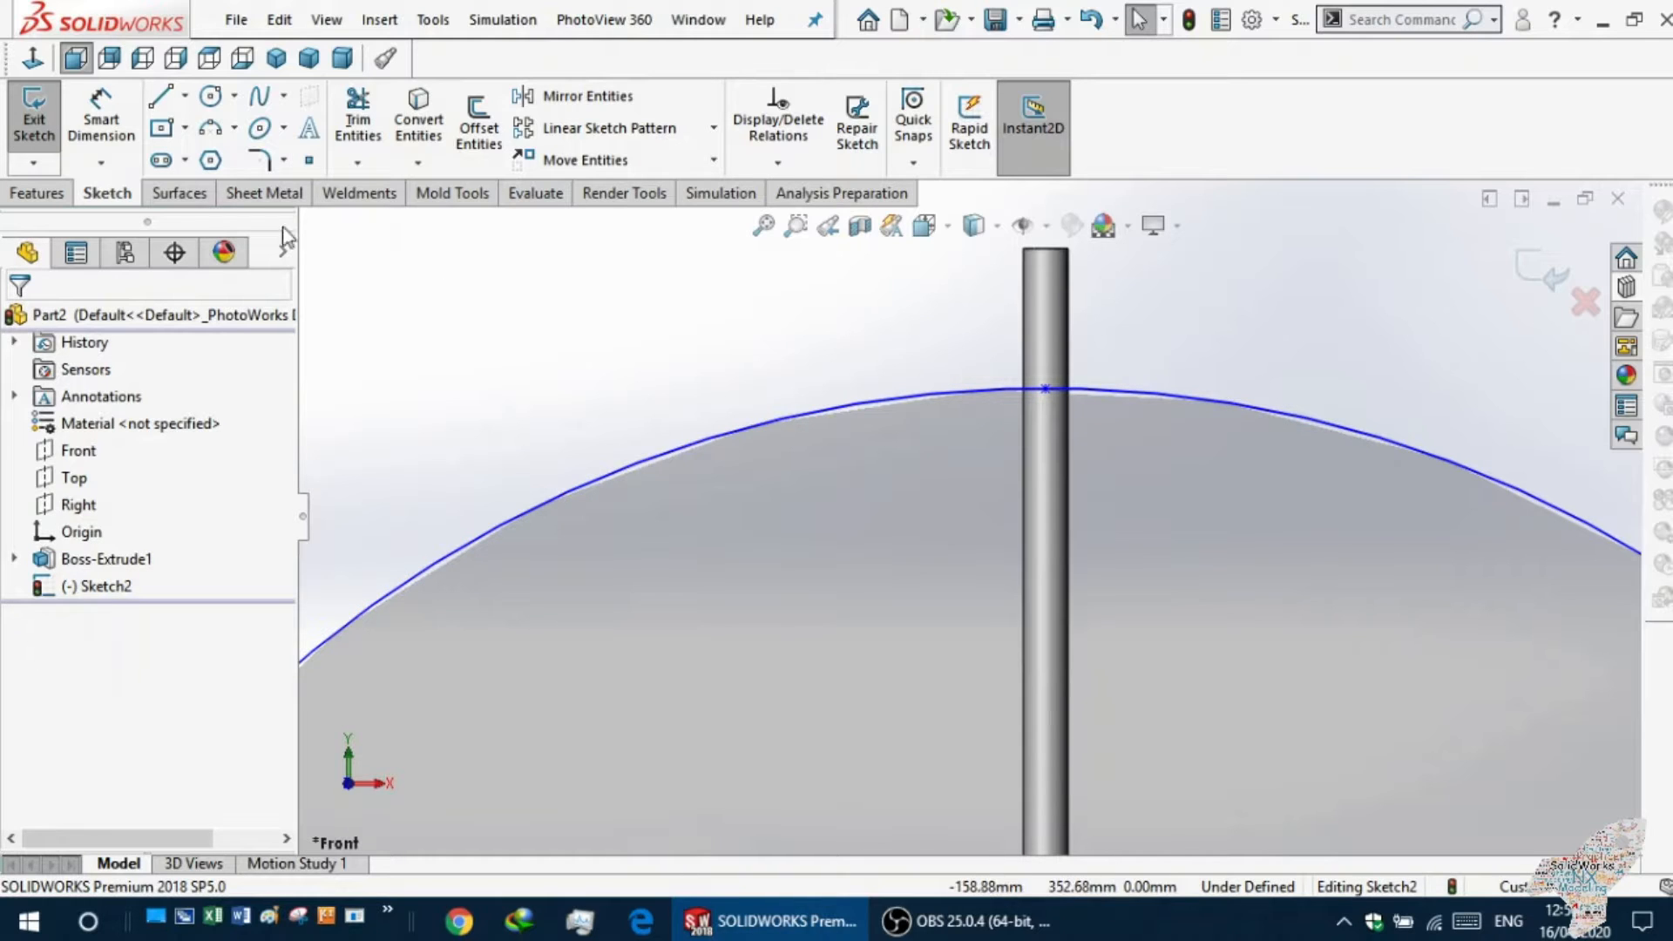
# Dimension the distance from the rod's top edge to the sketch point and set it to 2 mm.
pyautogui.click(101, 115)
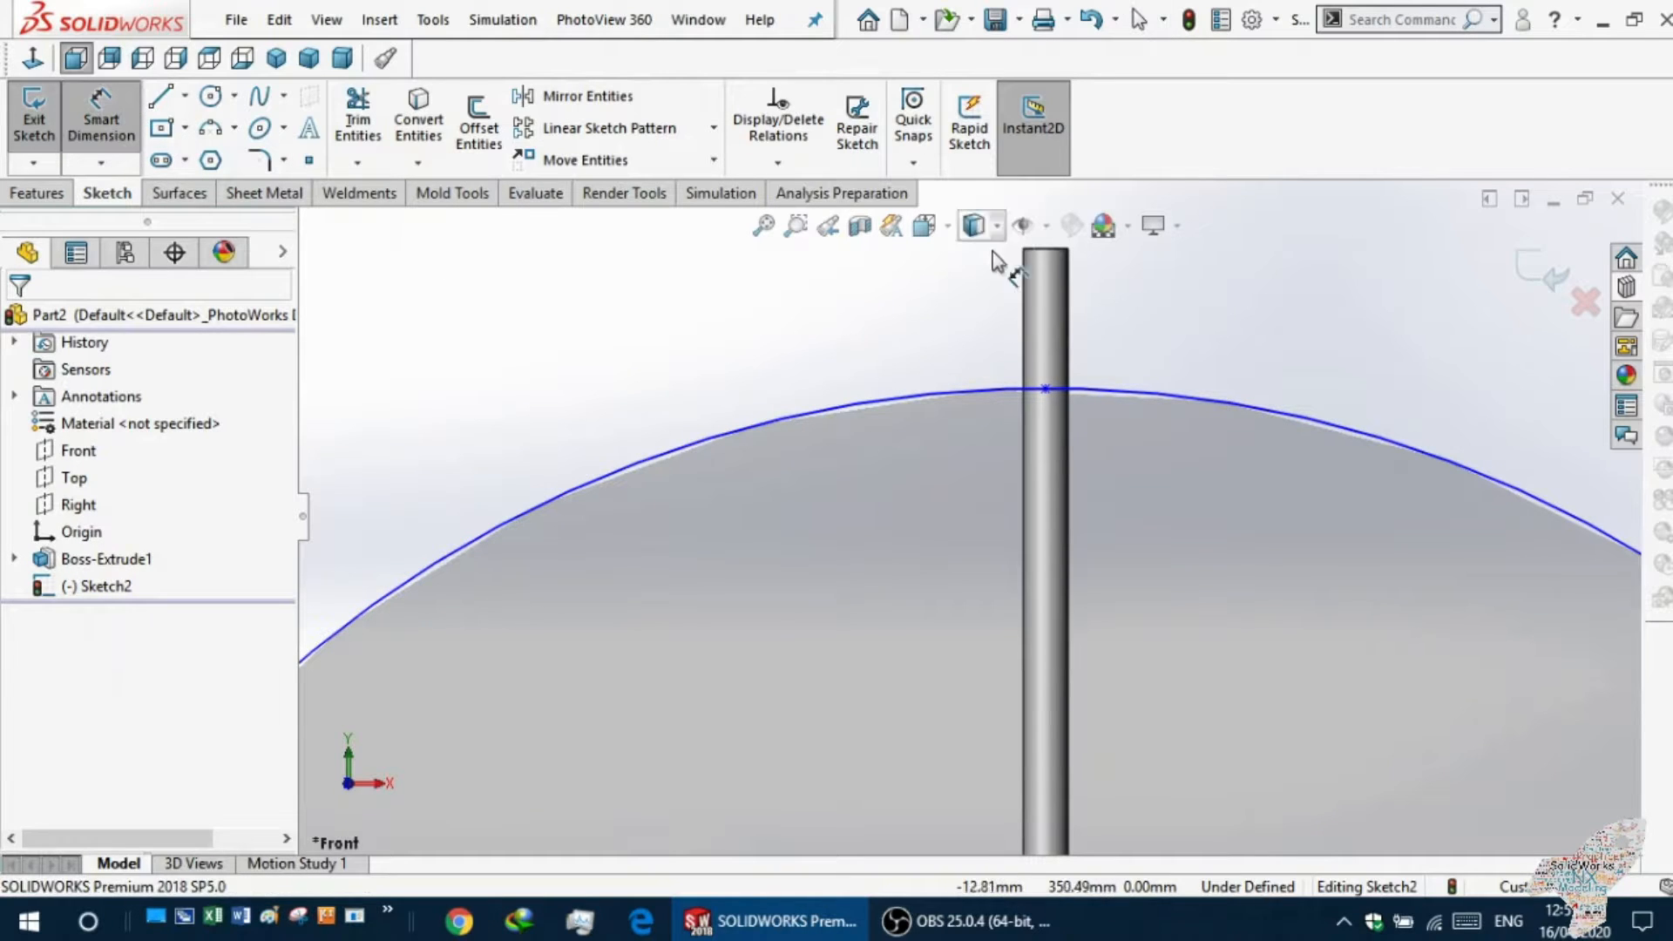
pyautogui.click(1045, 255)
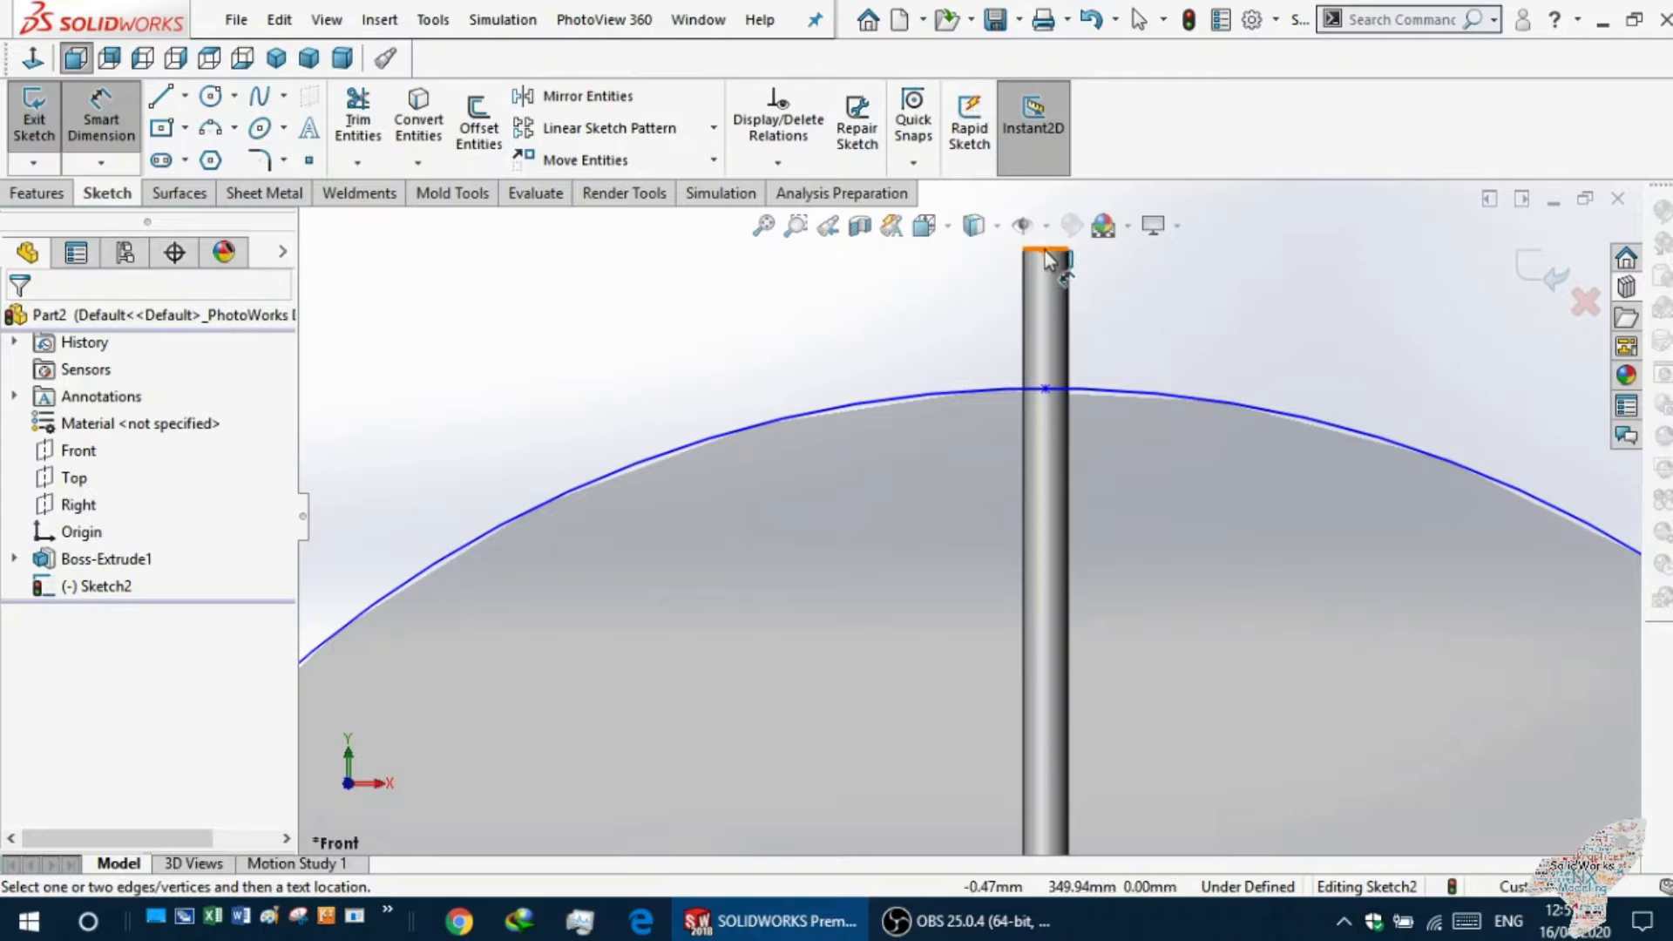
pyautogui.click(1049, 384)
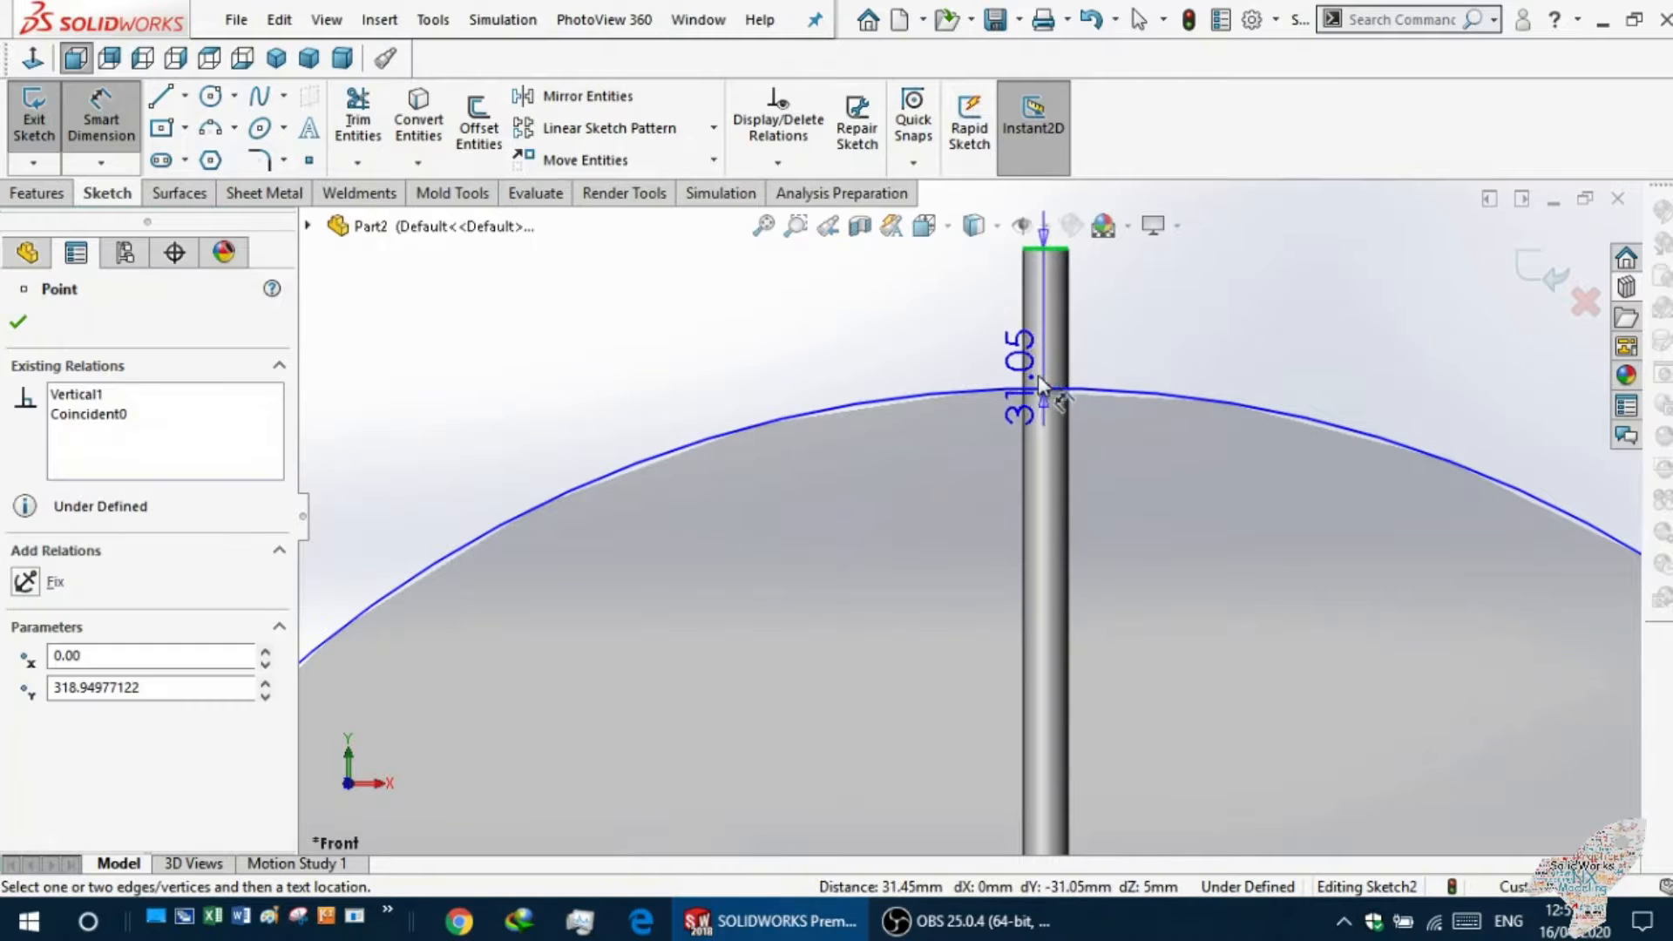
pyautogui.click(968, 354)
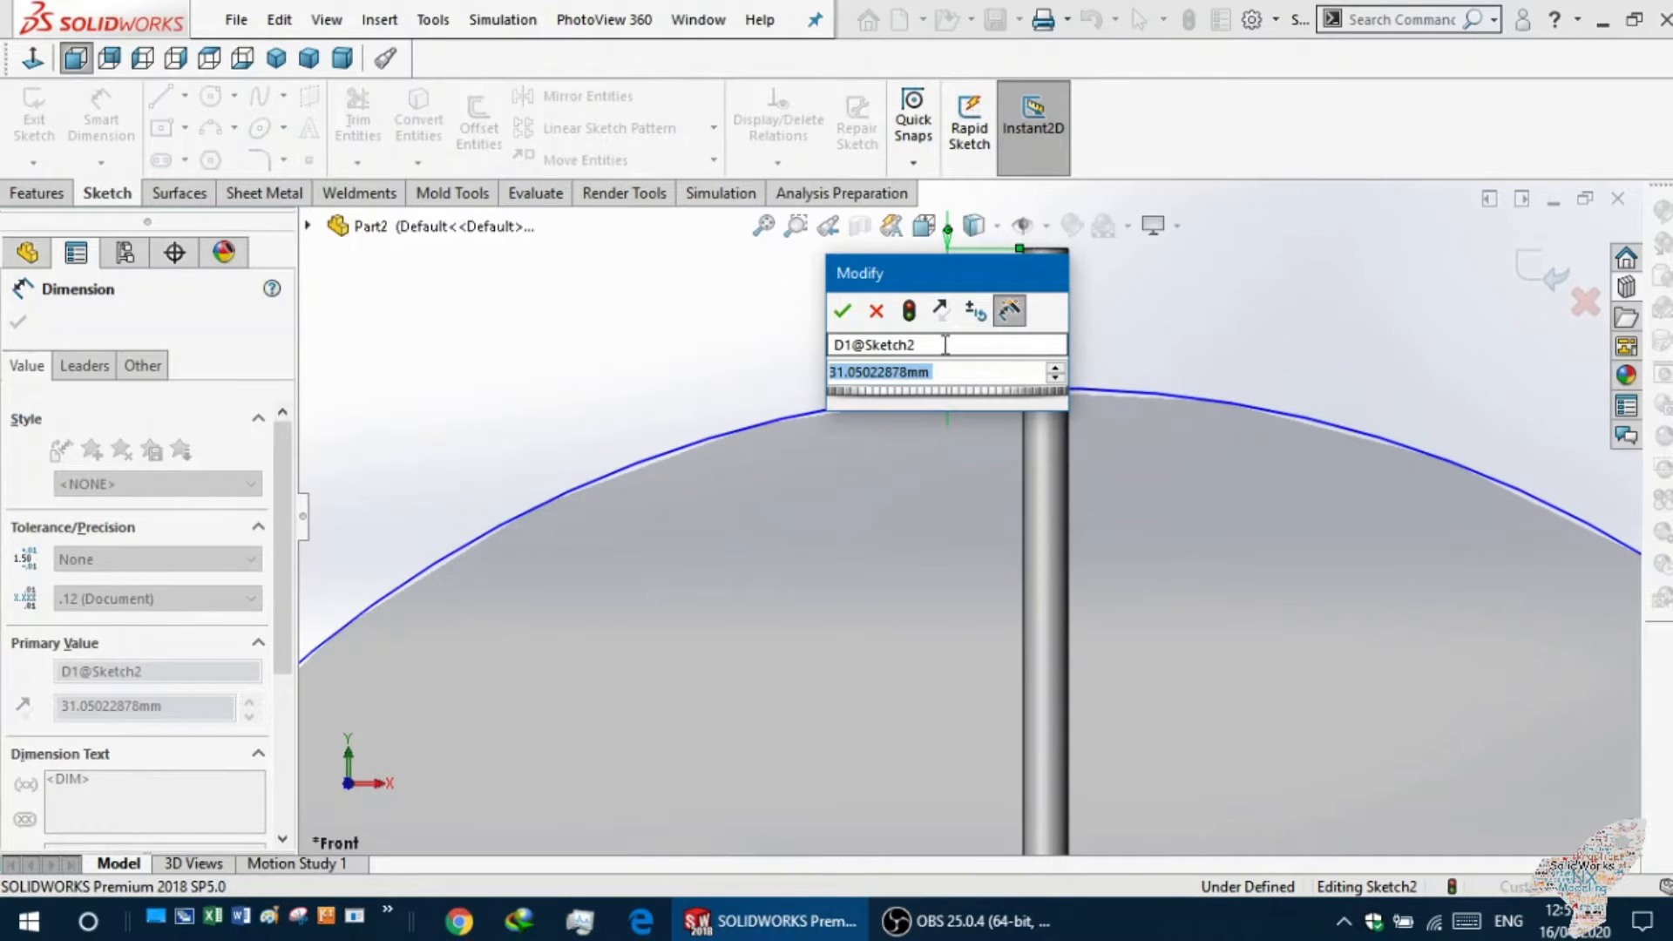
pyautogui.write('2')
pyautogui.press('Return')
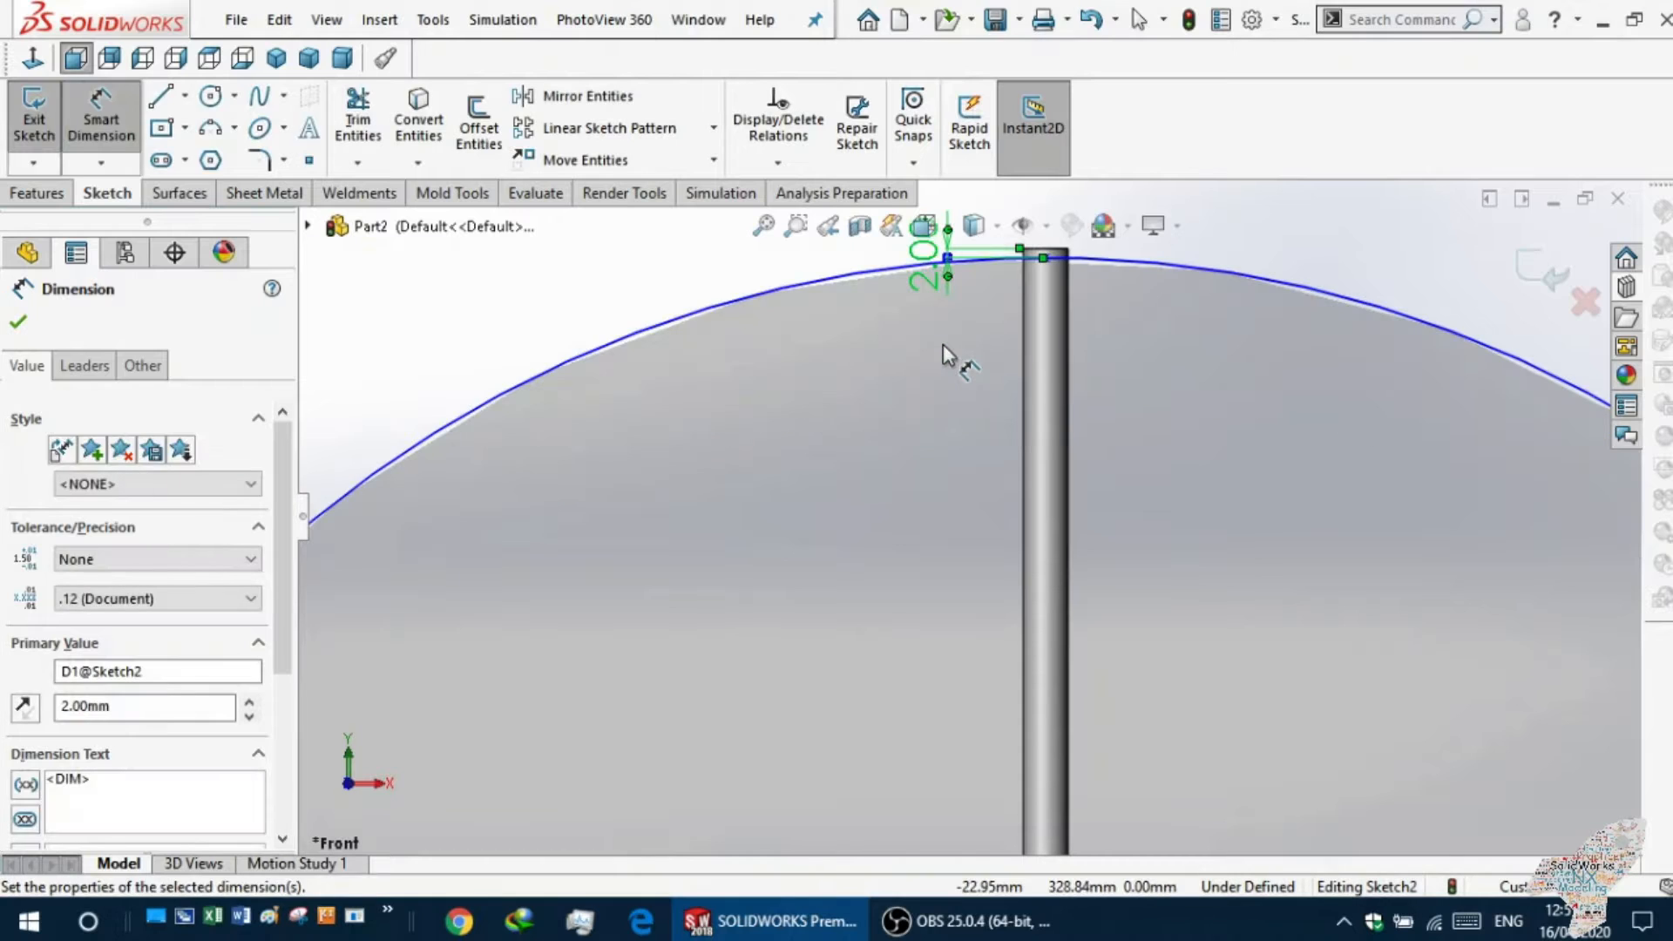
pyautogui.press('Escape')
pyautogui.press('f')
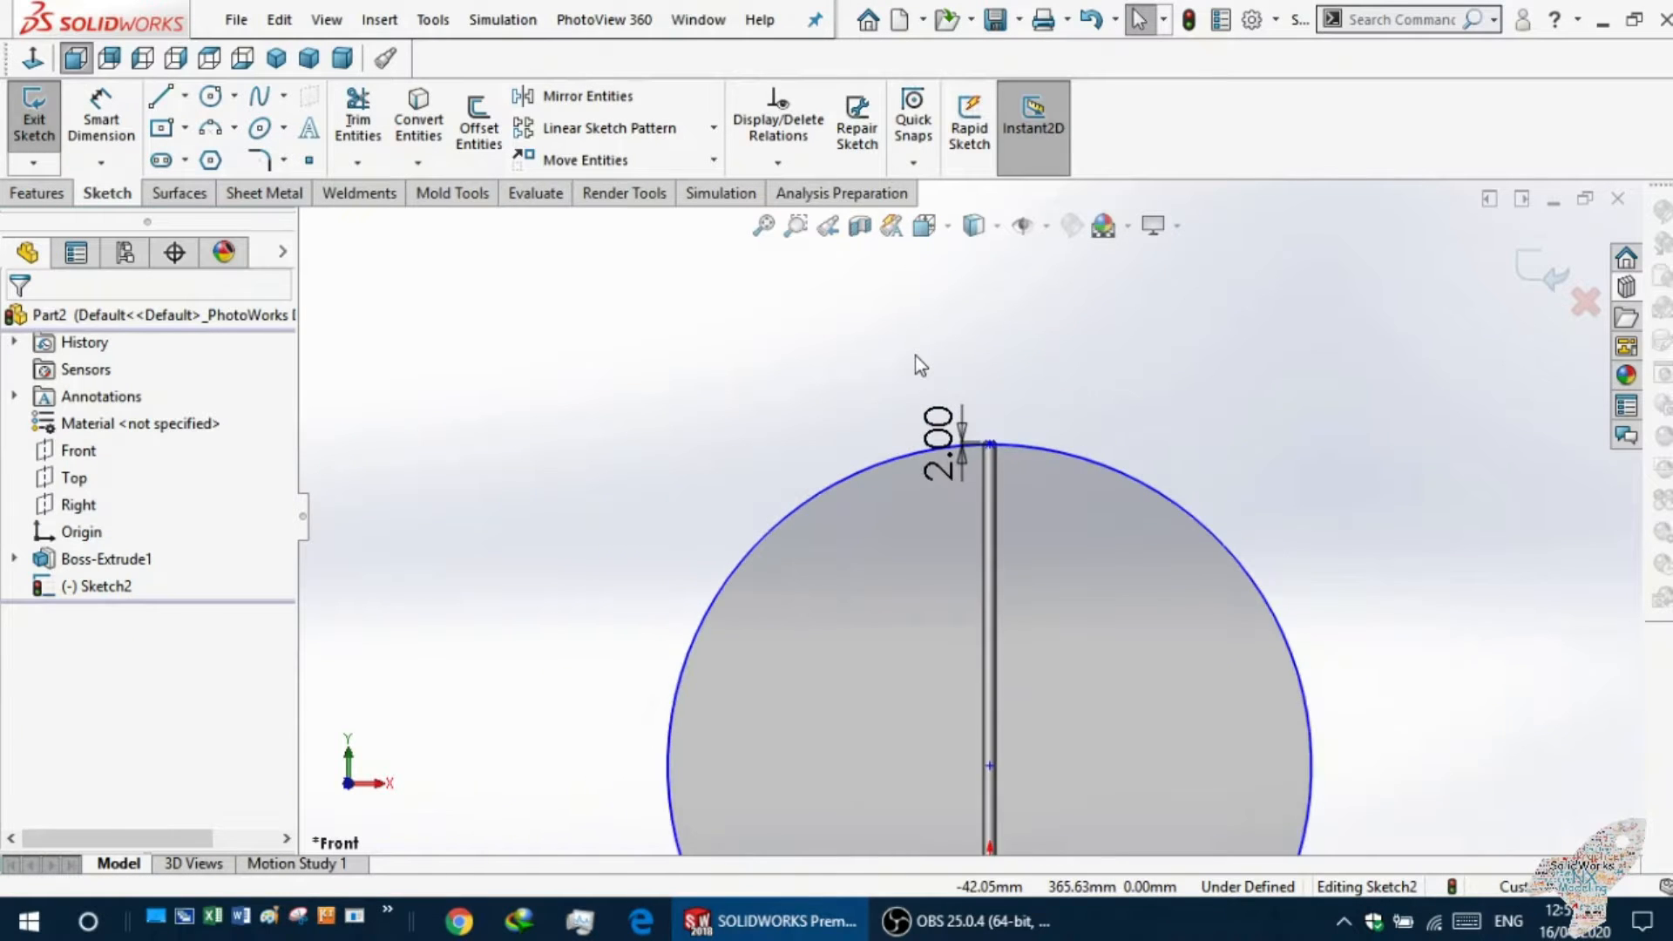
pyautogui.scroll(-5, 963, 719)
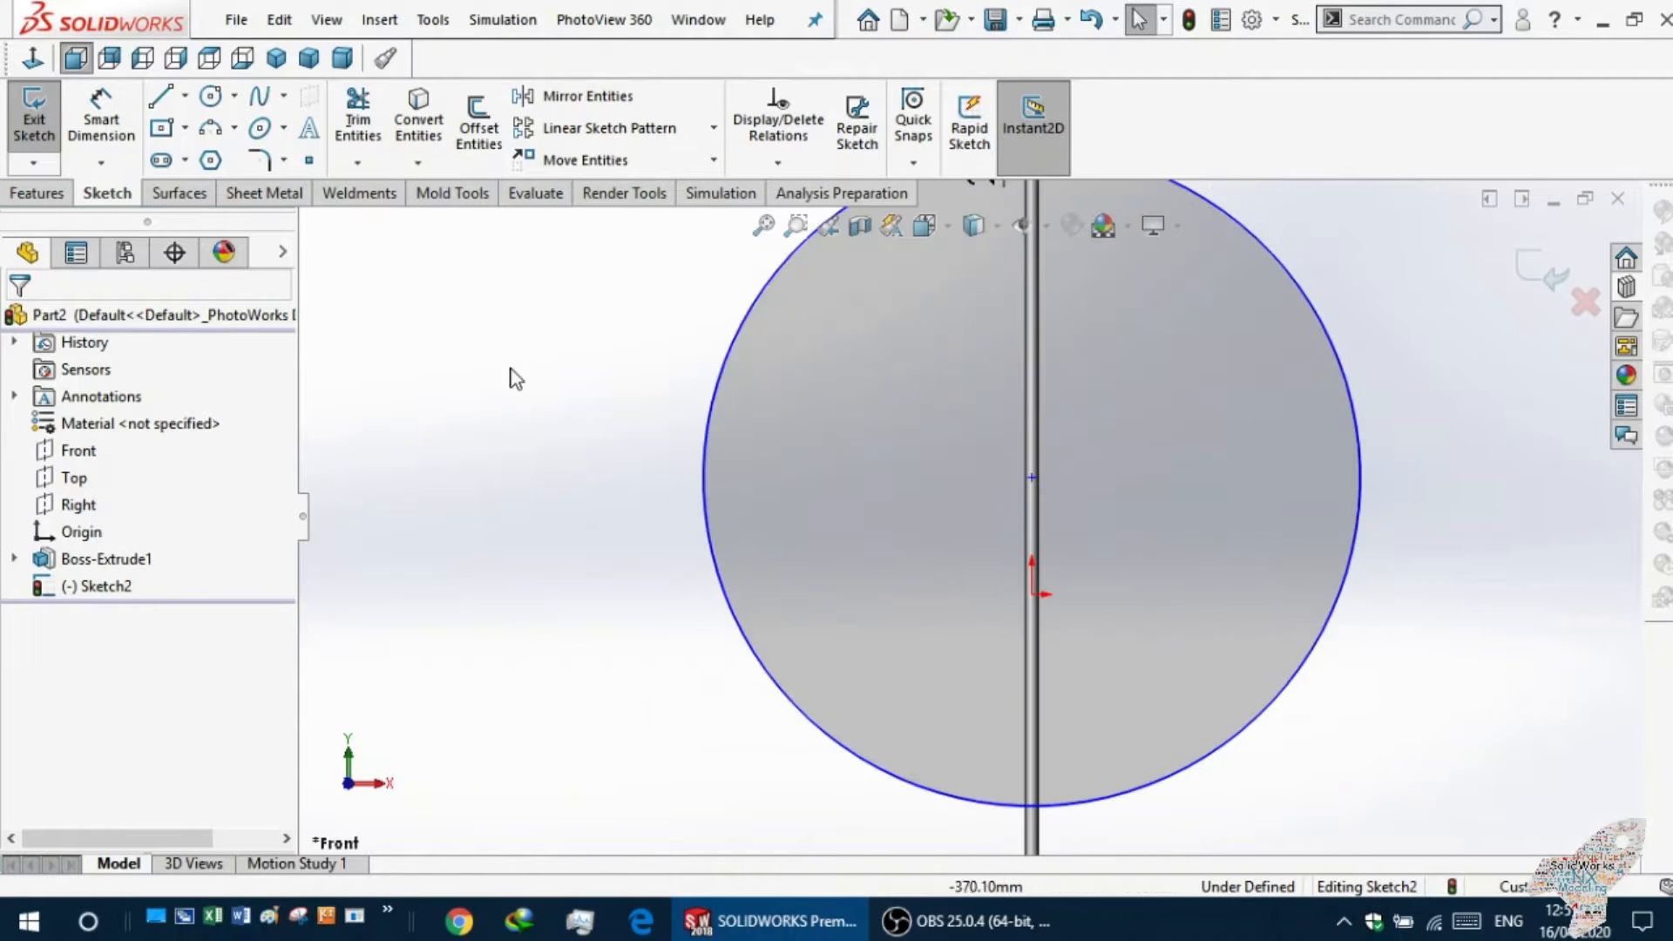
pyautogui.click(210, 96)
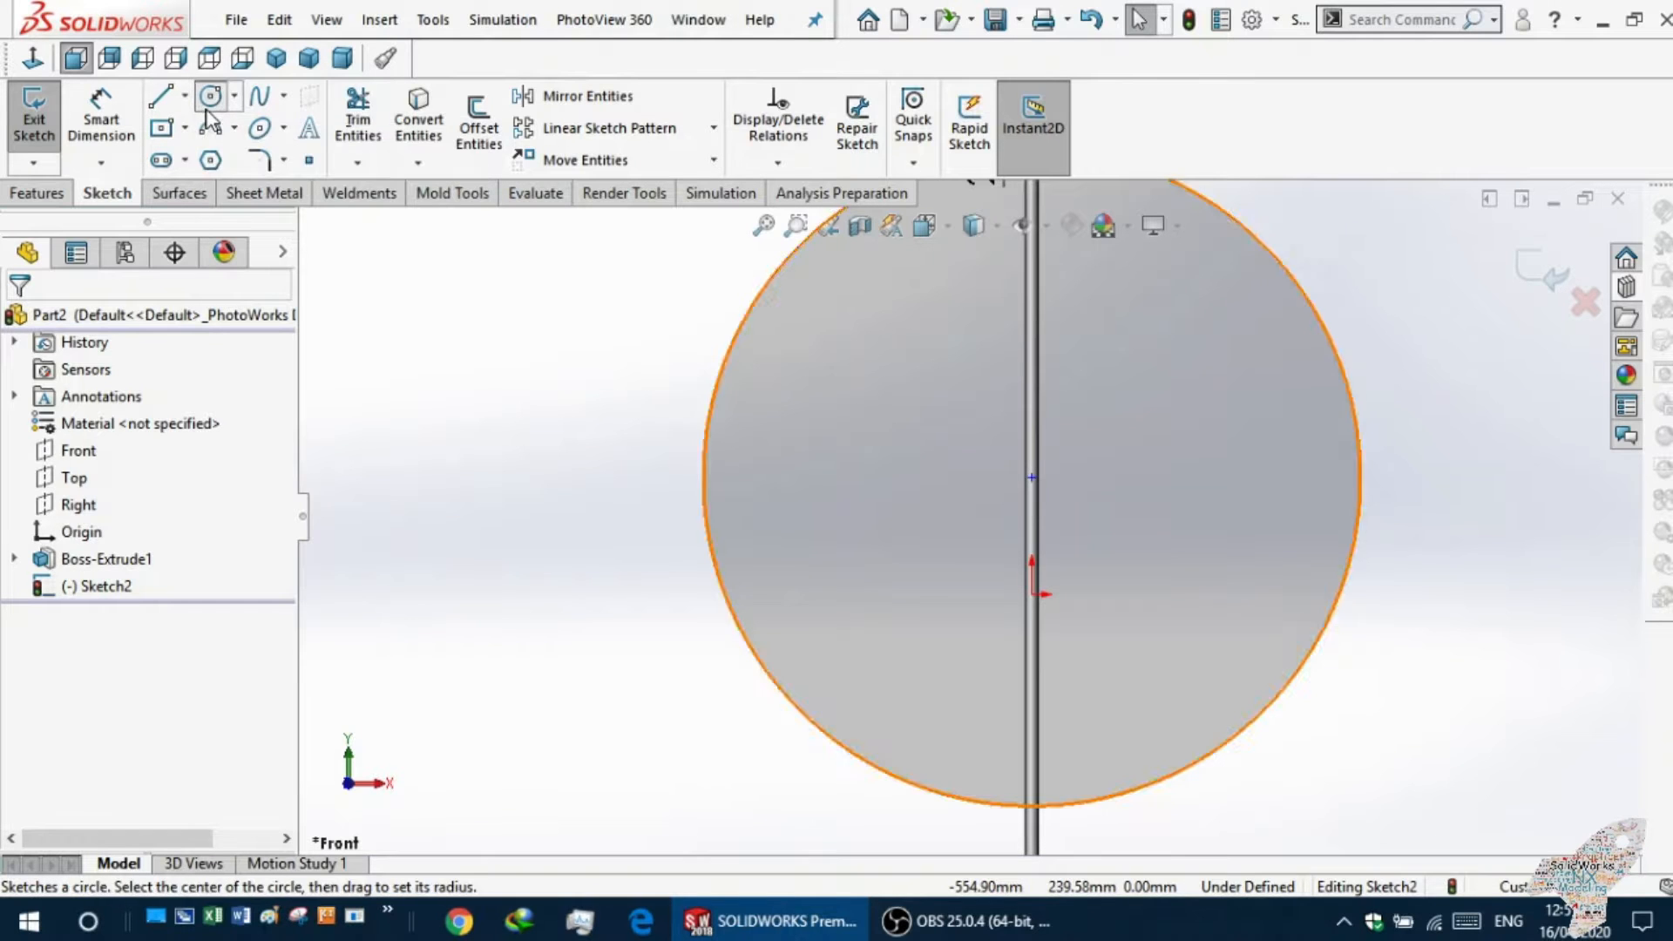
pyautogui.click(708, 525)
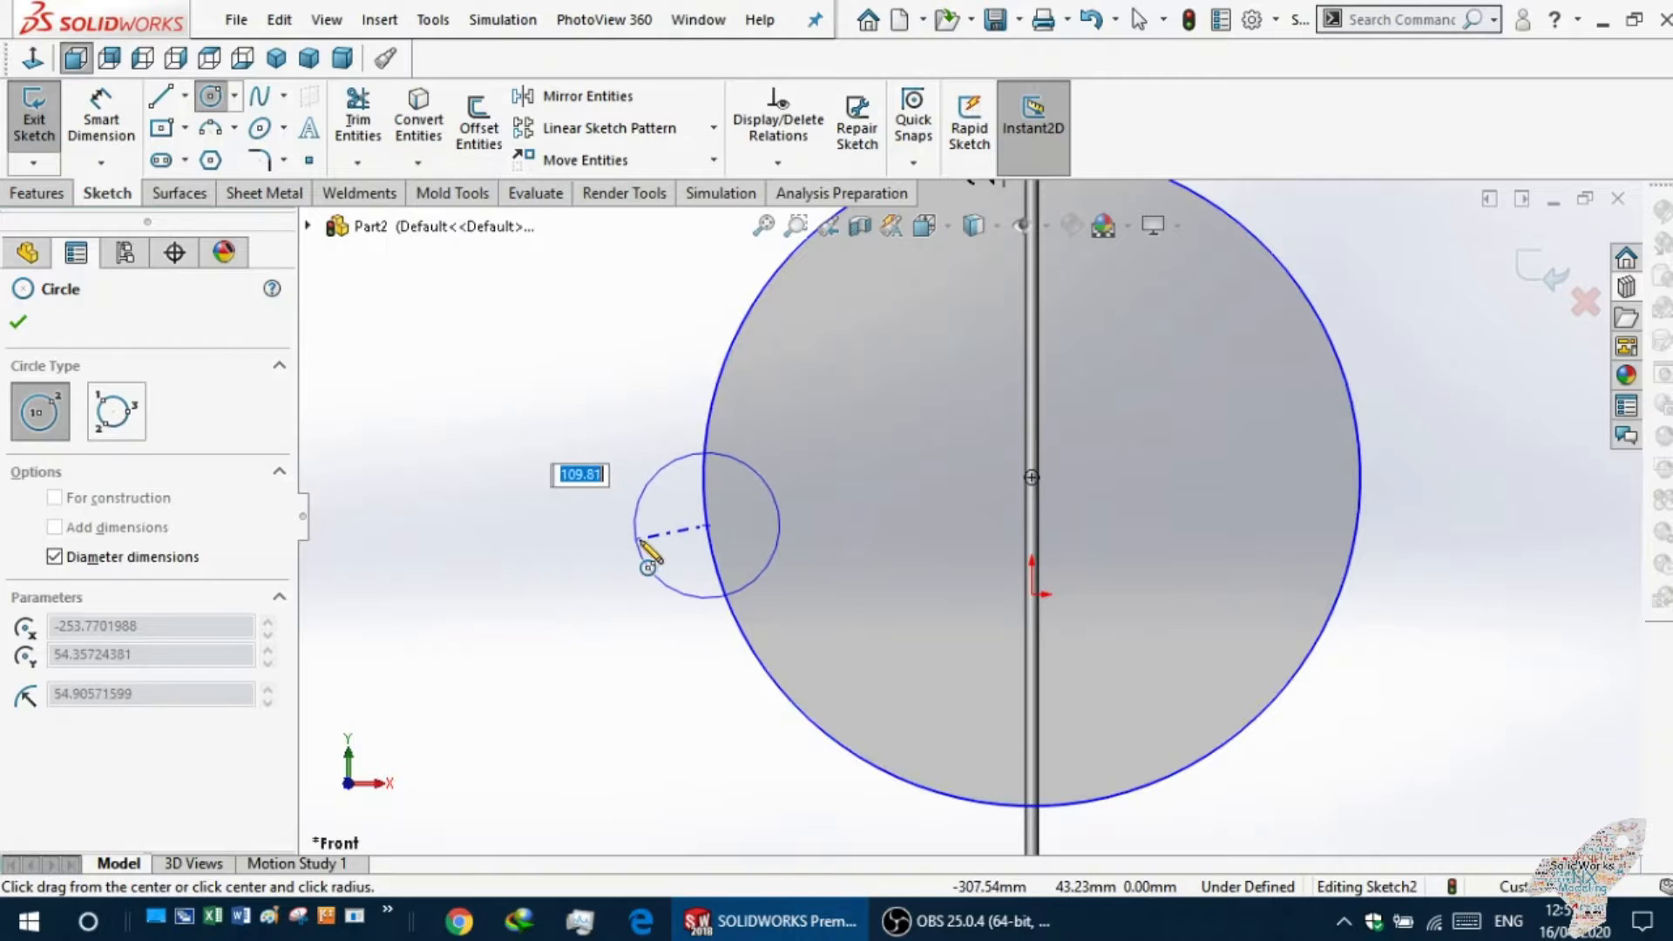
pyautogui.press('Escape')
# Dimension the large circle's diameter and set it to 400 mm.
pyautogui.click(102, 128)
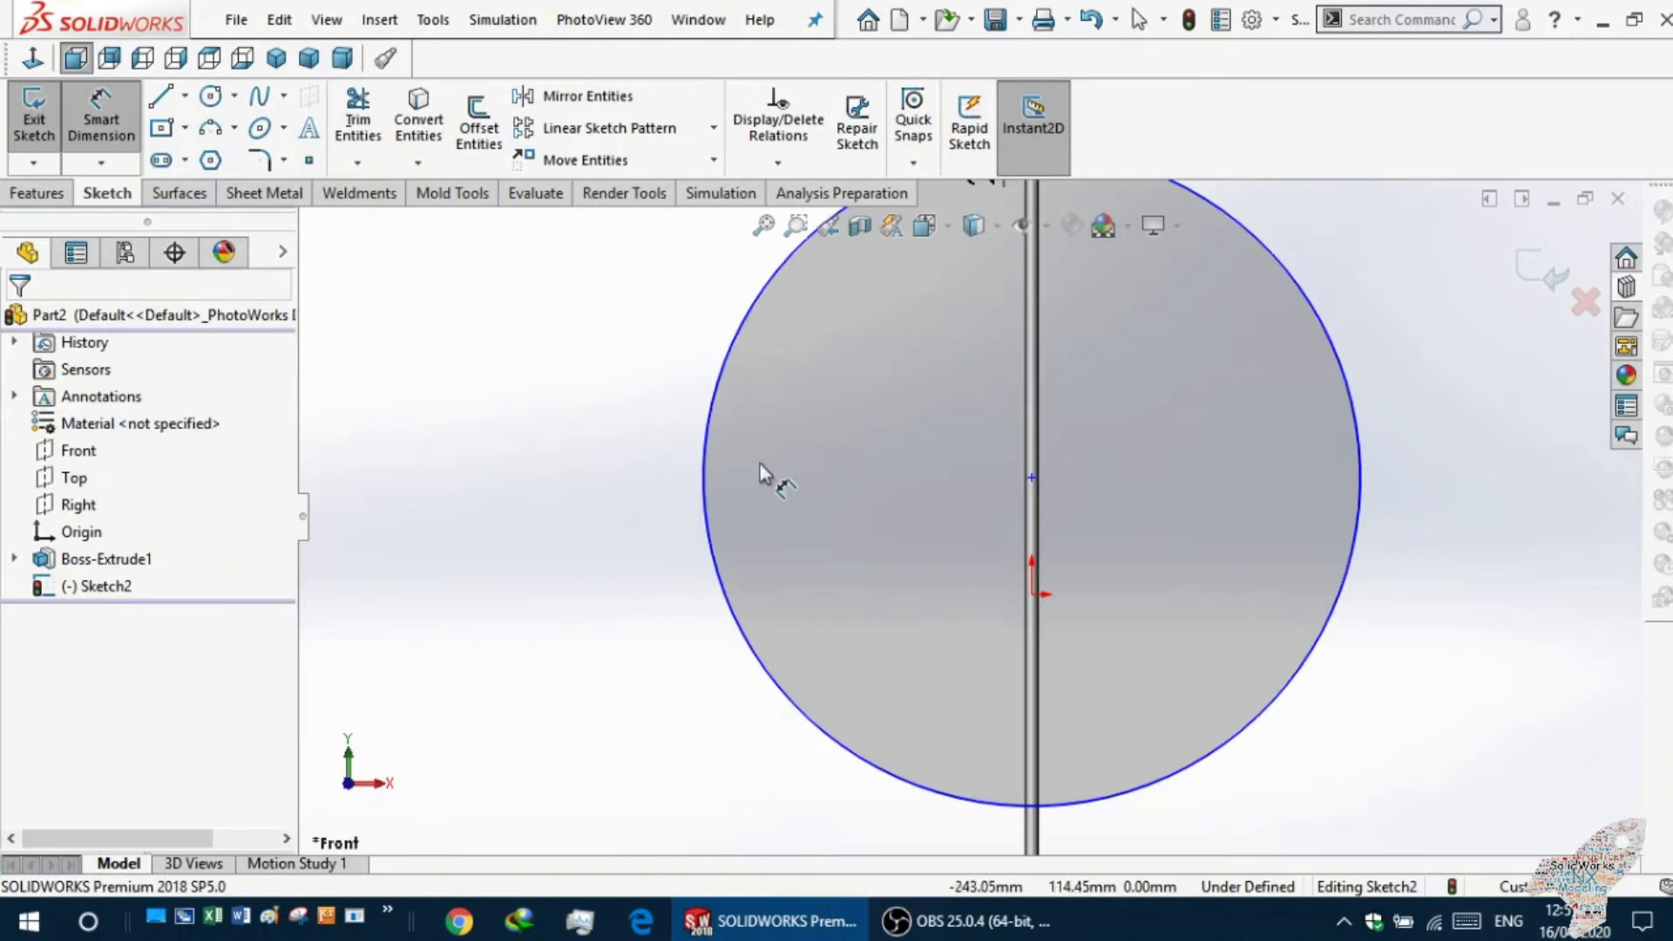
pyautogui.click(713, 399)
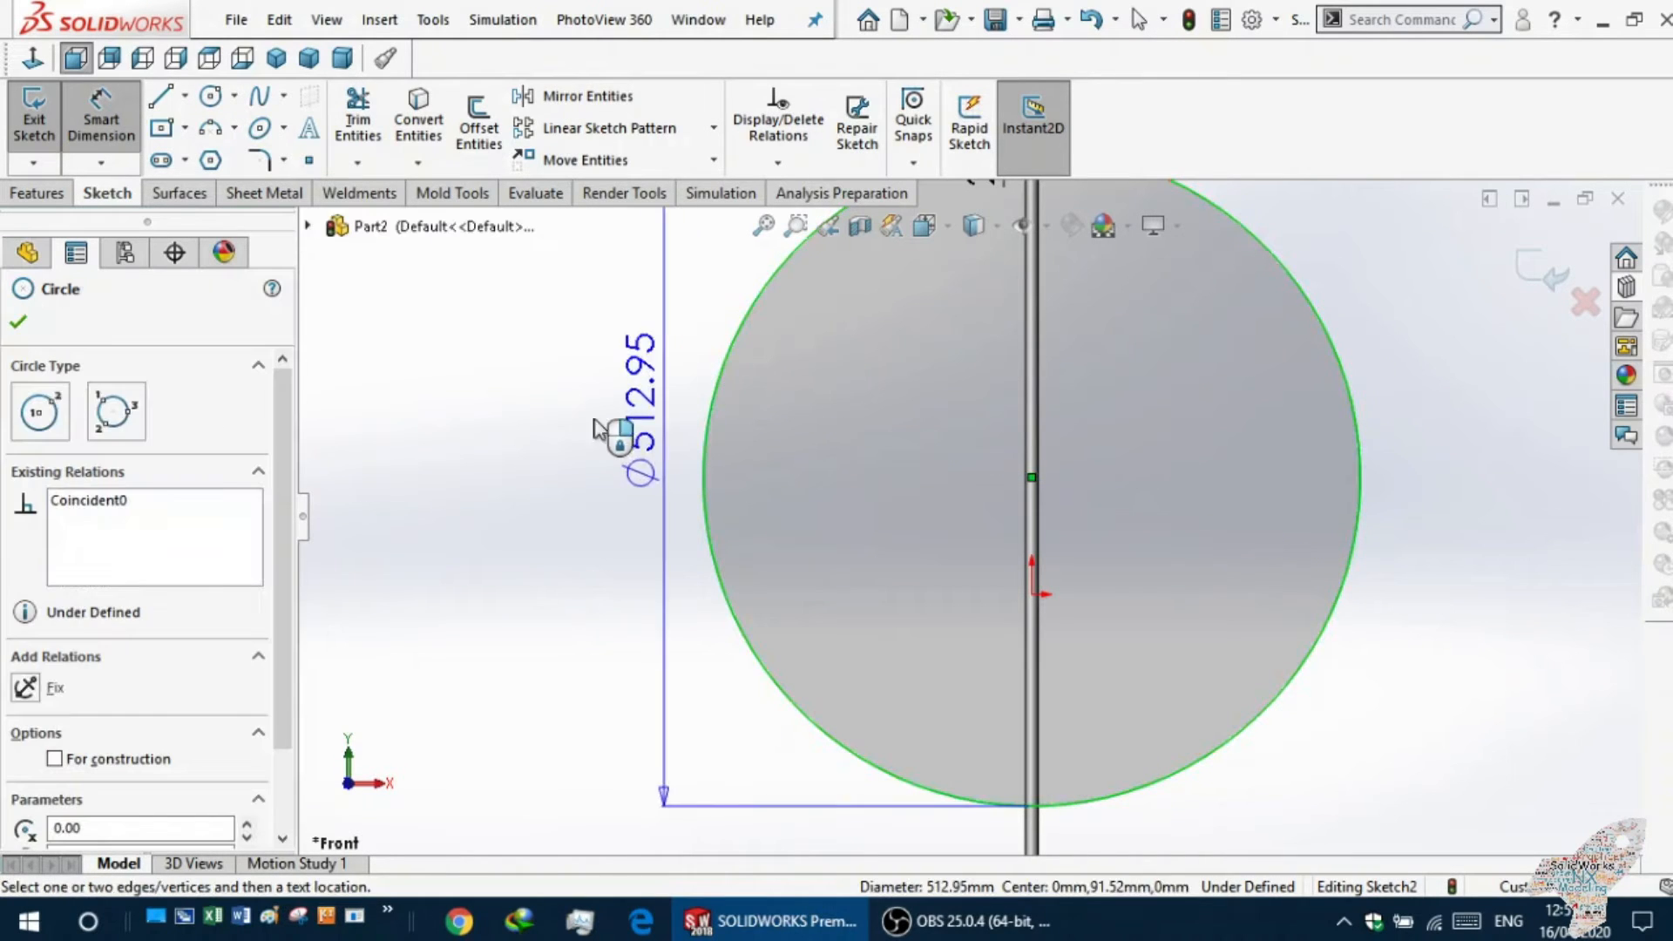
pyautogui.click(592, 440)
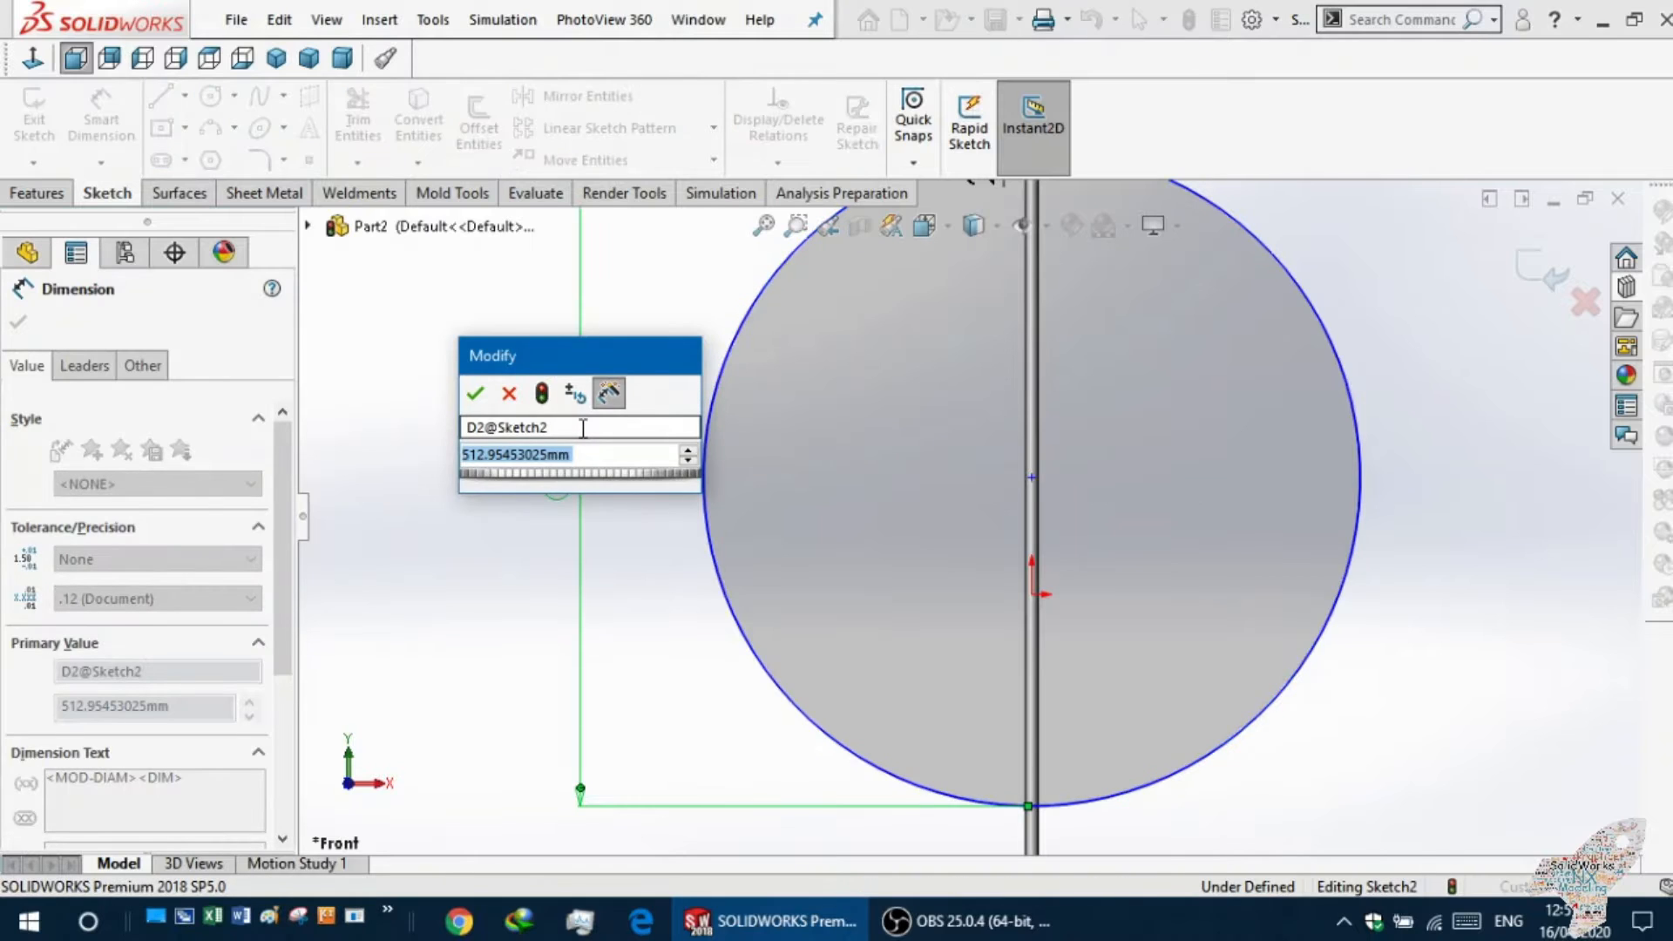
pyautogui.write('400')
pyautogui.press('Return')
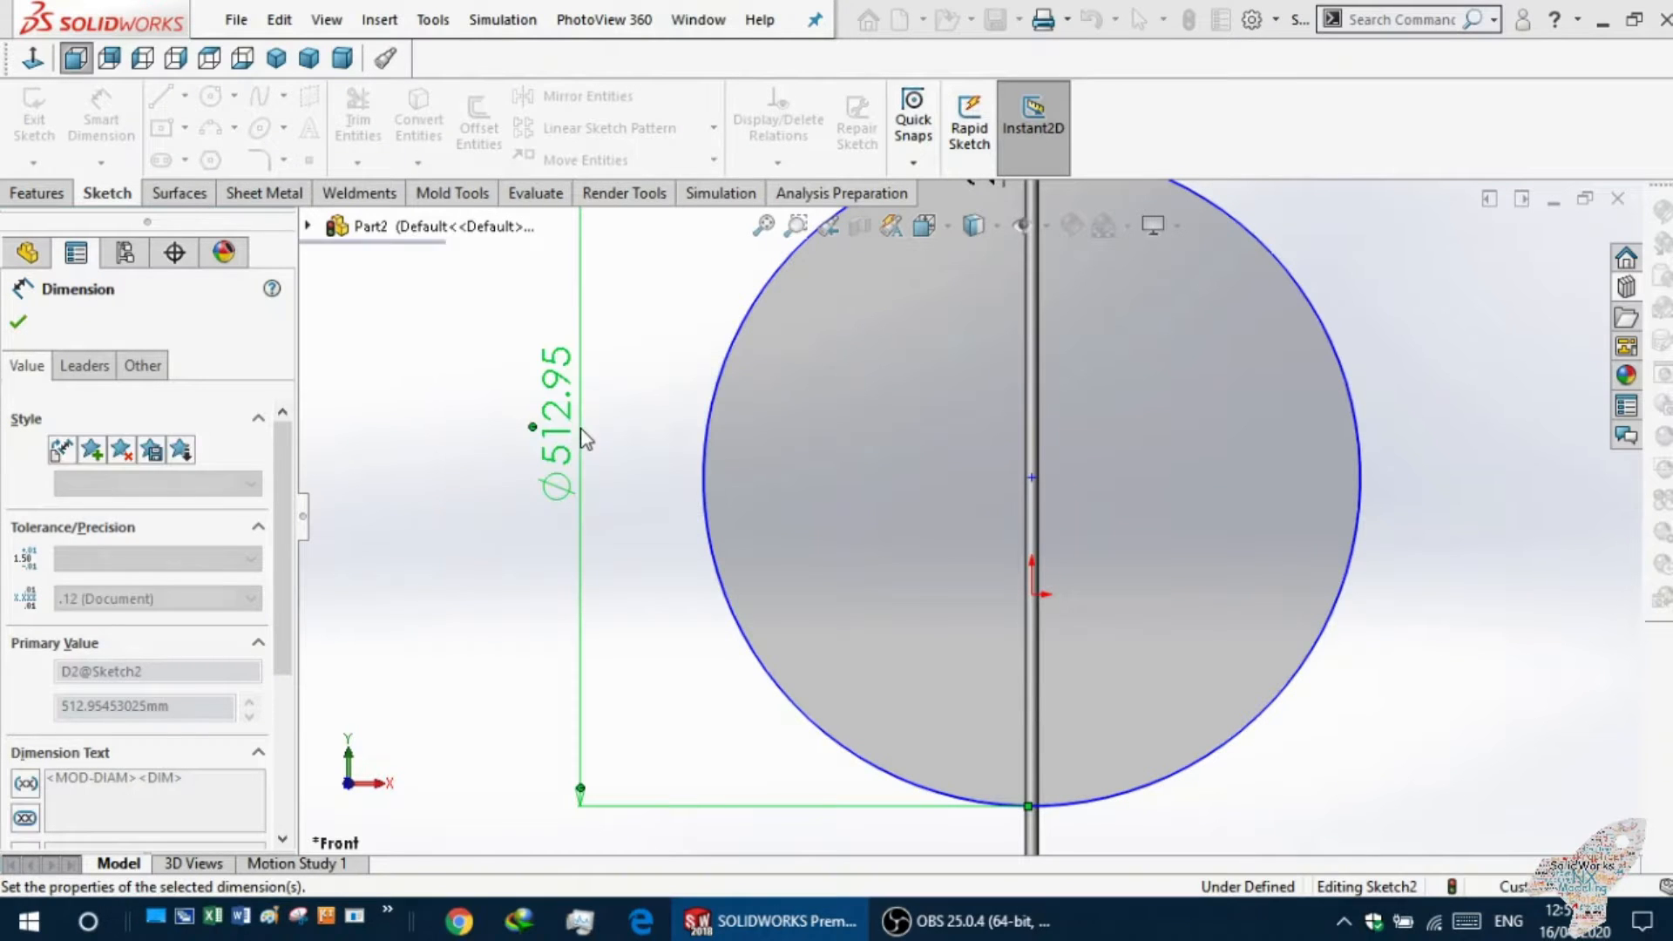
pyautogui.scroll(-4, 1011, 433)
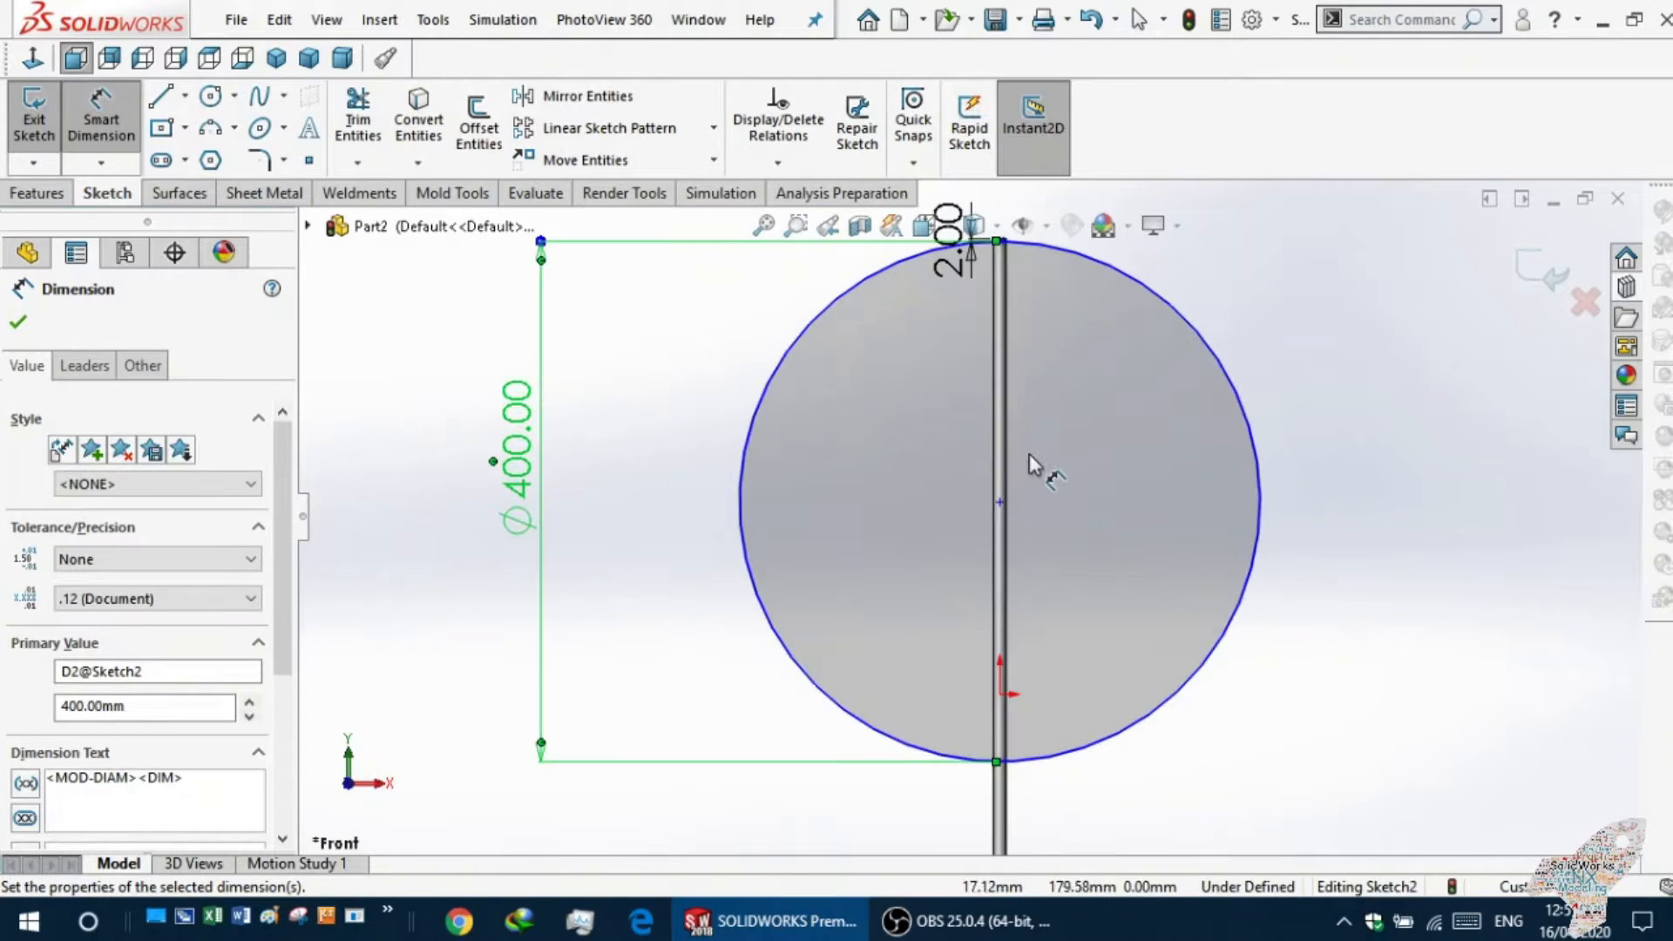
pyautogui.scroll(3, 1032, 431)
pyautogui.click(654, 691)
pyautogui.scroll(-1, 1037, 671)
pyautogui.scroll(2, 989, 579)
pyautogui.scroll(-4, 941, 511)
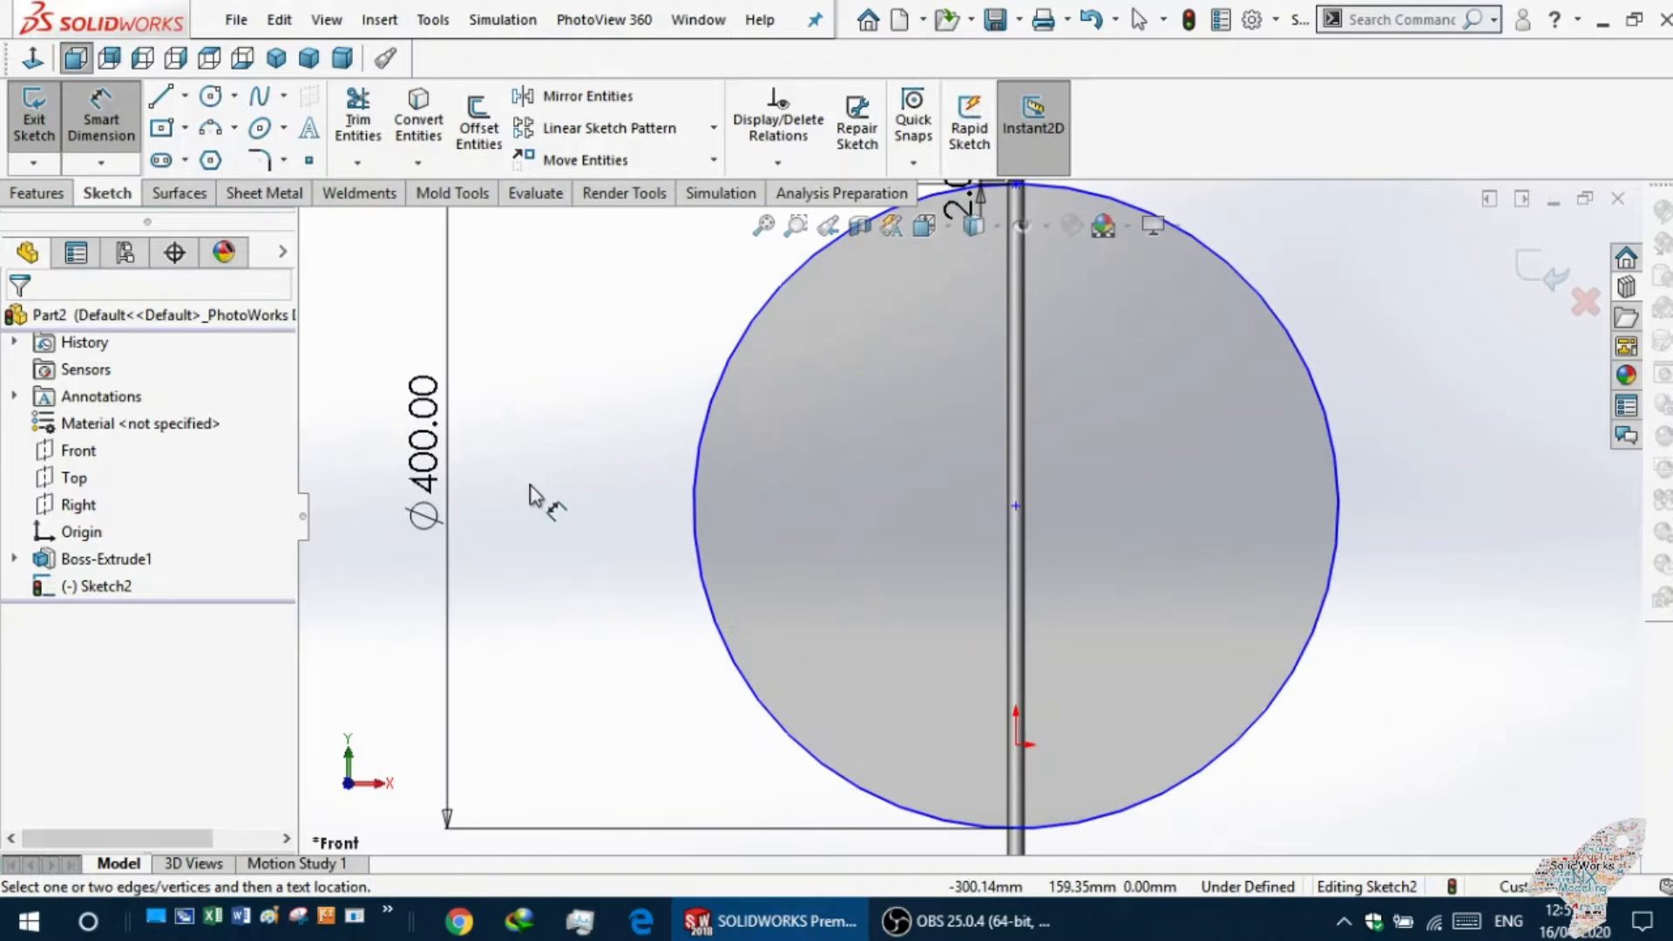
# Start a boss extrusion of the circle with a Mid Plane end condition and a depth of 2 mm.
pyautogui.click(37, 193)
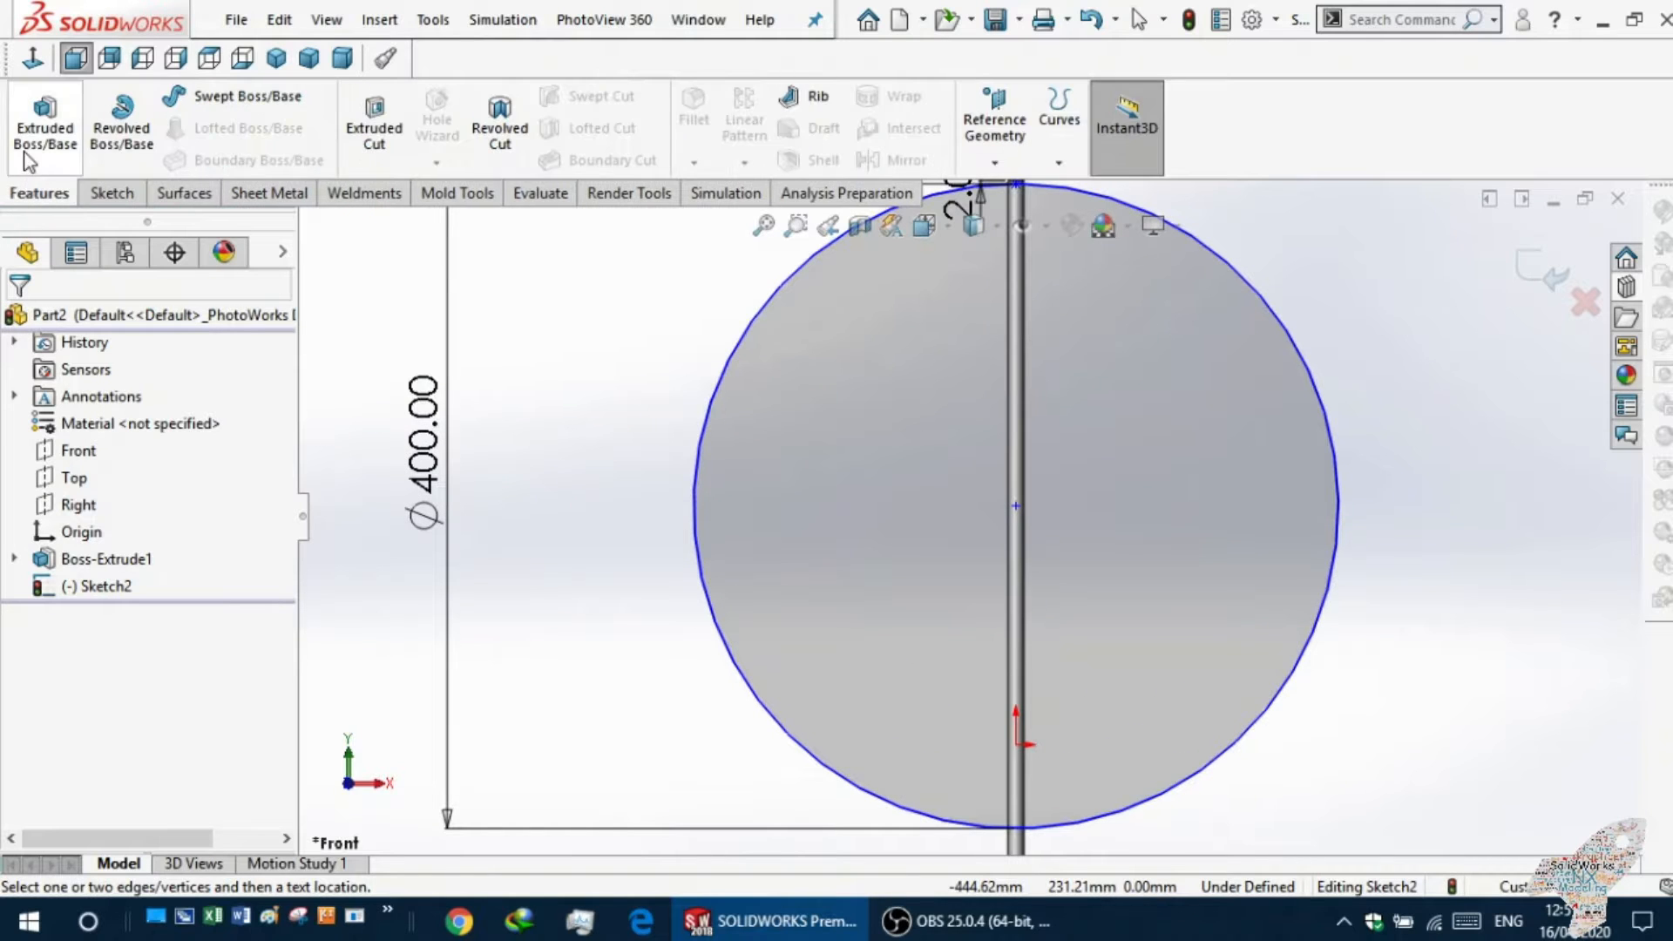
pyautogui.click(45, 120)
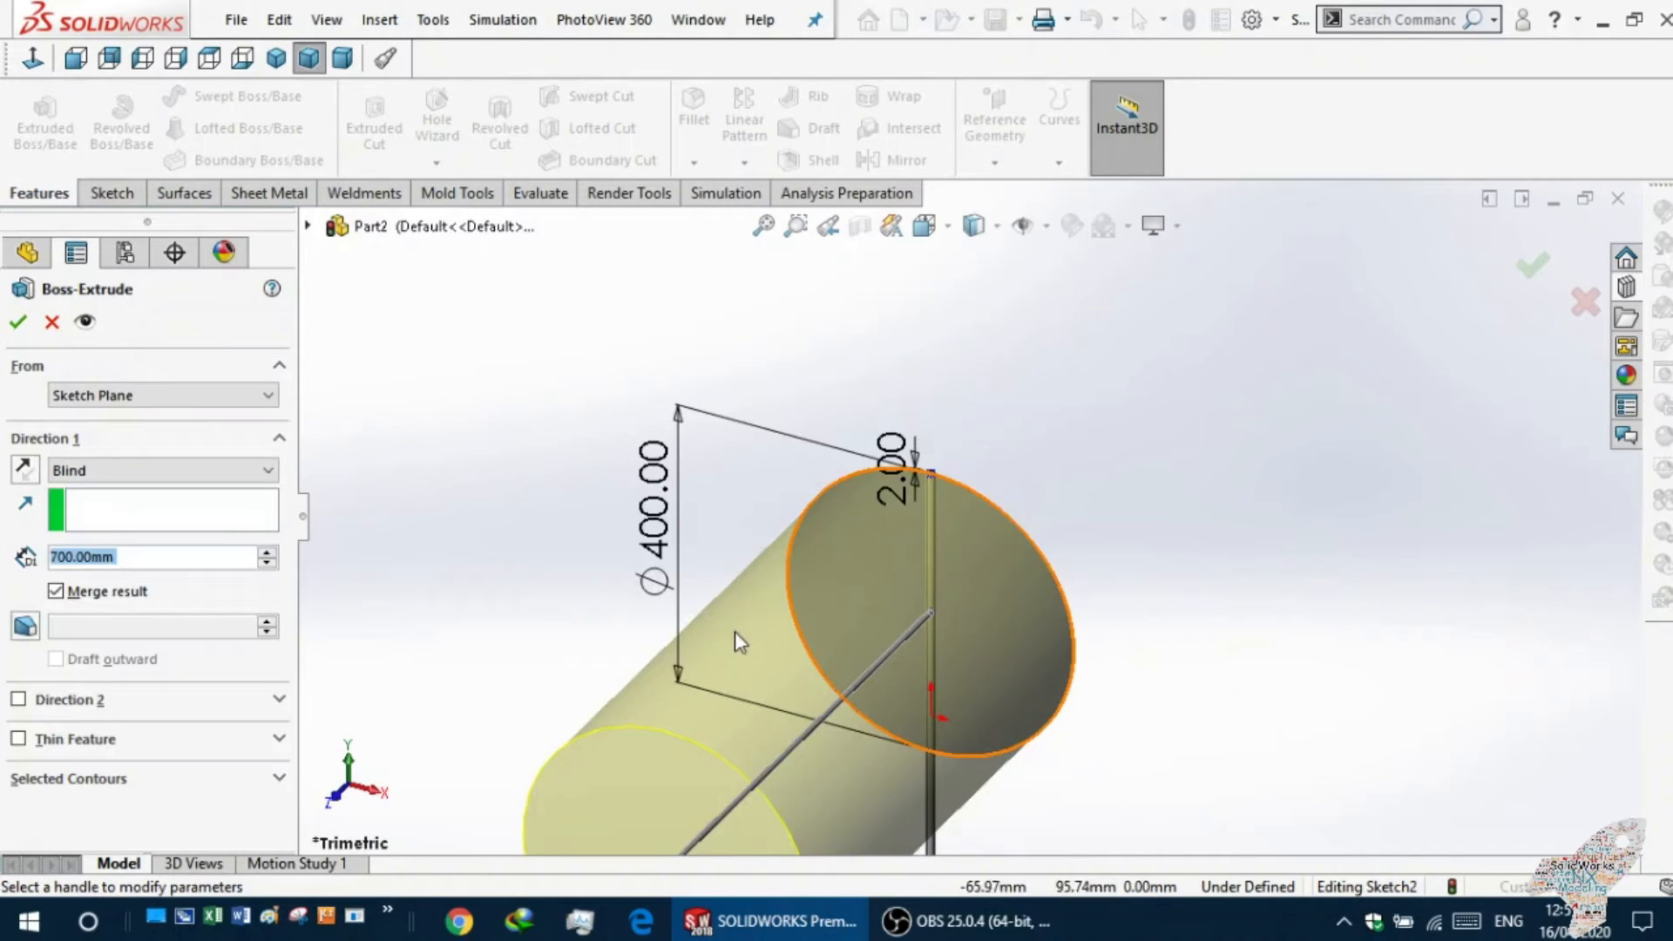
pyautogui.click(92, 470)
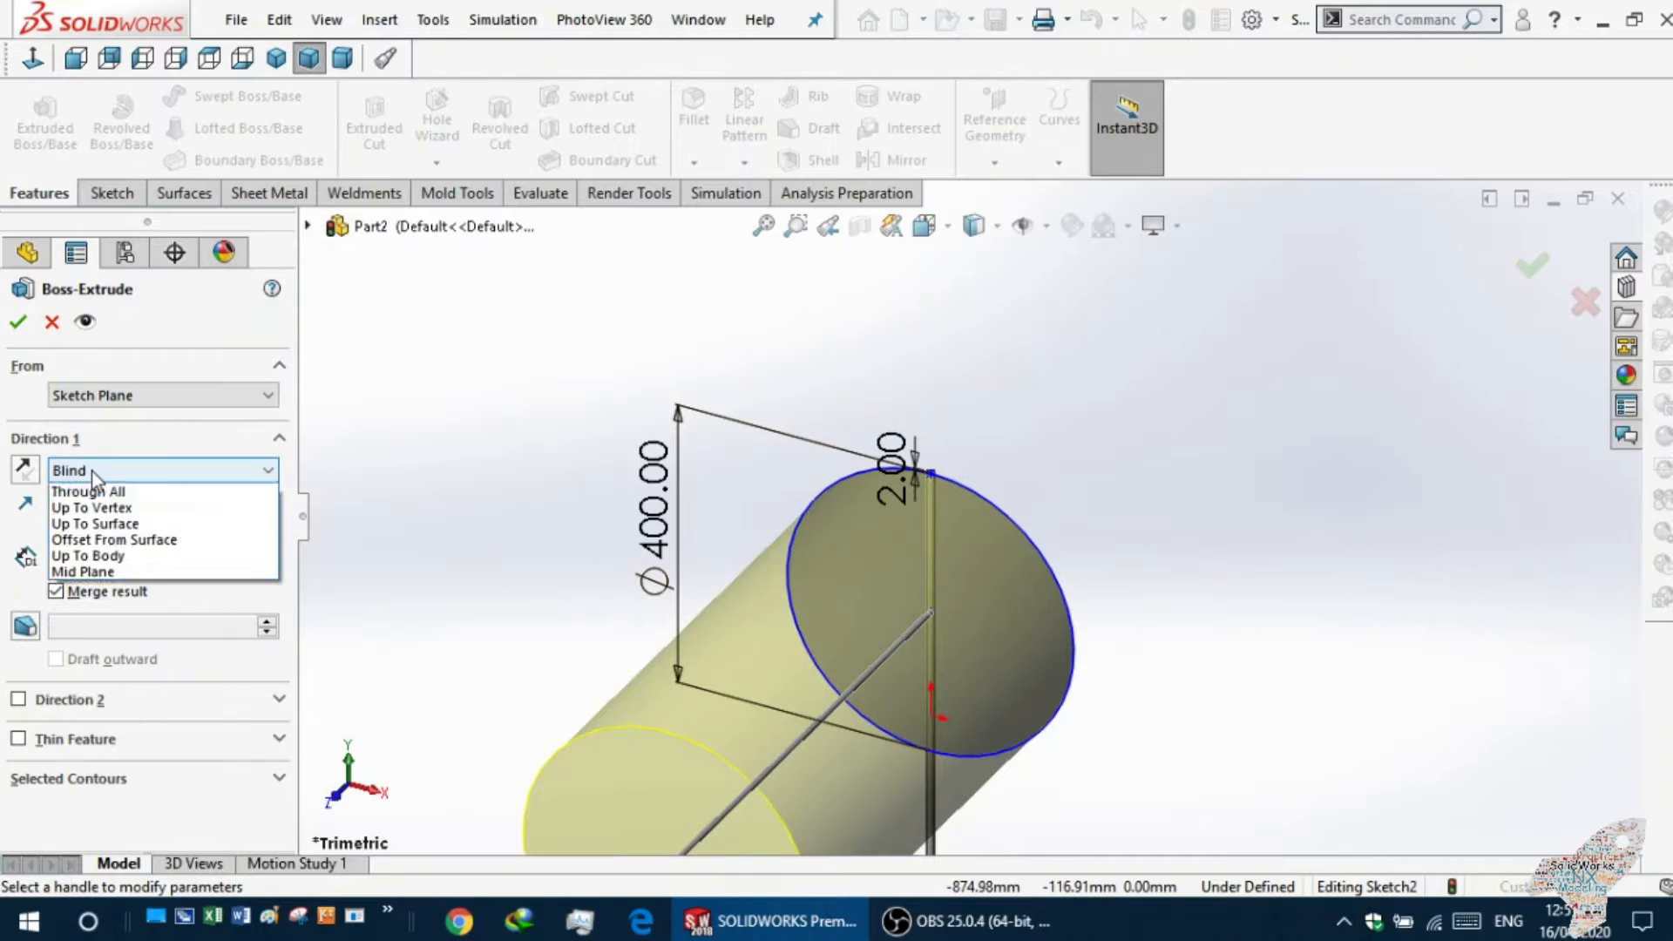
pyautogui.click(96, 596)
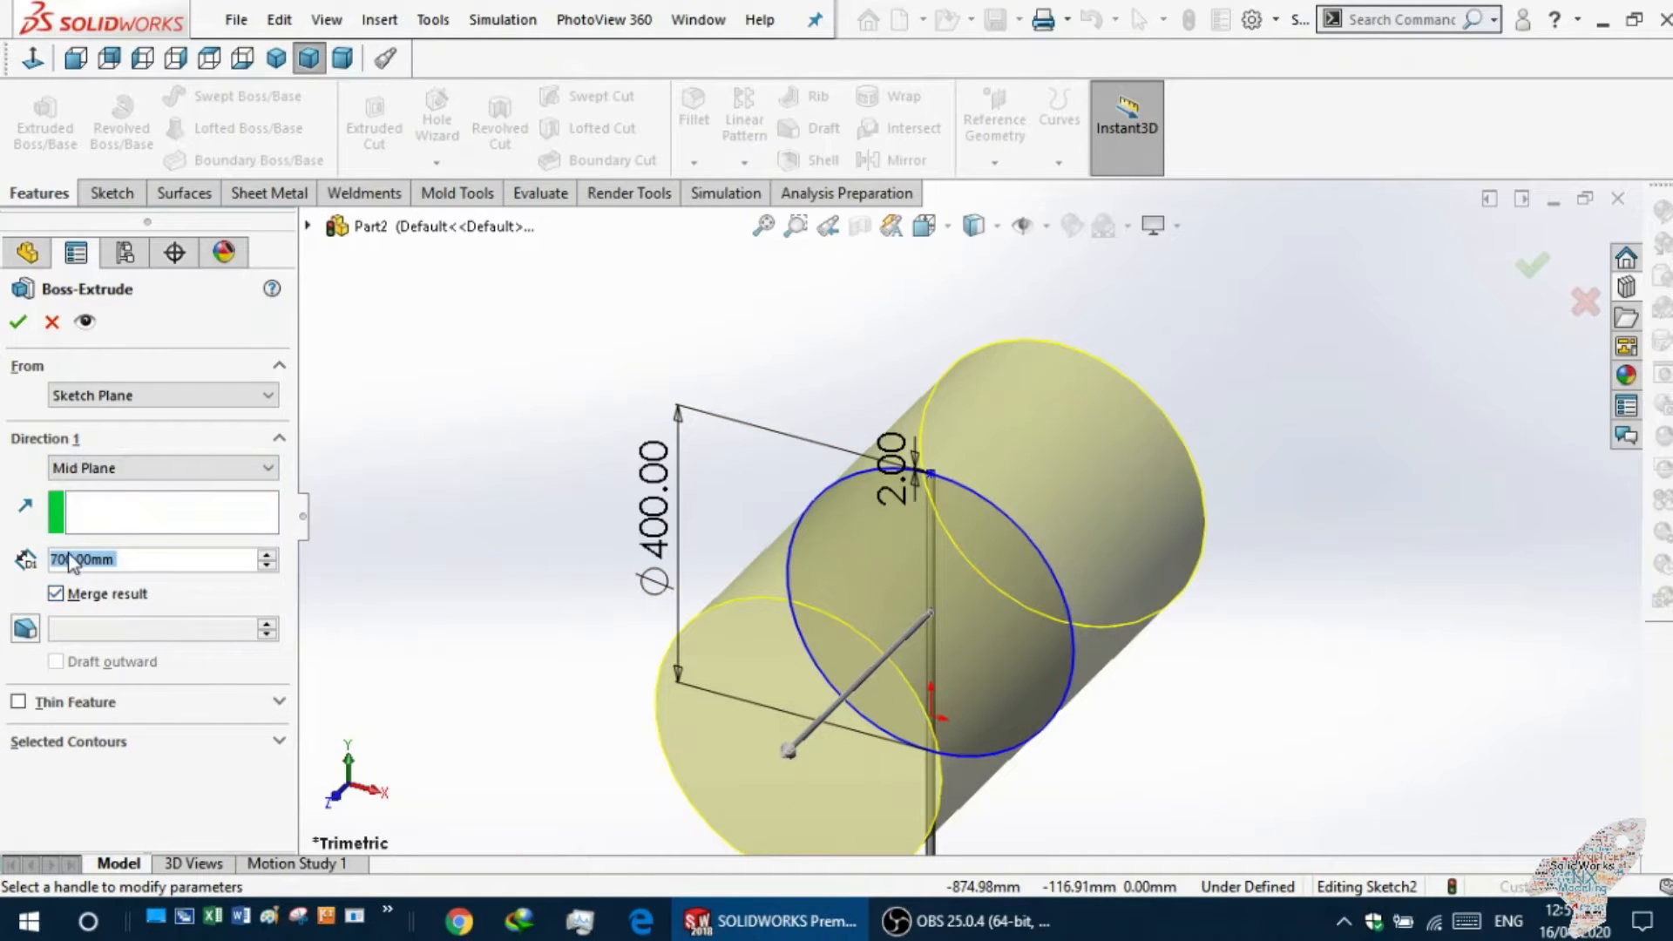
pyautogui.write('2')
pyautogui.press('Return')
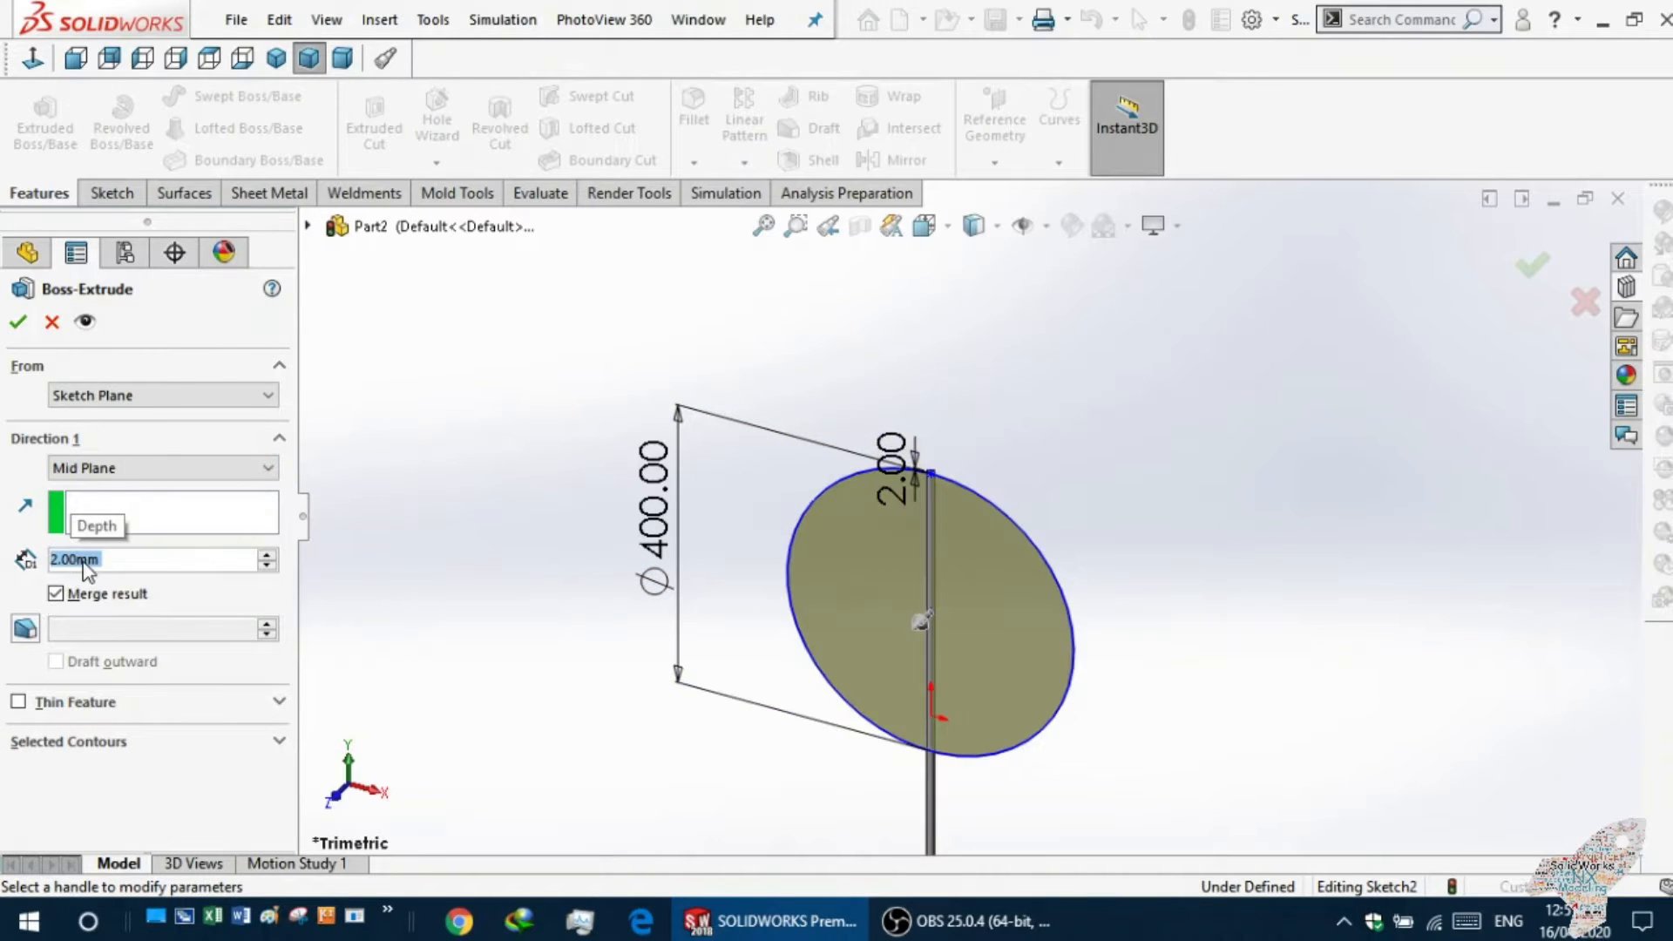
# Make the extrusion a one-direction thin feature, reverse the wall to the inside, set its thickness to 2 mm and create the ring.
pyautogui.click(23, 703)
pyautogui.scroll(-3, 541, 683)
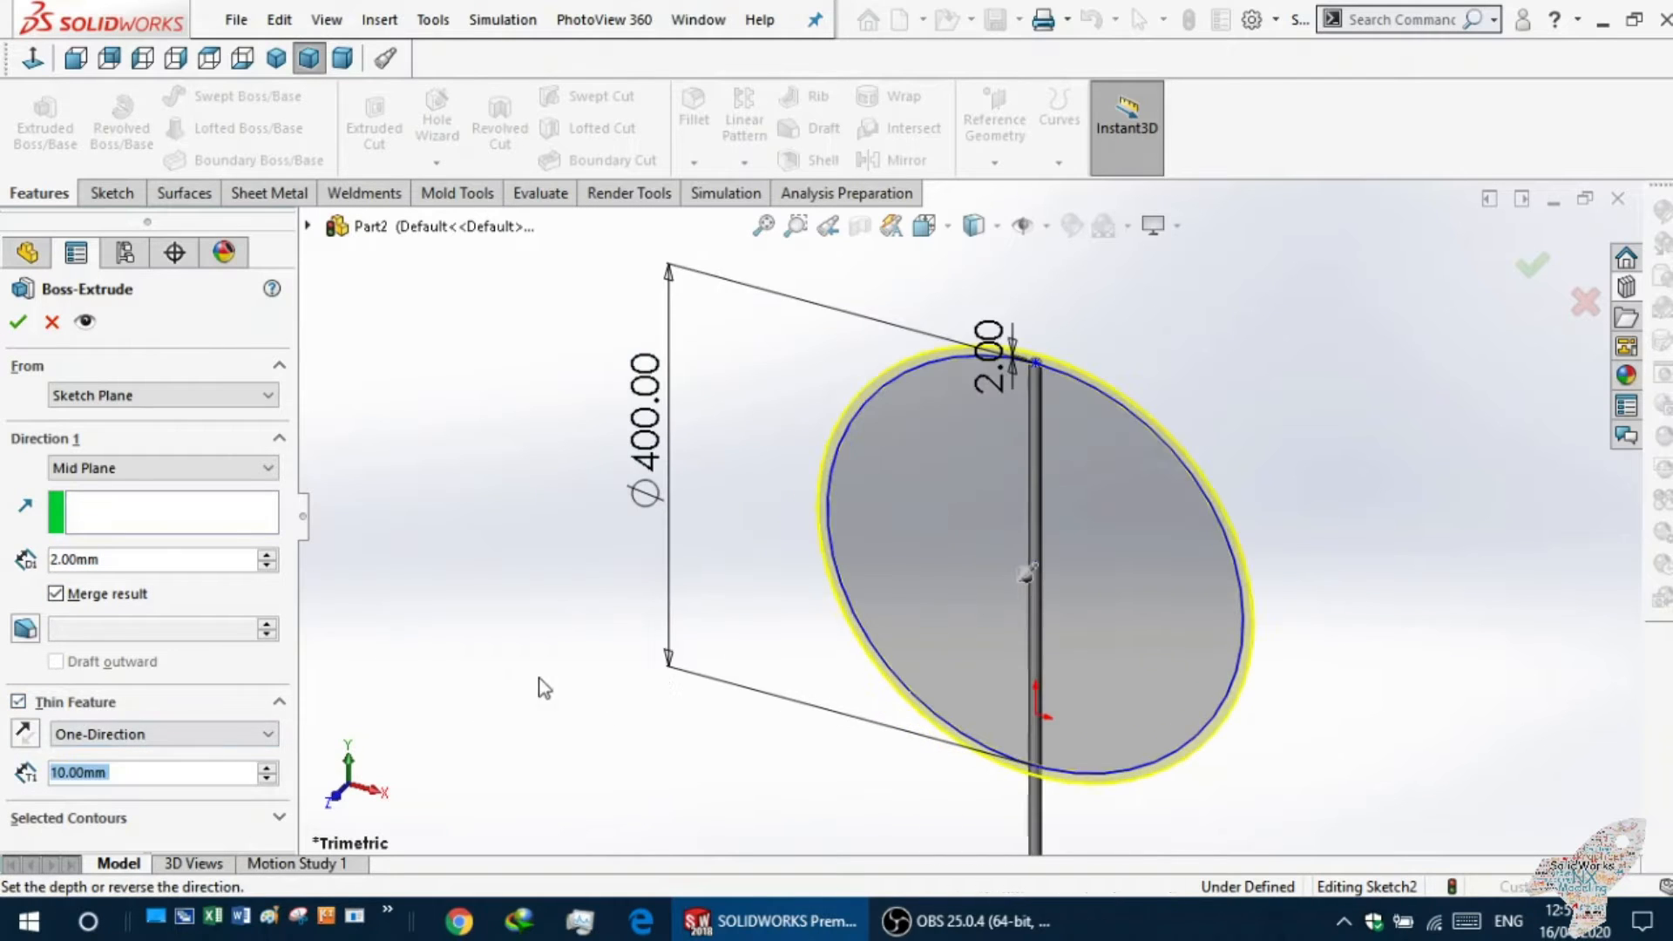
pyautogui.scroll(-3, 850, 470)
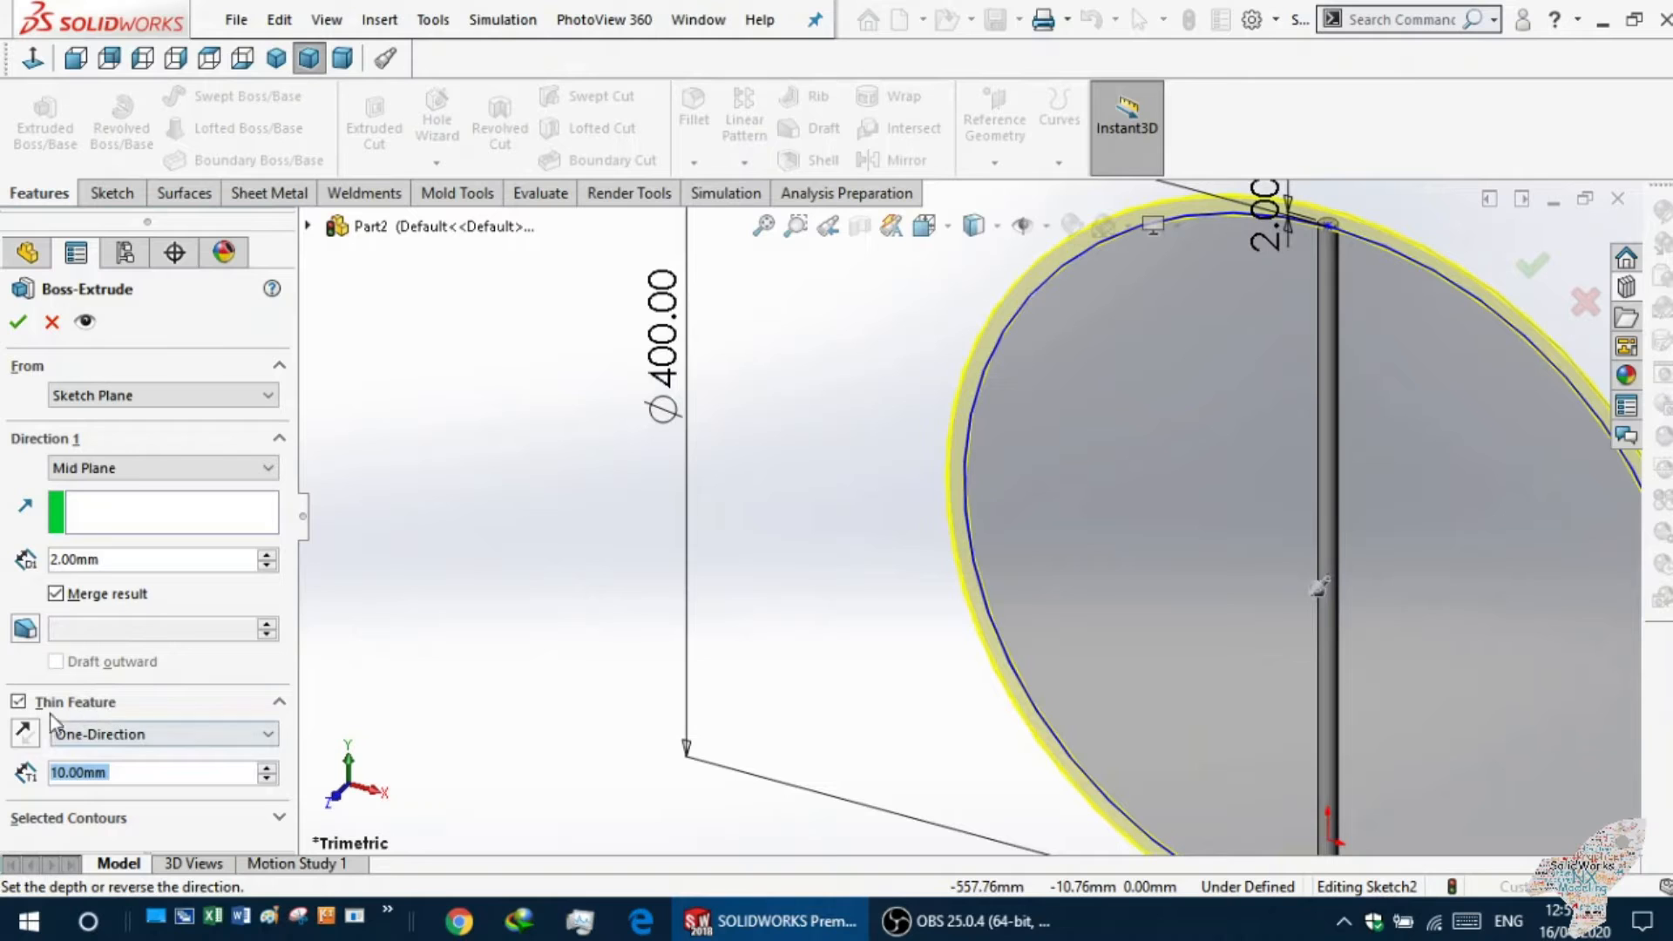
pyautogui.click(23, 745)
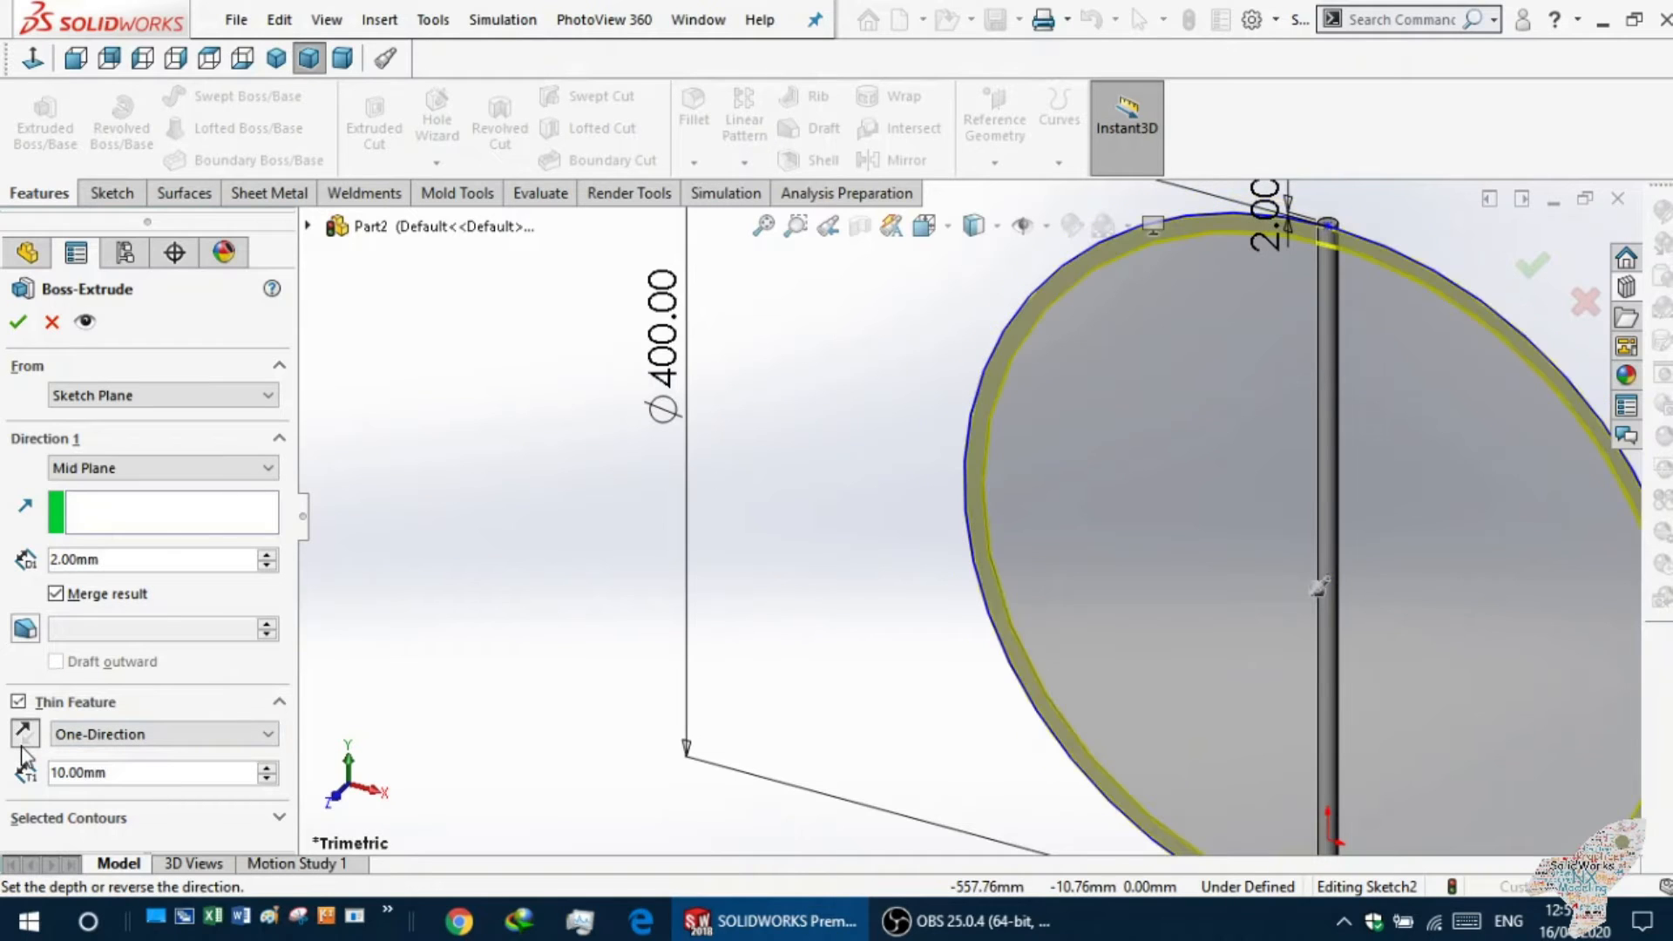
pyautogui.moveTo(120, 781); pyautogui.dragTo(40, 776)
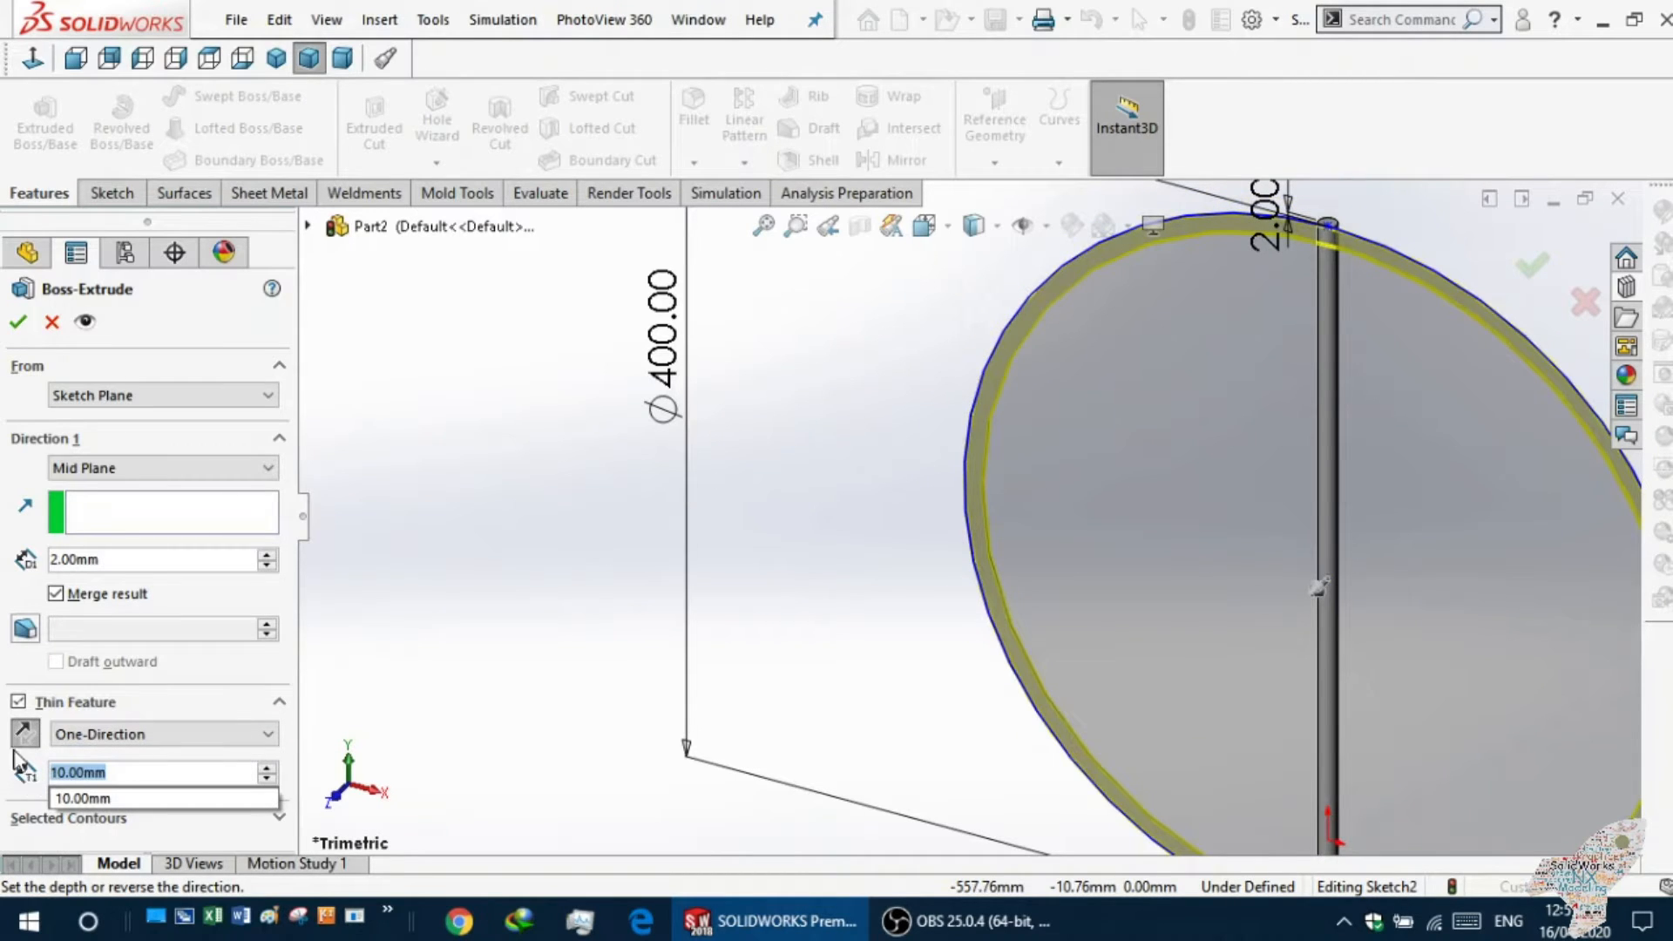
pyautogui.write('2')
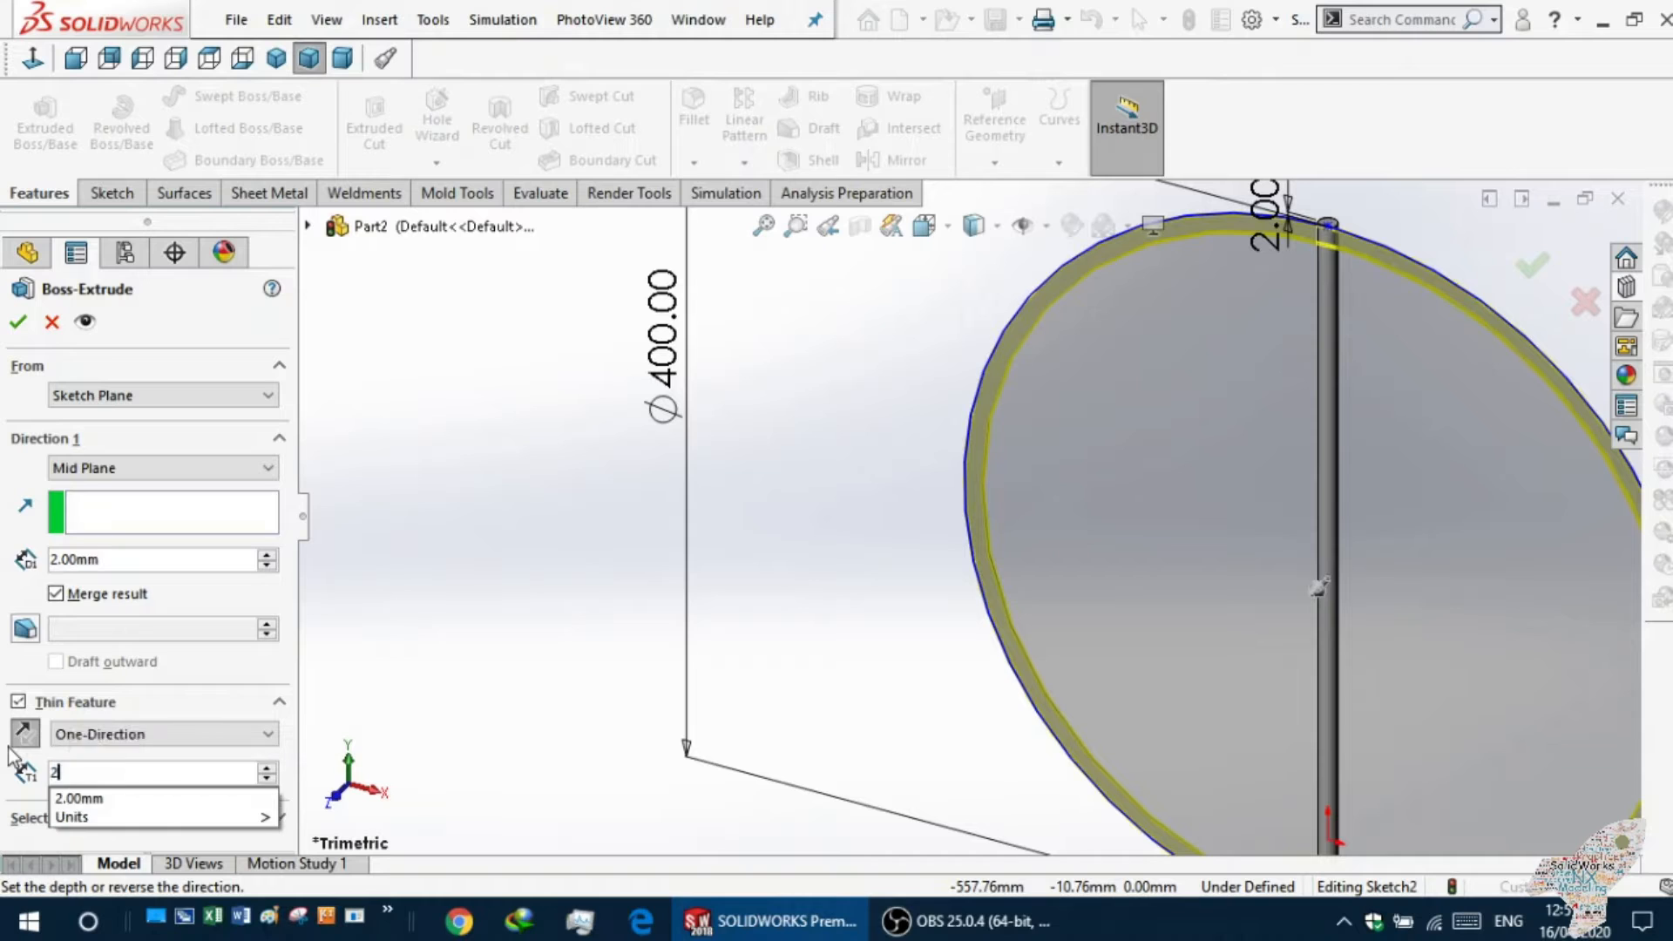
pyautogui.press('Return')
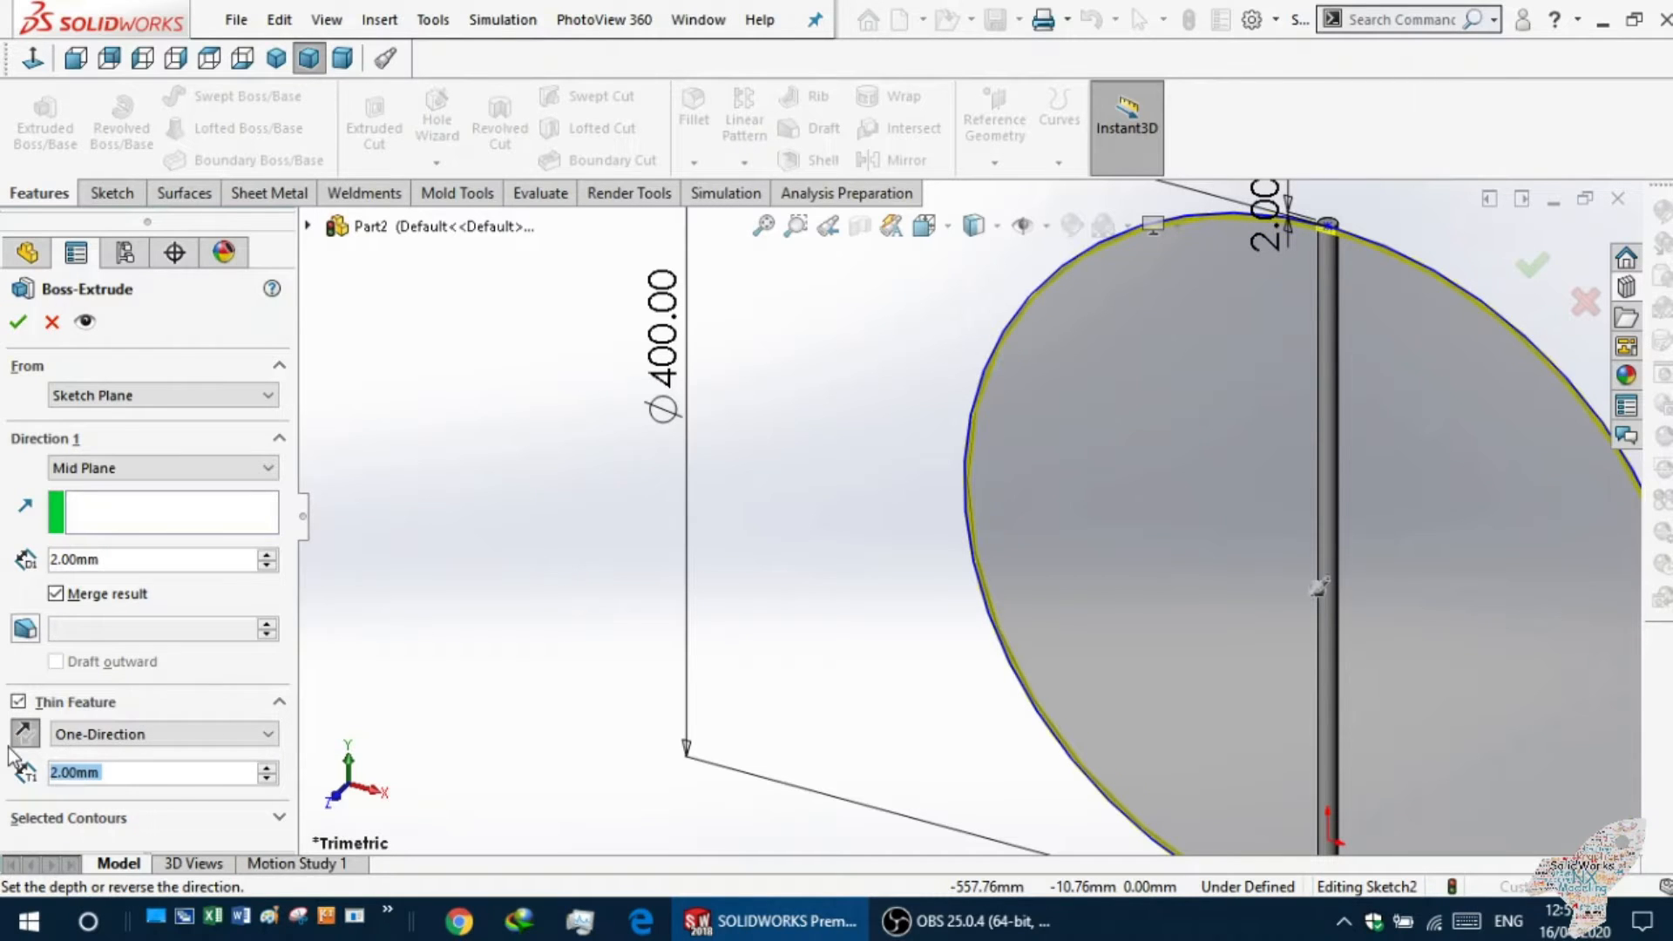
pyautogui.scroll(3, 882, 628)
pyautogui.scroll(-4, 1109, 410)
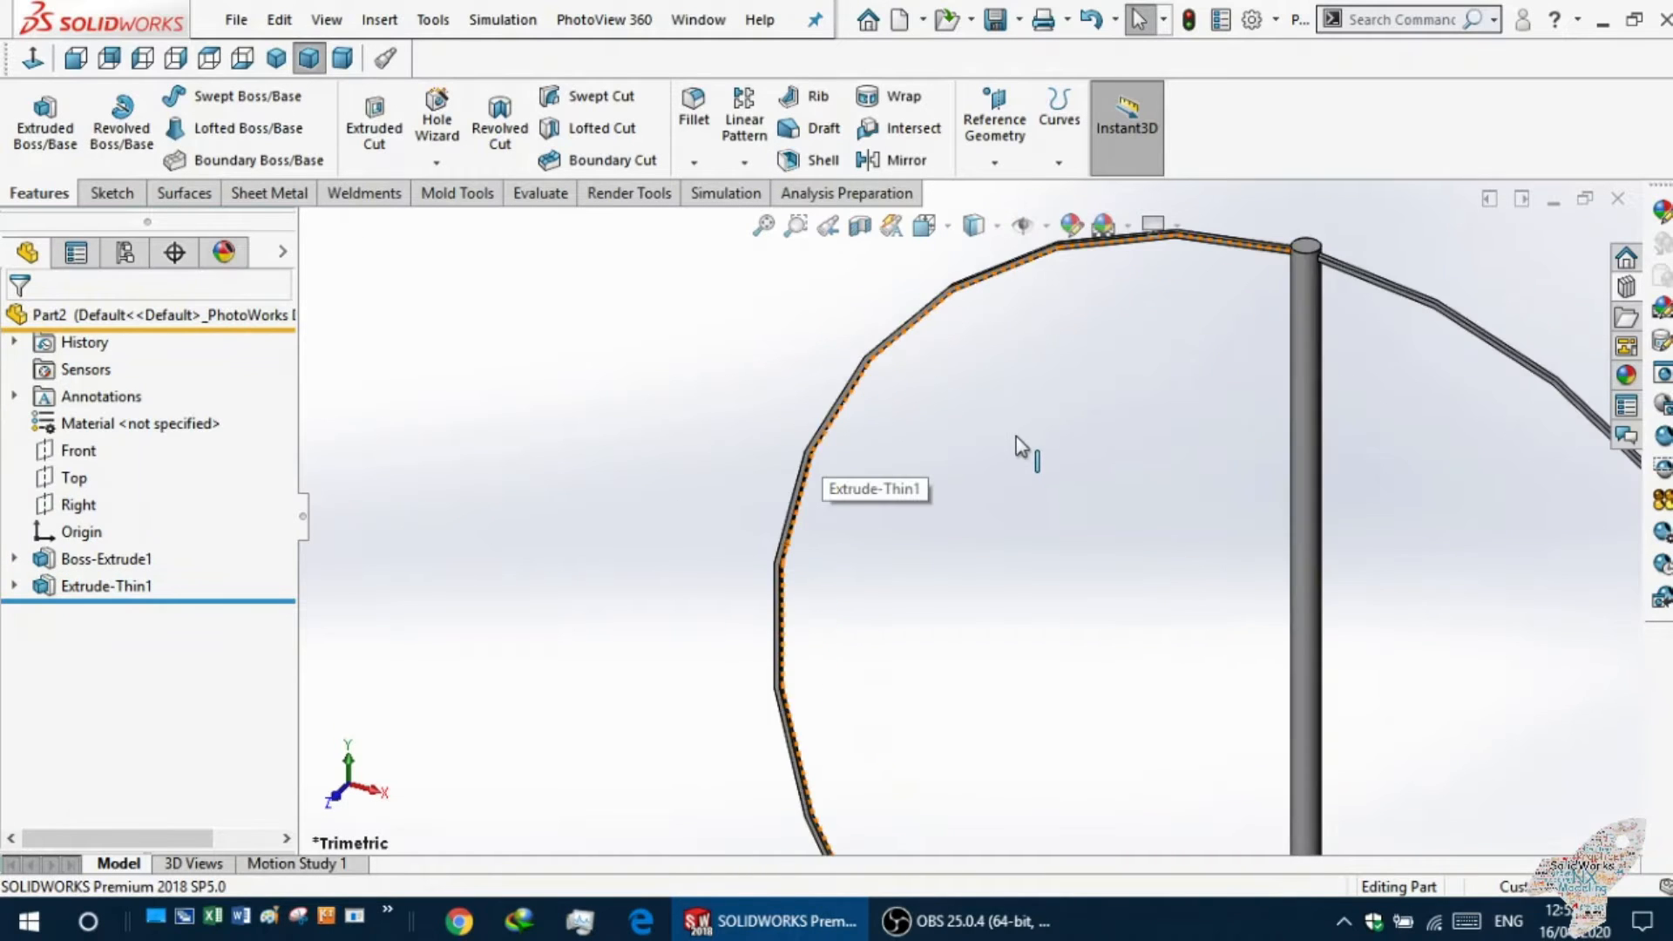
# Edit the thin ring's extrusion so that its Mid Plane depth is 4 mm.
pyautogui.scroll(1, 1016, 438)
pyautogui.moveTo(1061, 419); pyautogui.dragTo(1088, 452, button='middle')
pyautogui.scroll(2, 1149, 373)
pyautogui.scroll(-9, 1159, 370)
pyautogui.scroll(6, 975, 575)
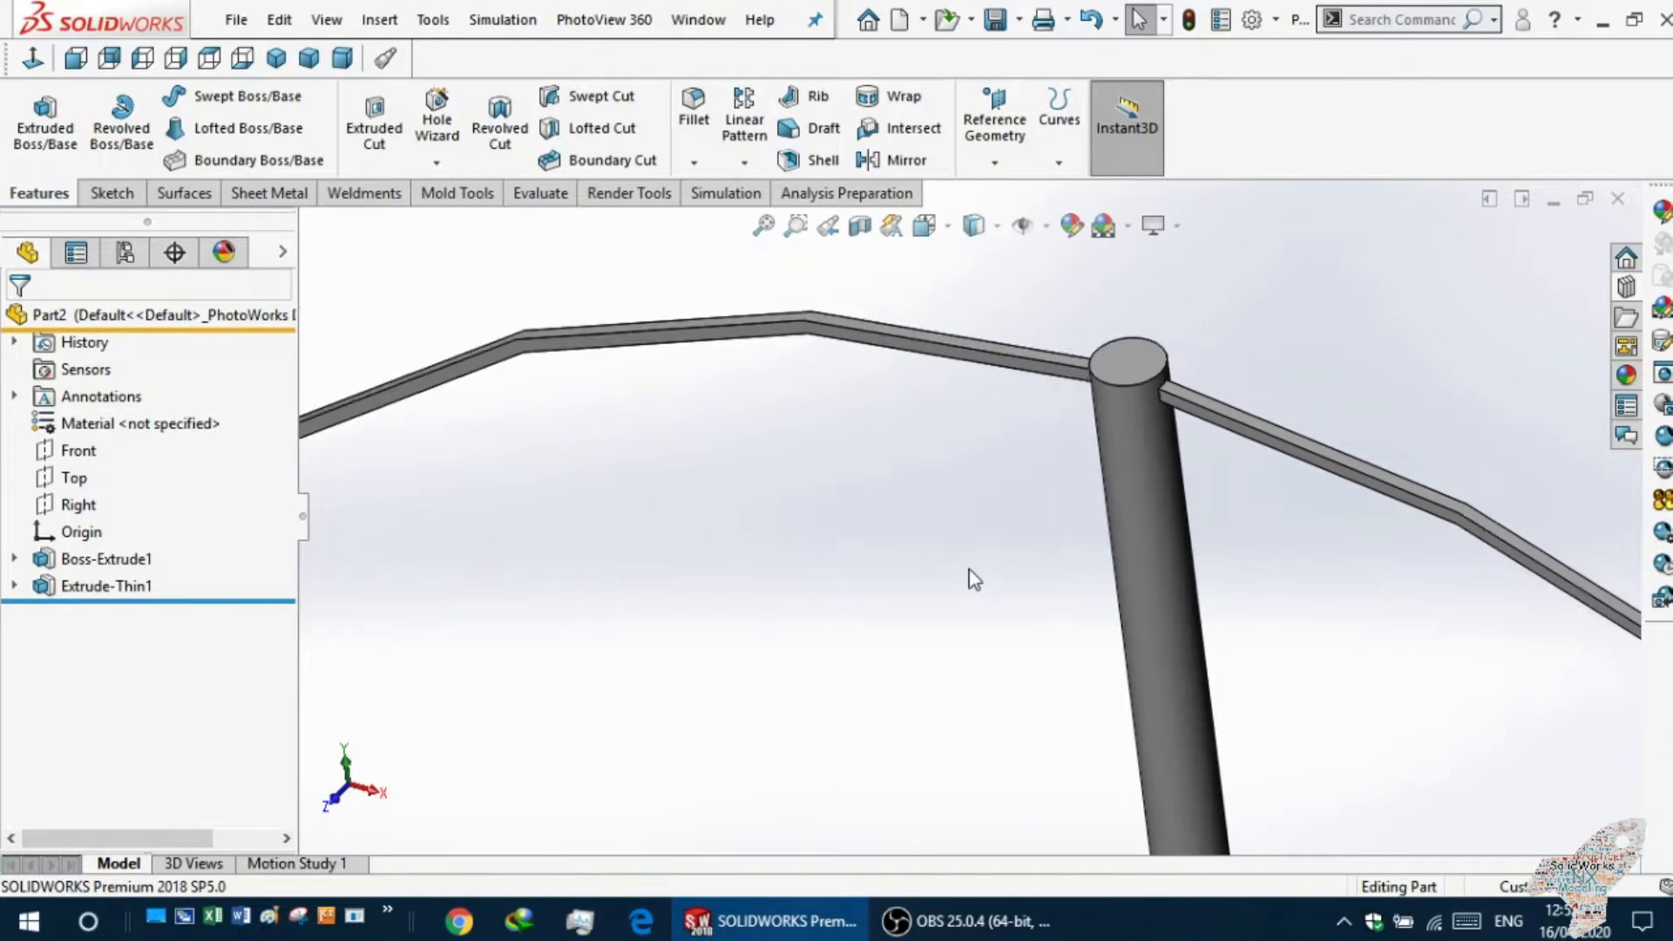
pyautogui.click(83, 600)
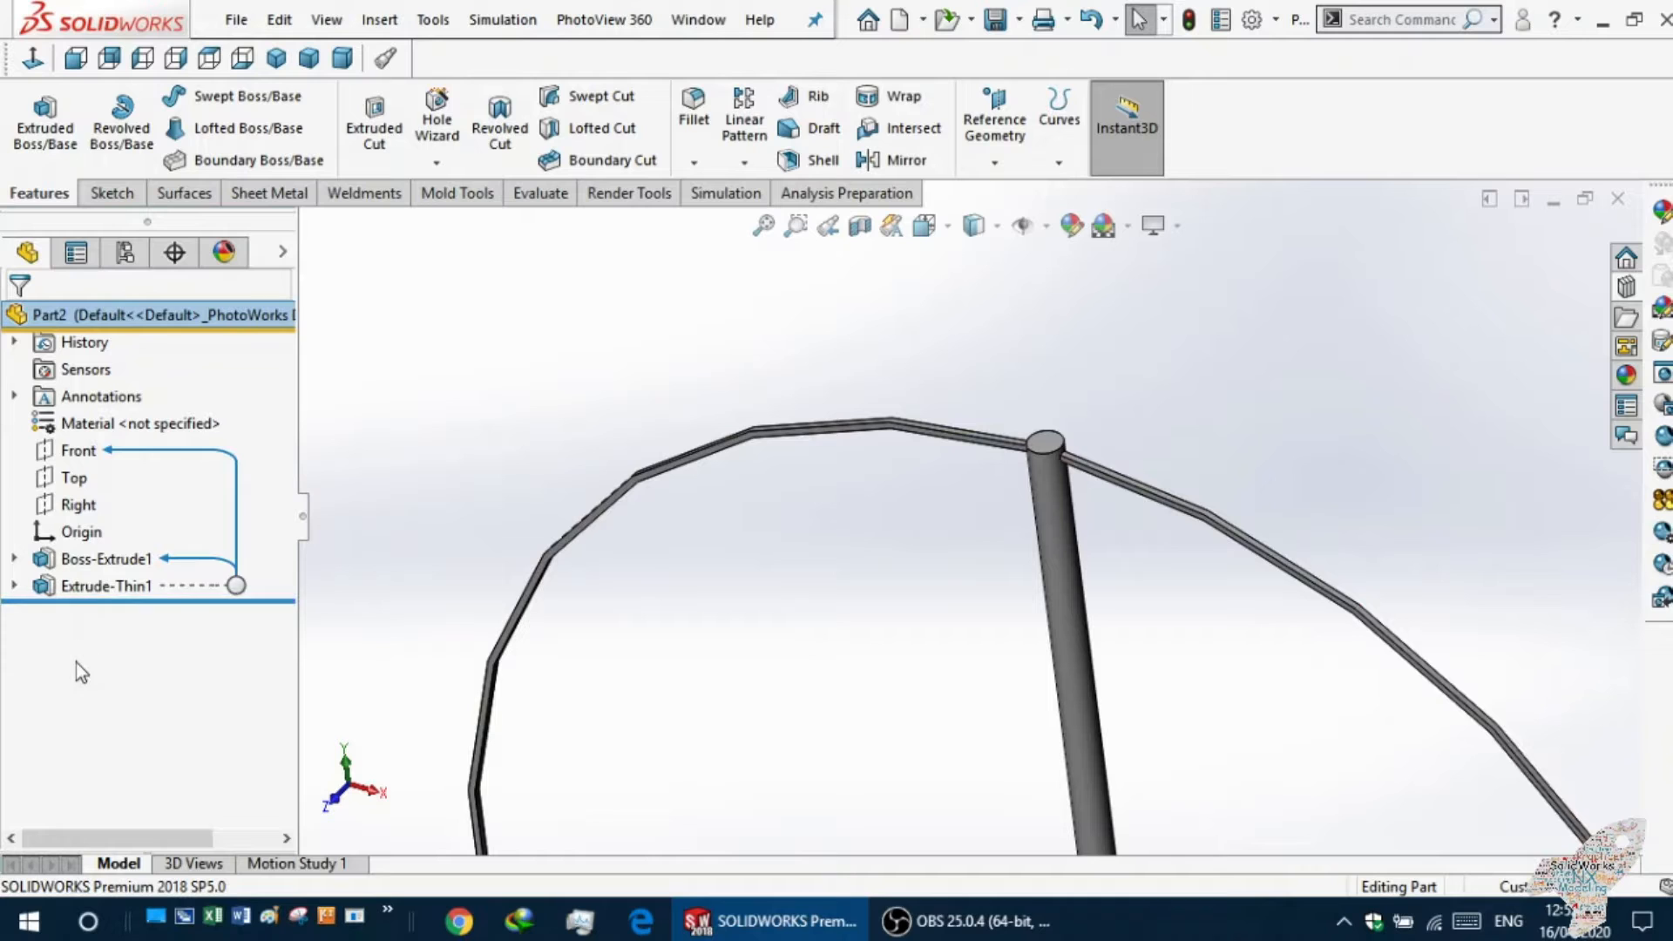
pyautogui.click(67, 589)
pyautogui.click(80, 524)
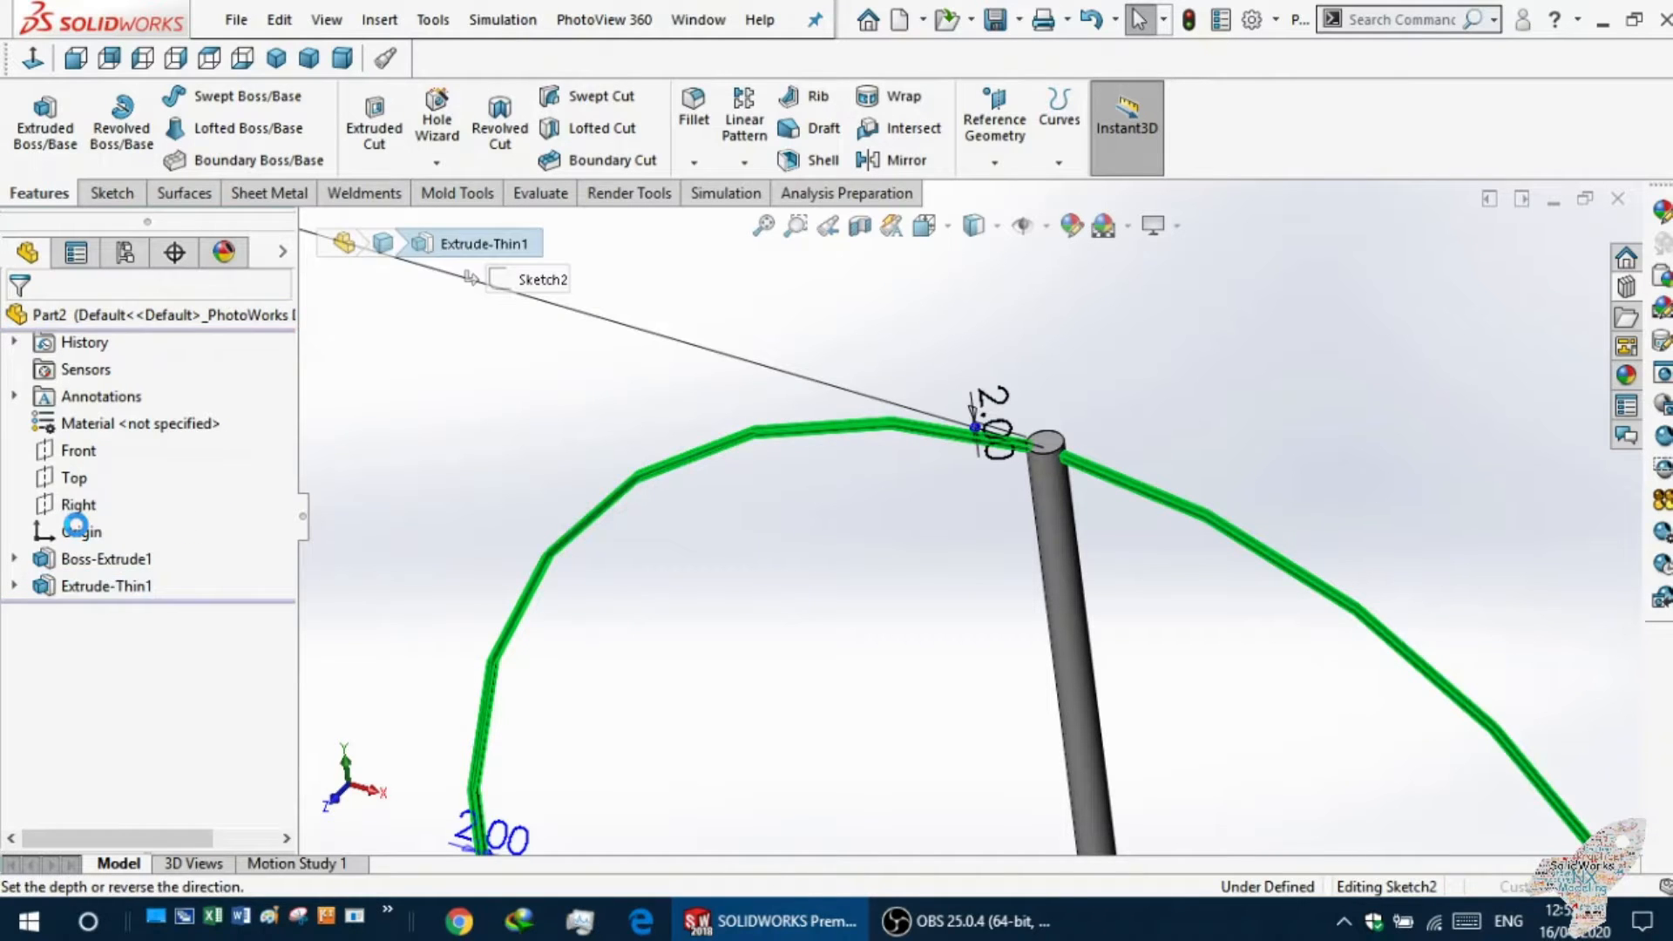
pyautogui.doubleClick(116, 567)
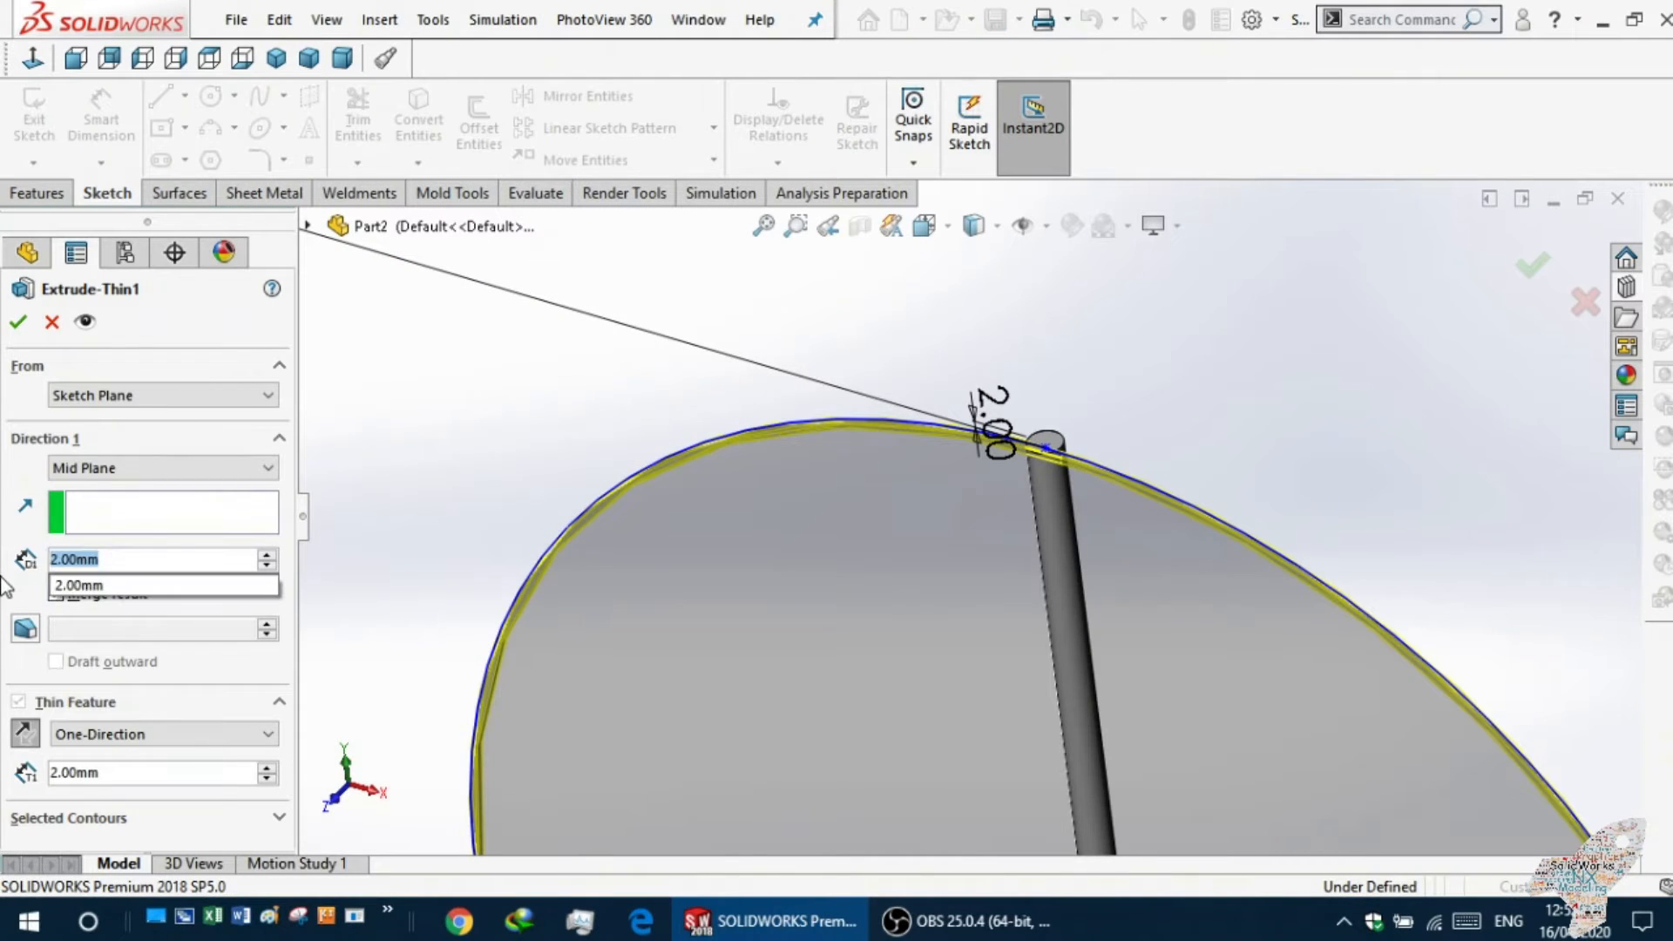
pyautogui.write('4')
pyautogui.press('Return')
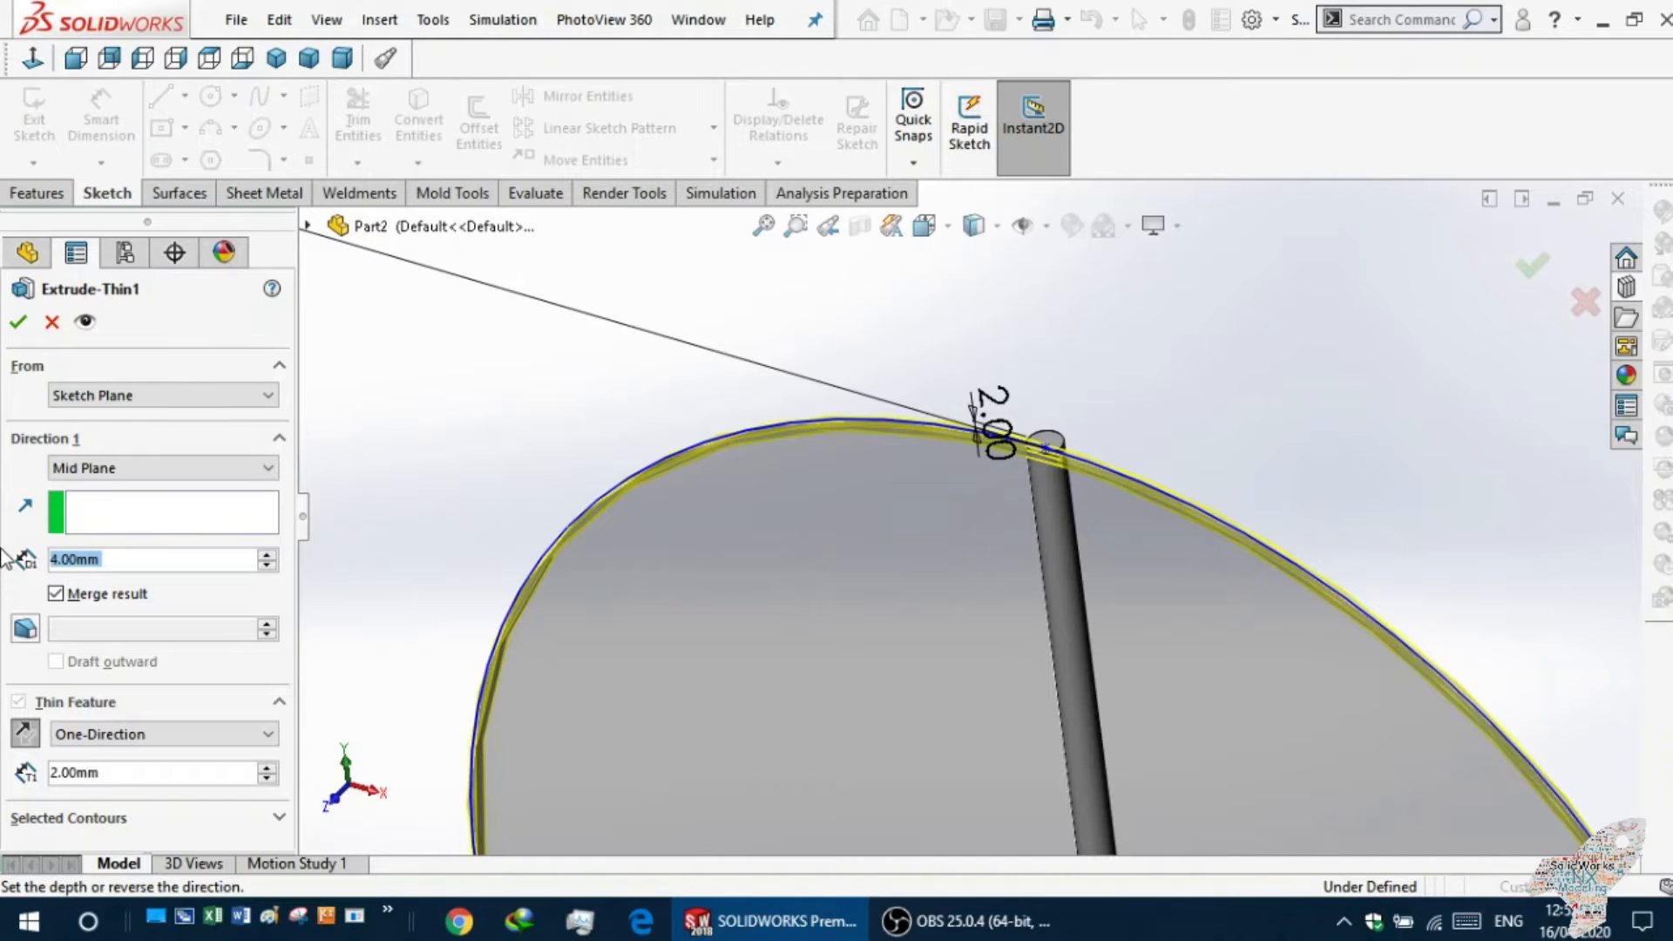
pyautogui.click(17, 321)
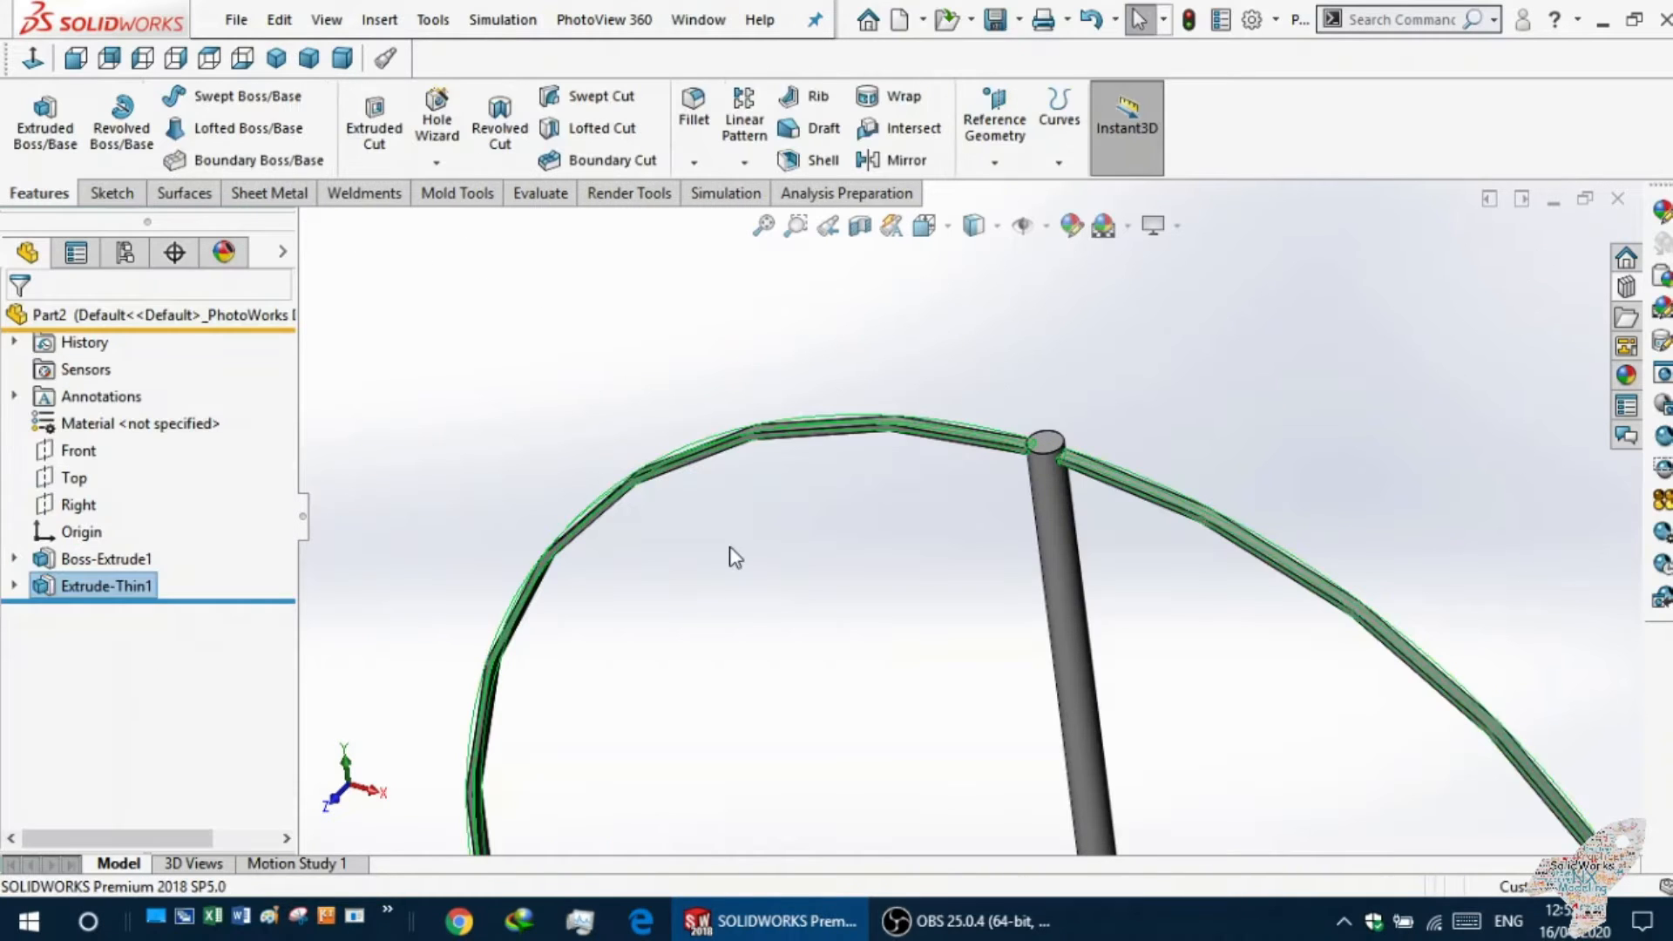
pyautogui.moveTo(816, 570); pyautogui.dragTo(828, 636, button='middle')
pyautogui.scroll(1, 827, 773)
pyautogui.scroll(-1, 832, 732)
pyautogui.scroll(3, 832, 731)
pyautogui.scroll(-3, 814, 689)
pyautogui.scroll(2, 1045, 522)
pyautogui.scroll(-2, 1046, 521)
pyautogui.scroll(-1, 871, 401)
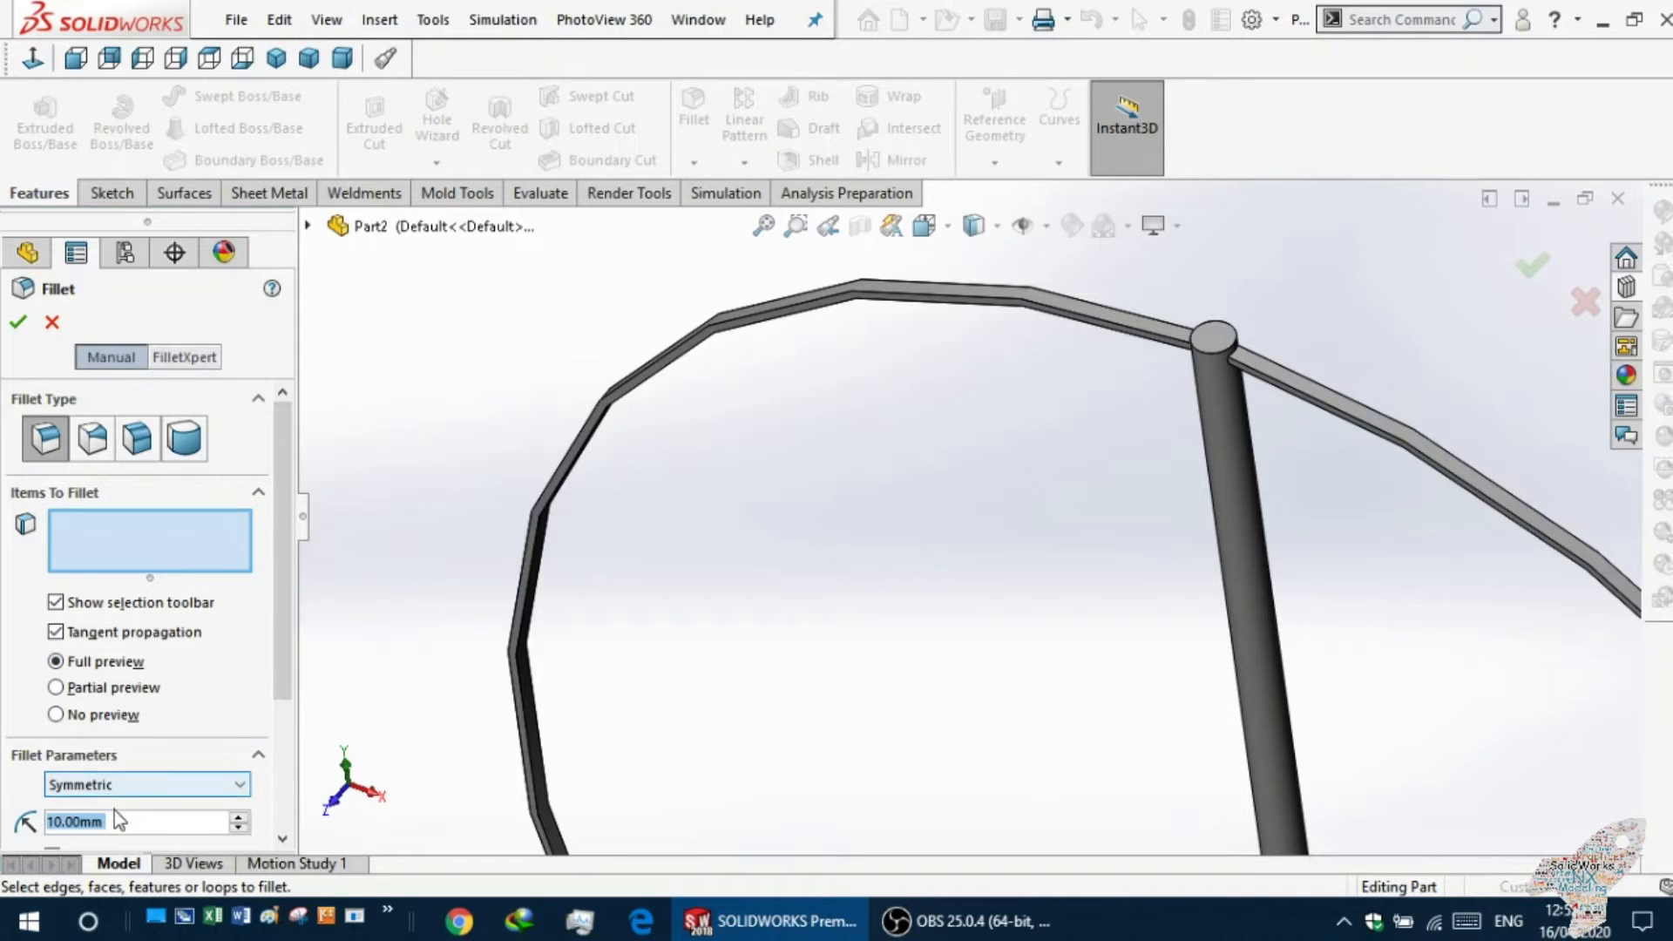
pyautogui.write('2')
pyautogui.press('Return')
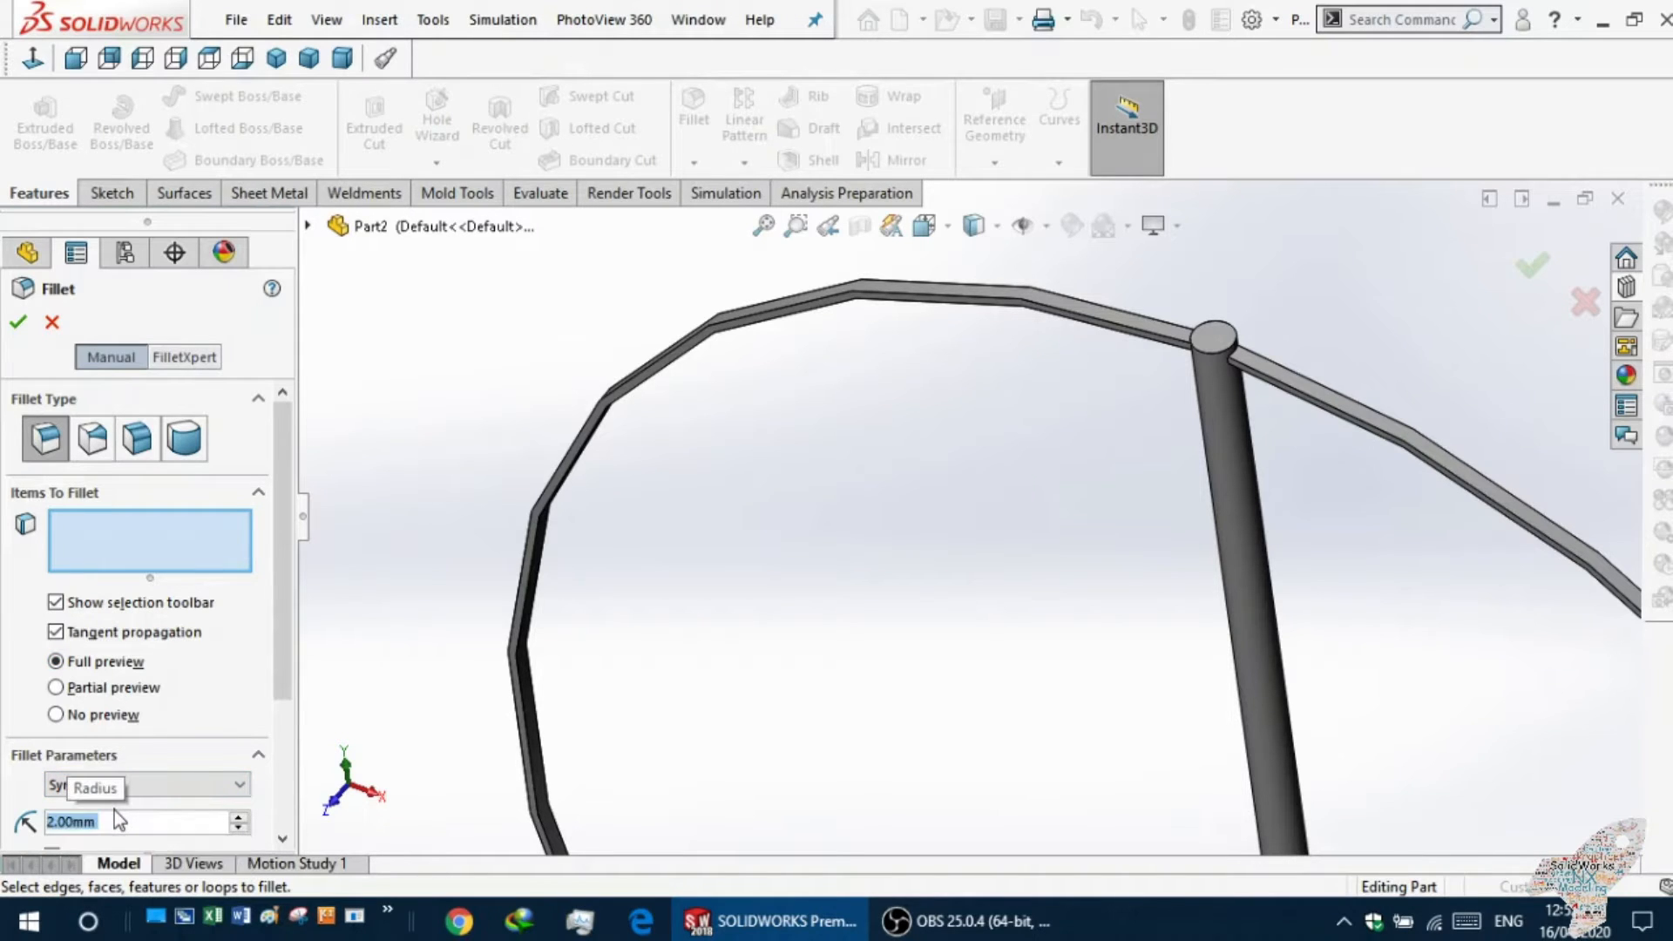
pyautogui.scroll(5, 736, 317)
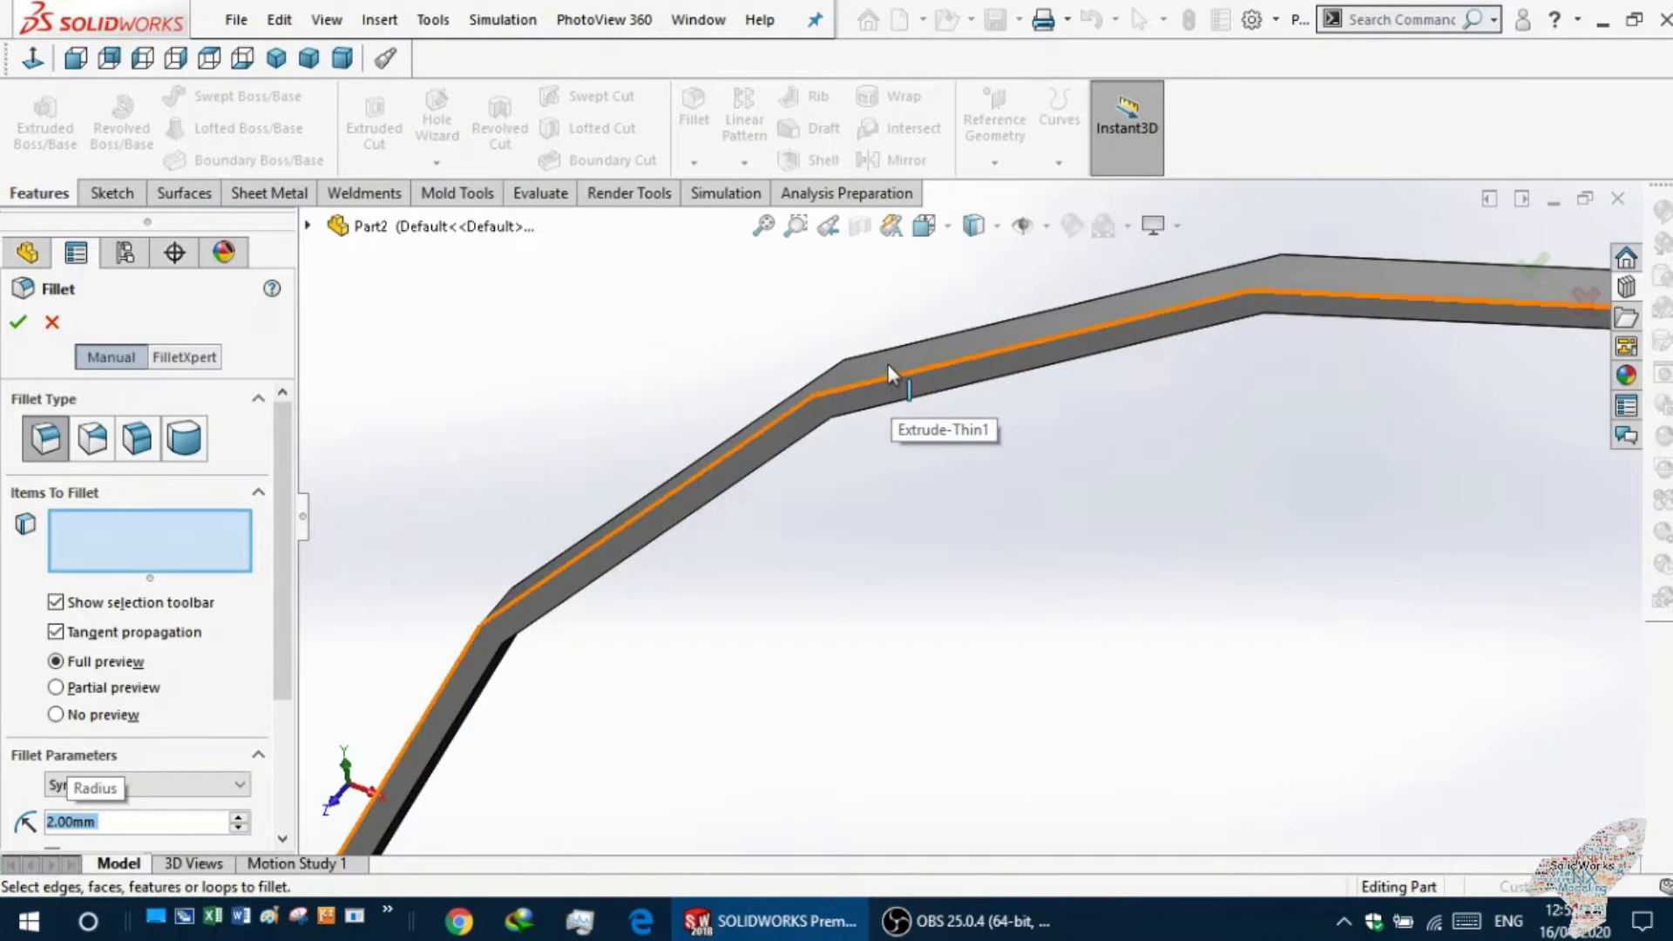
pyautogui.click(882, 373)
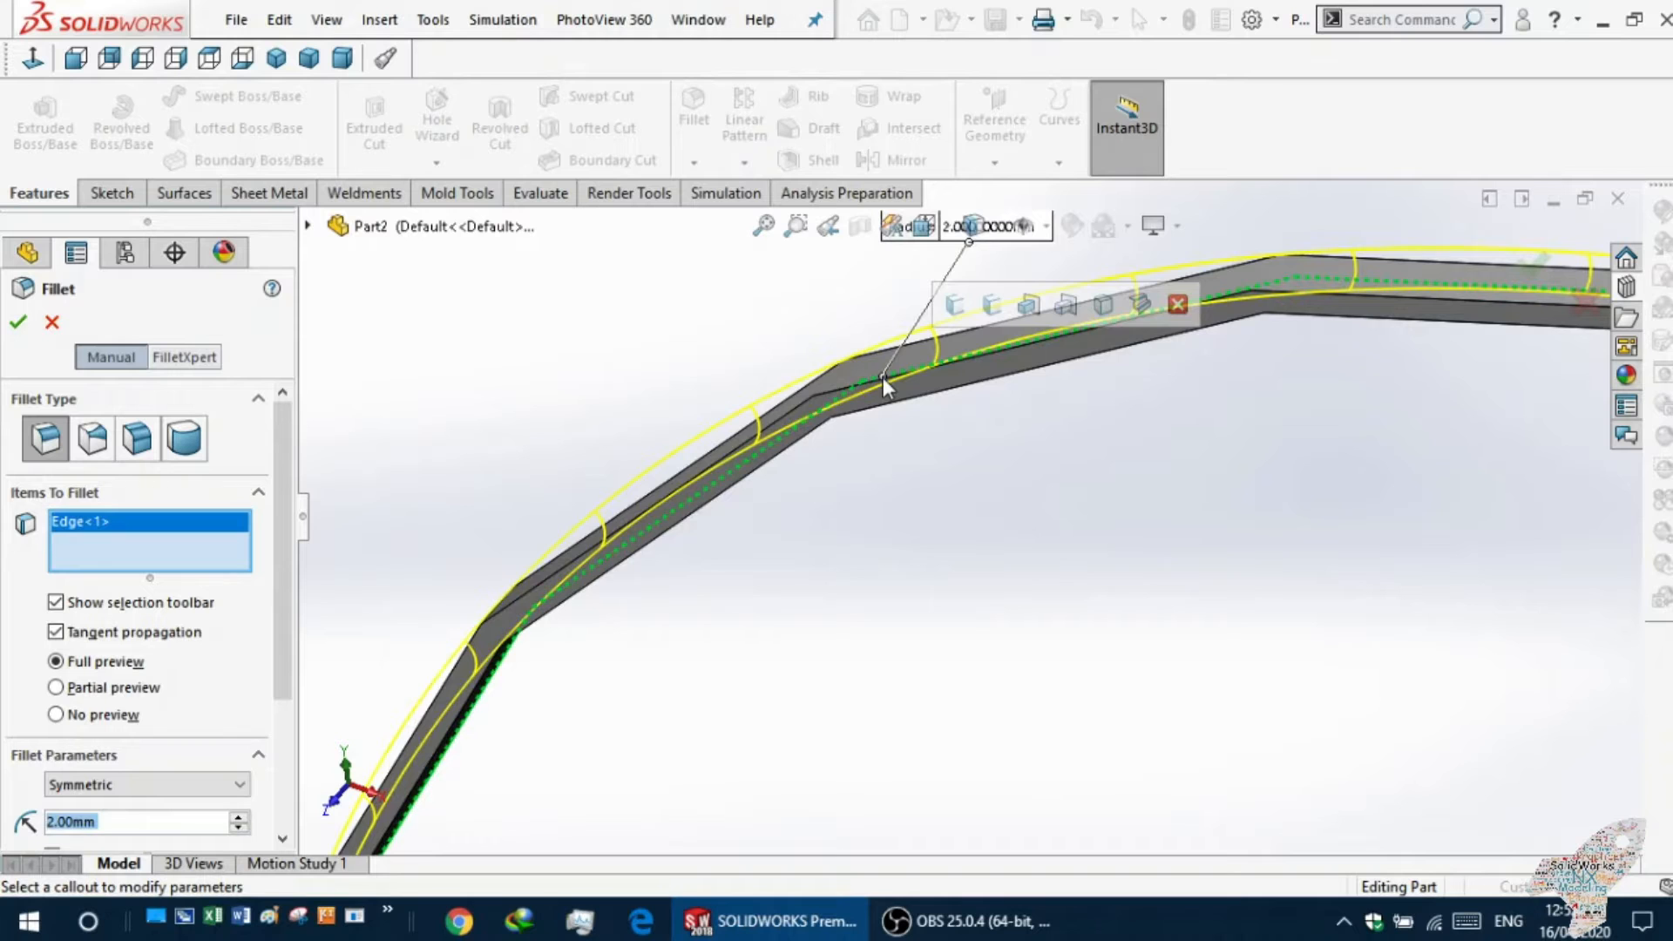
pyautogui.moveTo(866, 471); pyautogui.dragTo(797, 601, button='middle')
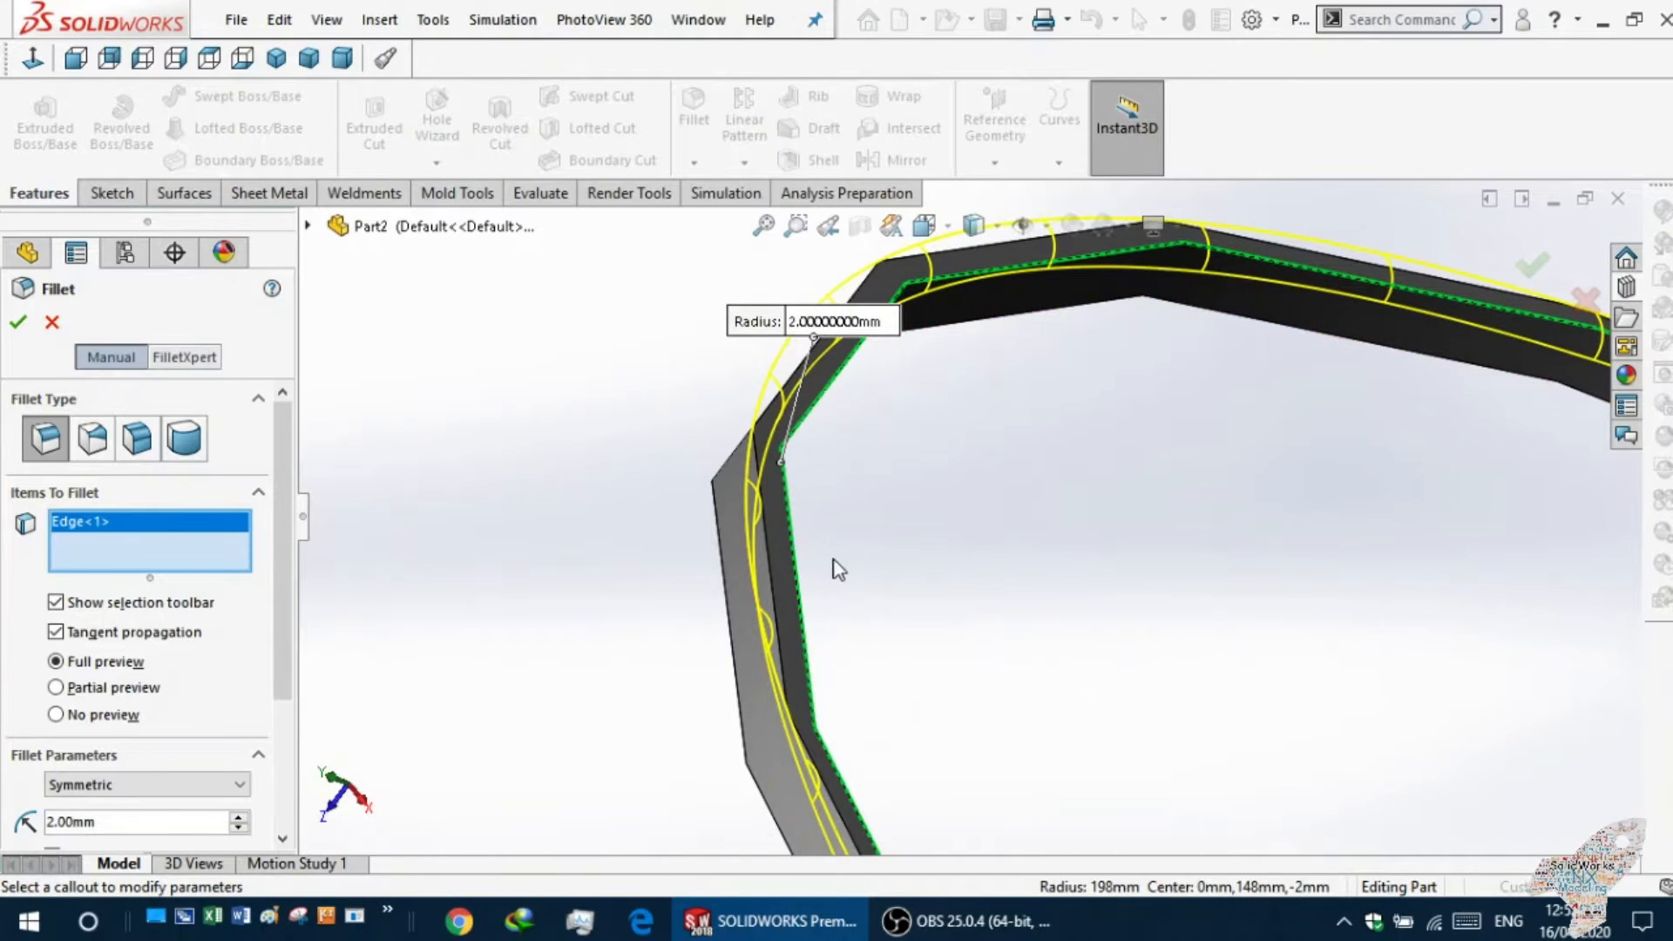
pyautogui.moveTo(859, 539); pyautogui.dragTo(789, 558, button='middle')
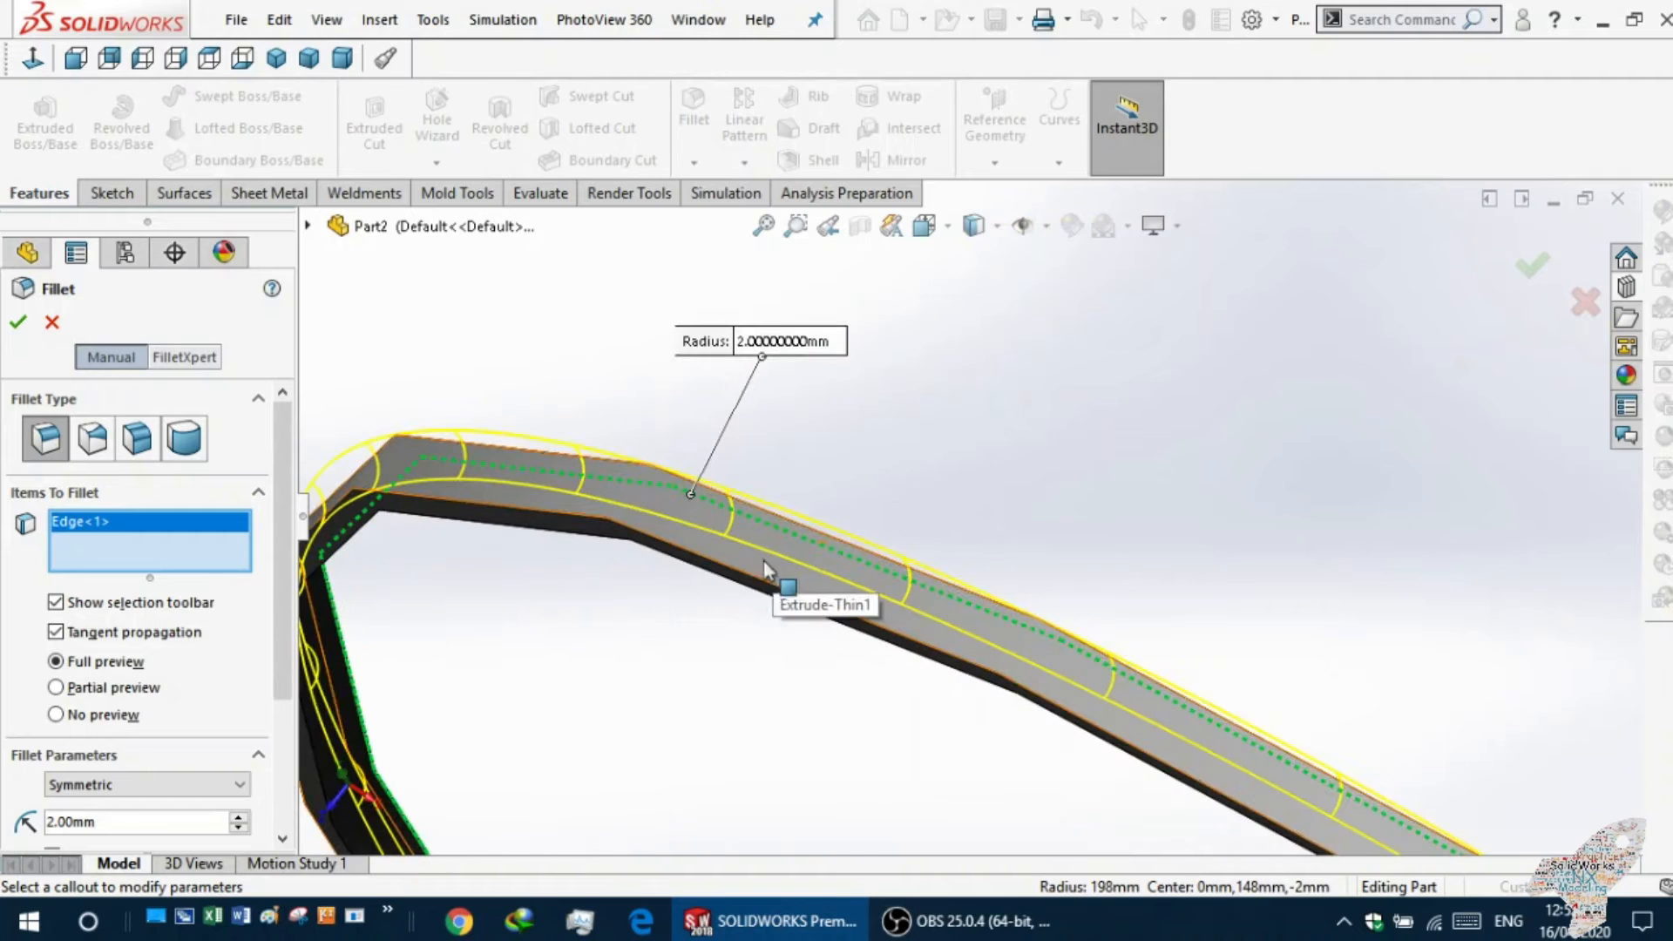
pyautogui.click(749, 578)
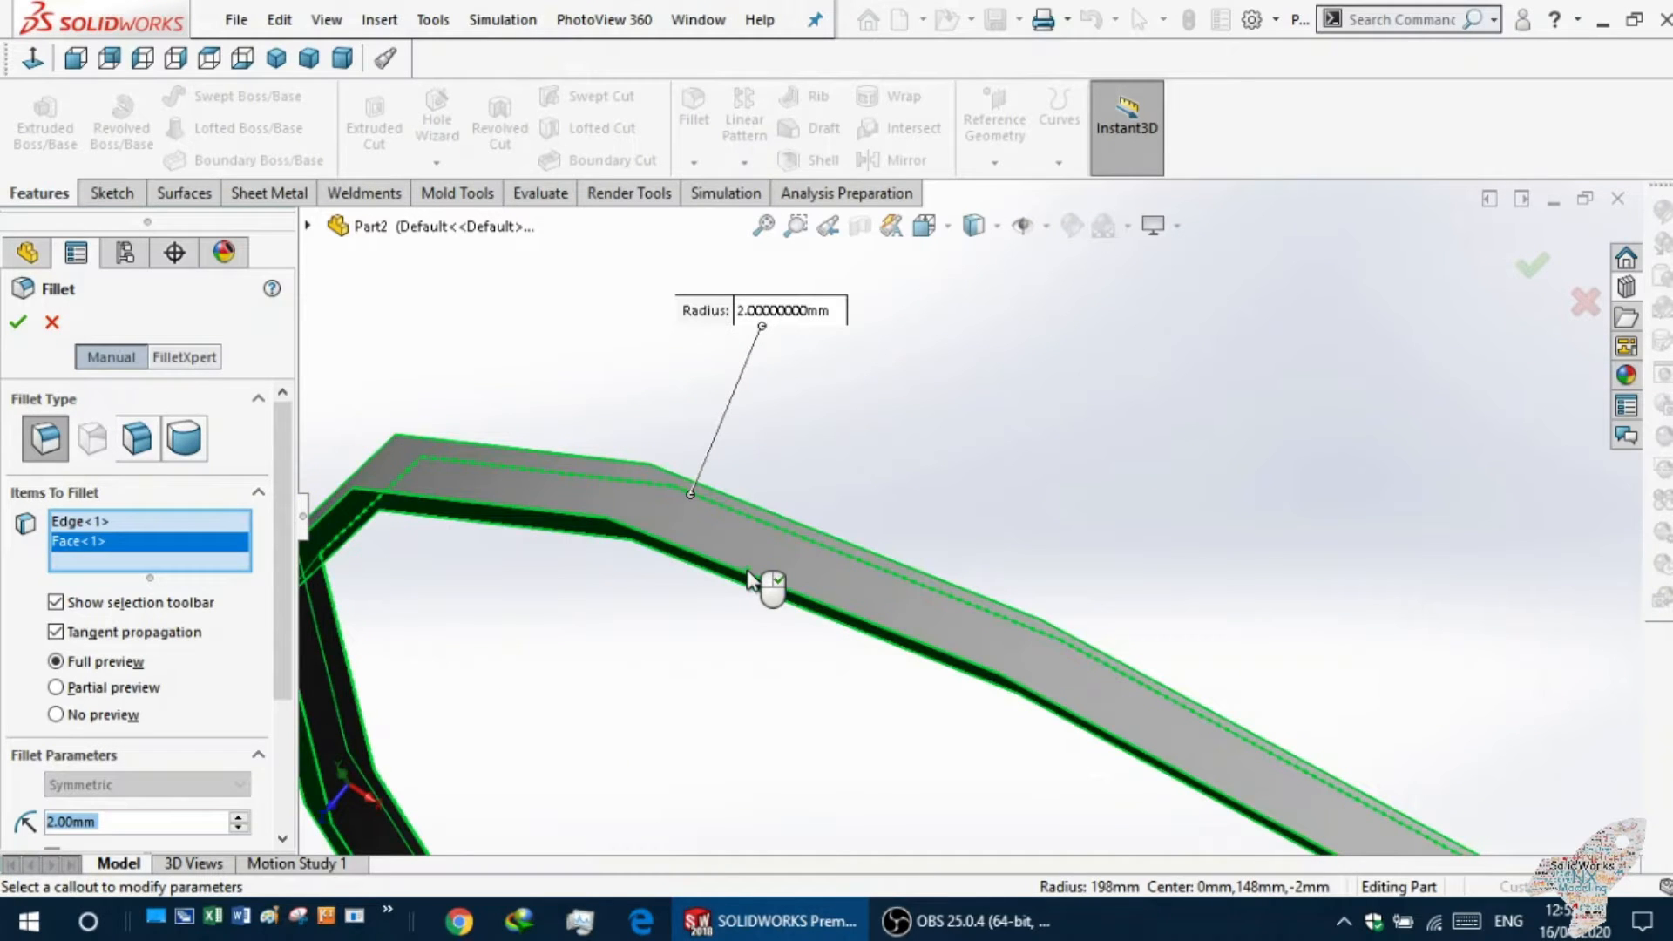
pyautogui.click(747, 577)
pyautogui.click(742, 577)
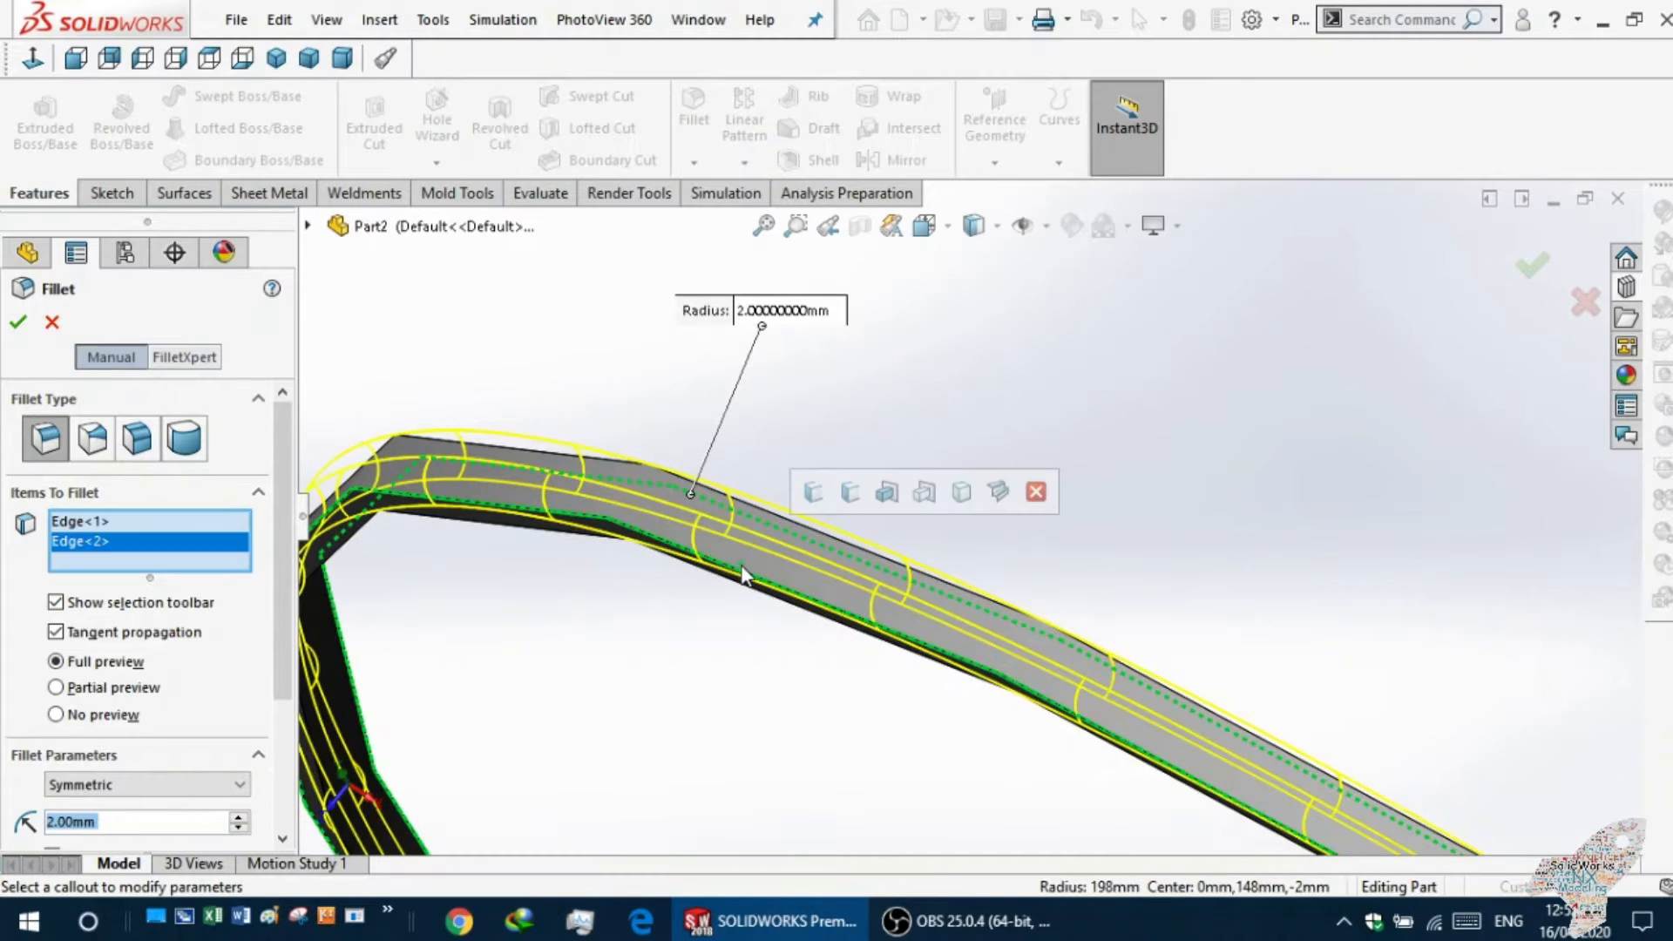
pyautogui.moveTo(728, 598); pyautogui.dragTo(1015, 277, button='middle')
pyautogui.scroll(-5, 1015, 277)
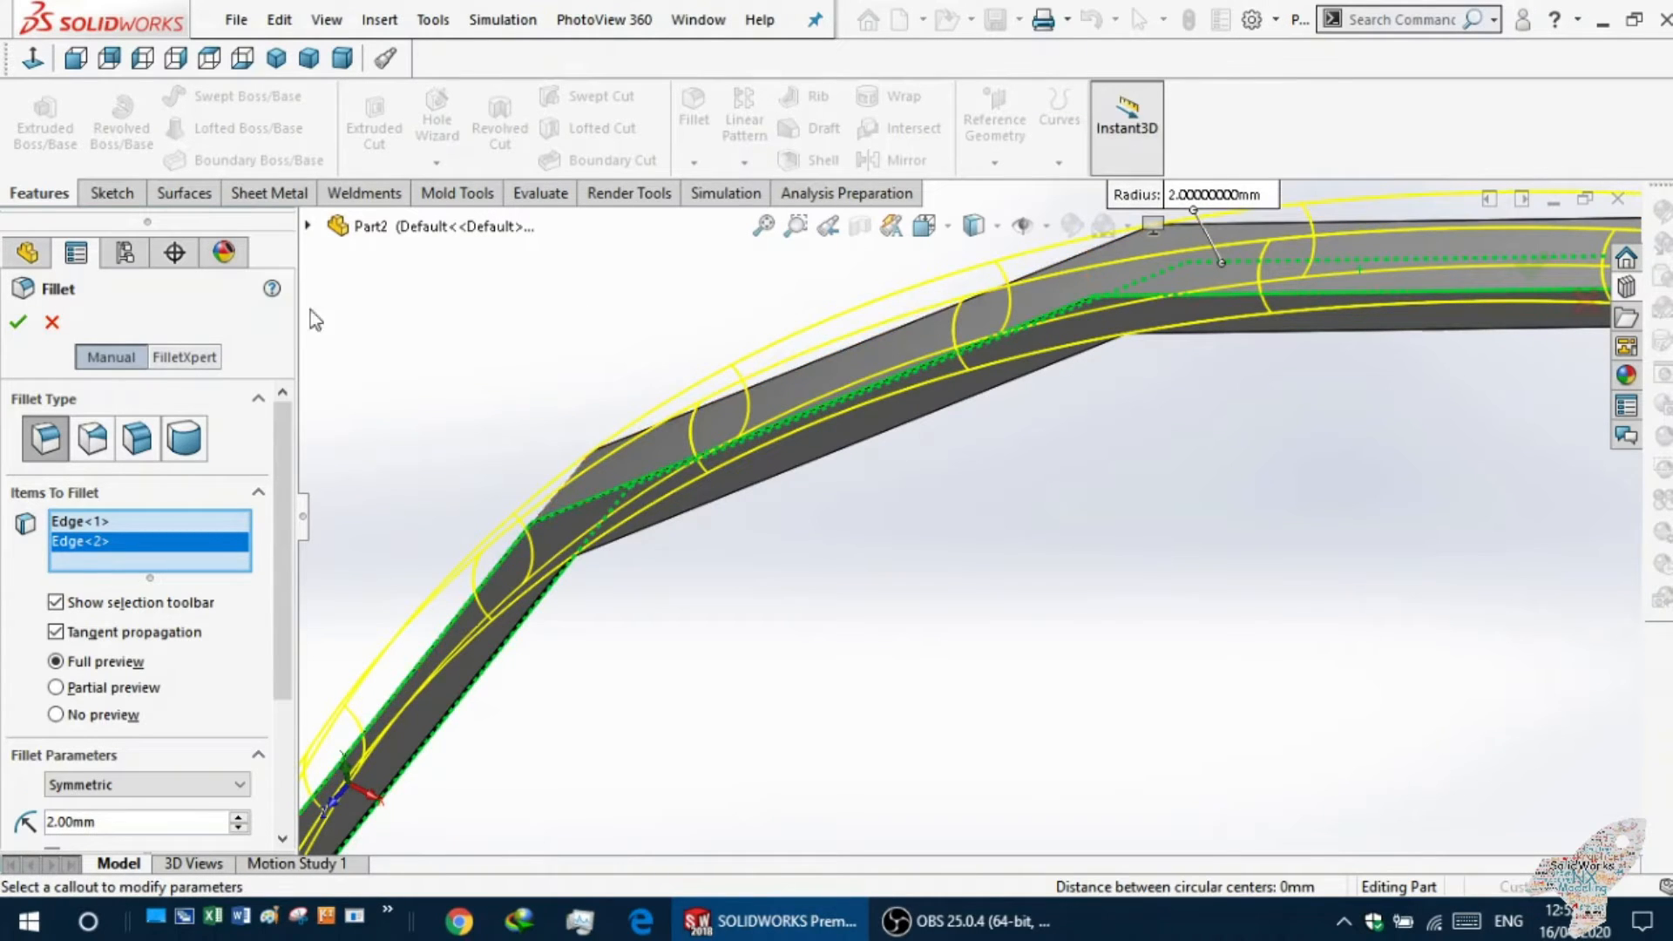
pyautogui.click(52, 322)
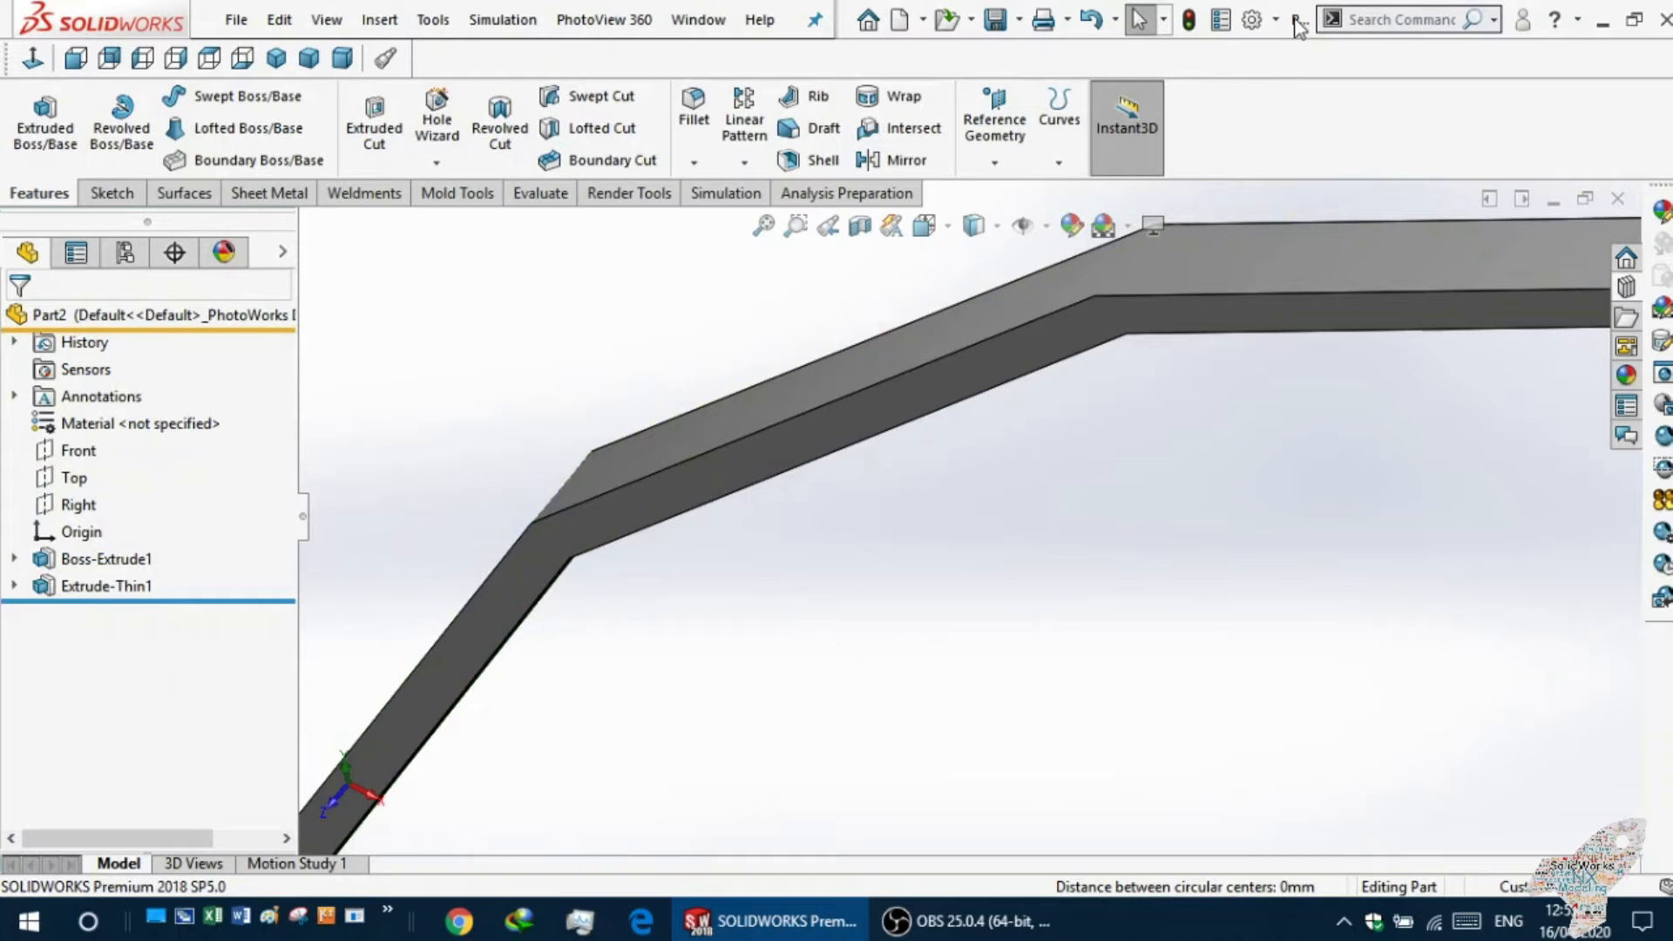
# Raise the document's image quality, bringing the shaded deviation to 0.24885426 mm and the wireframe resolution to its maximum.
pyautogui.click(1255, 23)
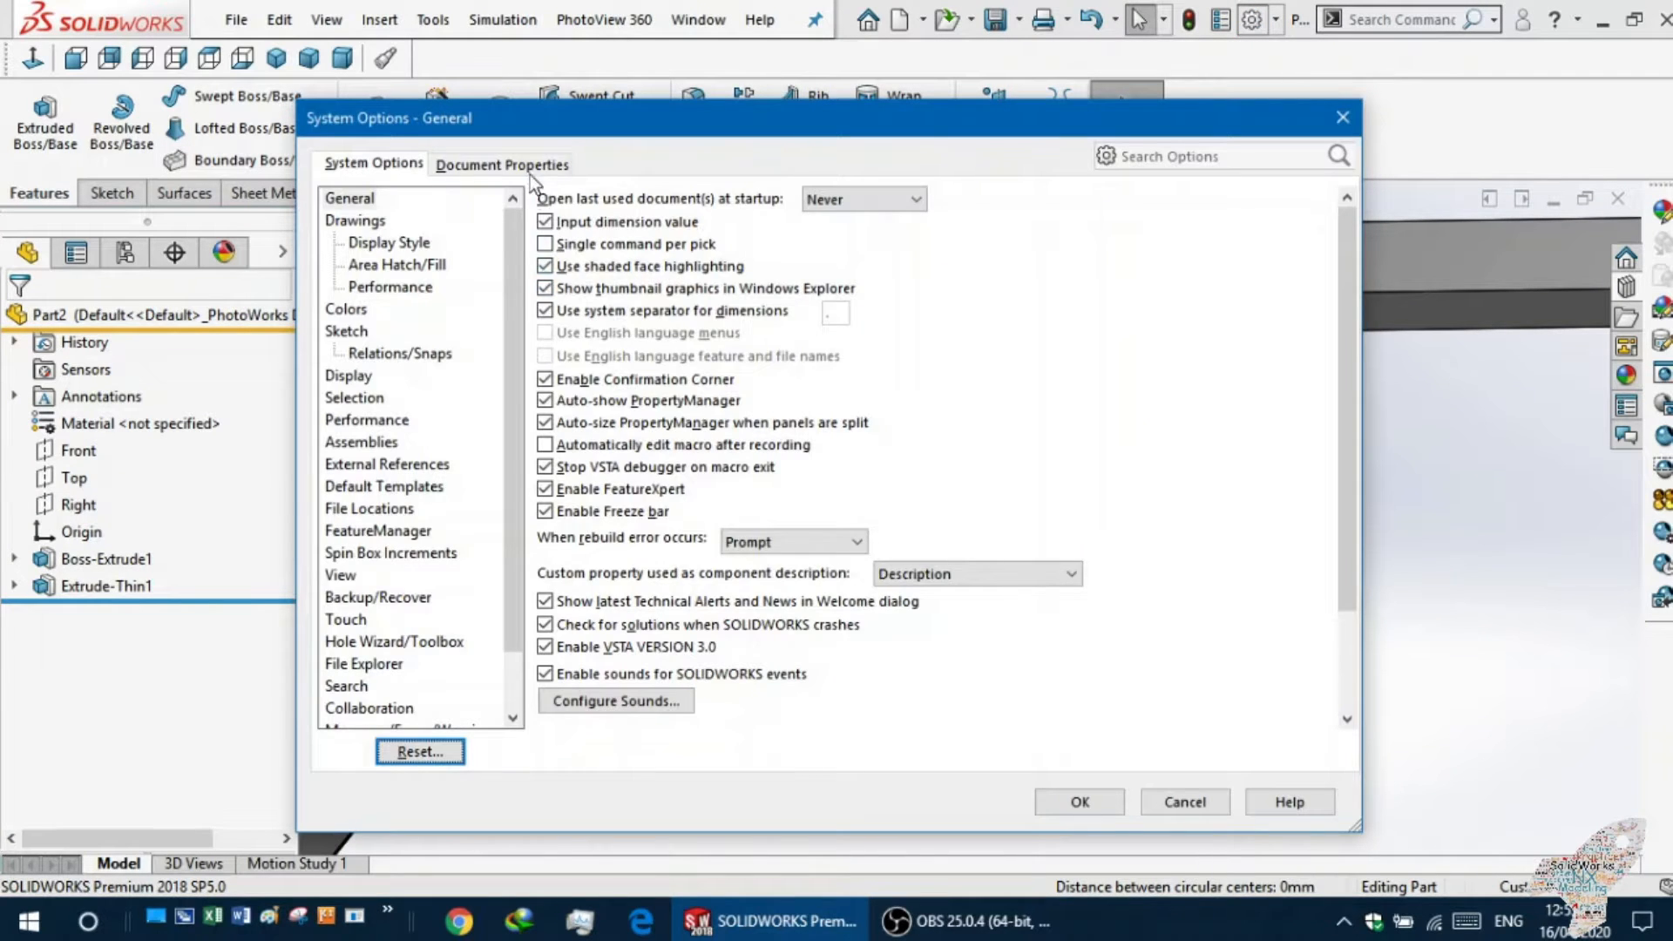
pyautogui.click(526, 168)
pyautogui.click(375, 446)
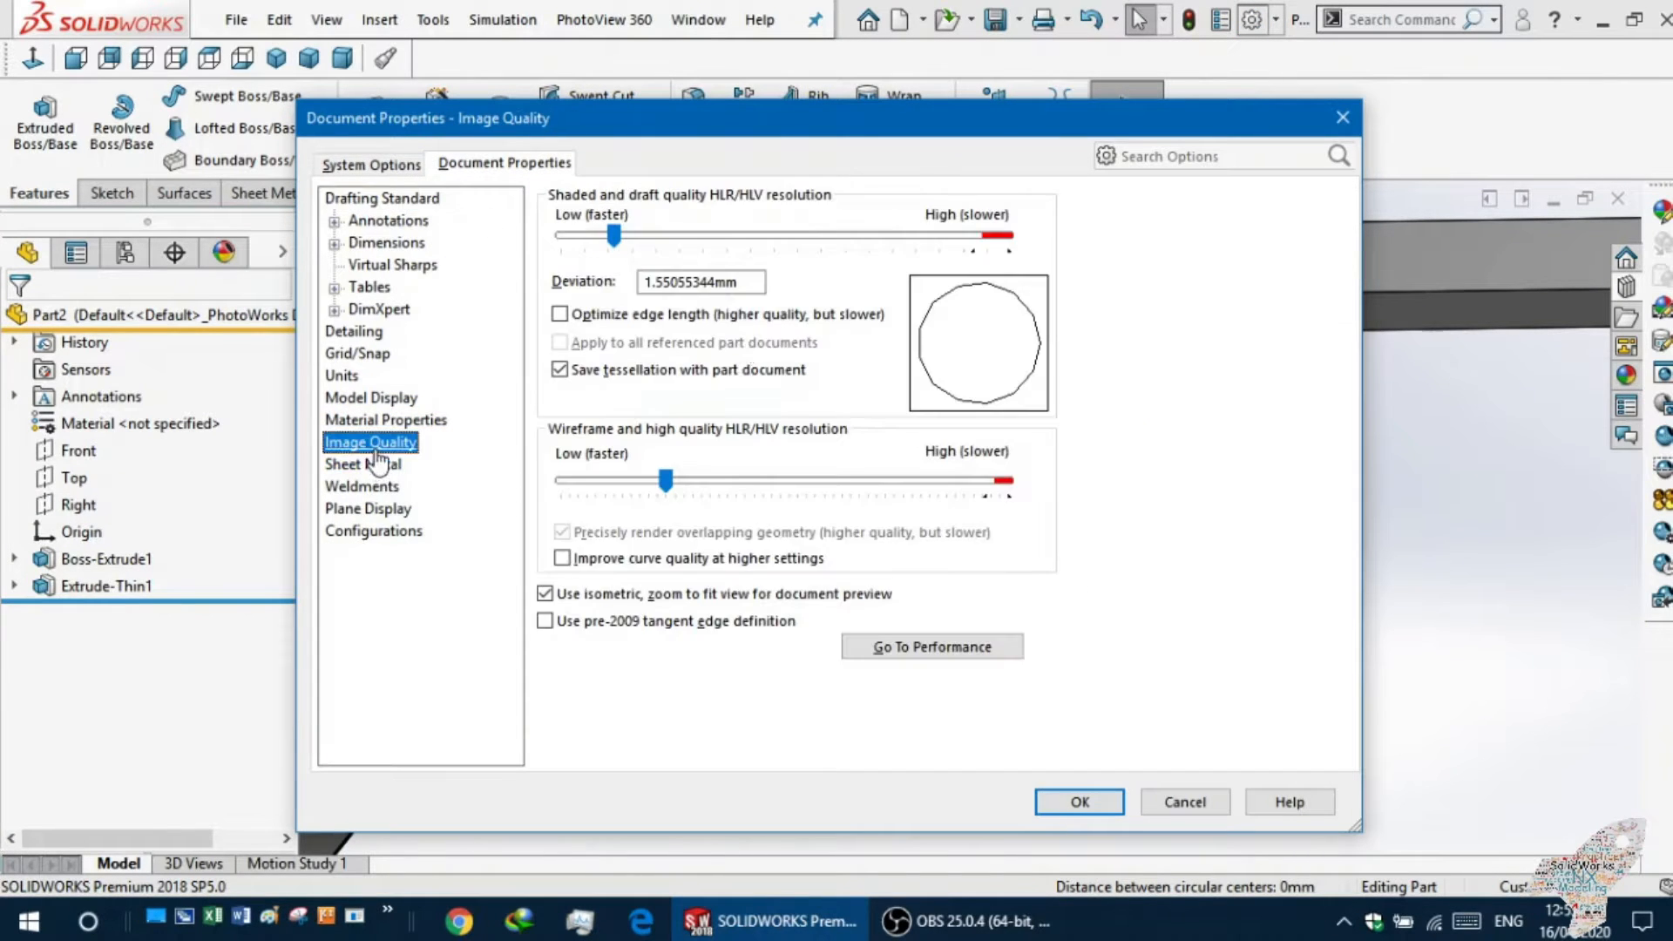
pyautogui.click(951, 246)
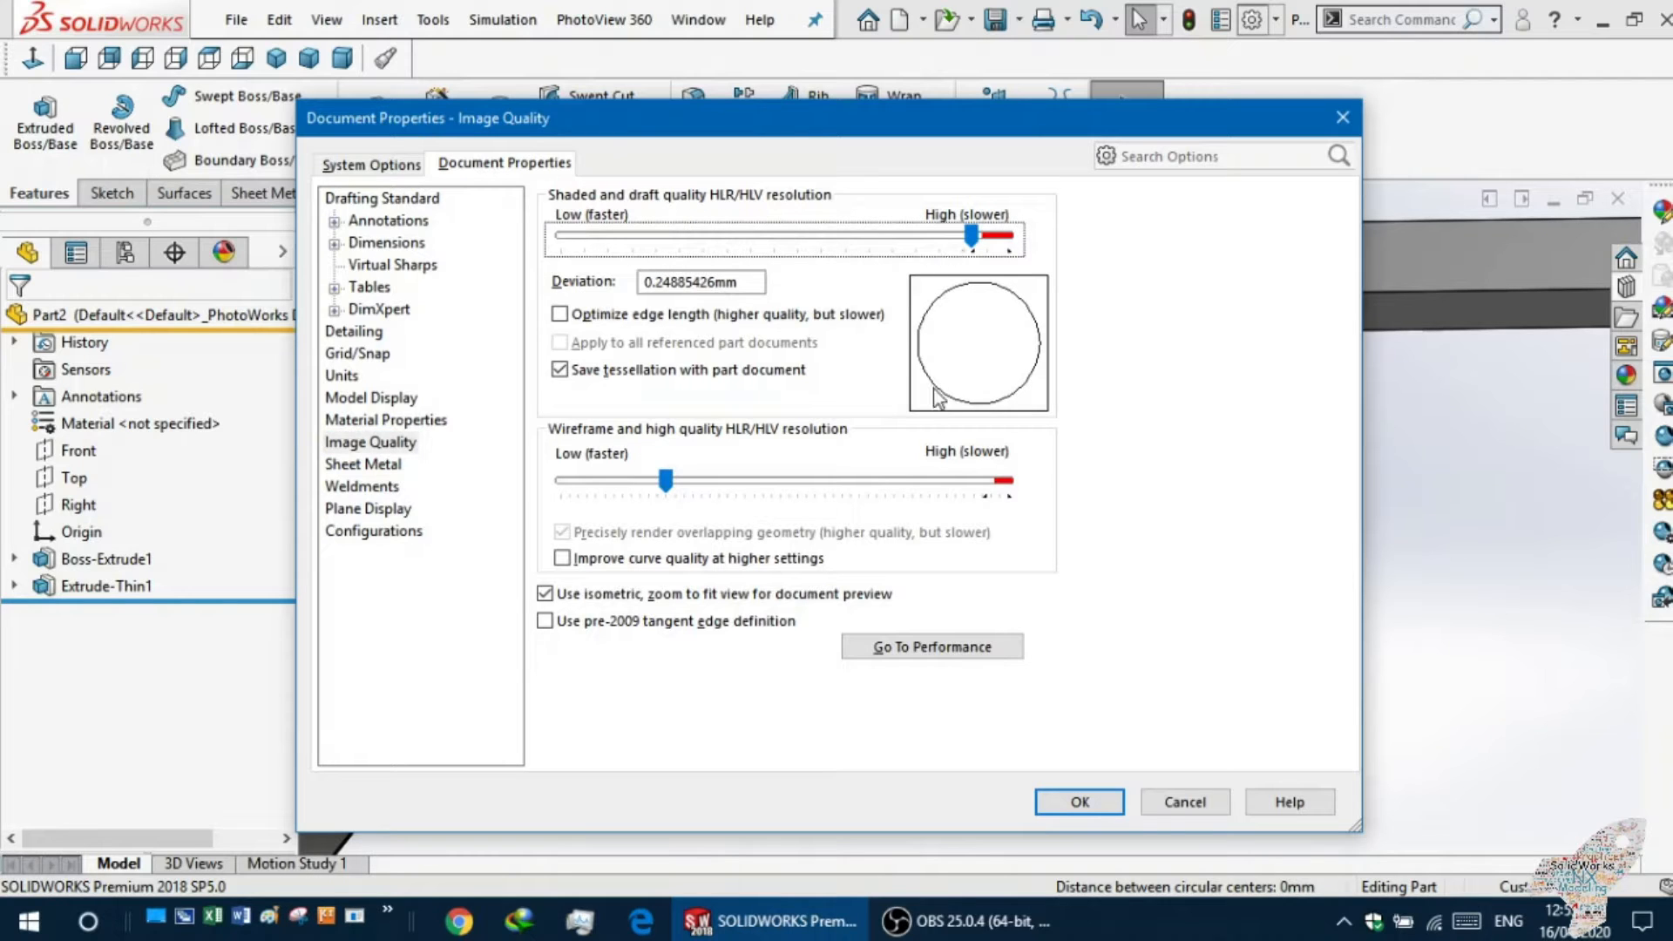
pyautogui.click(992, 479)
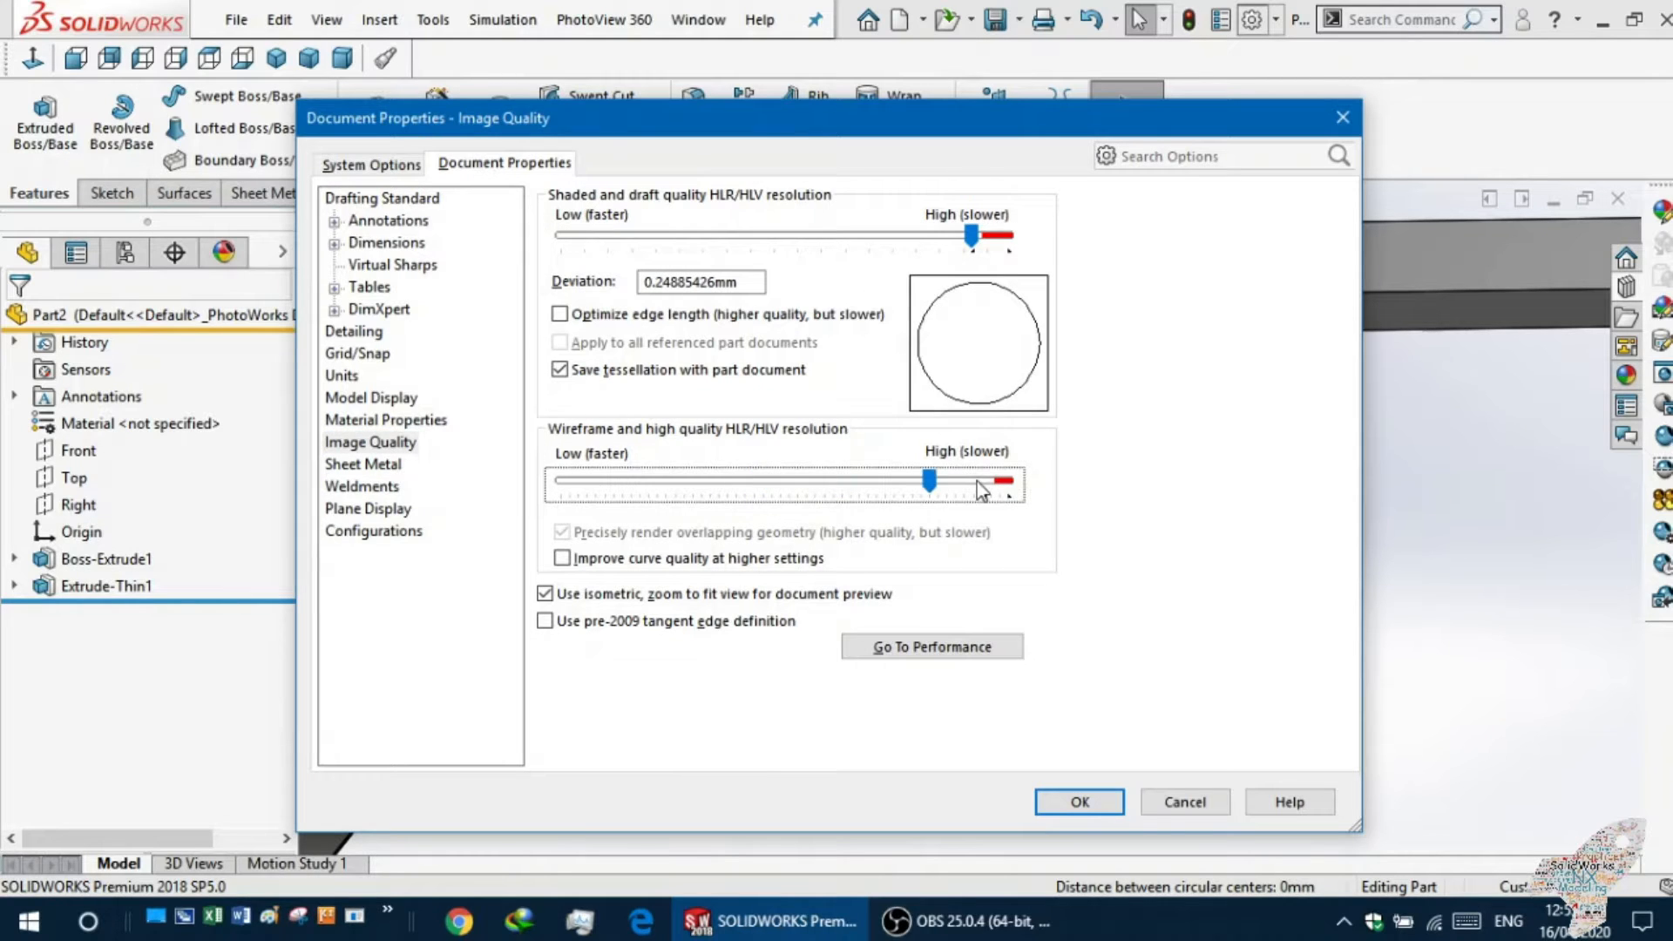
pyautogui.click(978, 483)
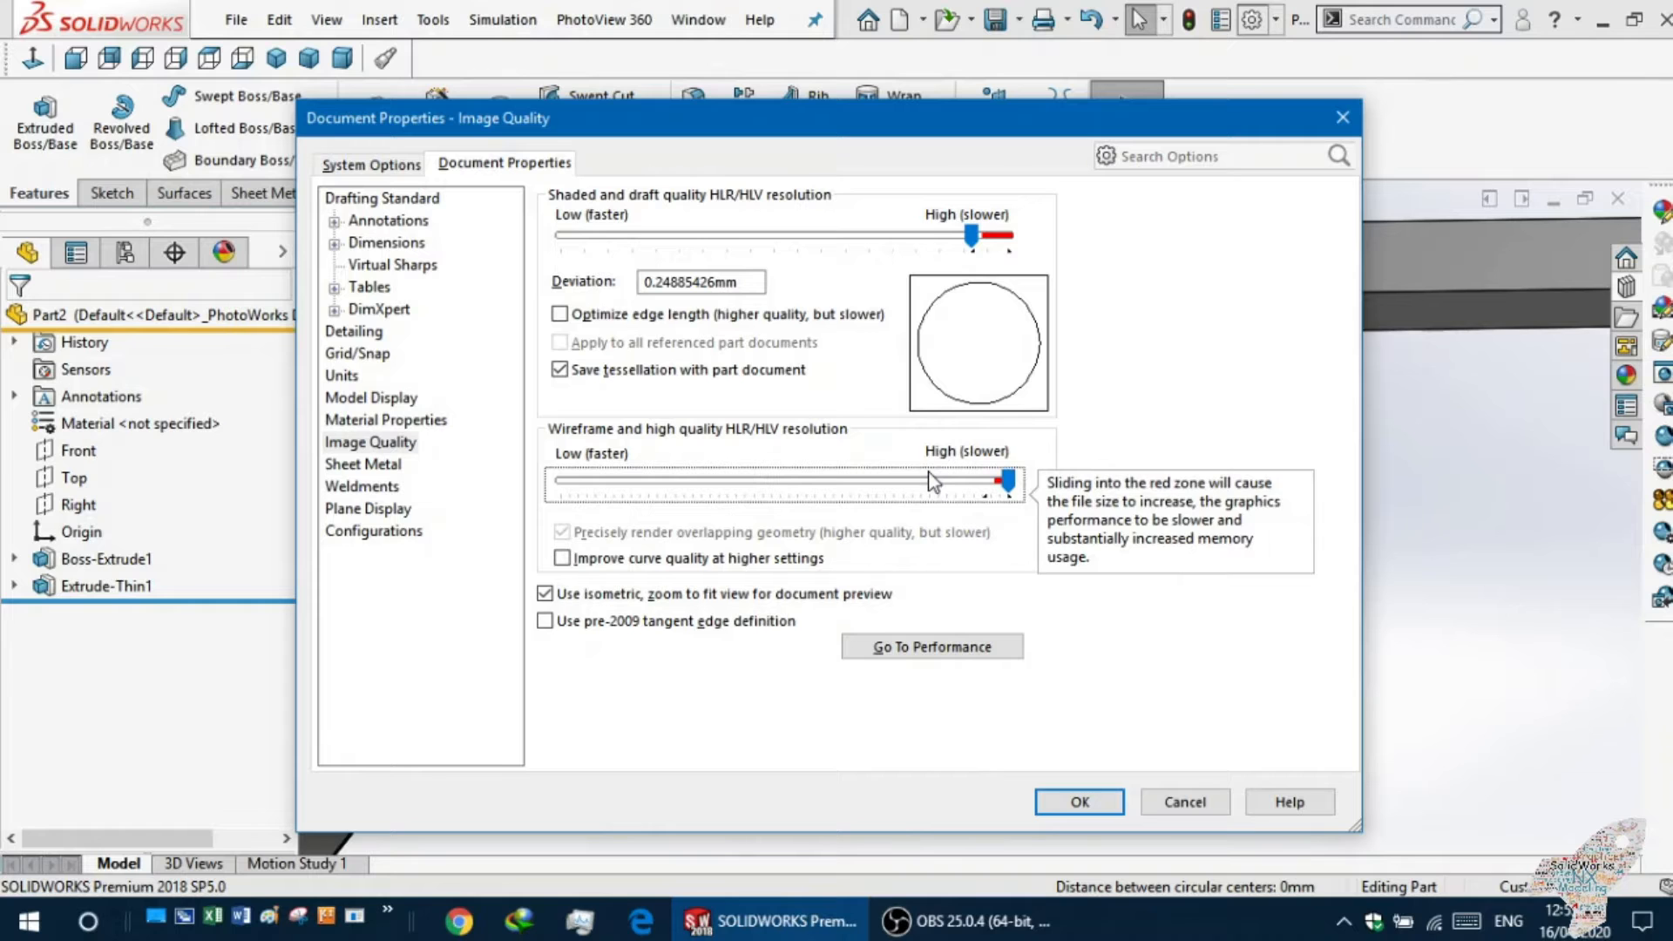
pyautogui.click(1081, 803)
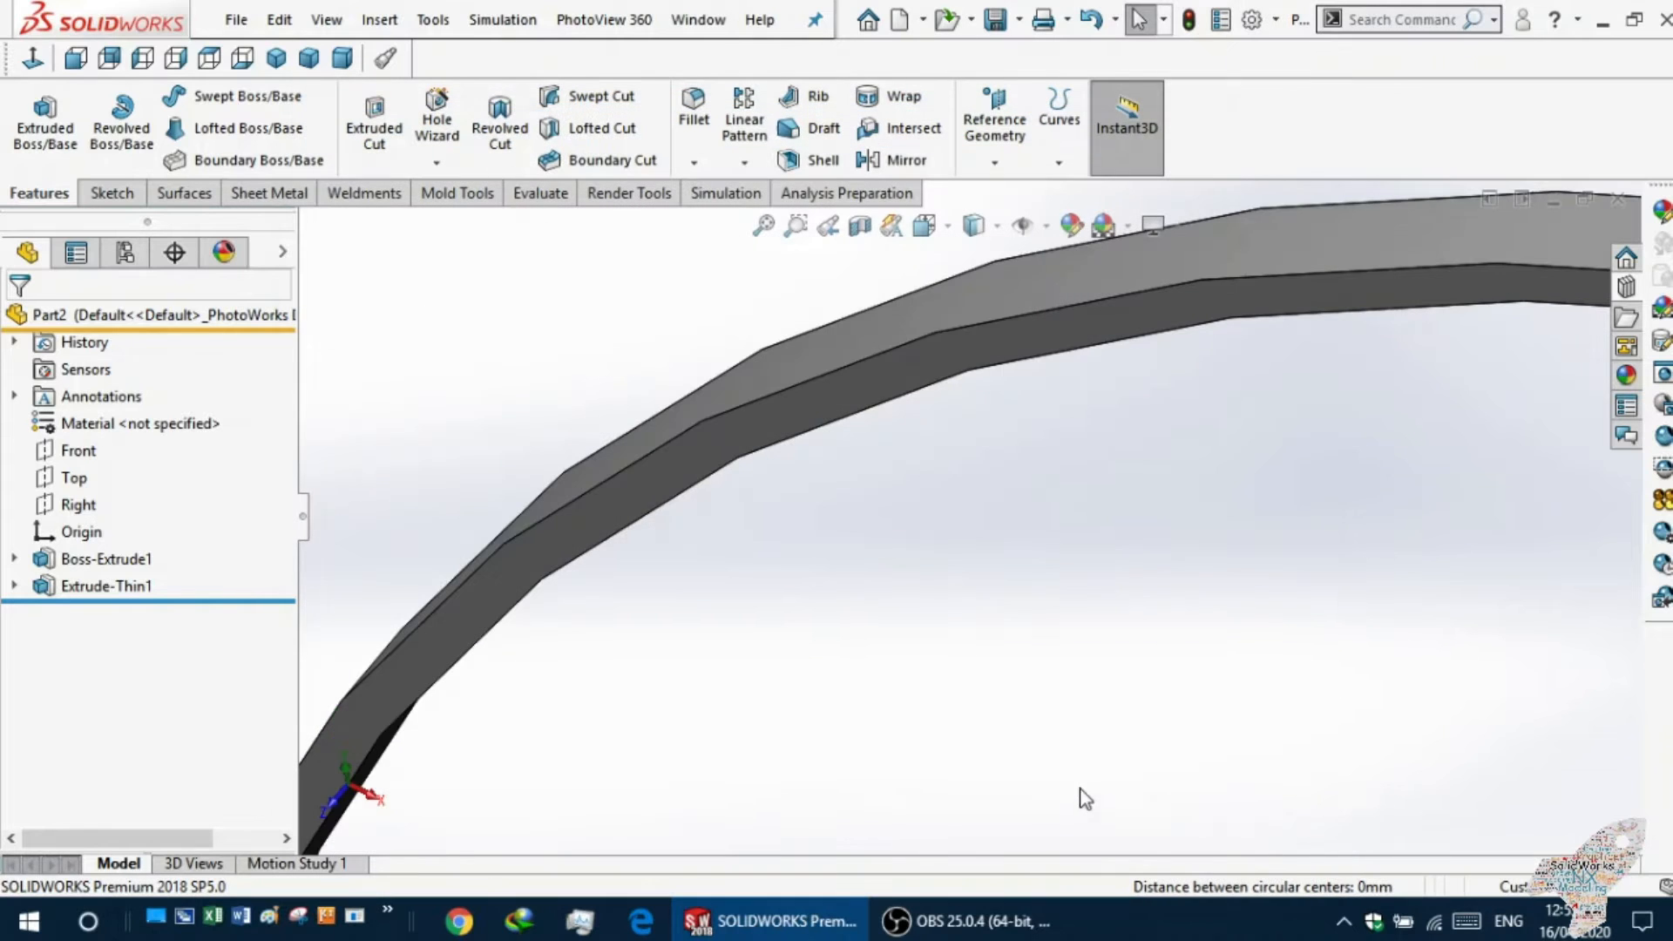
# Reset the document's wireframe and high quality resolution to just below the red zone.
pyautogui.scroll(5, 1015, 589)
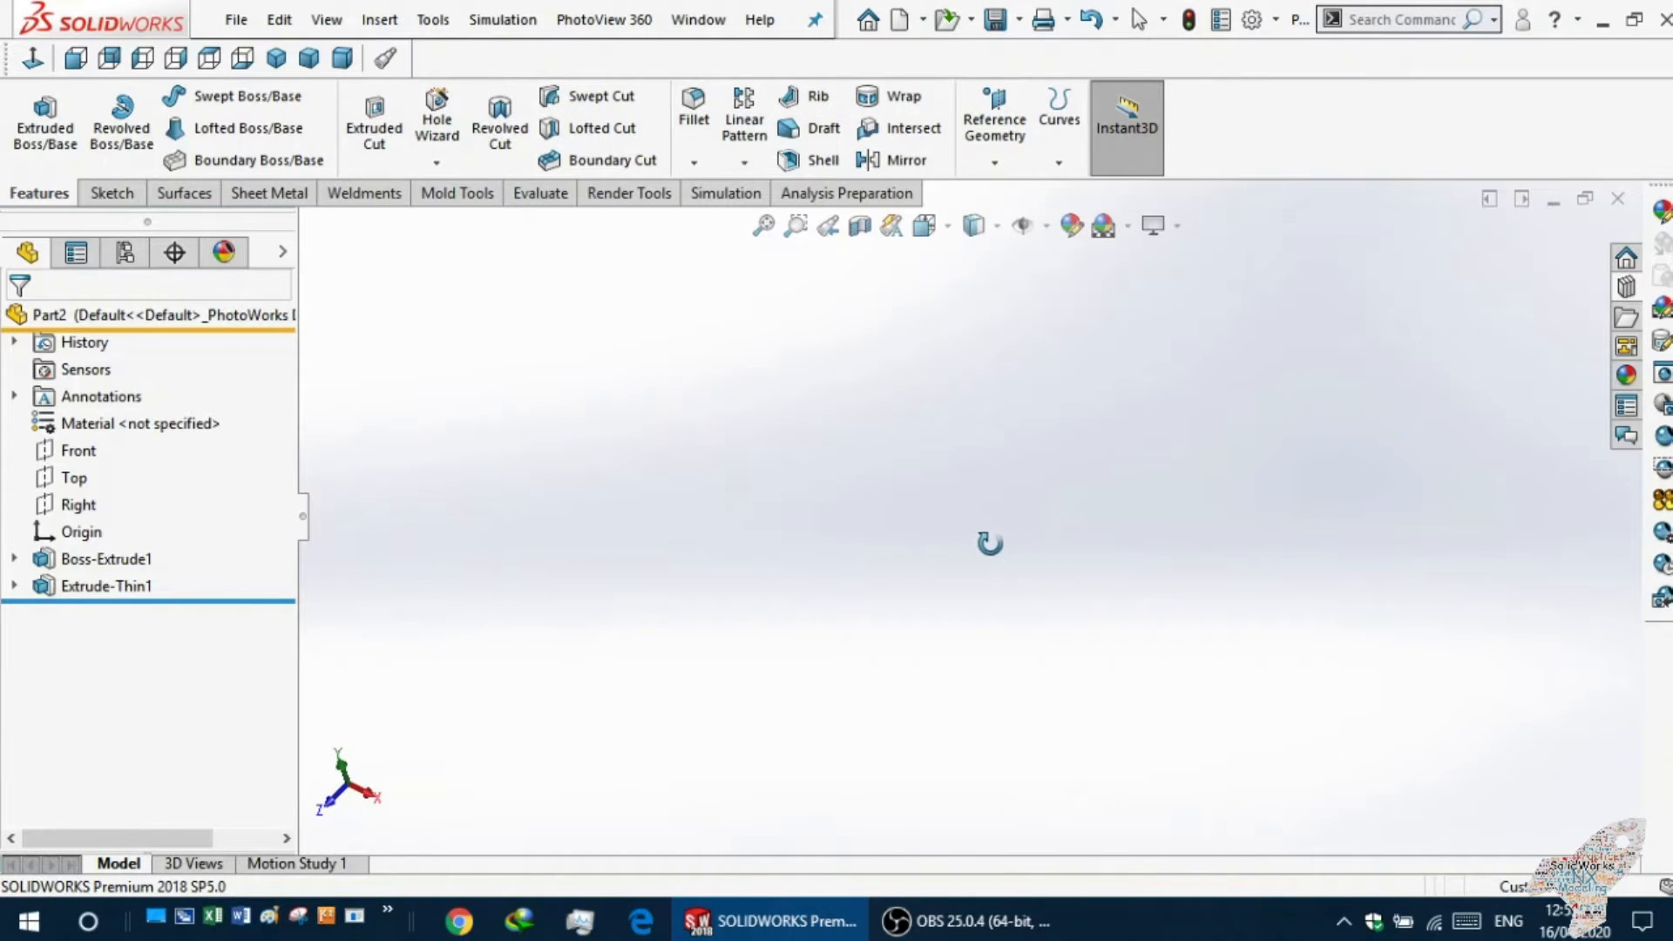
pyautogui.scroll(-2, 1060, 366)
pyautogui.scroll(-2, 642, 427)
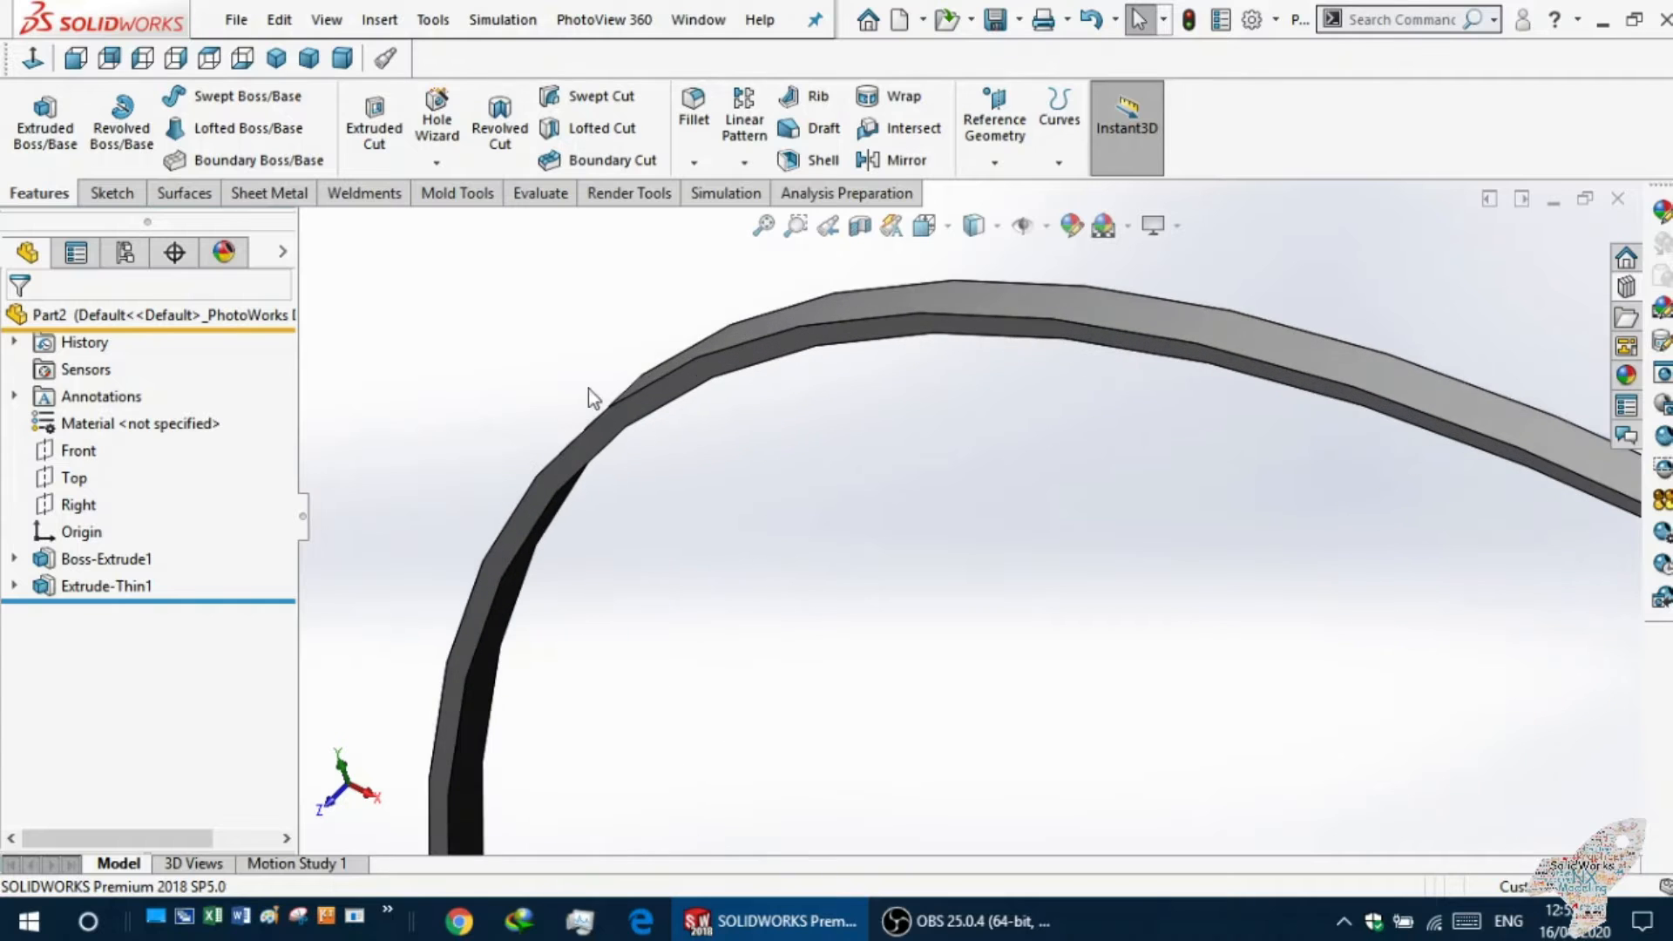
pyautogui.scroll(-2, 833, 326)
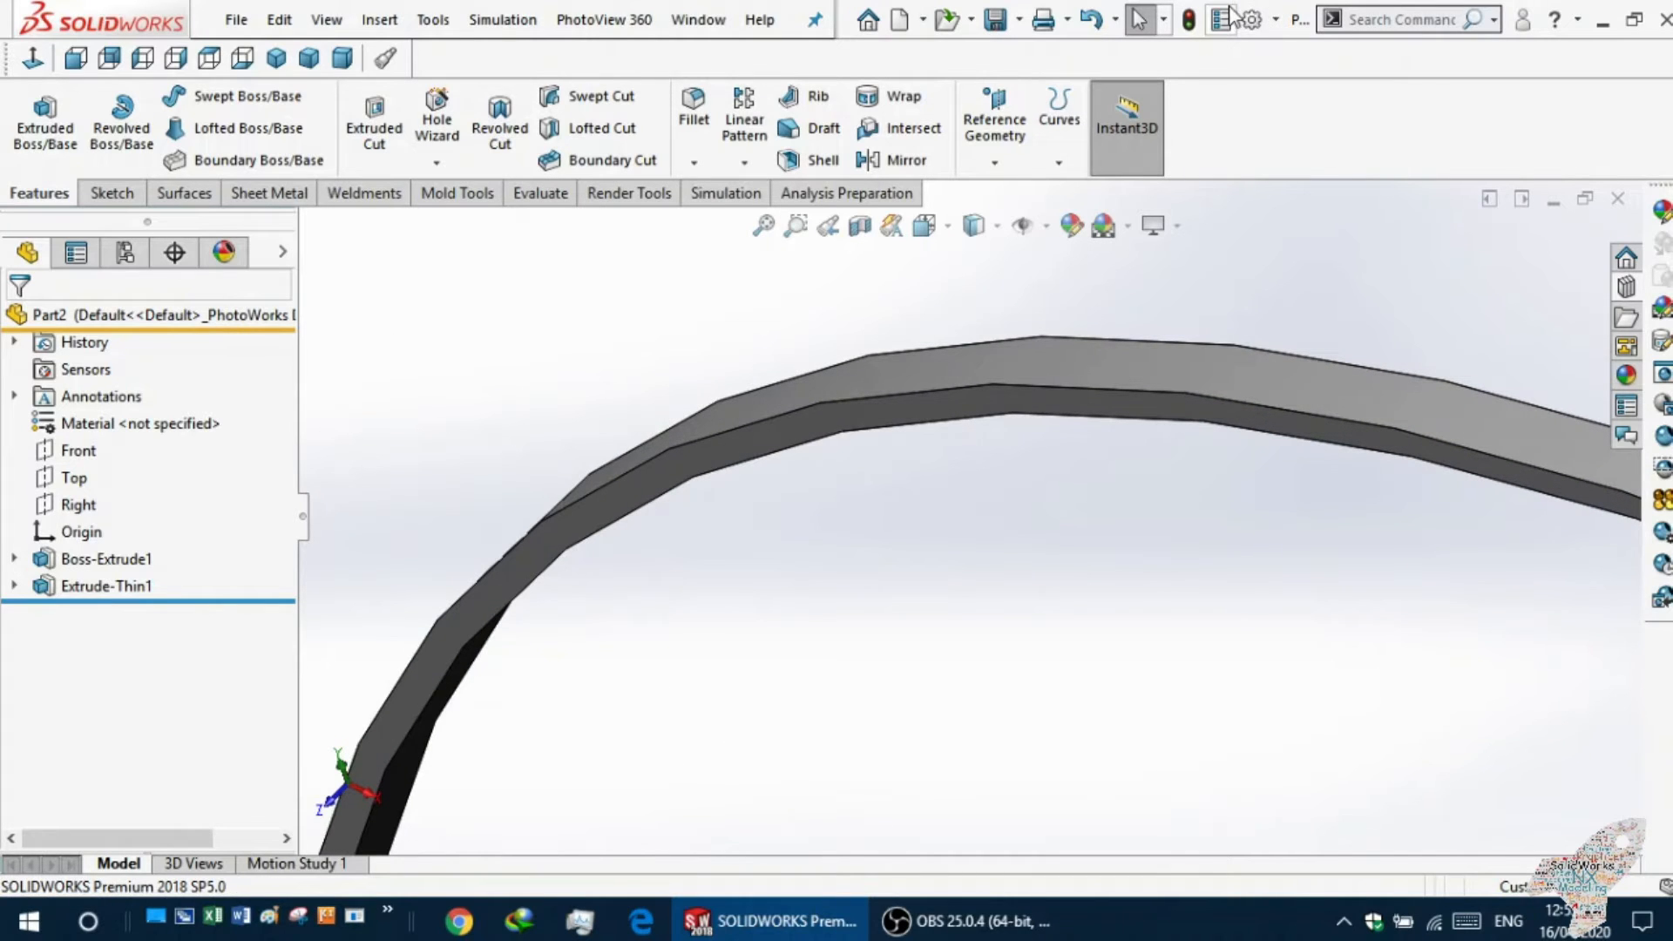
pyautogui.click(1250, 21)
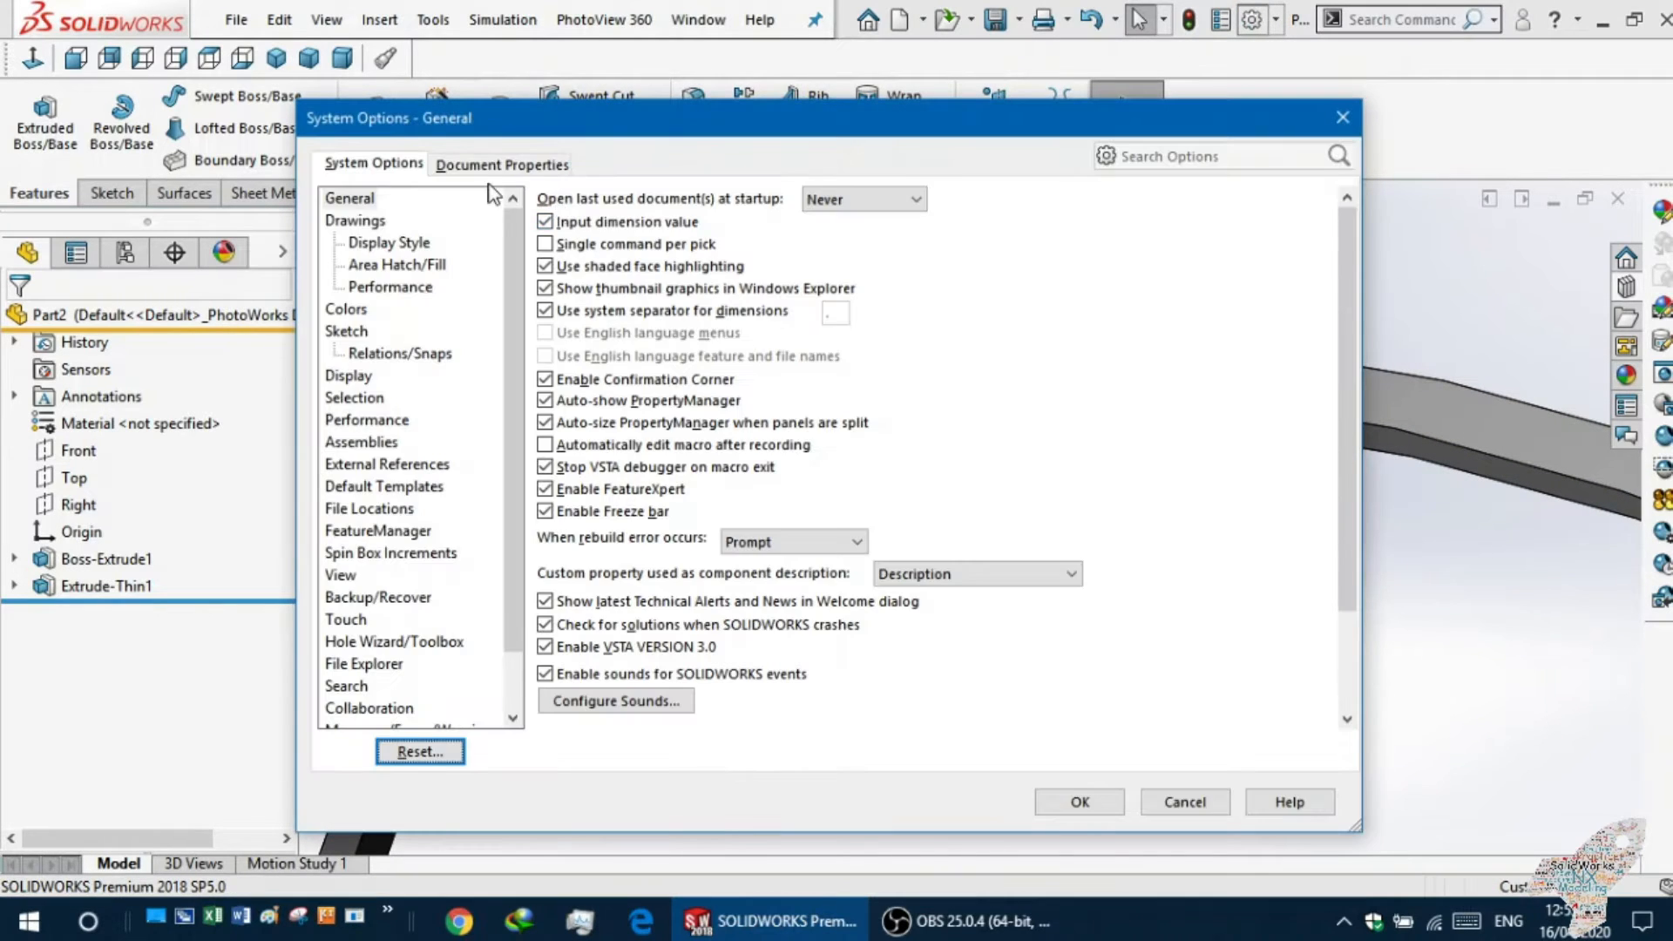
pyautogui.click(495, 172)
pyautogui.click(370, 442)
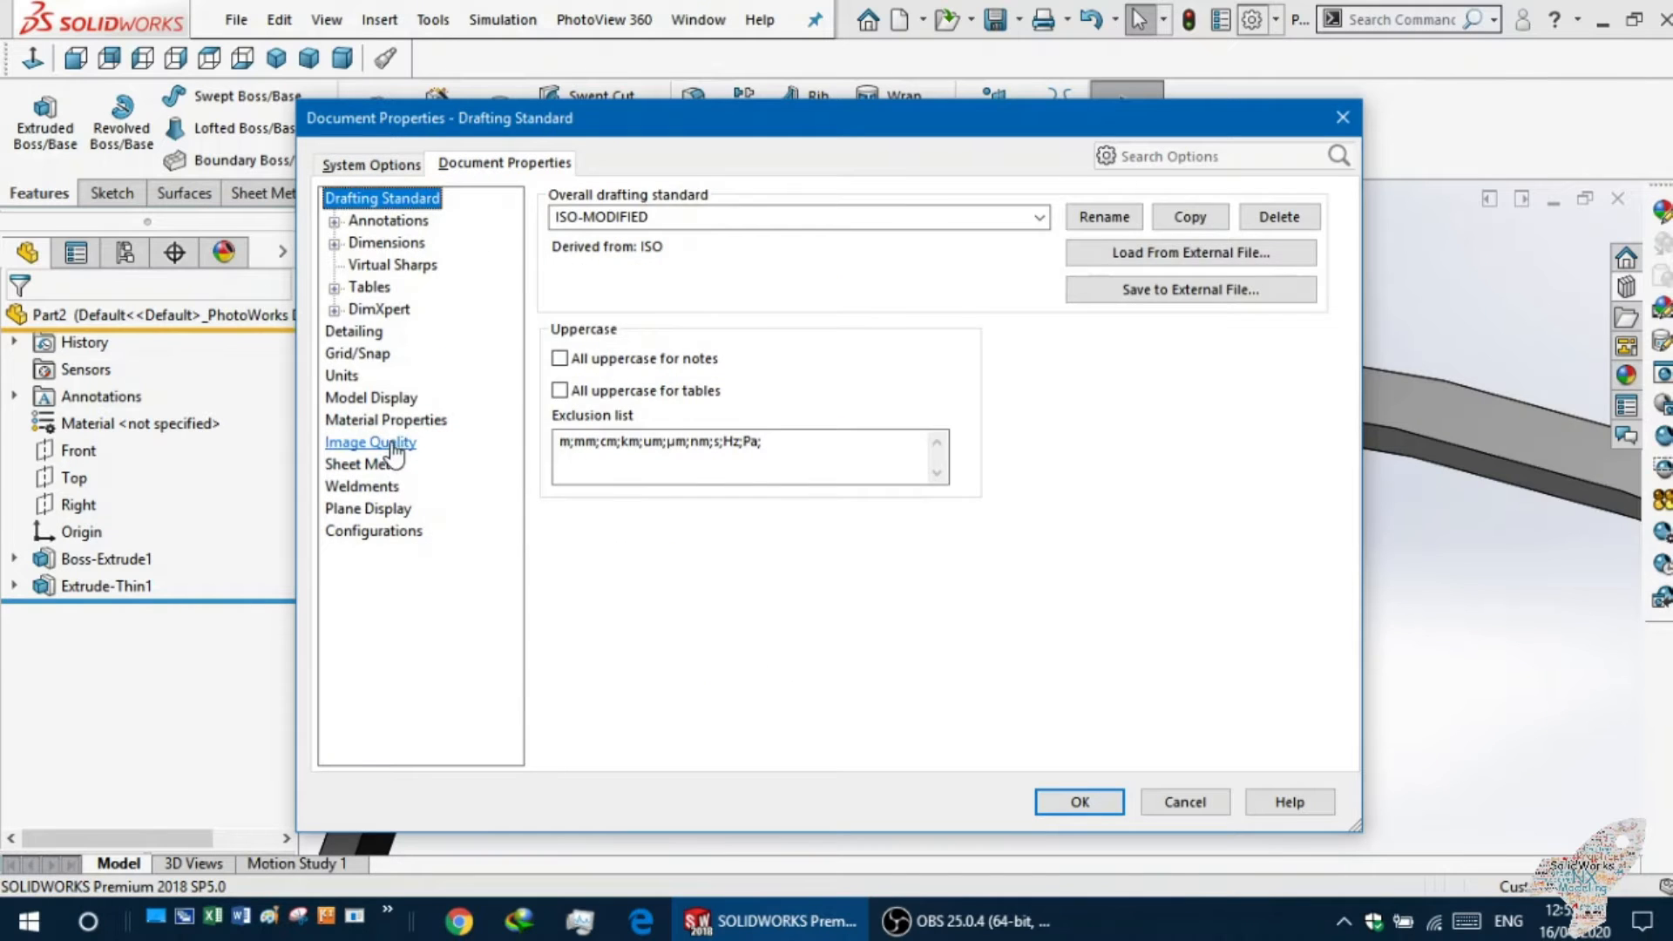
pyautogui.click(926, 489)
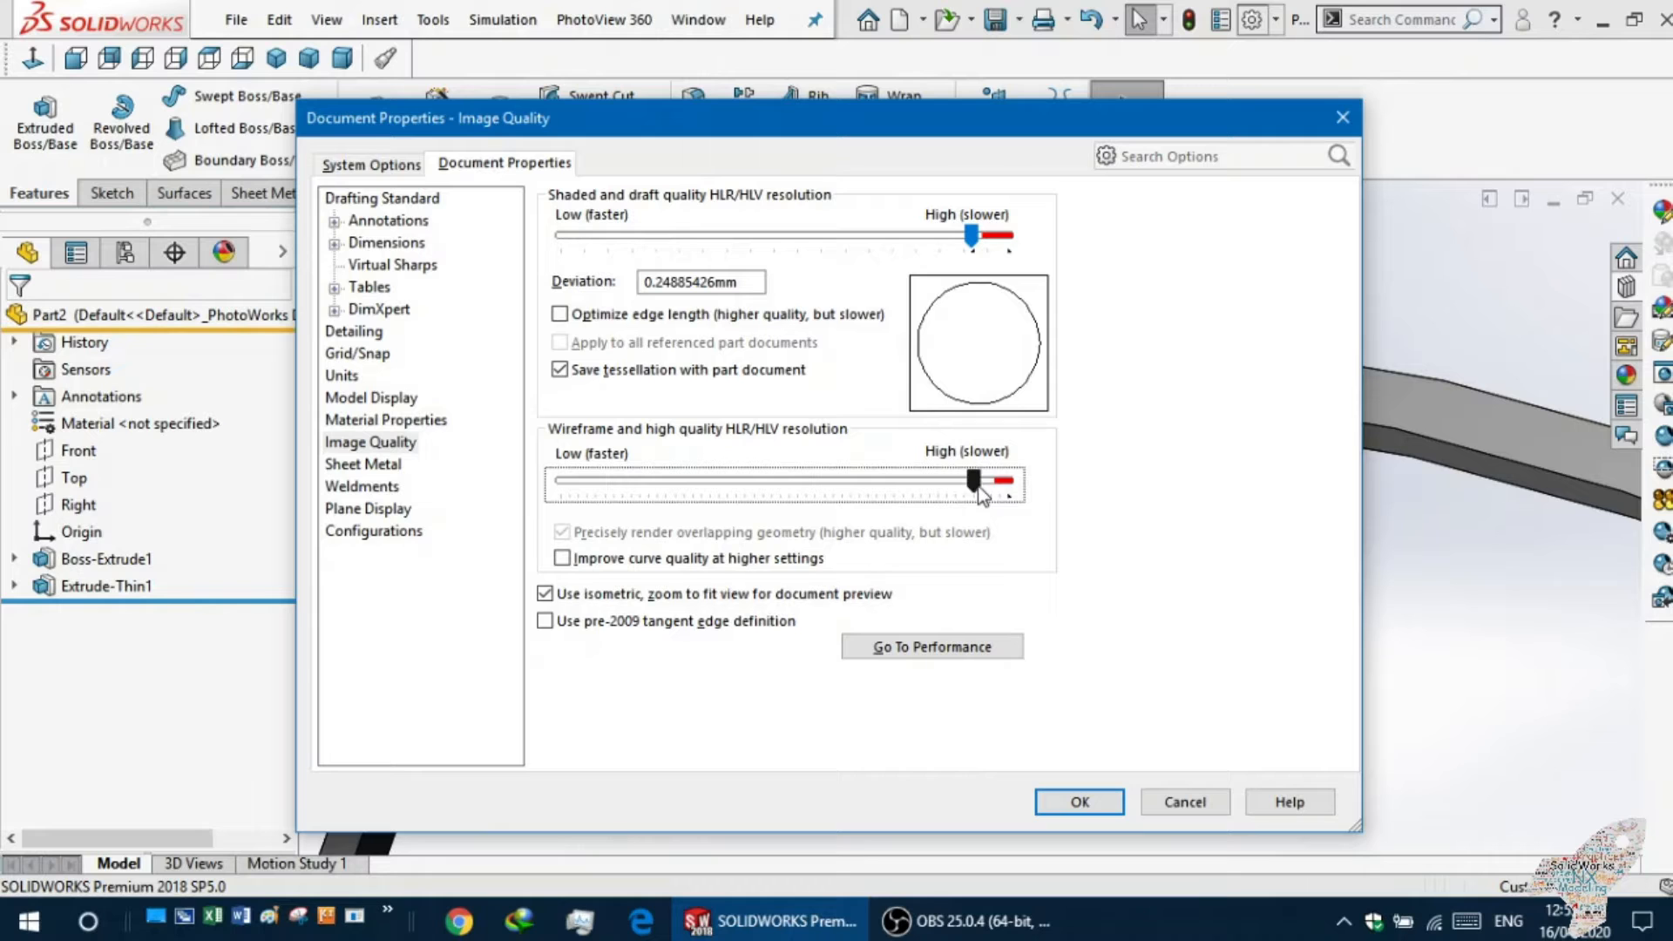
pyautogui.click(1060, 801)
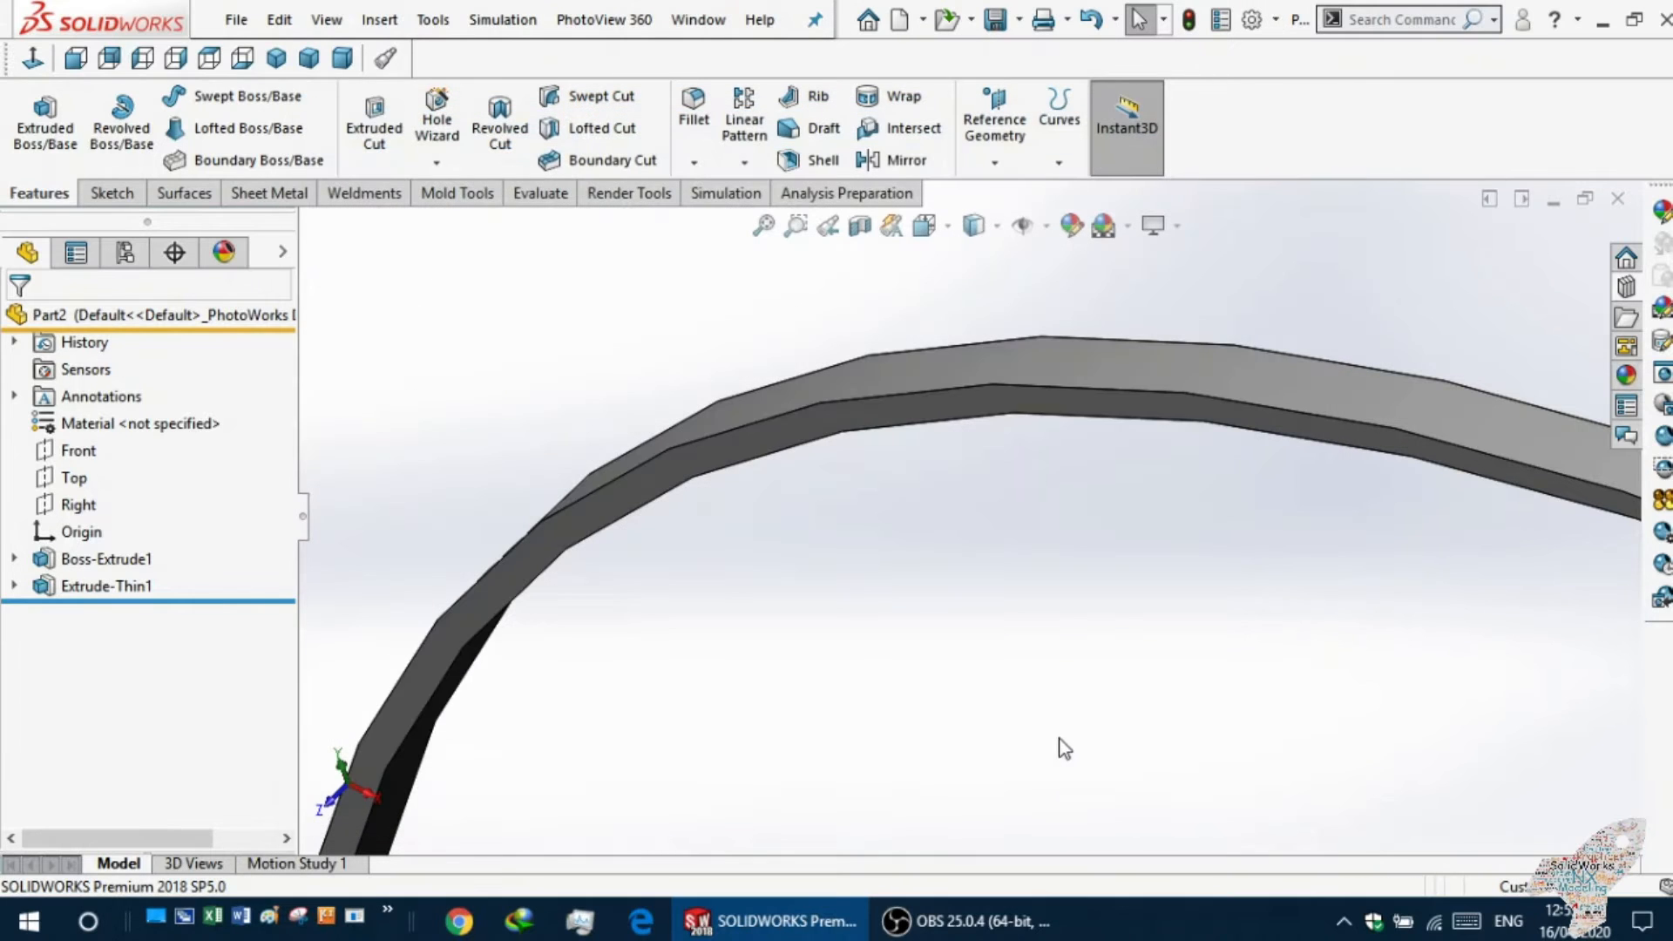
# Start a symmetric fillet with a 2 mm radius and select the outer and inner edges of the ring's front face.
pyautogui.click(695, 115)
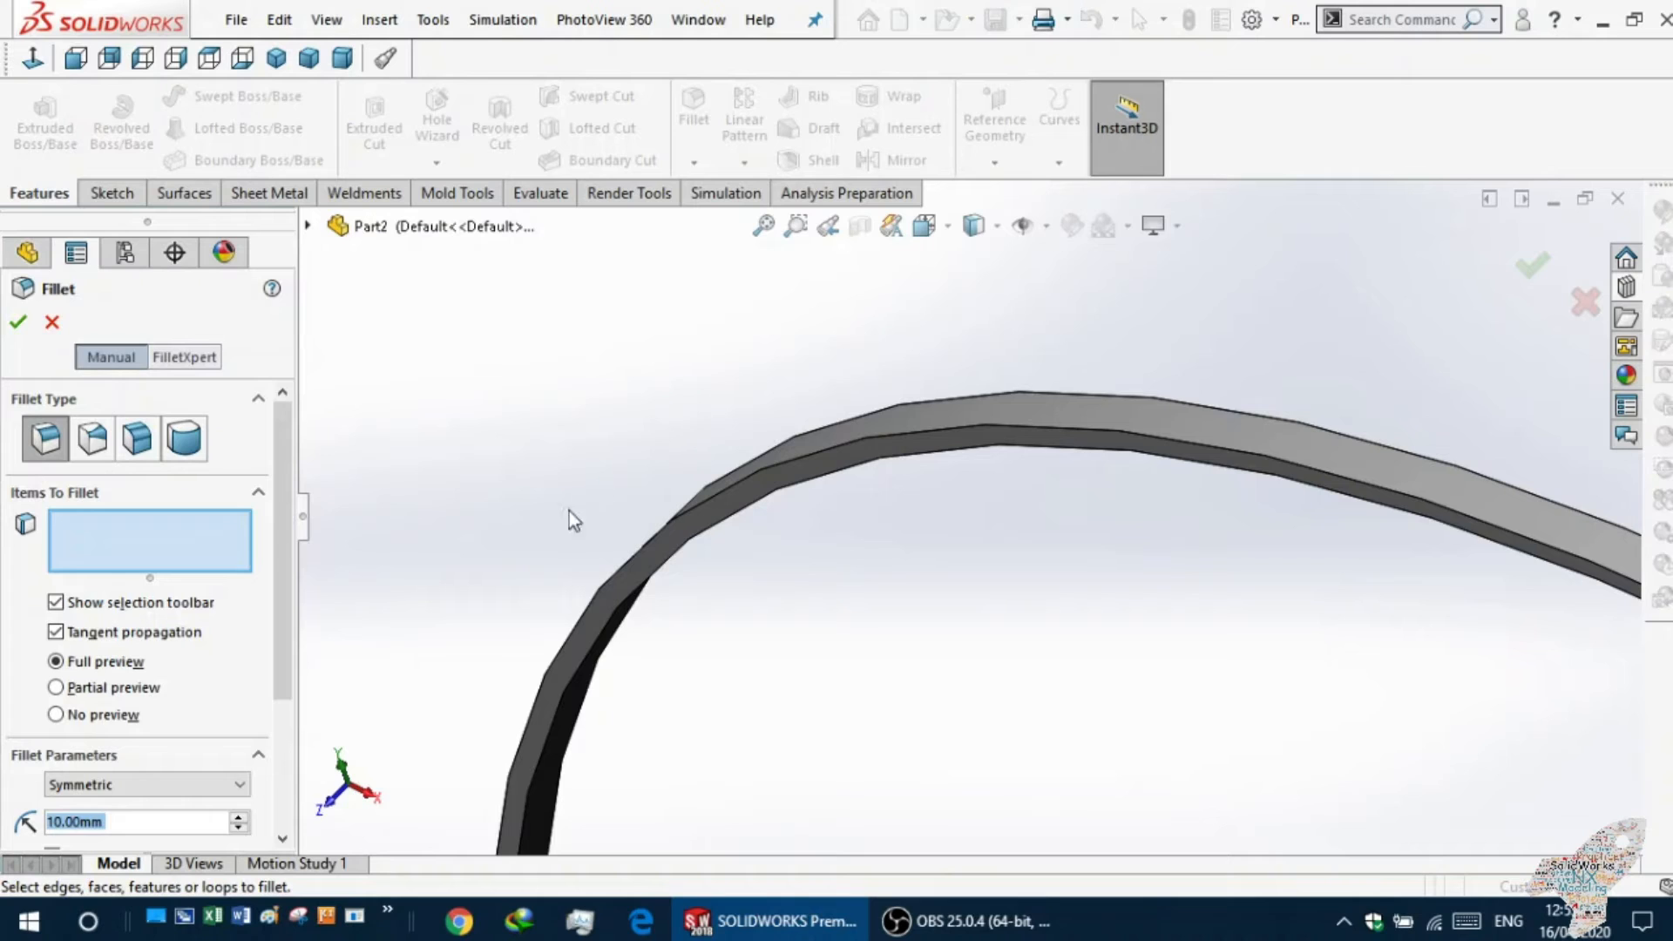
pyautogui.write('2')
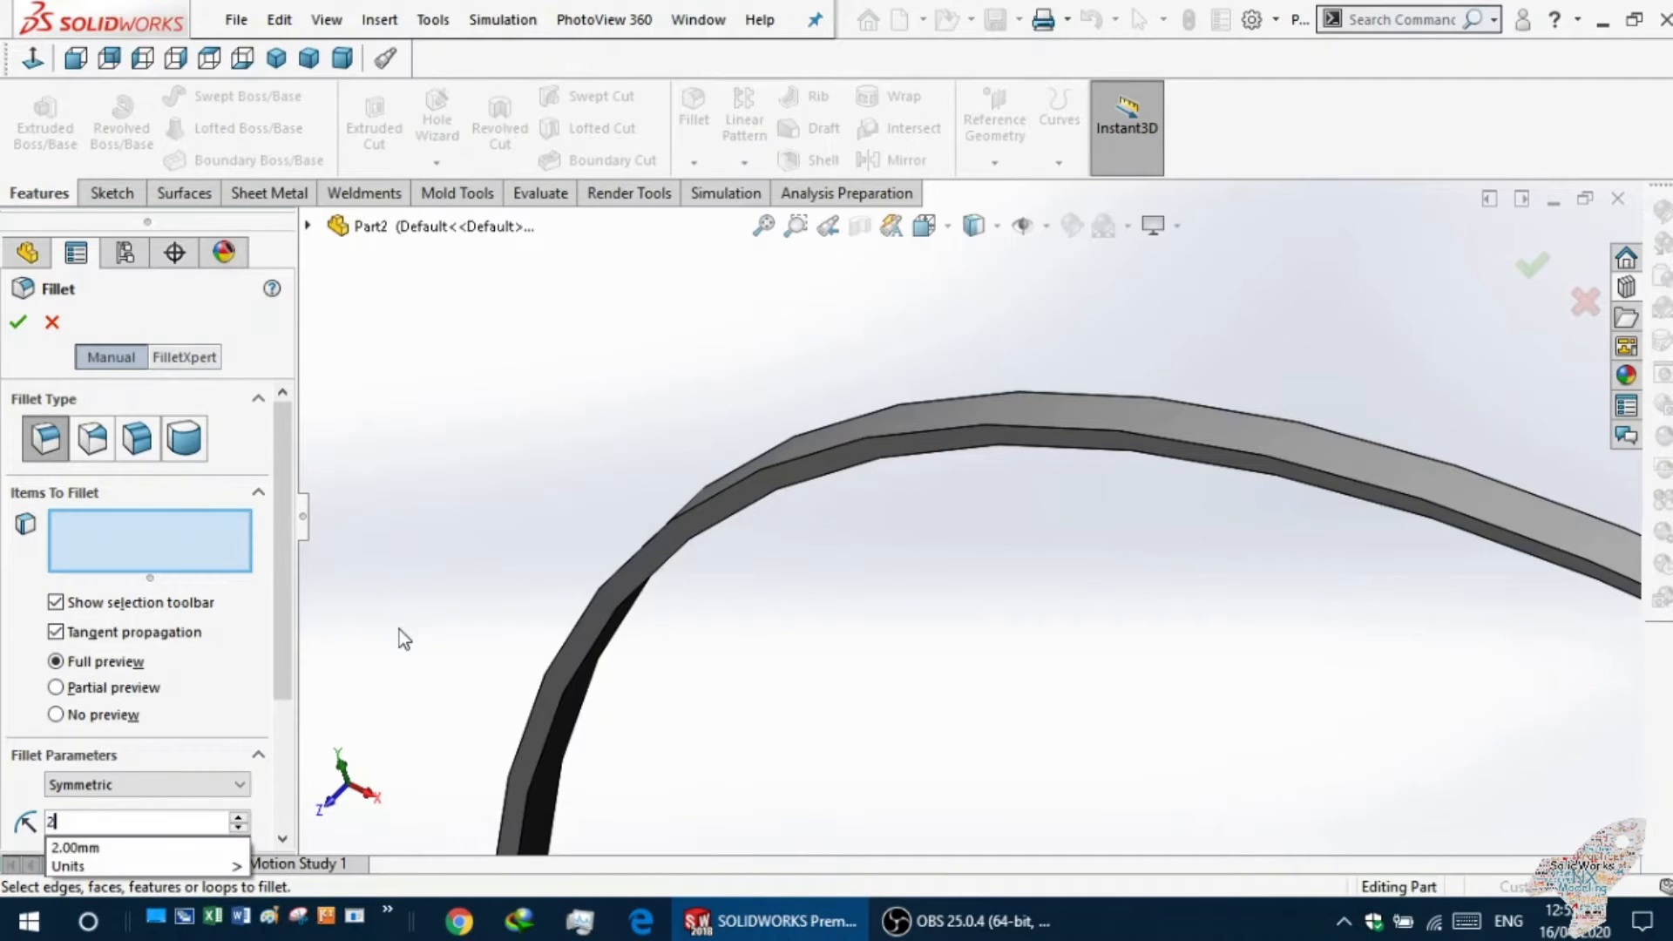
pyautogui.press('Return')
pyautogui.click(103, 544)
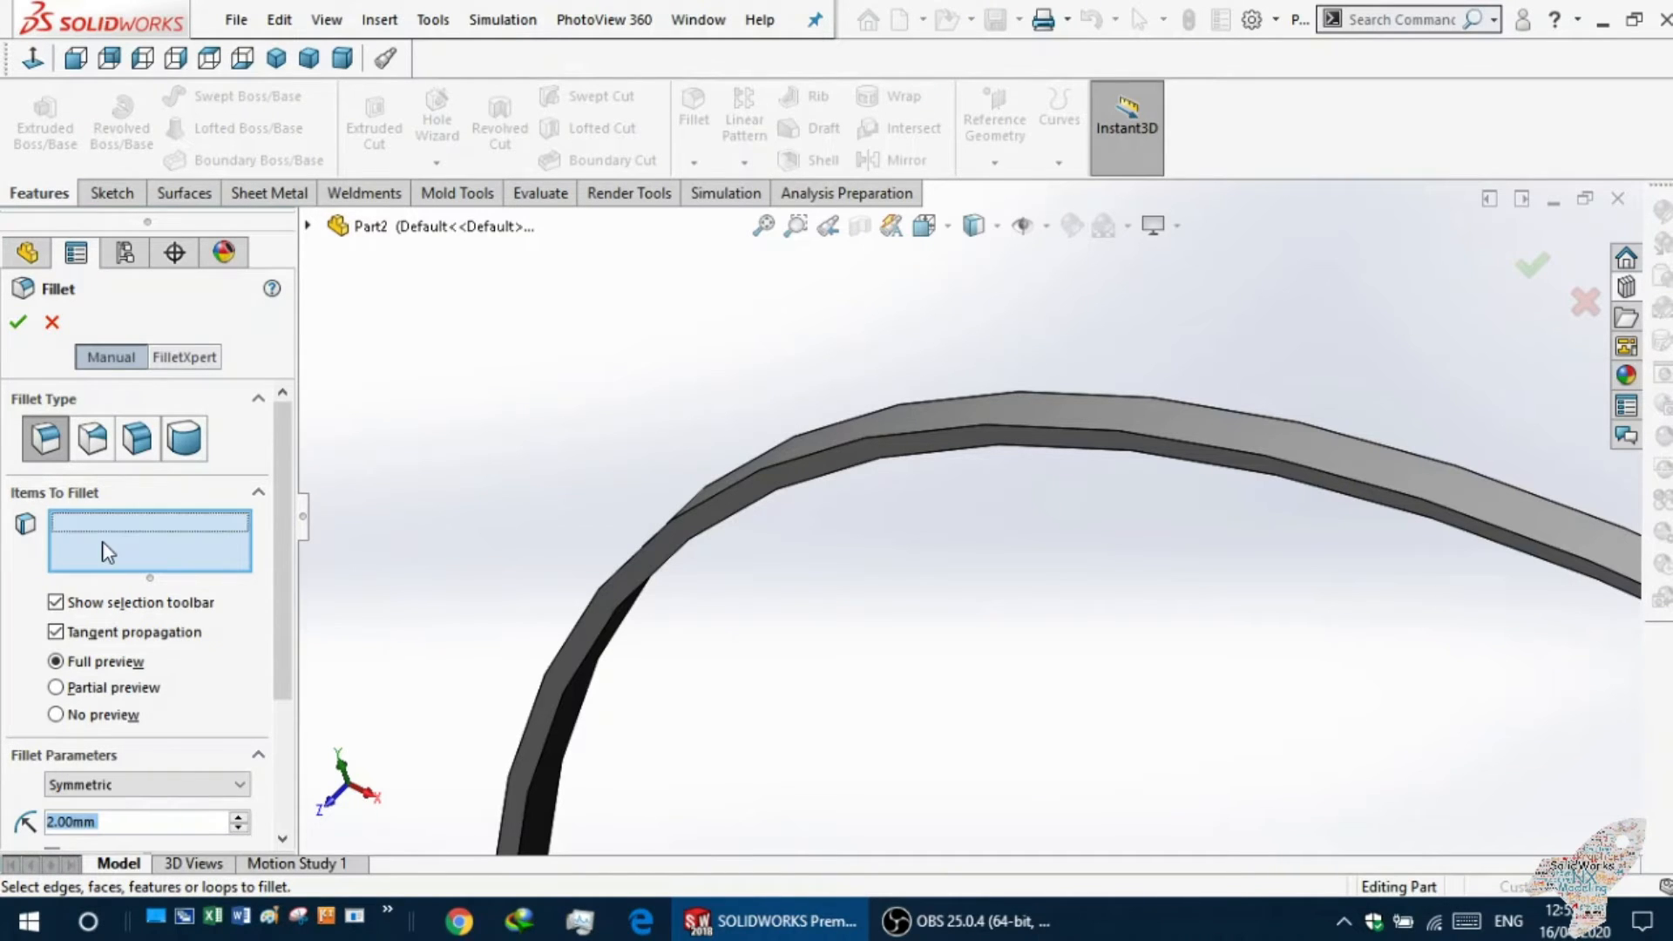
pyautogui.scroll(-4, 838, 404)
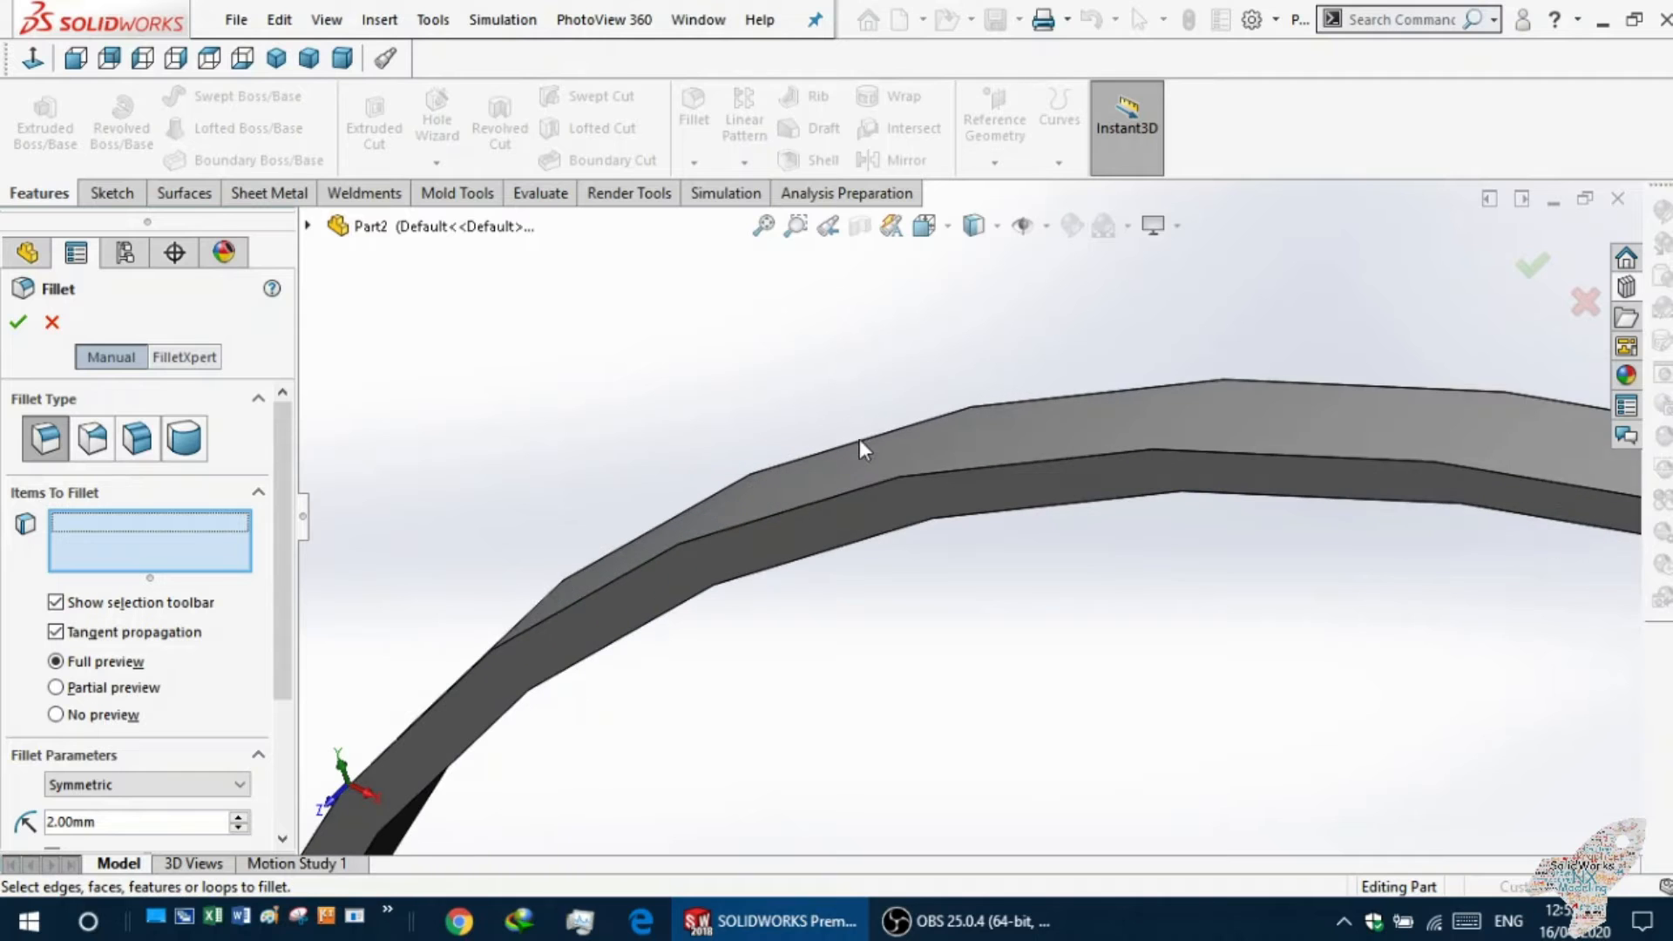
pyautogui.click(831, 490)
pyautogui.scroll(2, 832, 490)
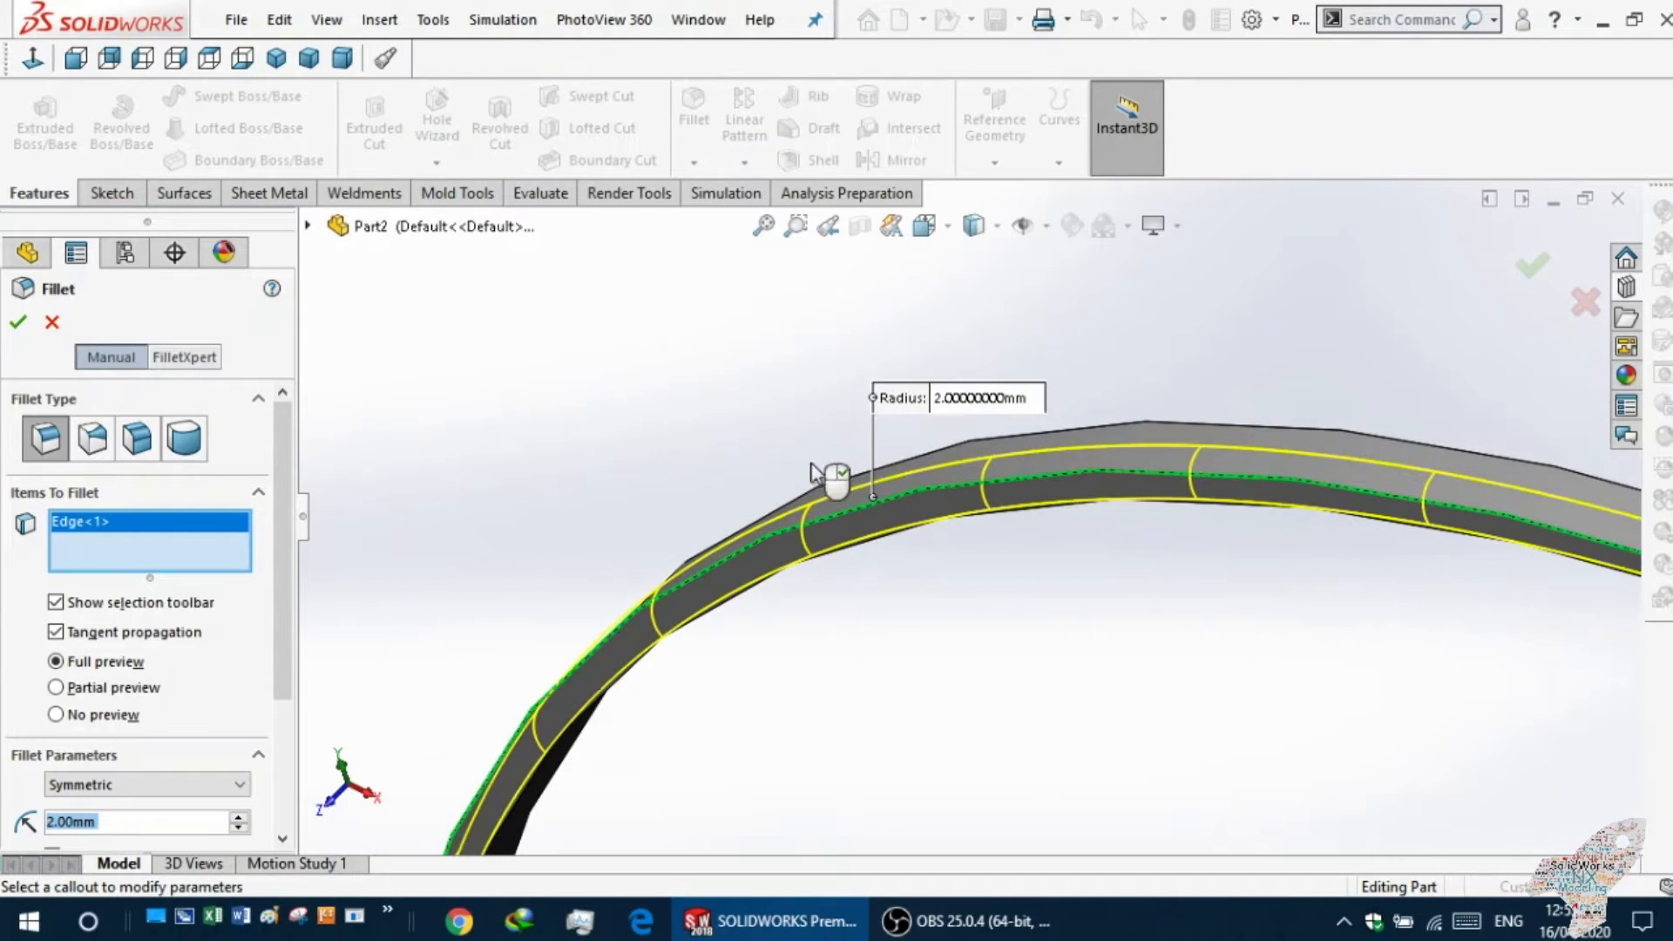
pyautogui.scroll(-2, 841, 643)
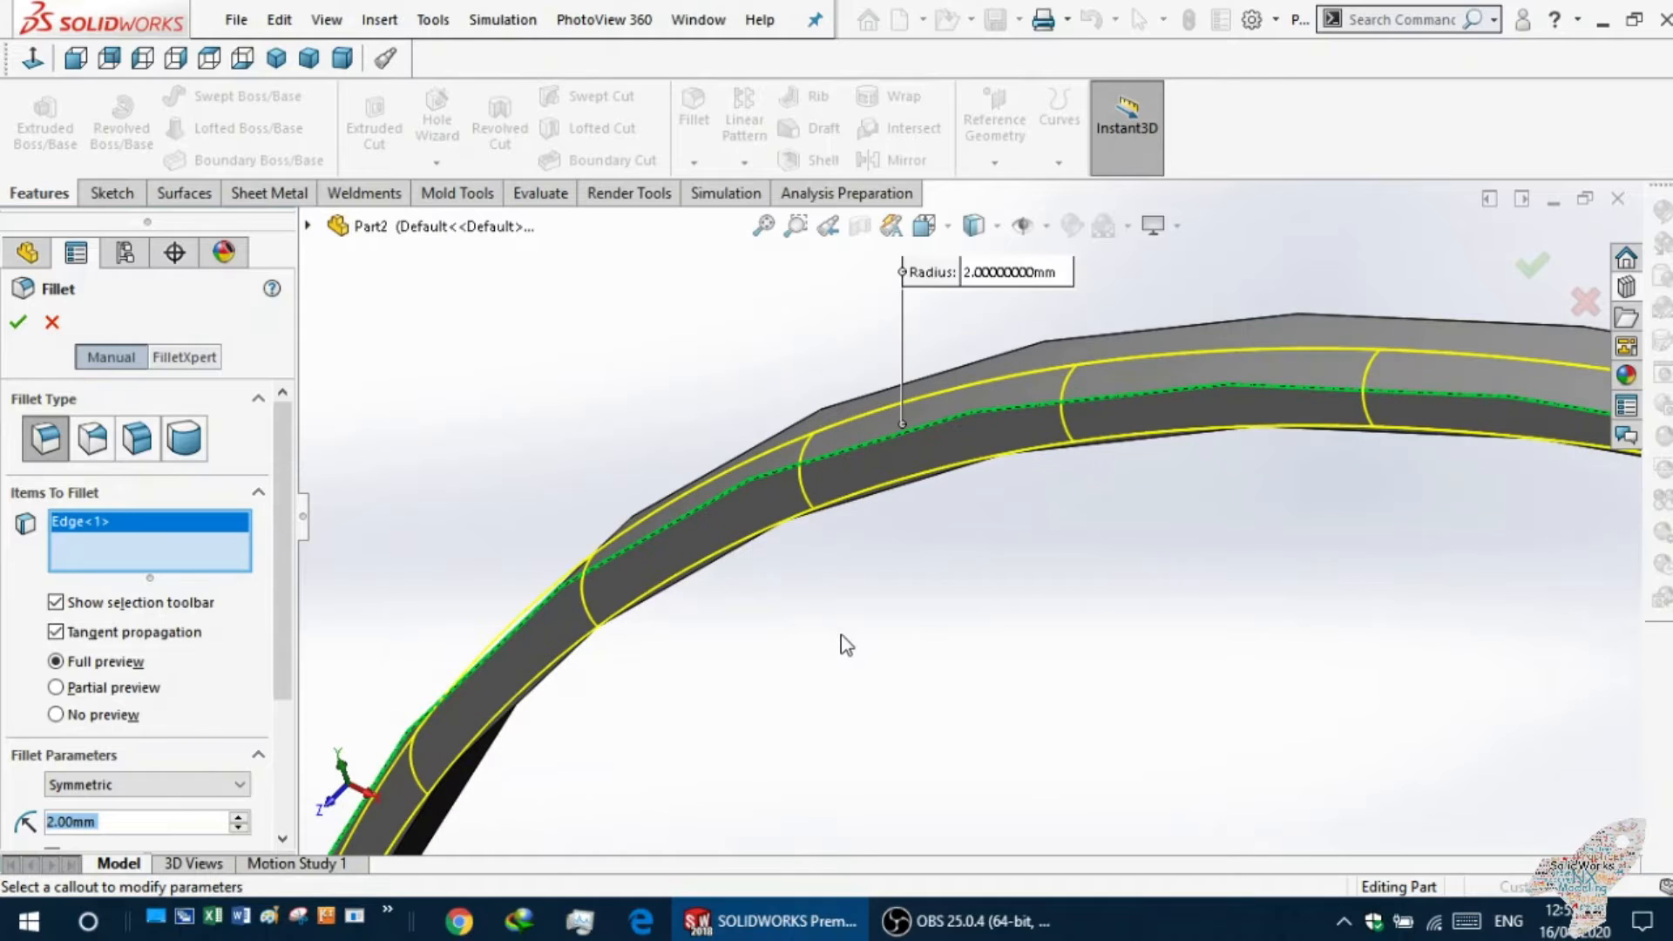
pyautogui.click(839, 512)
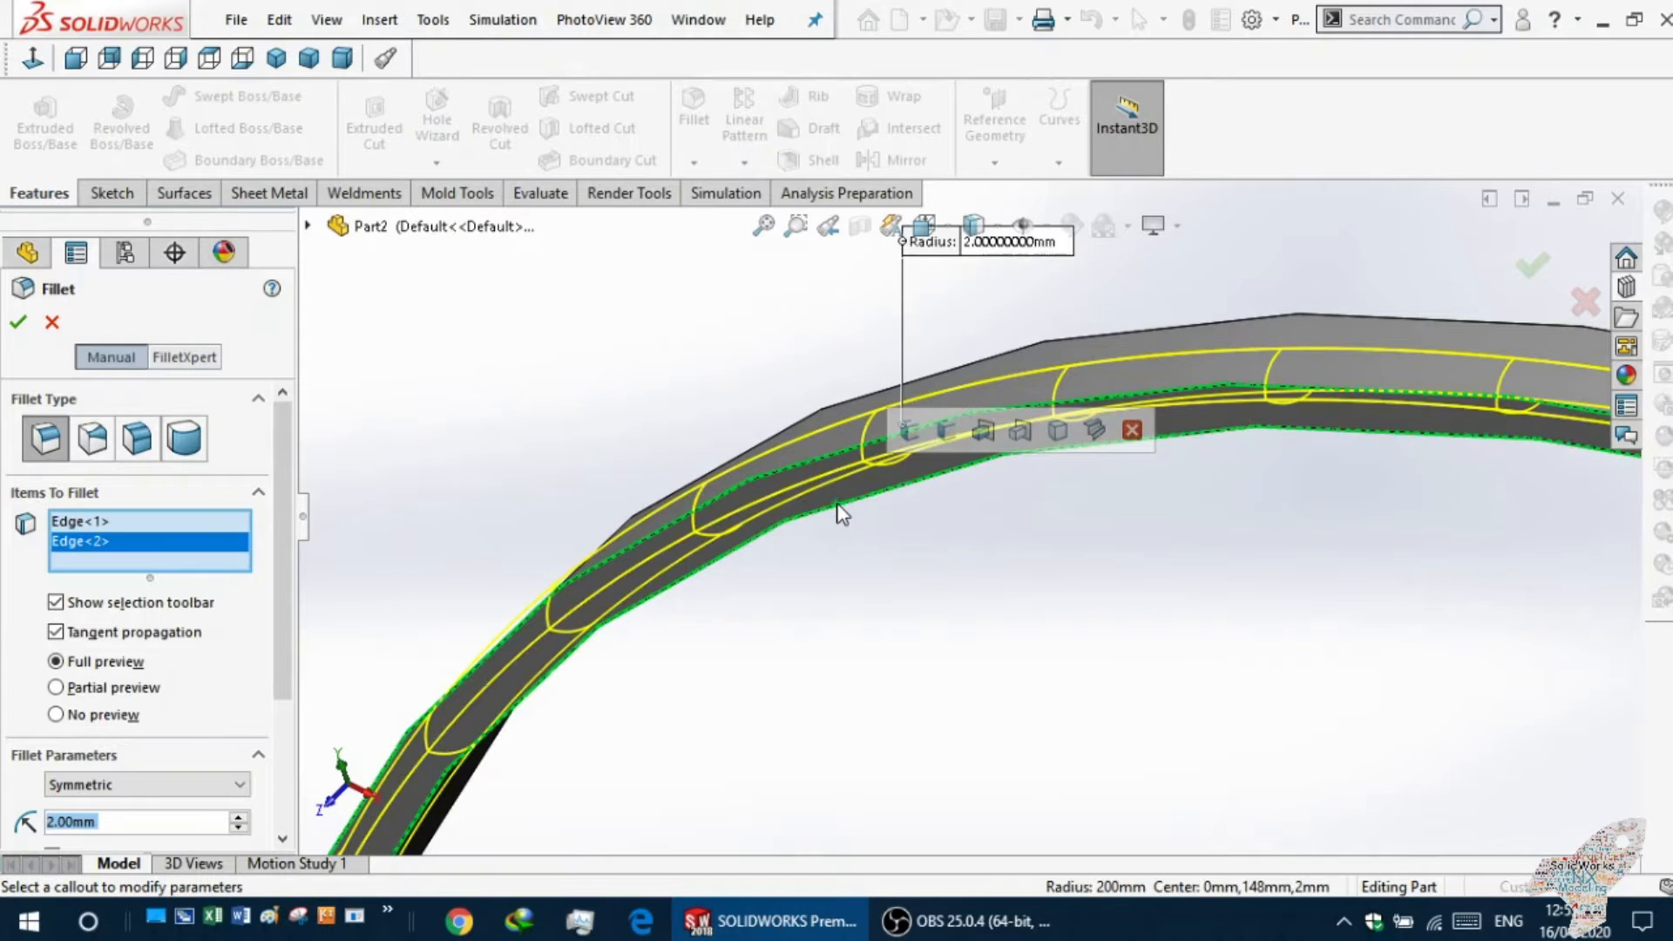
# Add the outer and inner edges of the ring's back face to the selection and create the fillet.
pyautogui.scroll(1, 782, 566)
pyautogui.moveTo(639, 528); pyautogui.dragTo(810, 514, button='middle')
pyautogui.scroll(-2, 943, 545)
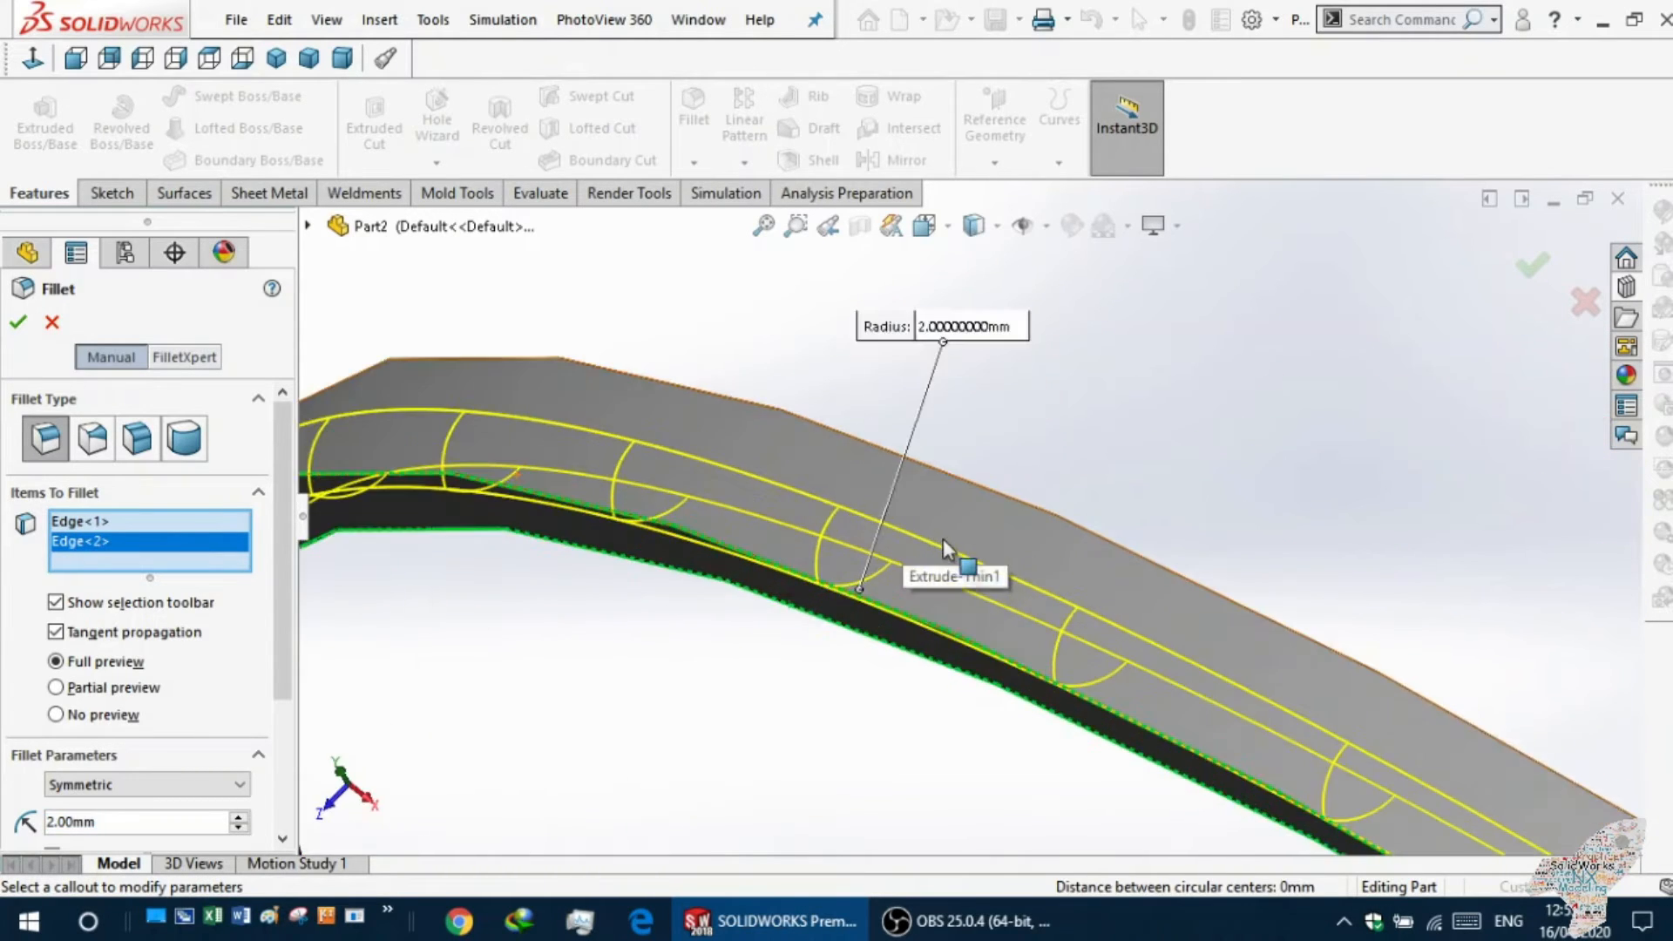
pyautogui.click(983, 484)
pyautogui.moveTo(1002, 464); pyautogui.dragTo(994, 671, button='middle')
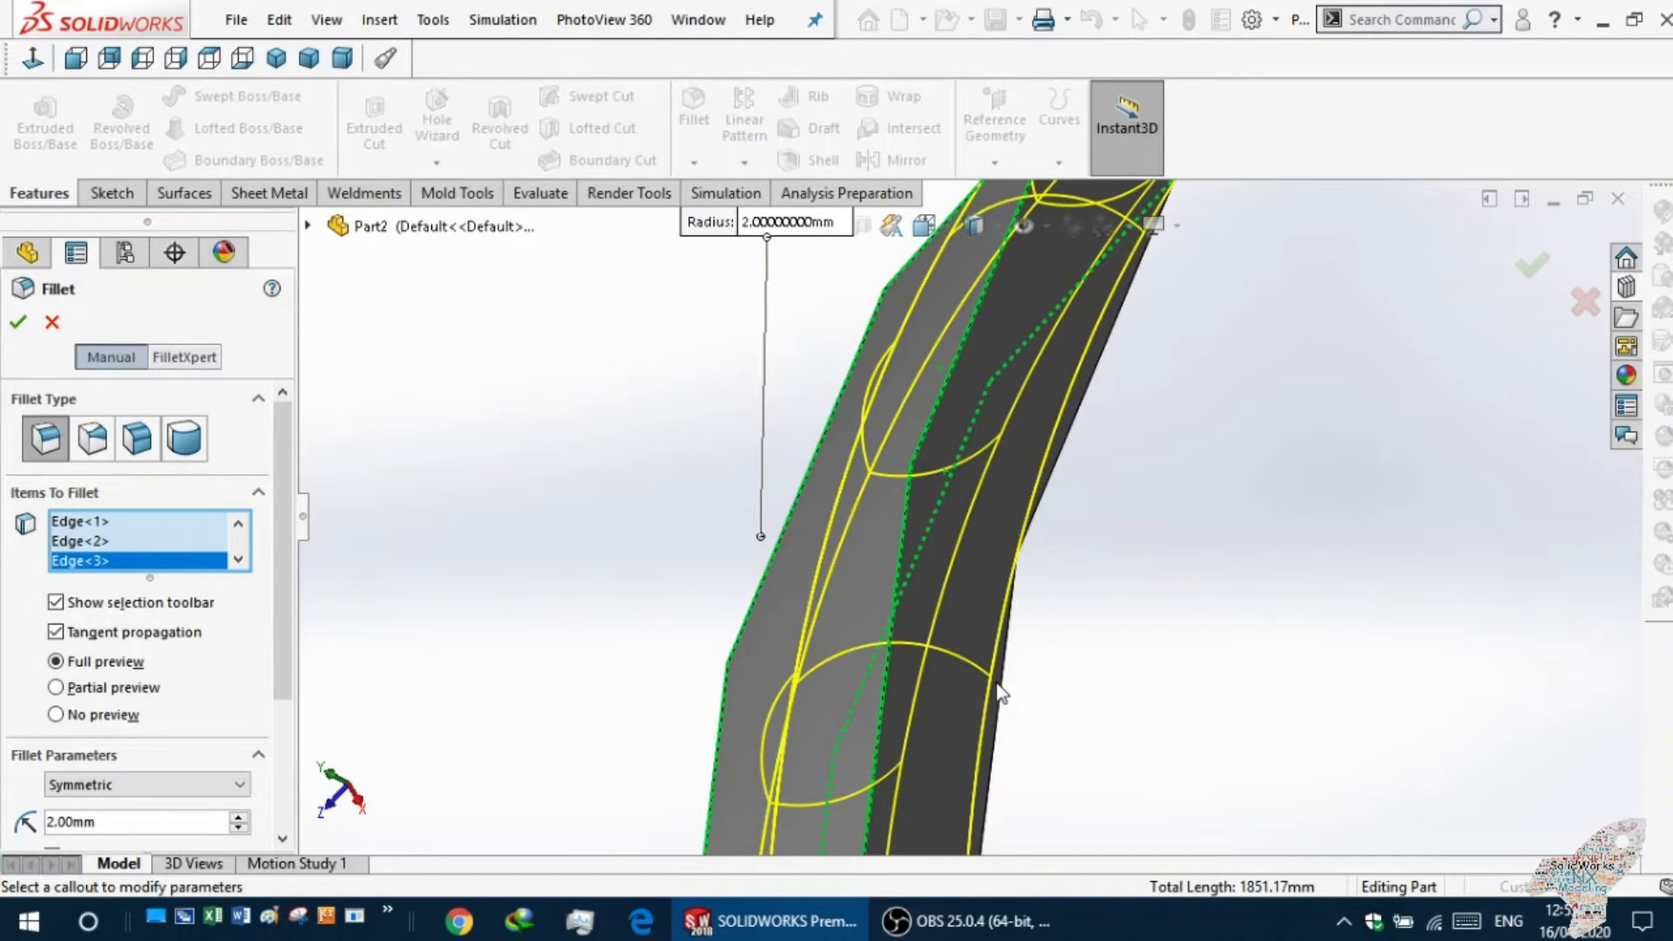
pyautogui.click(1000, 699)
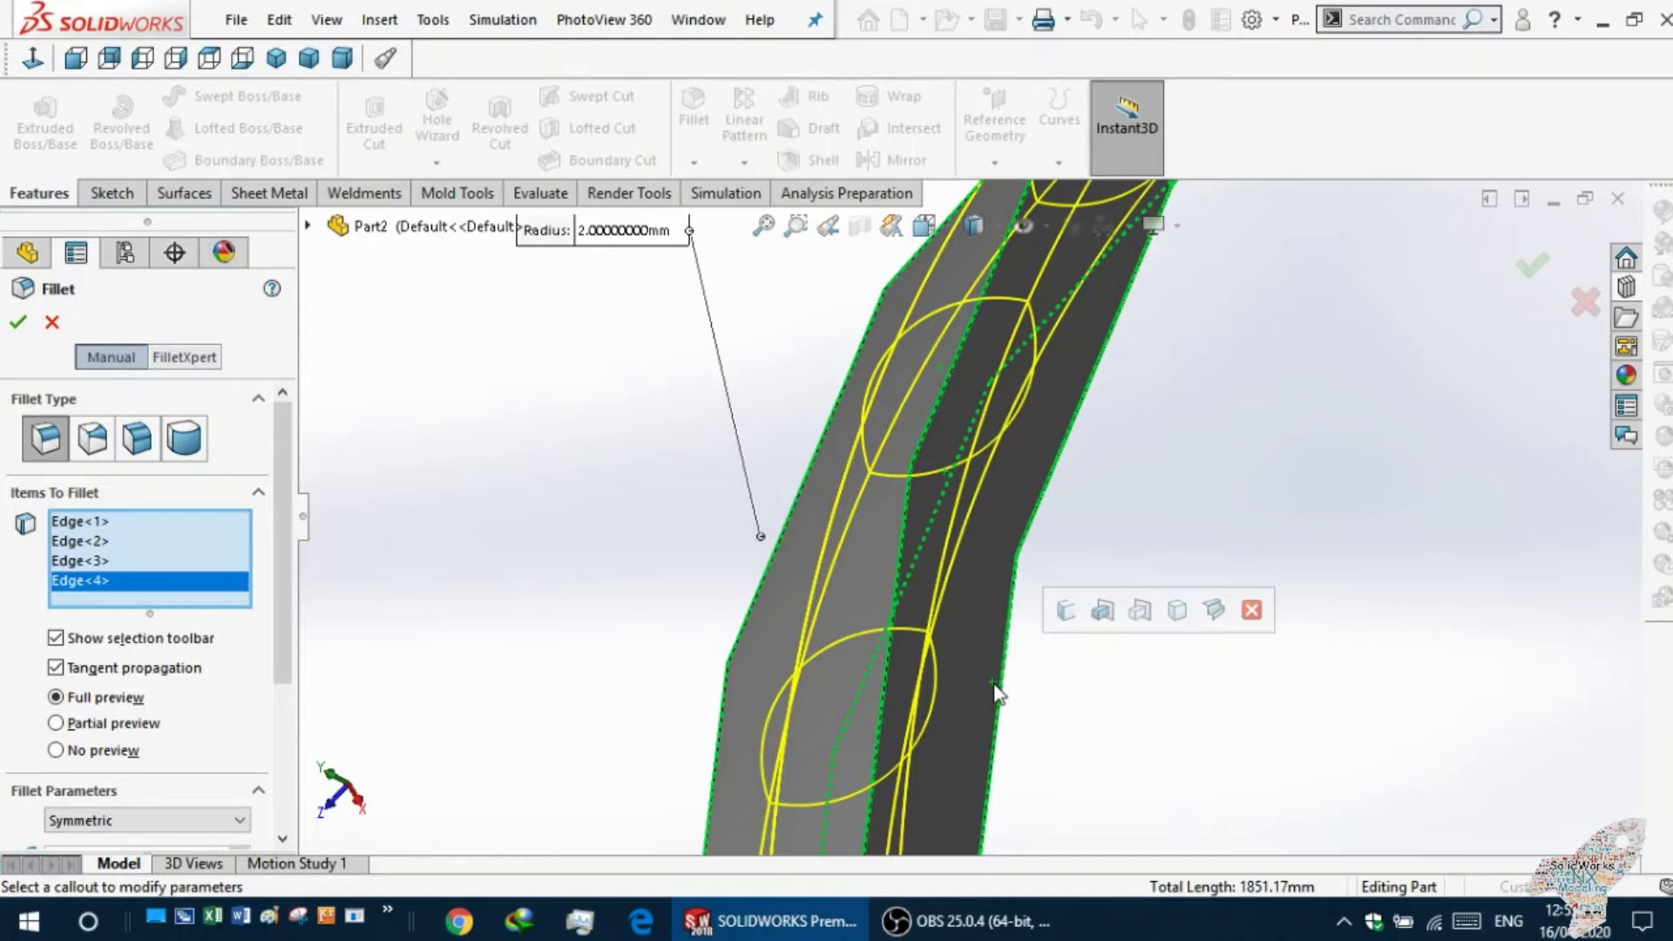
pyautogui.click(18, 322)
# Examine the rounded ring and where it meets the rod, close up and as a whole.
pyautogui.scroll(3, 500, 479)
pyautogui.moveTo(500, 479); pyautogui.dragTo(527, 434, button='middle')
pyautogui.scroll(5, 1449, 396)
pyautogui.moveTo(1454, 403); pyautogui.dragTo(1290, 474, button='middle')
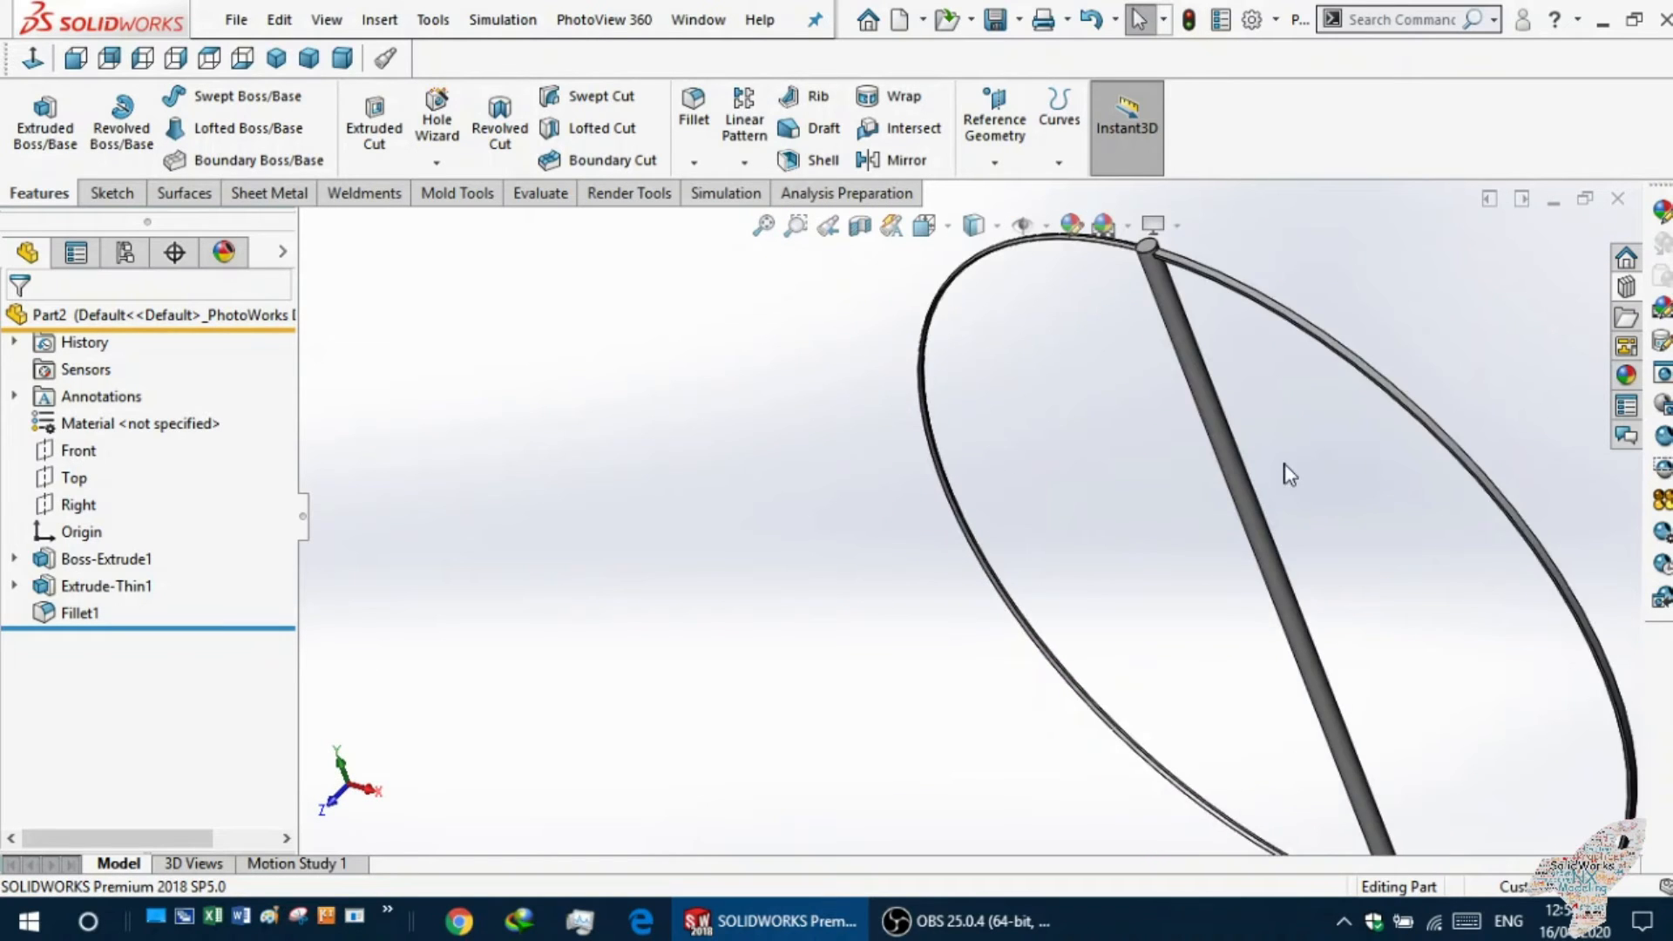
pyautogui.scroll(-6, 1172, 583)
pyautogui.scroll(5, 941, 571)
pyautogui.scroll(-5, 876, 432)
pyautogui.moveTo(875, 432); pyautogui.dragTo(918, 384, button='middle')
pyautogui.scroll(4, 1079, 325)
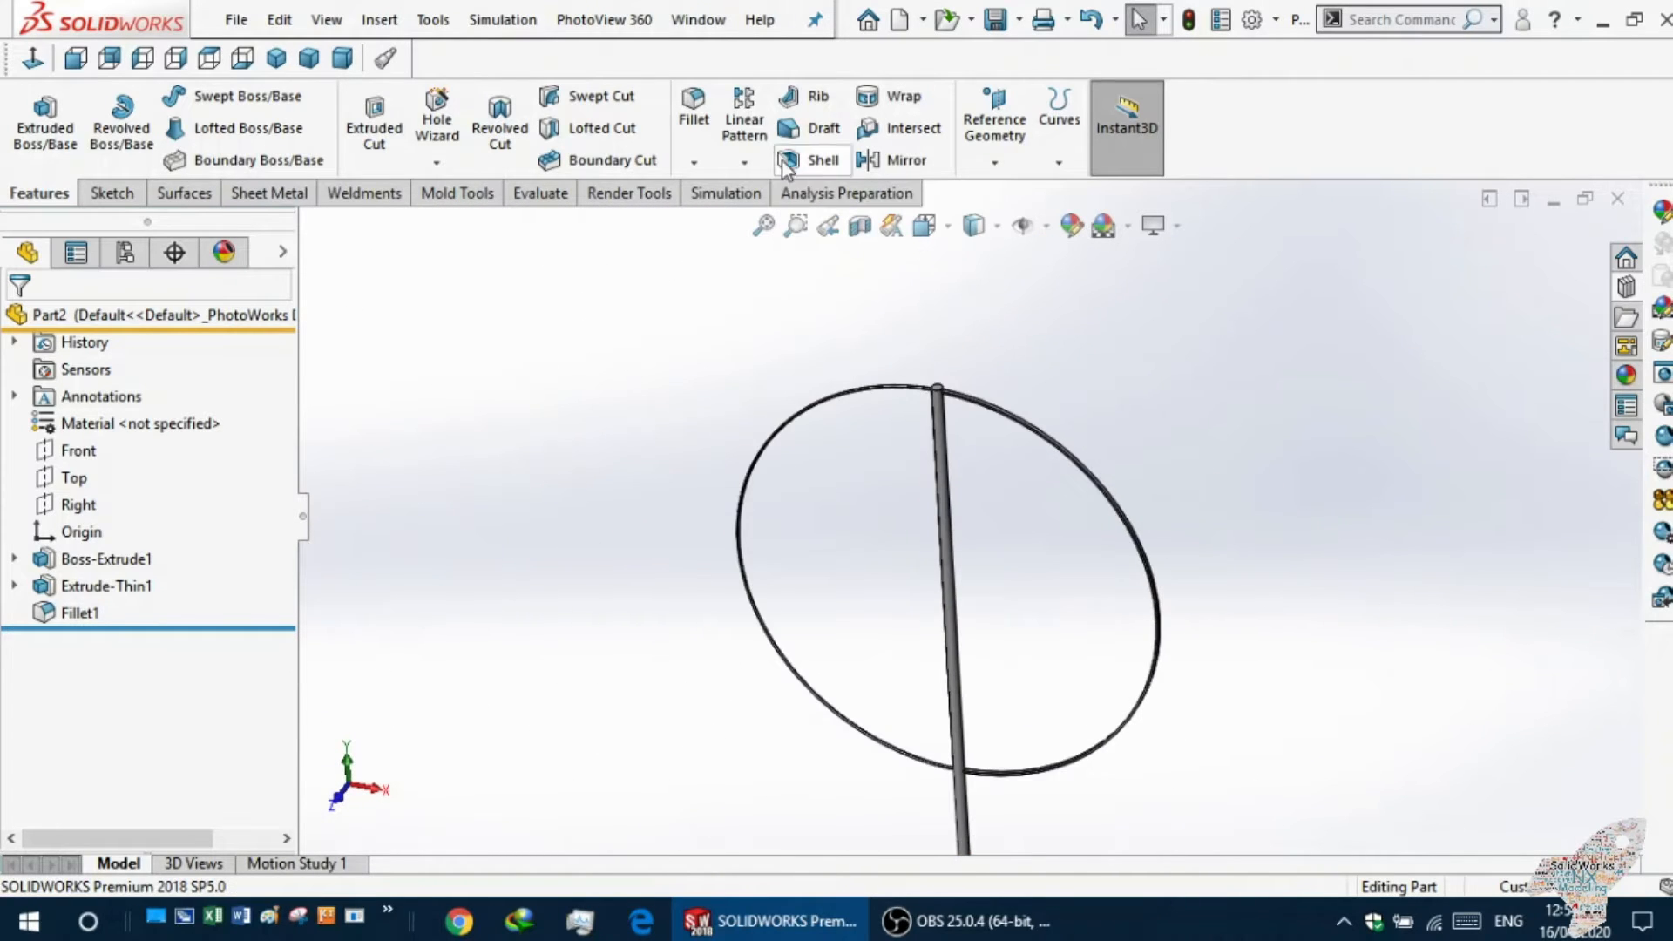
# Start a circular pattern and select the rod's cylindrical face as the rotation axis.
pyautogui.click(744, 163)
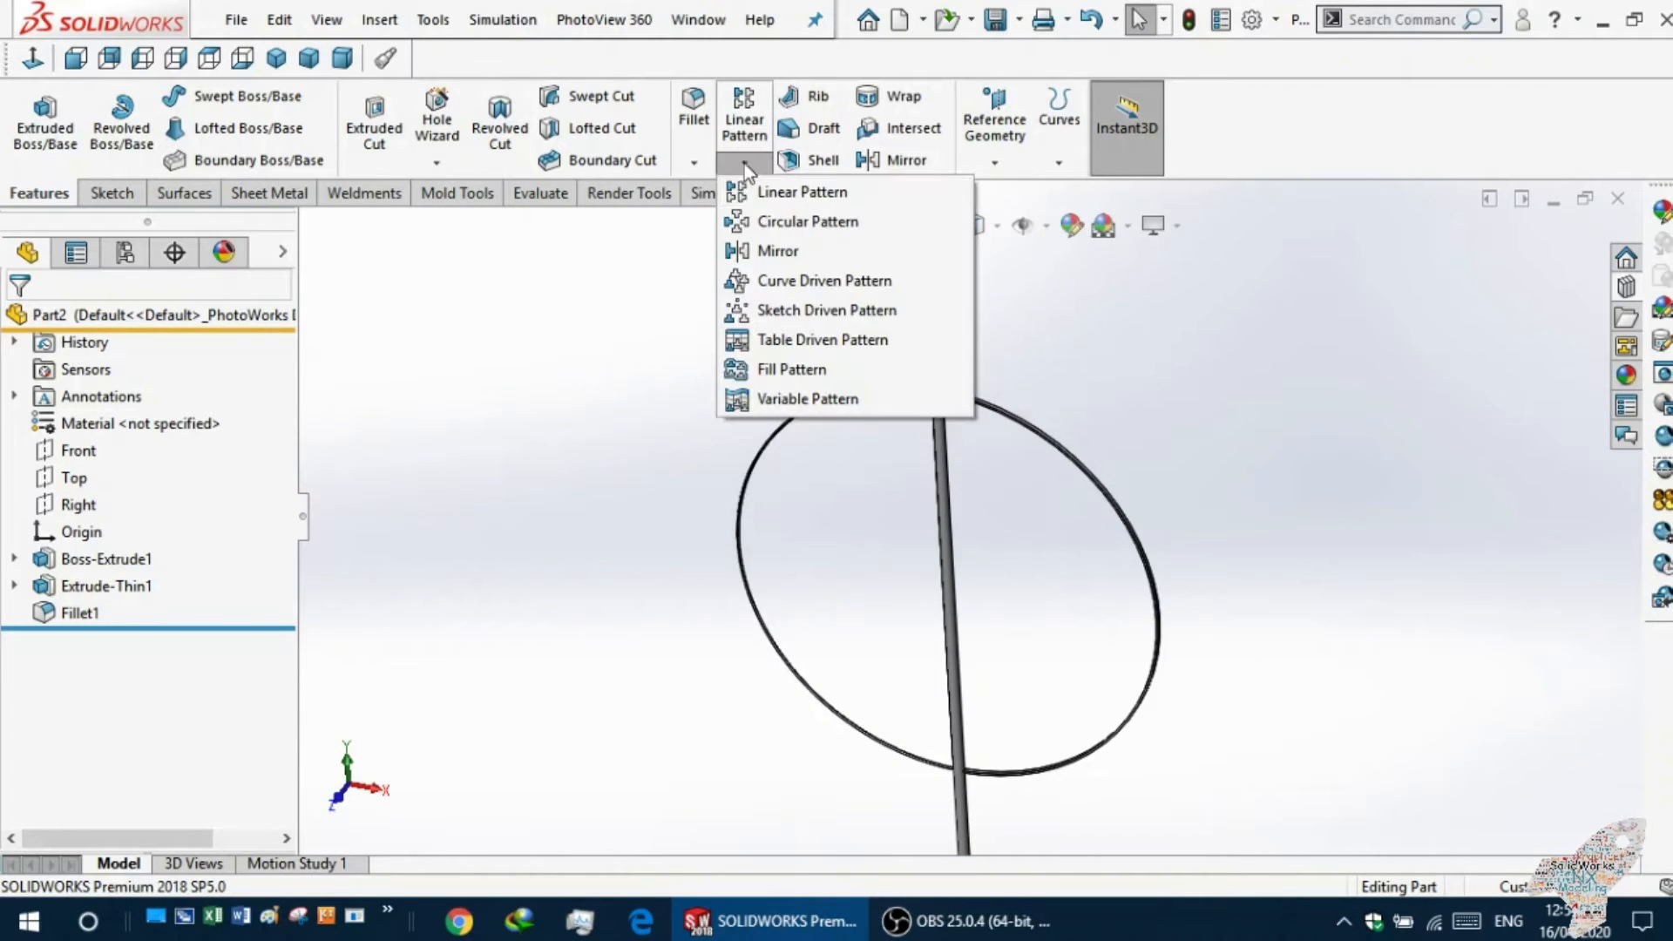
pyautogui.click(751, 223)
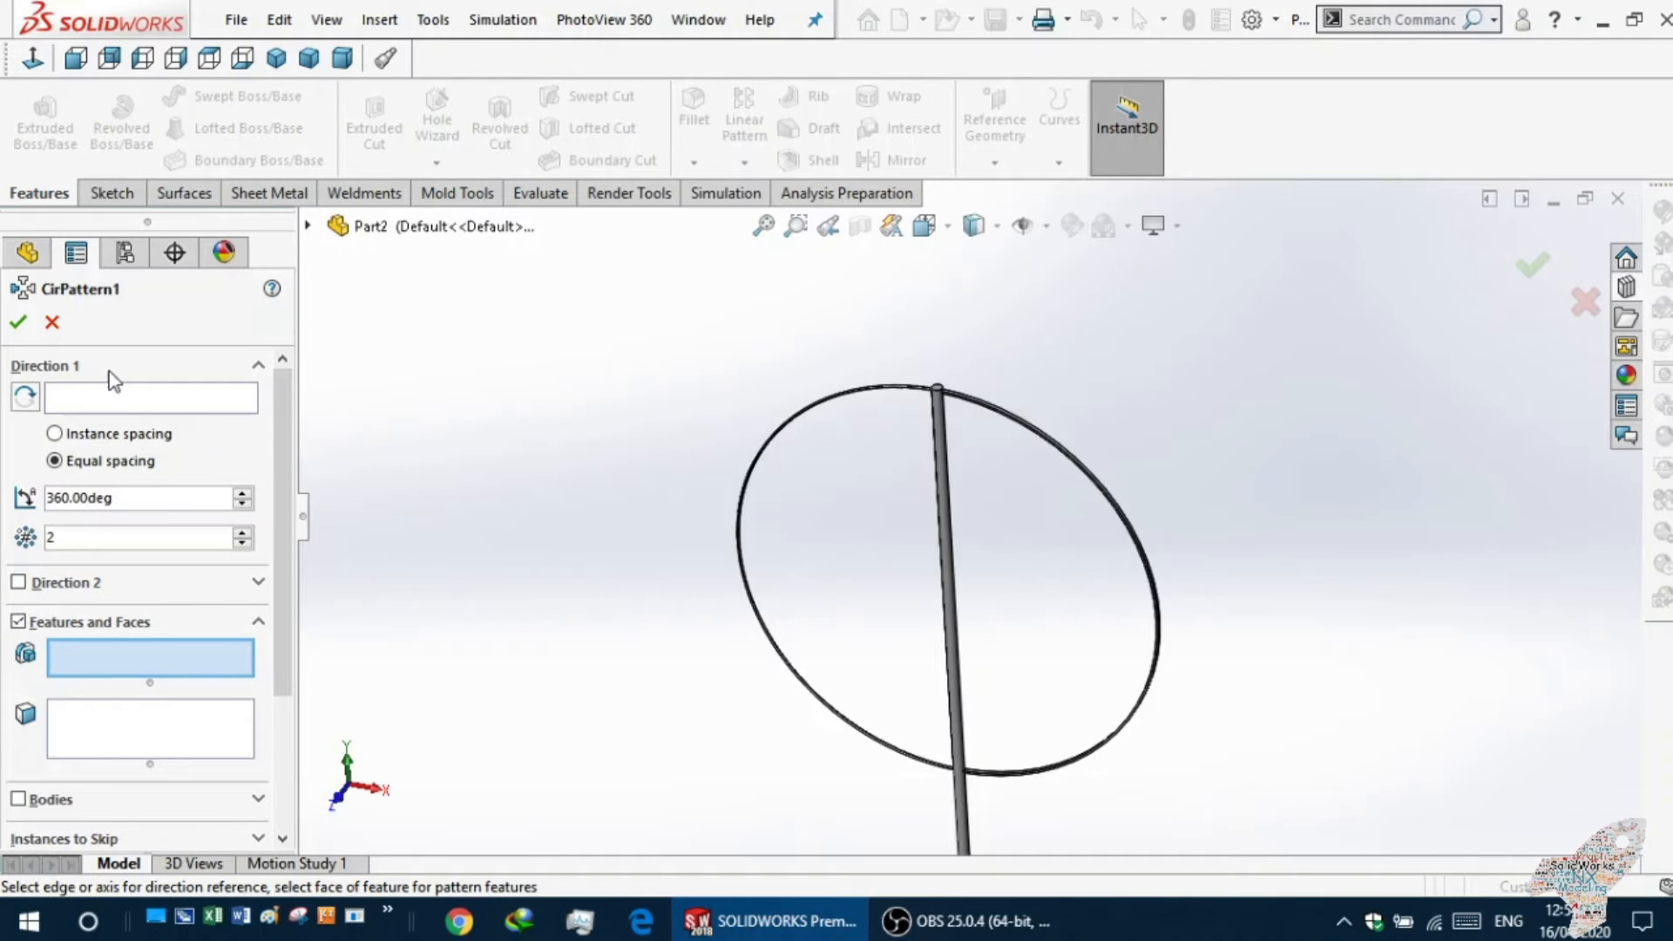
pyautogui.click(109, 400)
pyautogui.scroll(-5, 941, 551)
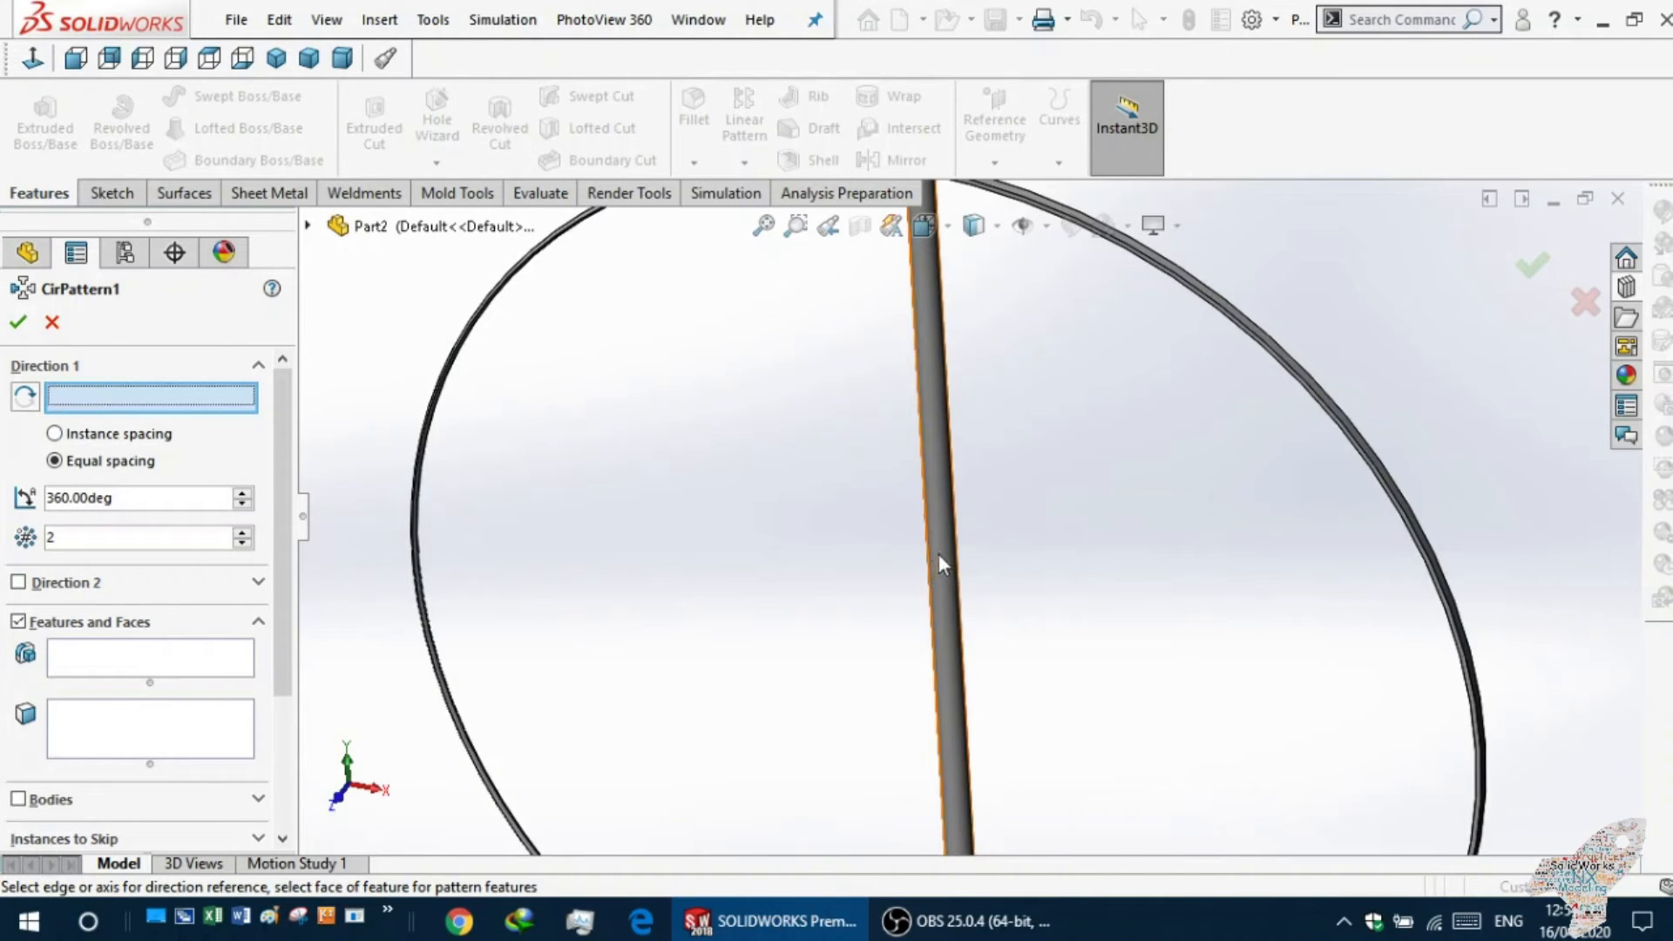
pyautogui.click(939, 548)
pyautogui.scroll(3, 862, 523)
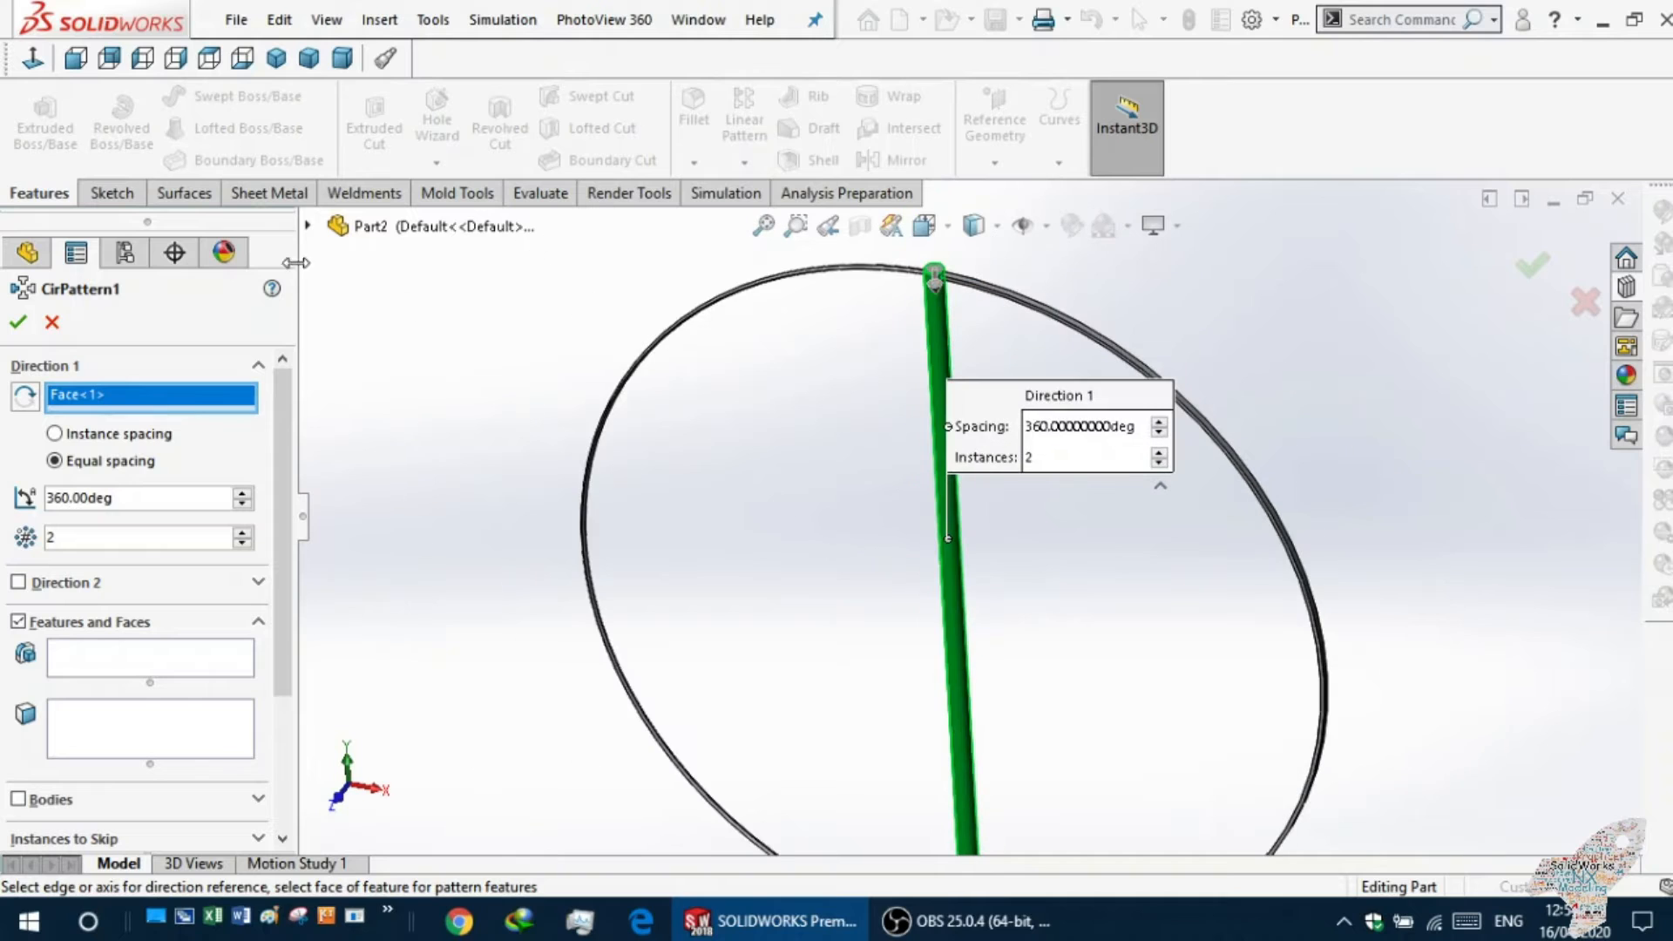
# Pattern the thin ring extrusion around the rod with 24 equally spaced instances over 360 degrees and create the pattern.
pyautogui.click(308, 227)
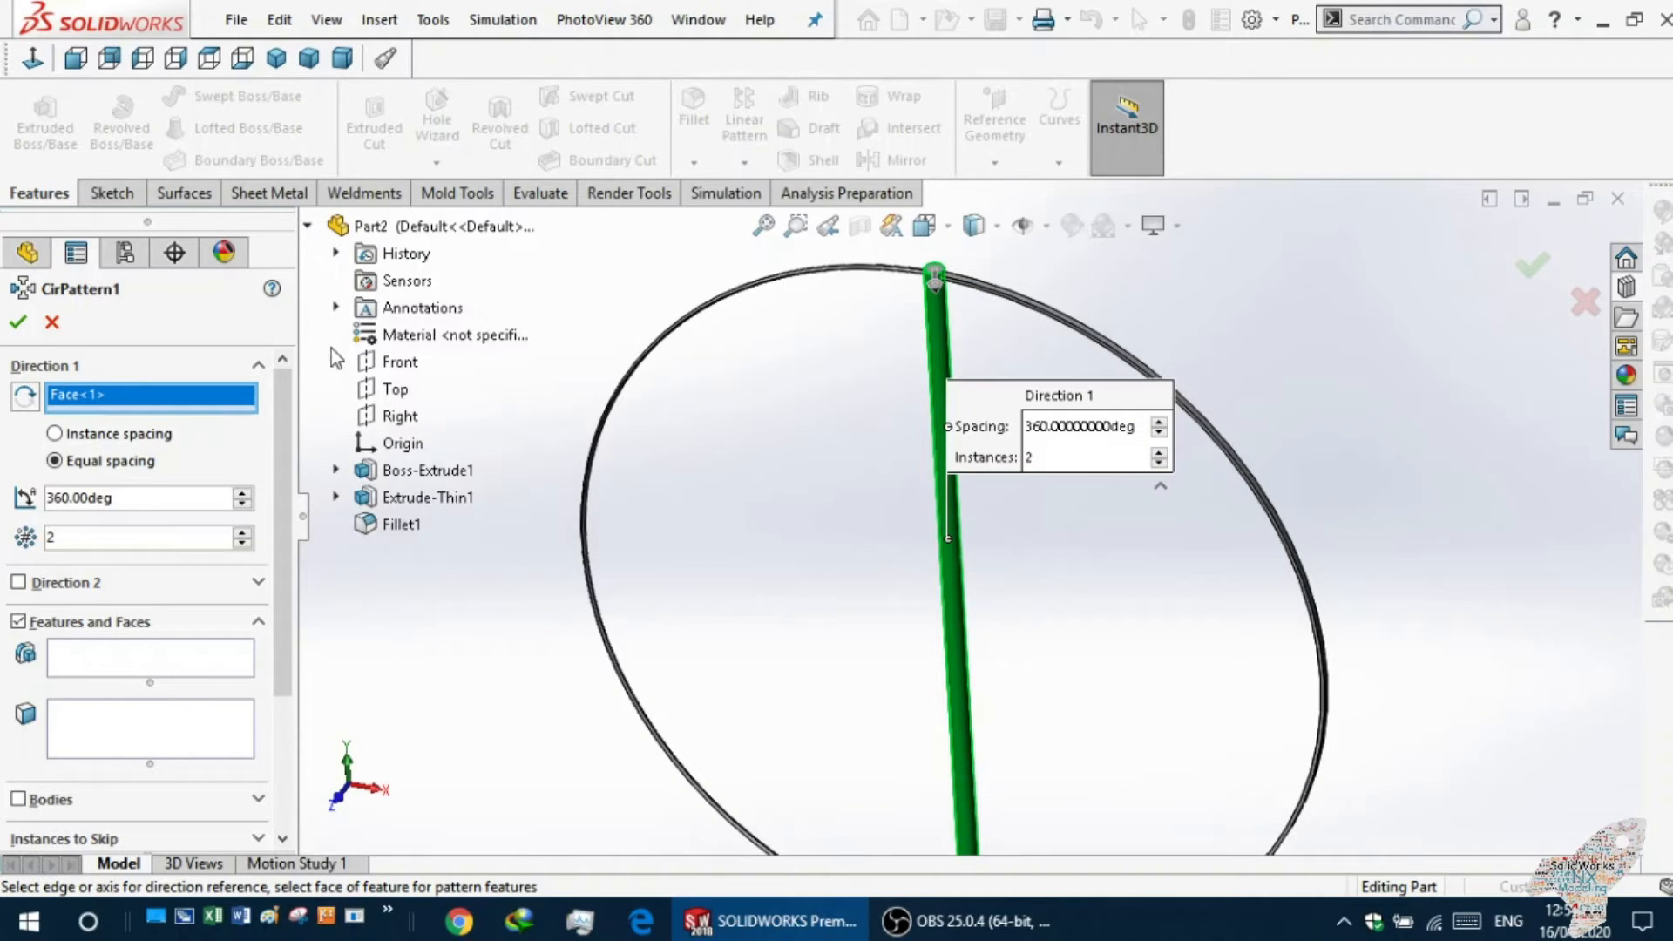
pyautogui.click(409, 497)
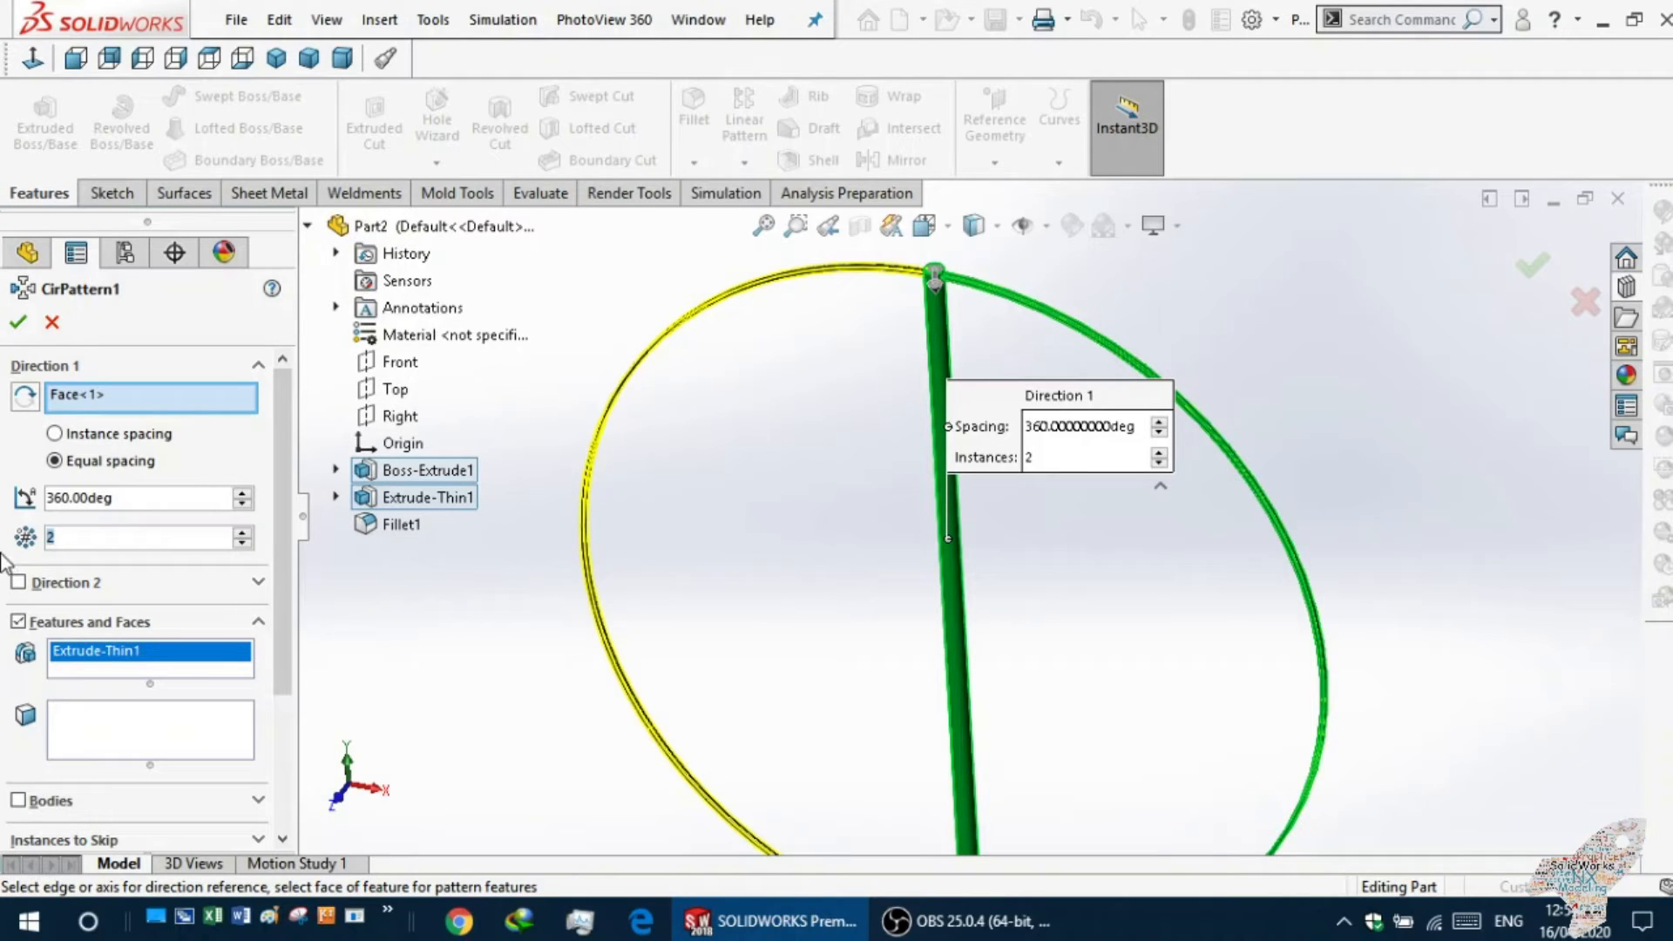
pyautogui.write('24')
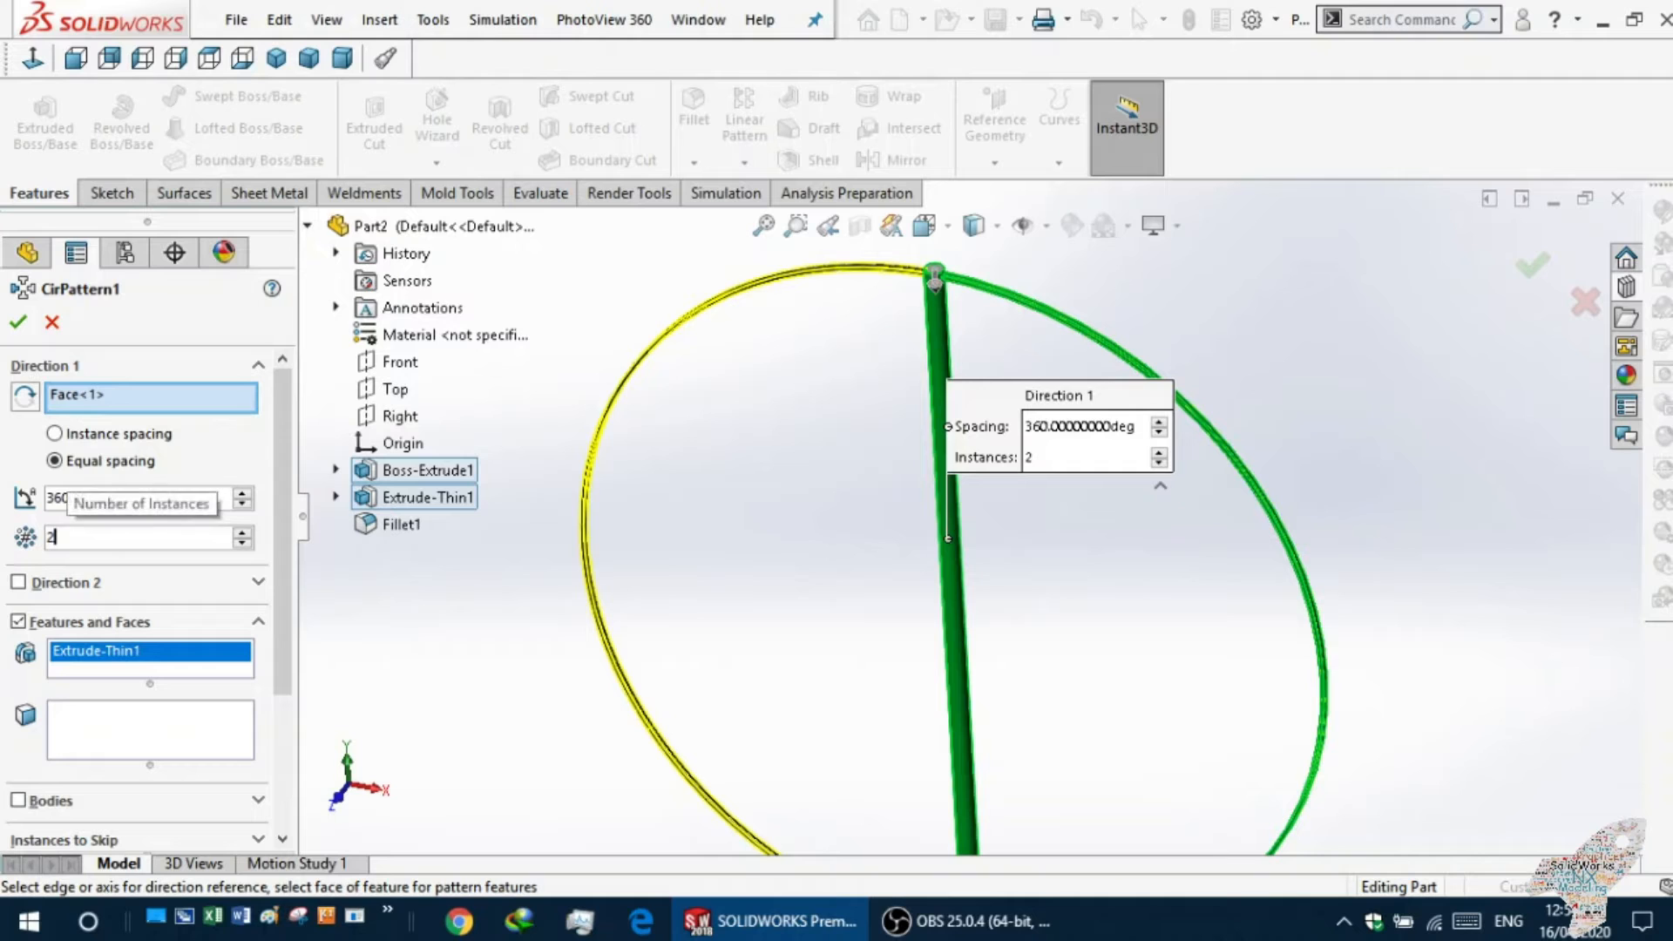
pyautogui.press('Return')
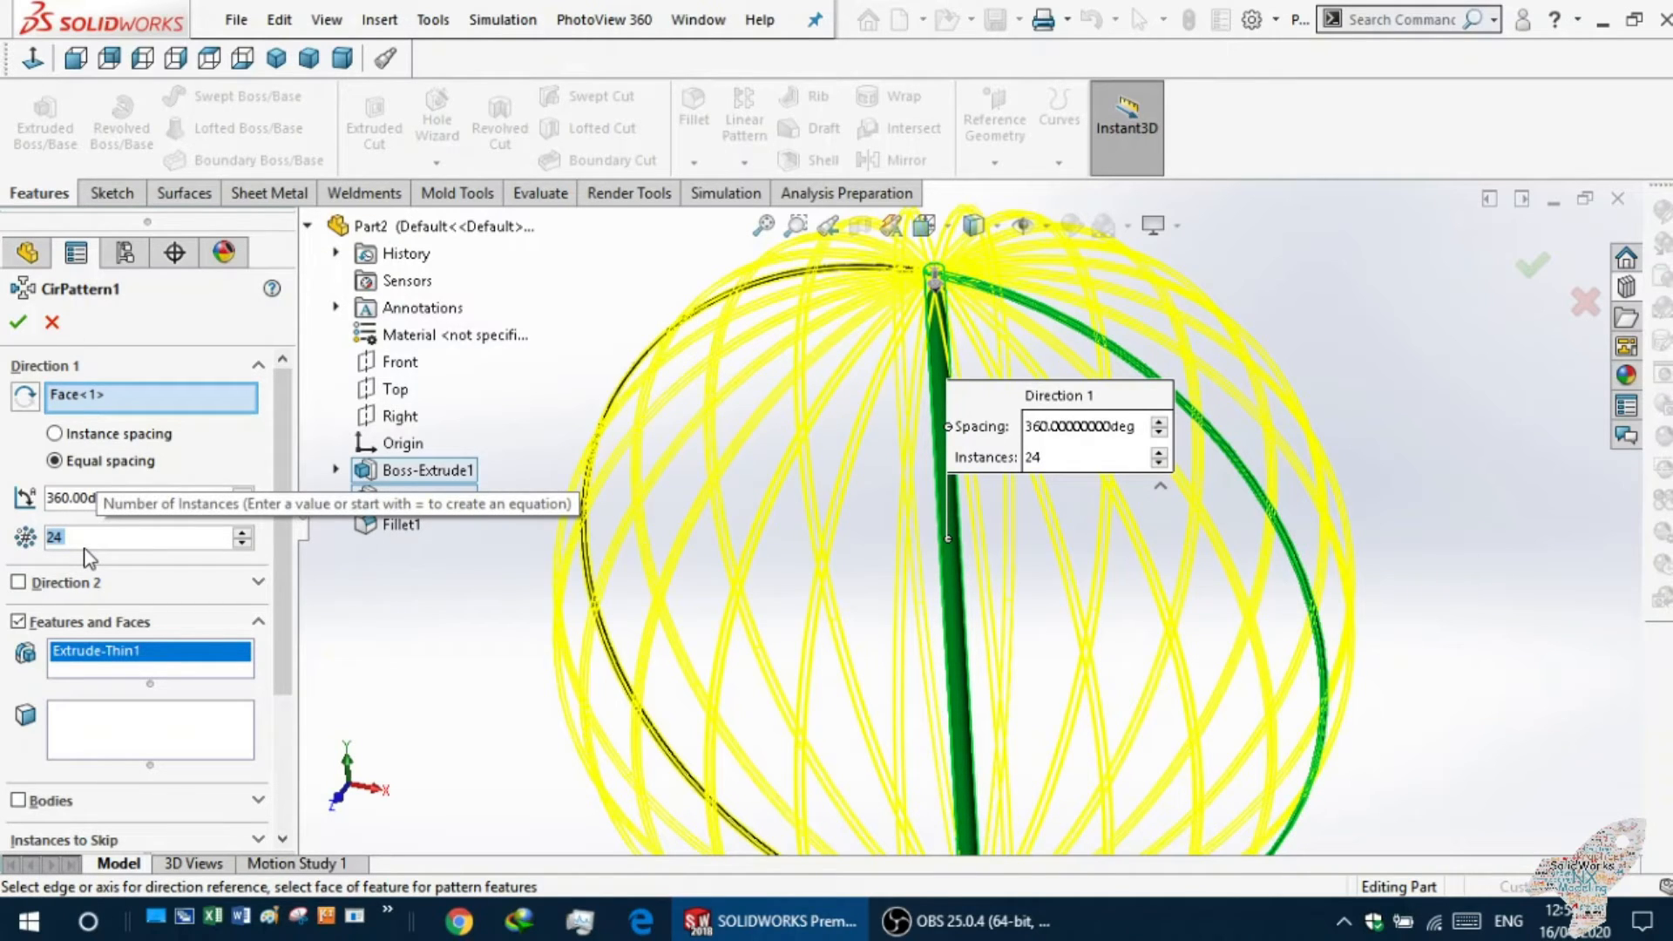
pyautogui.scroll(3, 950, 558)
pyautogui.moveTo(654, 598); pyautogui.dragTo(622, 571, button='middle')
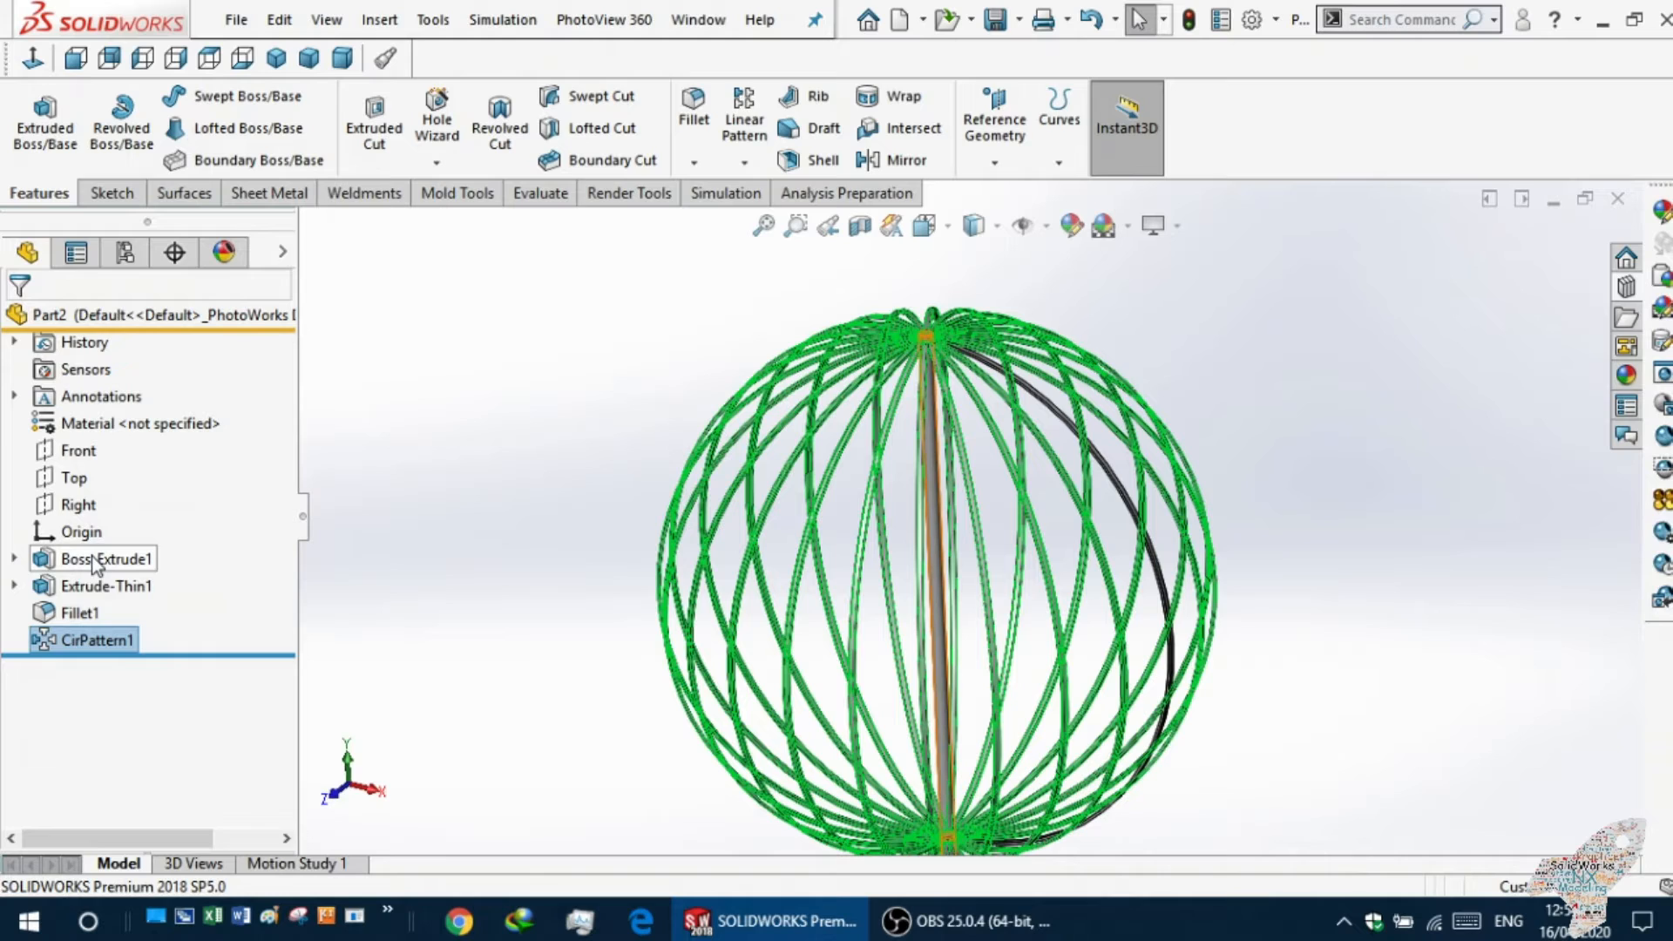
# Examine the patterned ring cage and the rod from several angles, close up and as a whole.
pyautogui.click(649, 704)
pyautogui.moveTo(645, 706); pyautogui.dragTo(584, 762, button='middle')
pyautogui.scroll(-5, 961, 465)
pyautogui.scroll(5, 960, 466)
pyautogui.moveTo(863, 432); pyautogui.dragTo(837, 508, button='middle')
pyautogui.scroll(5, 843, 485)
pyautogui.scroll(6, 857, 457)
pyautogui.scroll(-3, 913, 560)
pyautogui.scroll(5, 902, 631)
pyautogui.scroll(-4, 899, 650)
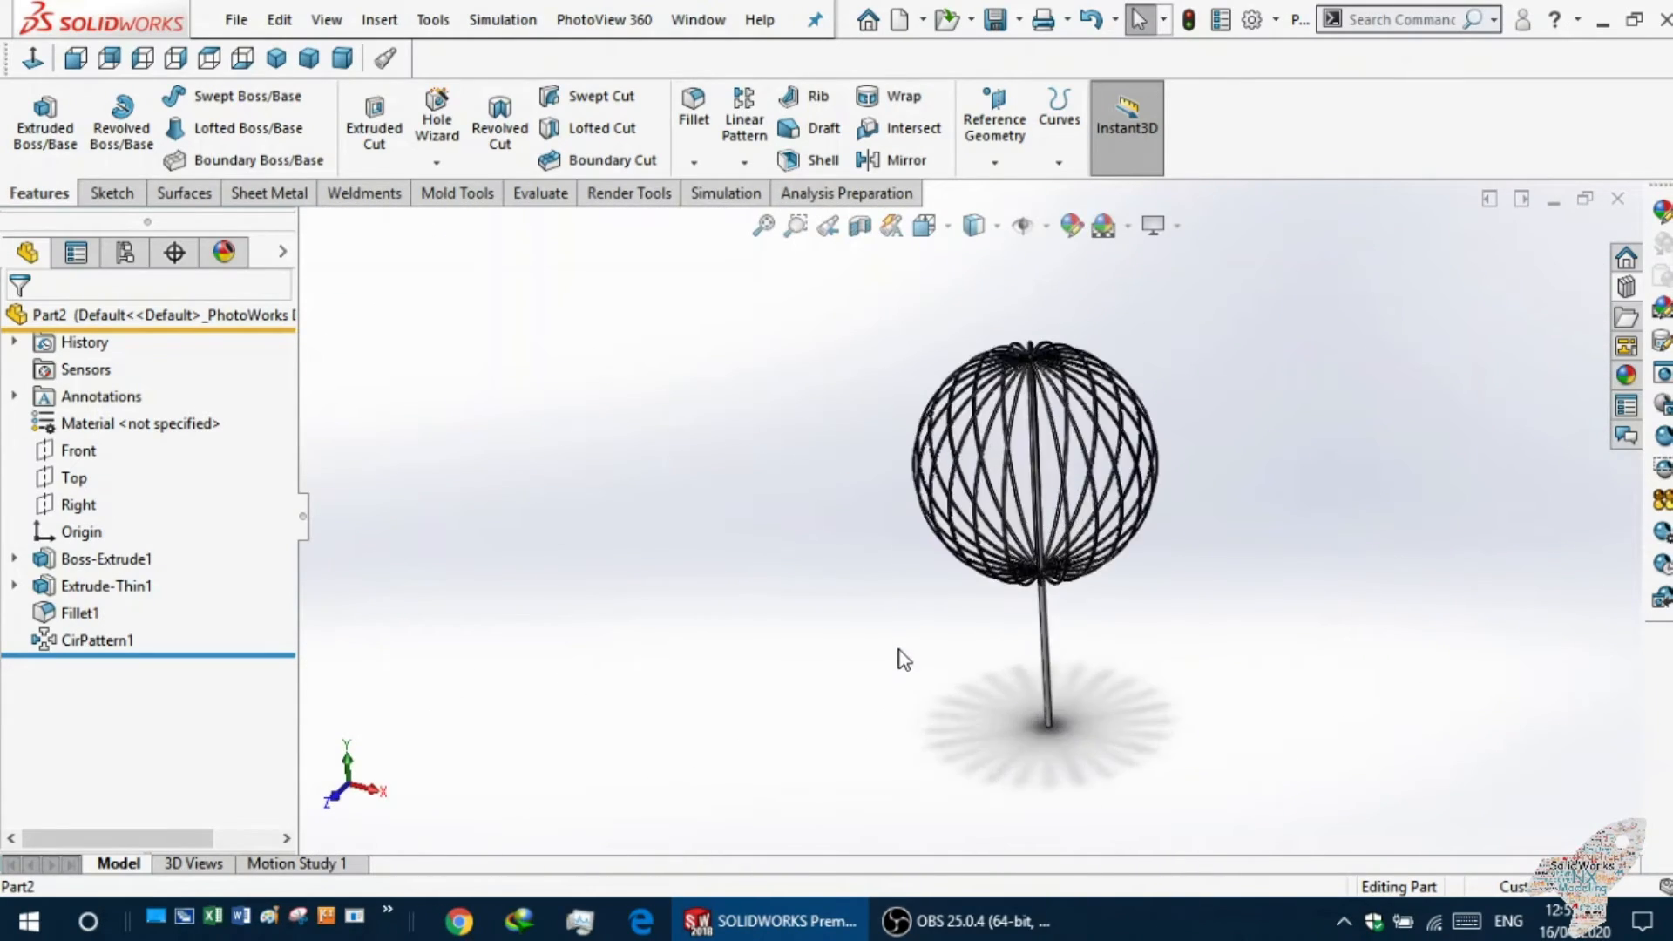
pyautogui.scroll(-3, 904, 660)
pyautogui.moveTo(915, 646); pyautogui.dragTo(907, 592, button='middle')
pyautogui.scroll(4, 966, 530)
pyautogui.scroll(-3, 1019, 337)
pyautogui.scroll(3, 904, 694)
pyautogui.scroll(-4, 945, 848)
pyautogui.scroll(-3, 1113, 687)
pyautogui.moveTo(1113, 688)
pyautogui.mouseDown(button='middle')
pyautogui.moveTo(1131, 693)
pyautogui.moveTo(1116, 732)
pyautogui.moveTo(1137, 686)
pyautogui.mouseUp(button='middle')
pyautogui.scroll(3, 1219, 591)
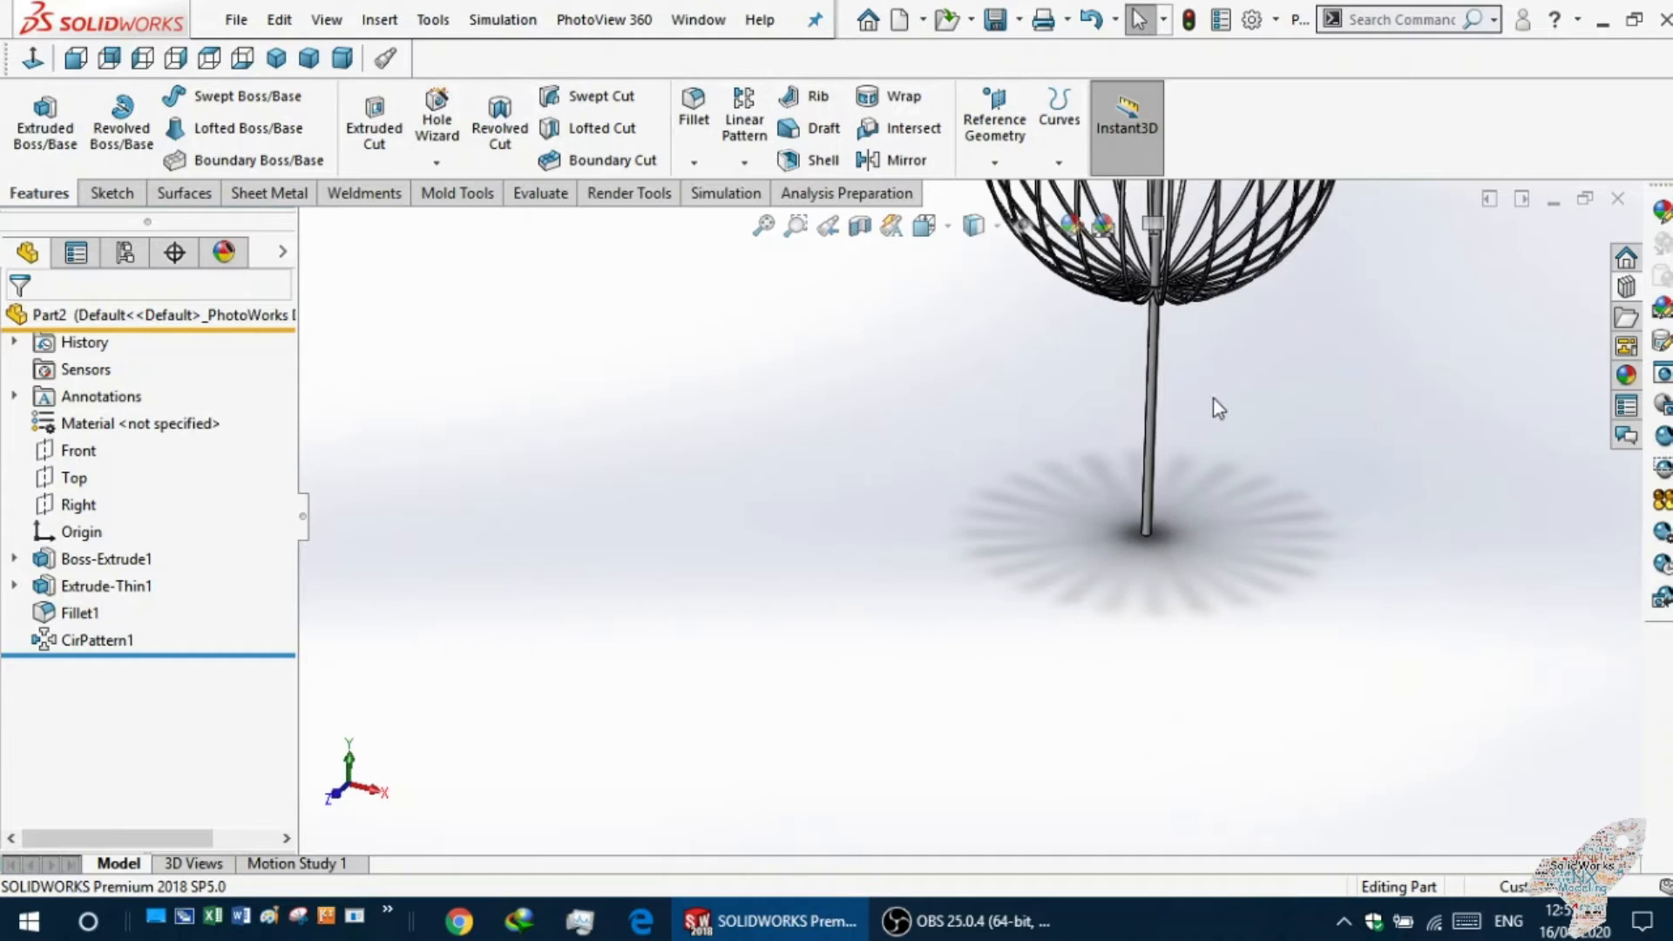
# Fillet the circular edge at the rod's top end with a symmetric 2 mm radius.
pyautogui.scroll(3, 1211, 375)
pyautogui.scroll(-3, 952, 373)
pyautogui.scroll(-8, 1130, 371)
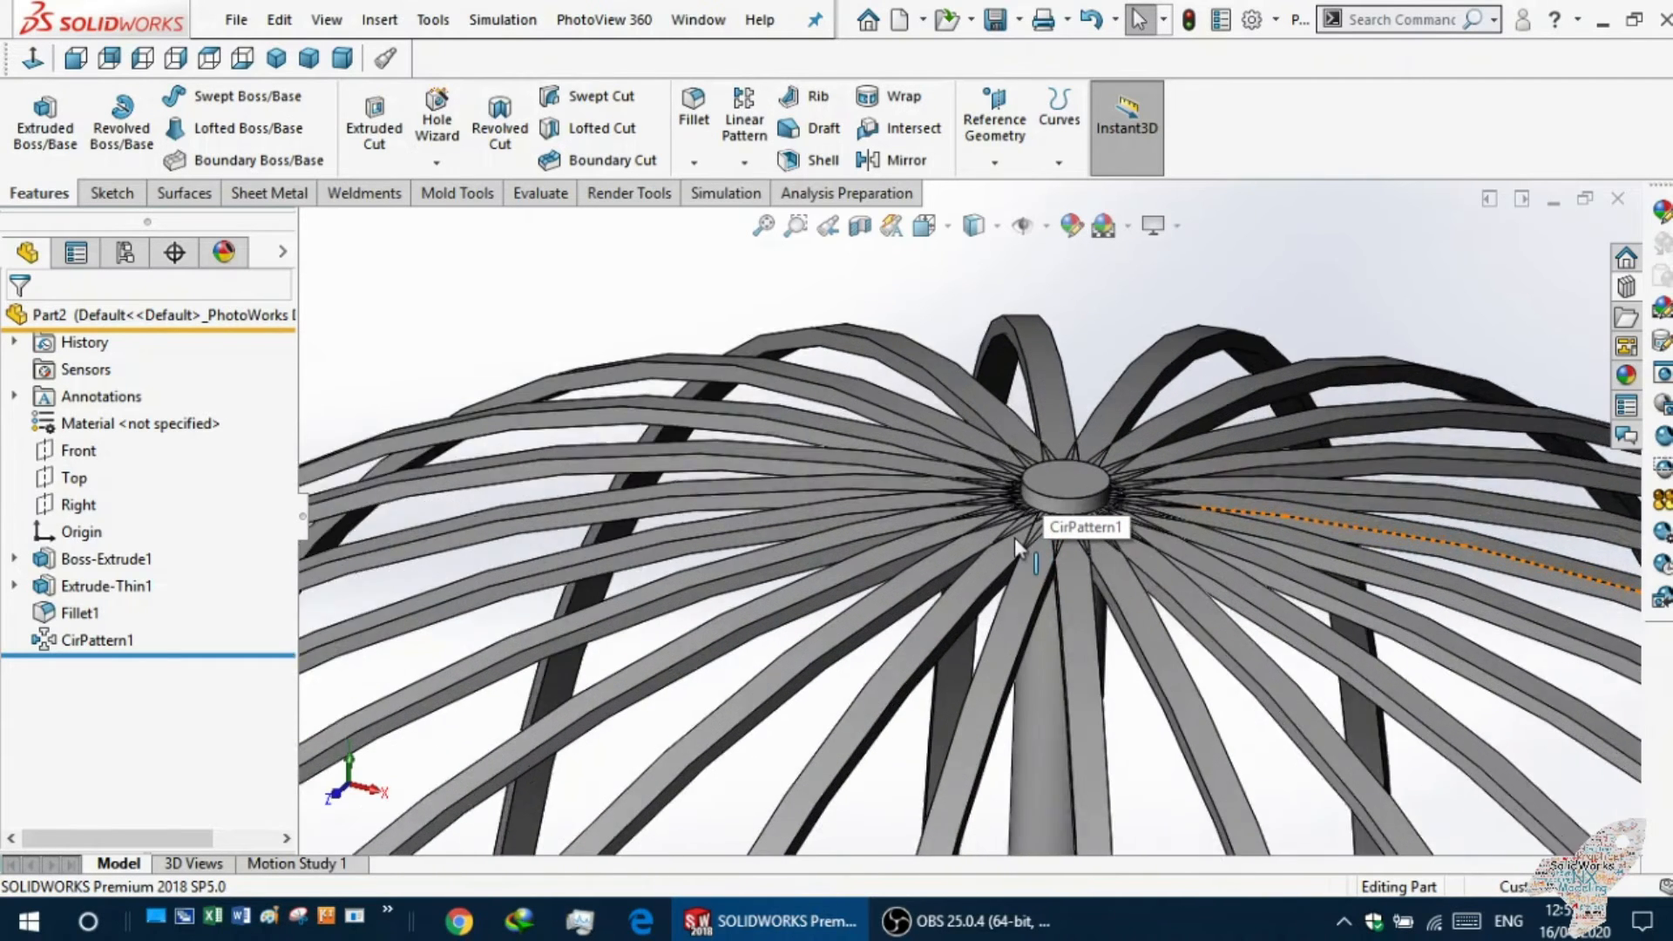
pyautogui.scroll(-4, 1018, 532)
pyautogui.click(707, 115)
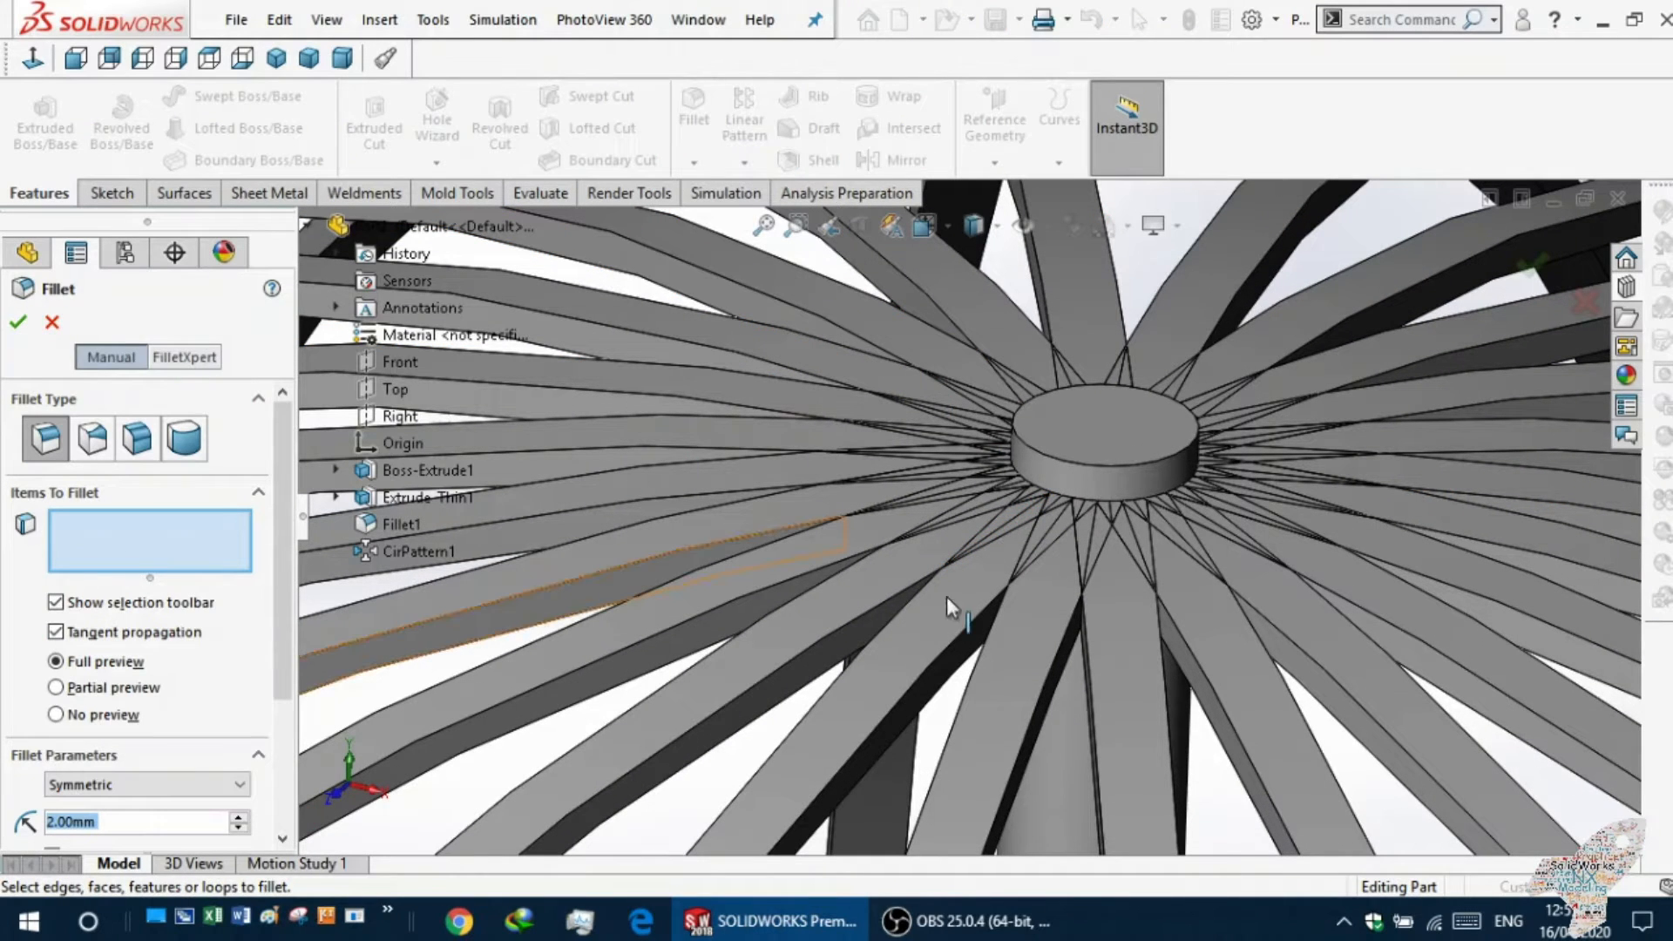
pyautogui.click(1101, 466)
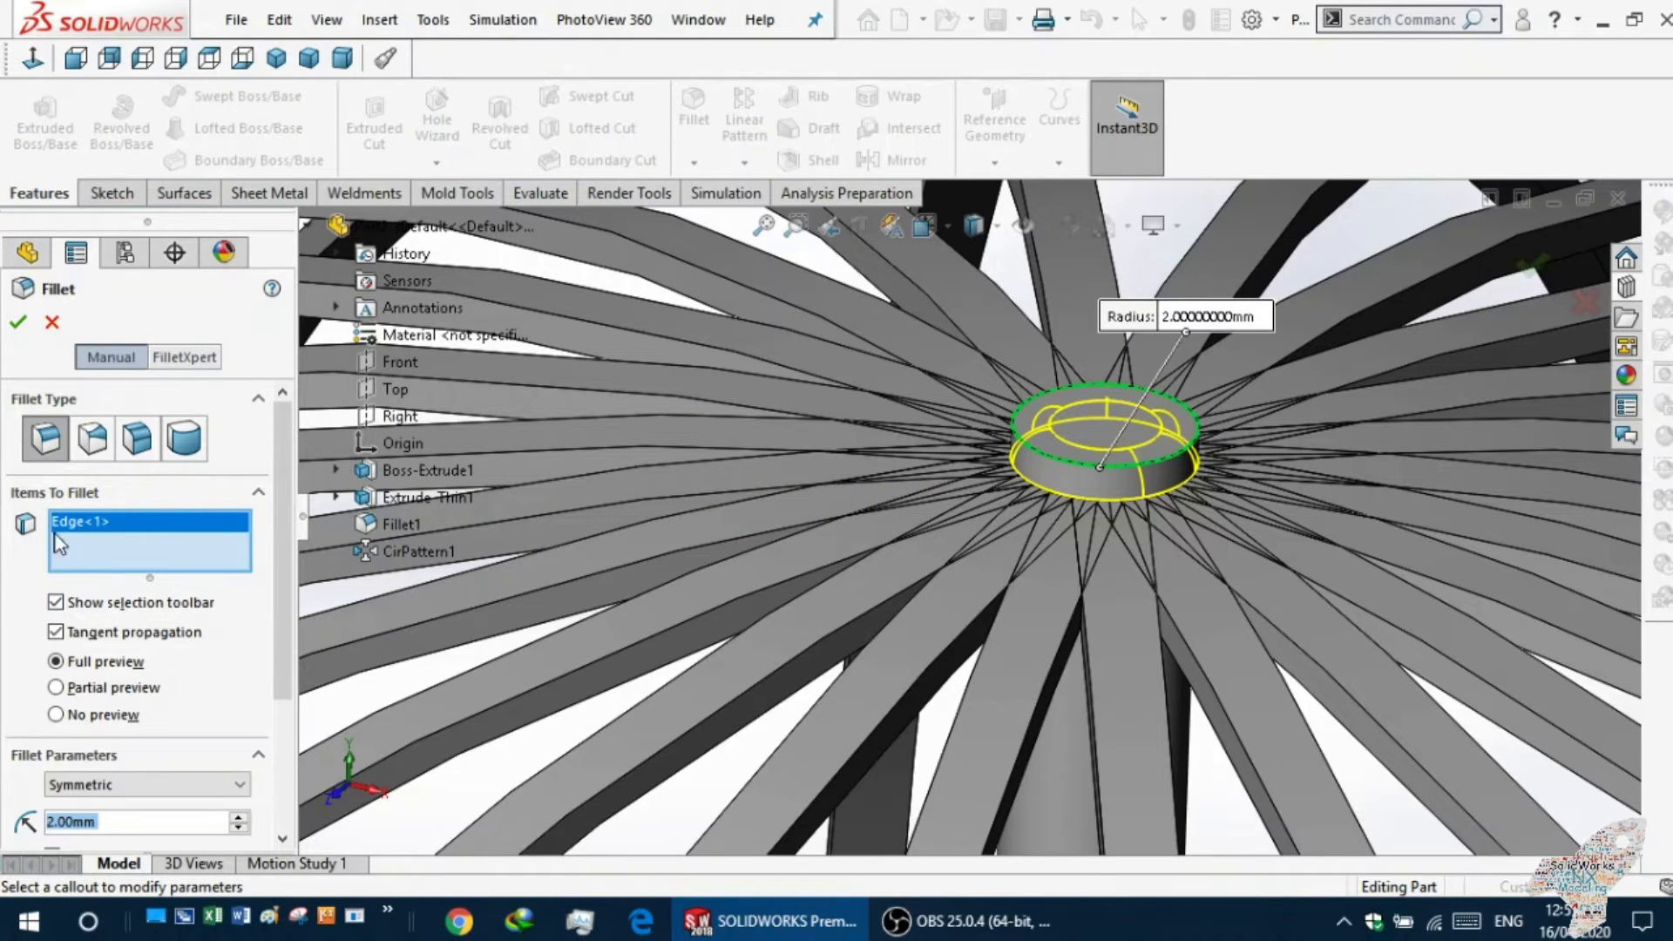
pyautogui.click(17, 322)
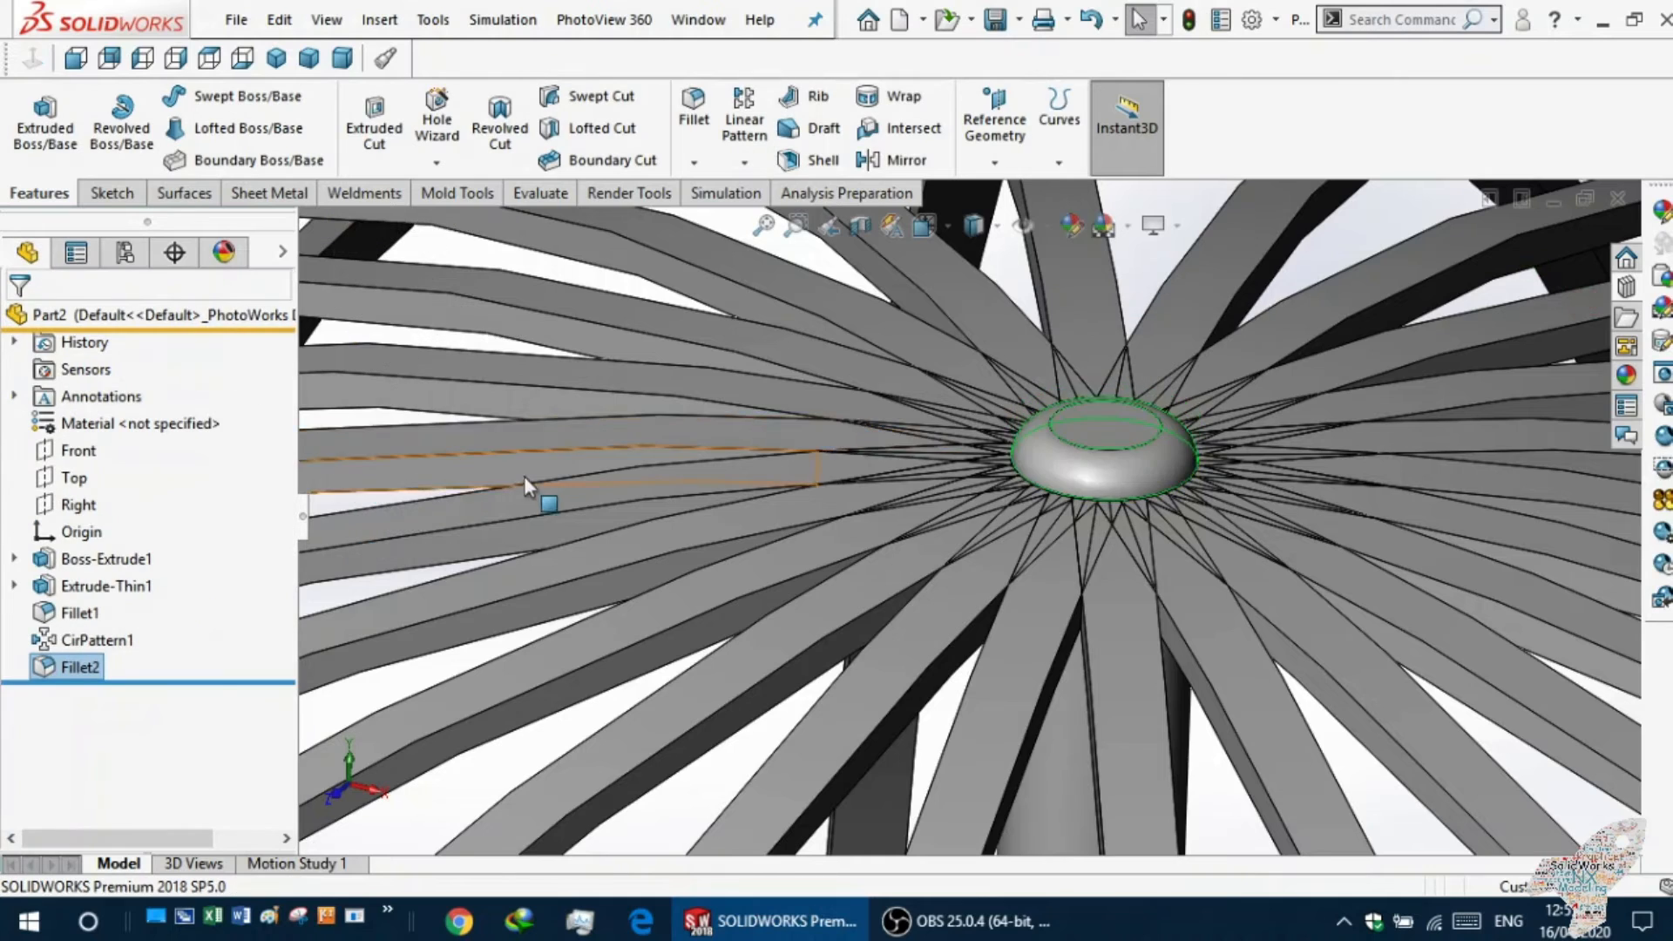
# Start another fillet and select the flat face at the rod's bottom end.
pyautogui.moveTo(496, 468); pyautogui.dragTo(554, 546, button='middle')
pyautogui.scroll(12, 557, 549)
pyautogui.scroll(-5, 816, 716)
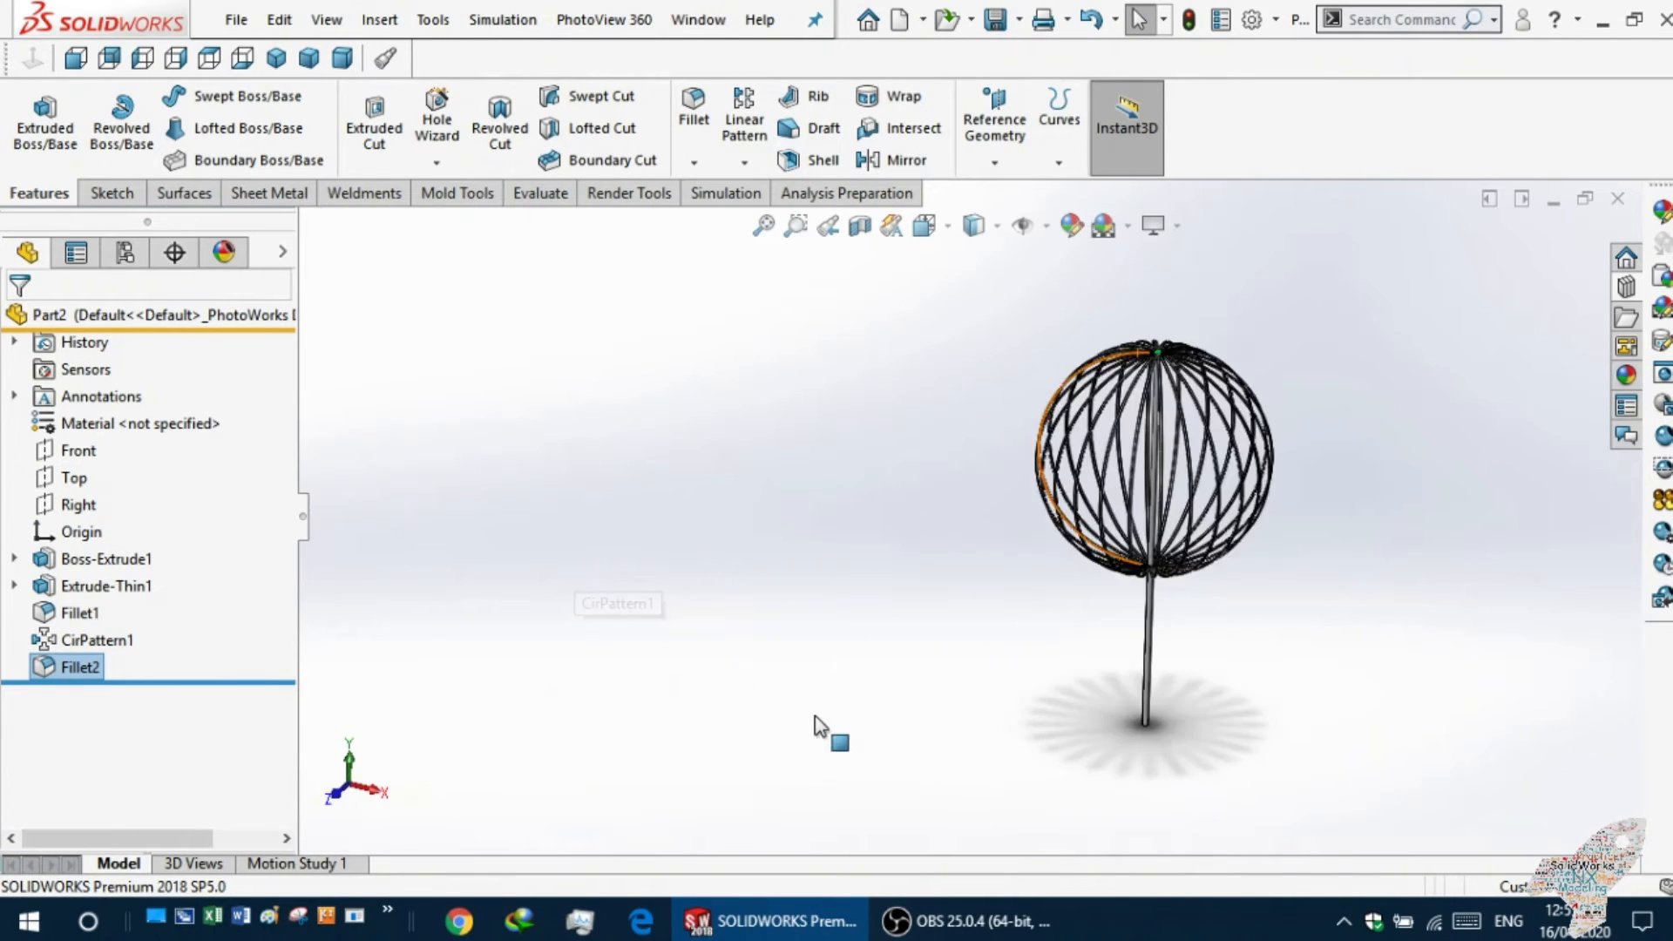
pyautogui.moveTo(886, 729); pyautogui.dragTo(1270, 694, button='middle')
pyautogui.scroll(-8, 1281, 743)
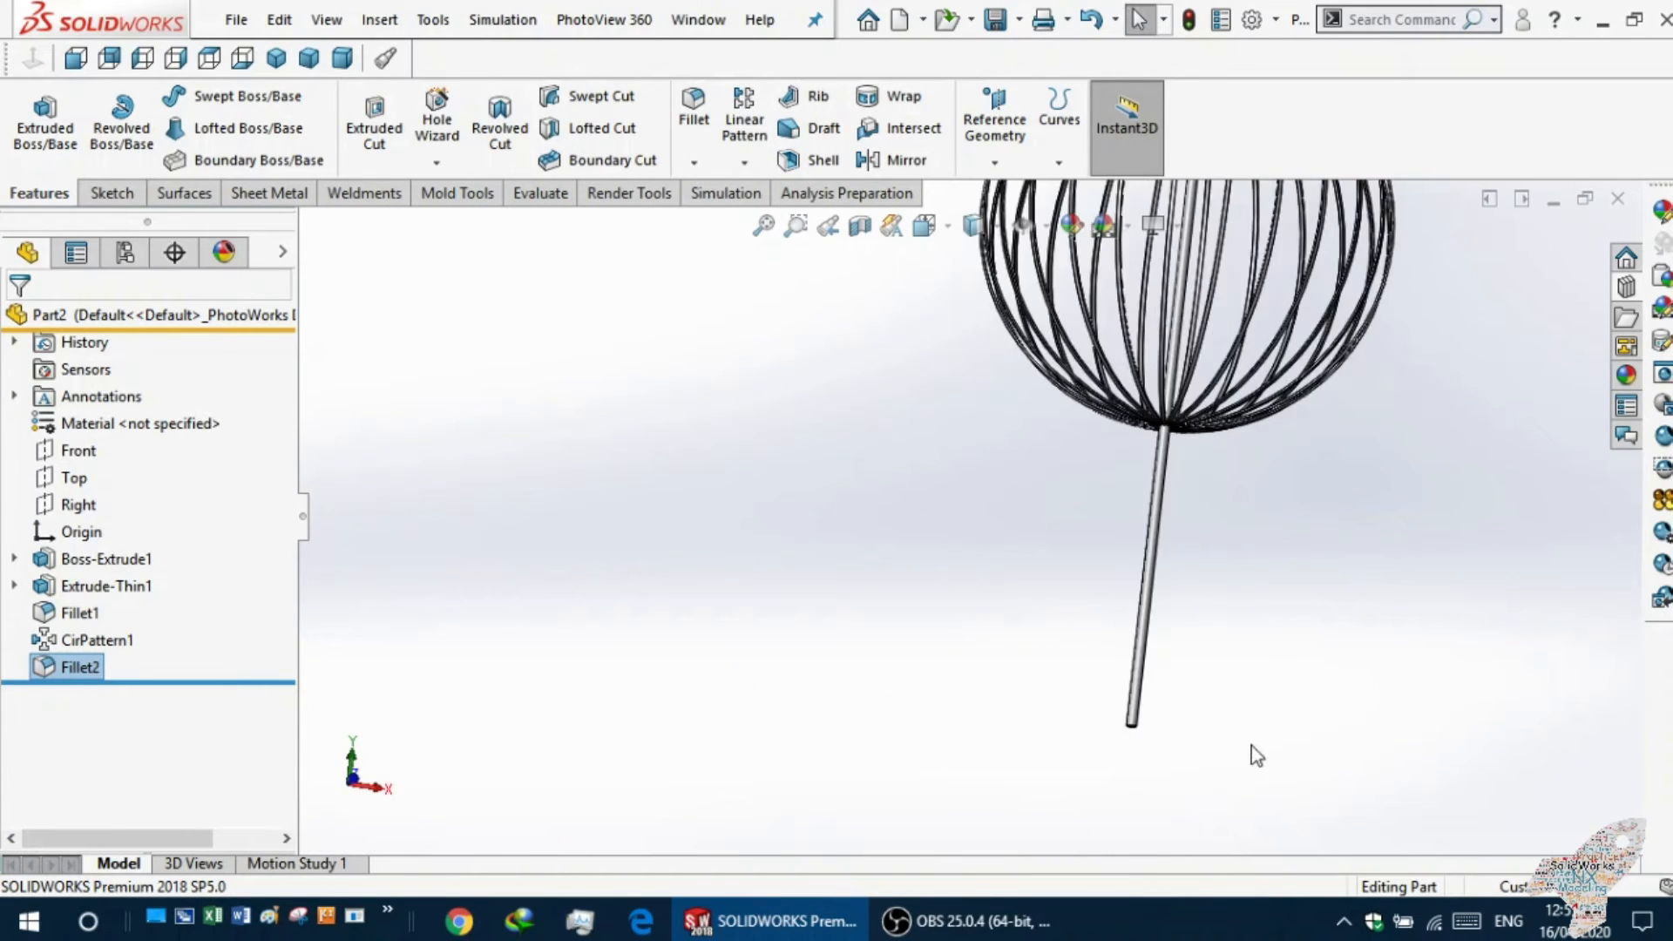
pyautogui.scroll(-5, 1127, 749)
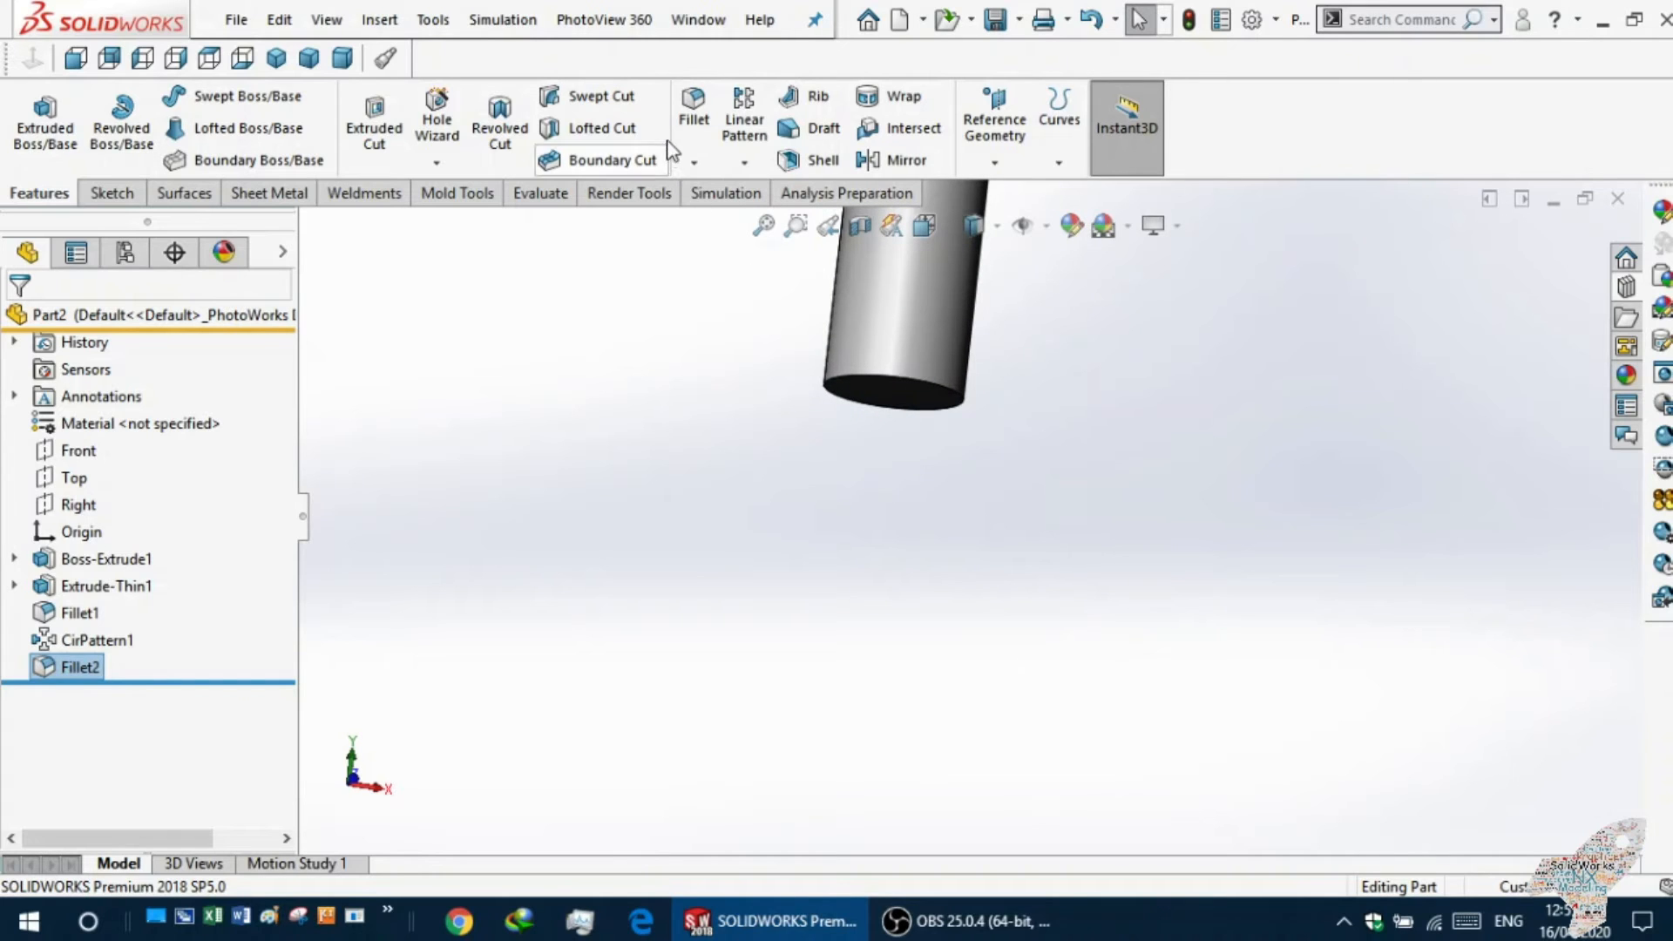
pyautogui.click(694, 112)
pyautogui.scroll(-3, 871, 405)
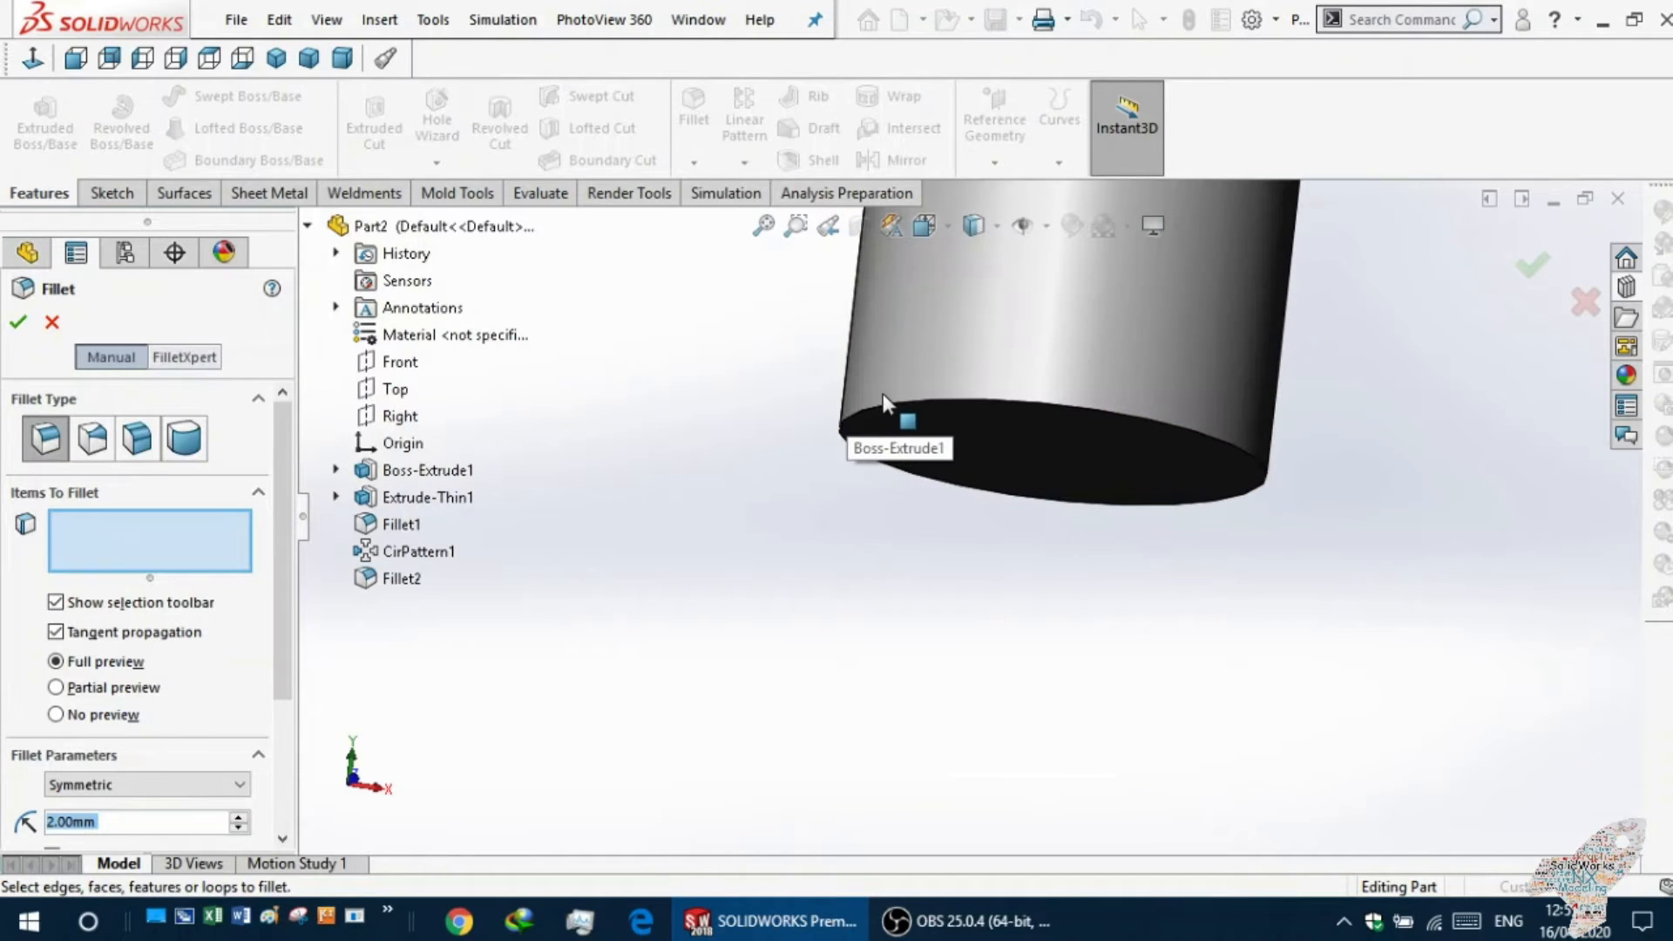
pyautogui.click(885, 410)
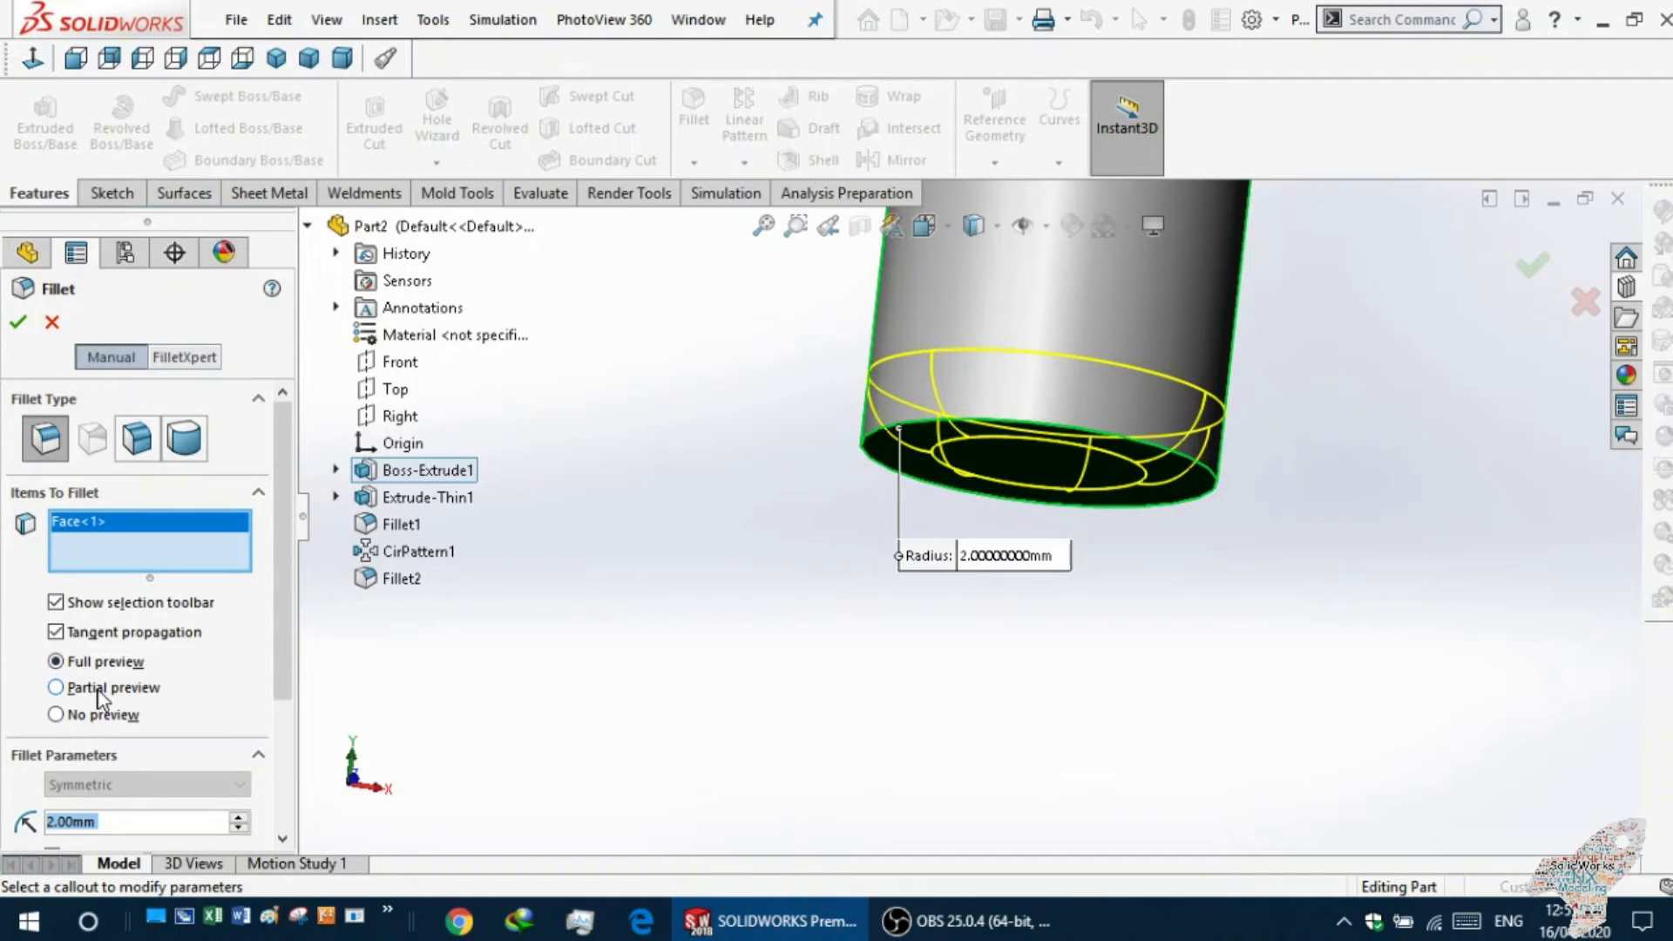
# Try radii of 10 mm and 8 mm for the fillet on the rod's bottom end.
pyautogui.write('10')
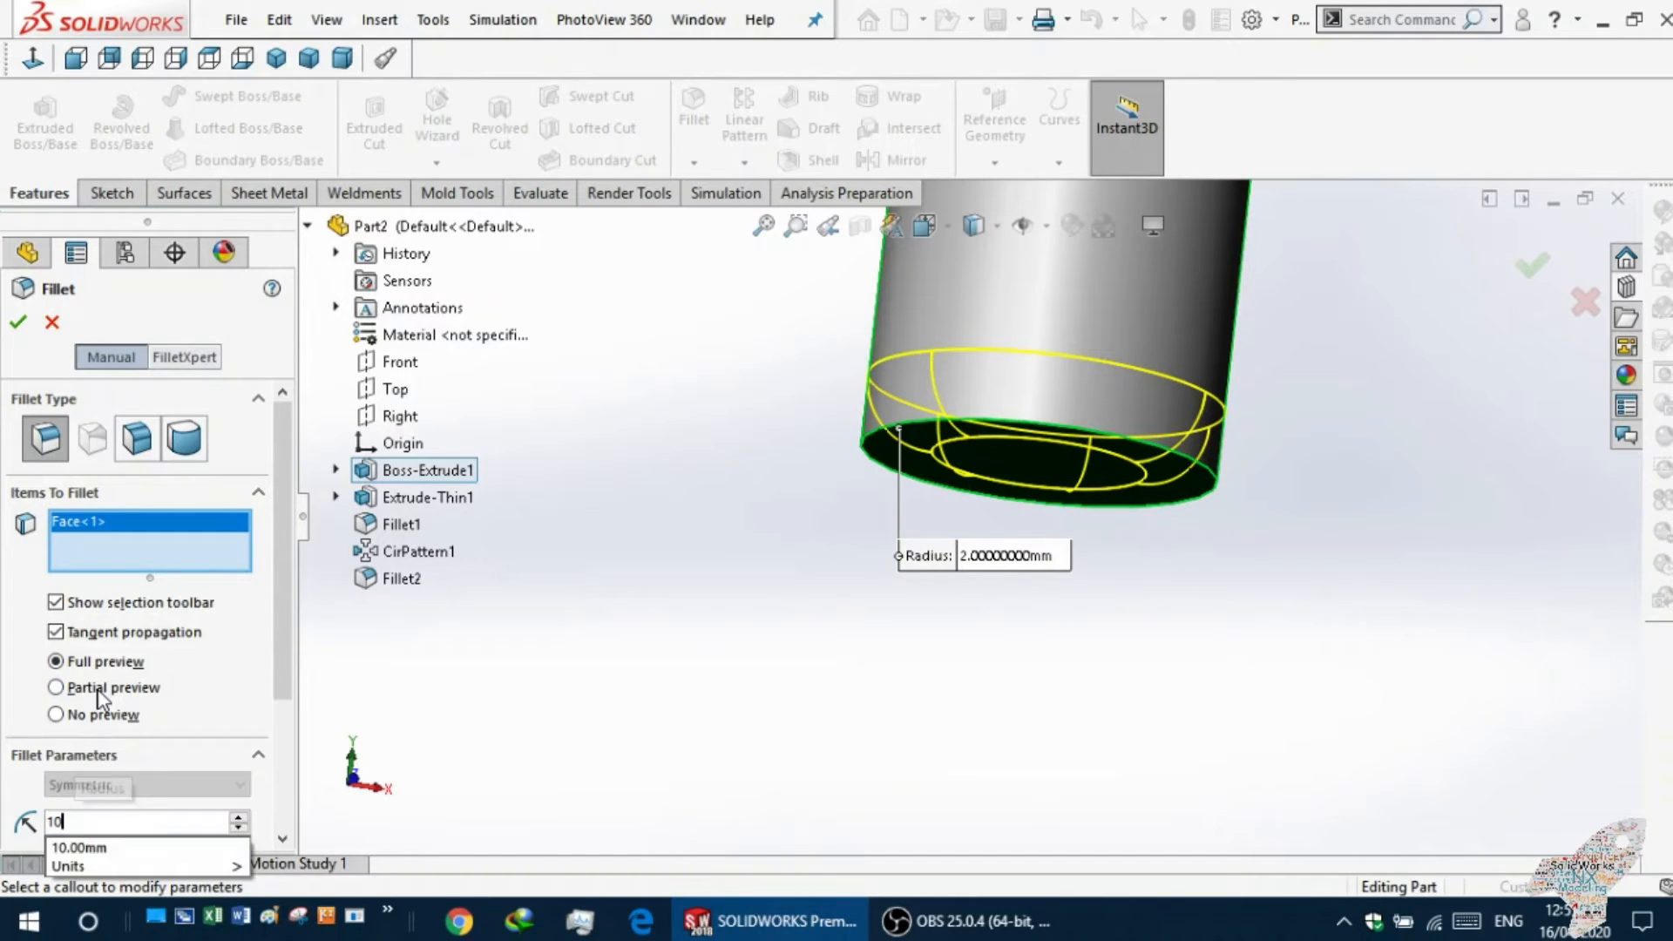
pyautogui.press('Return')
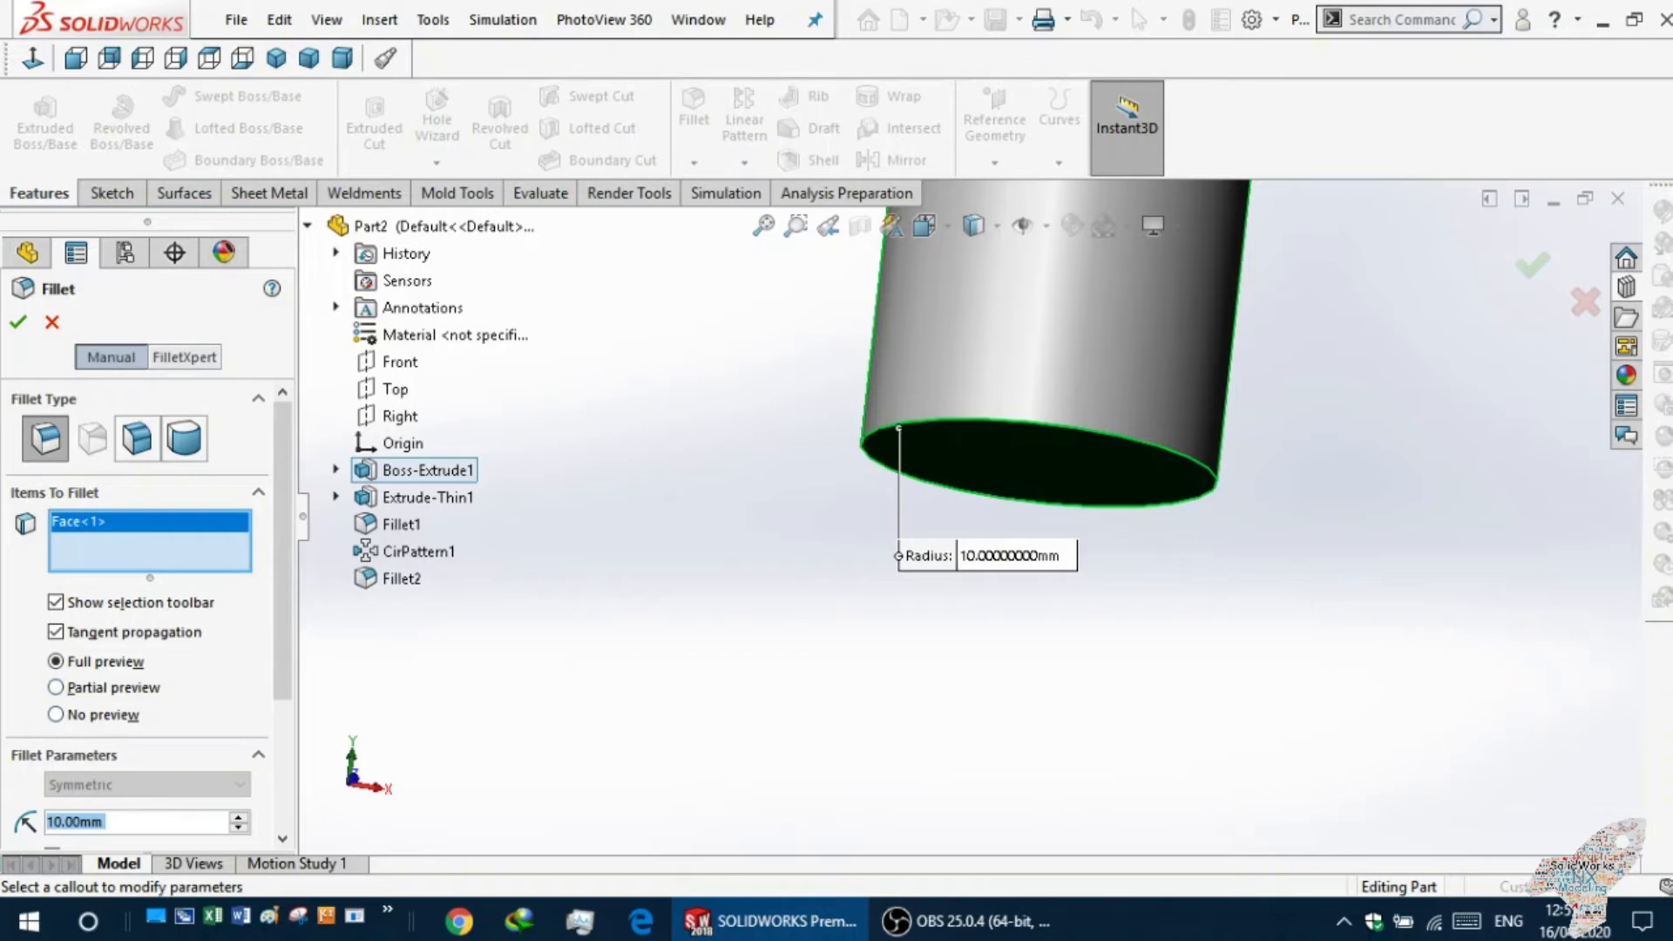
pyautogui.write('8')
pyautogui.press('Return')
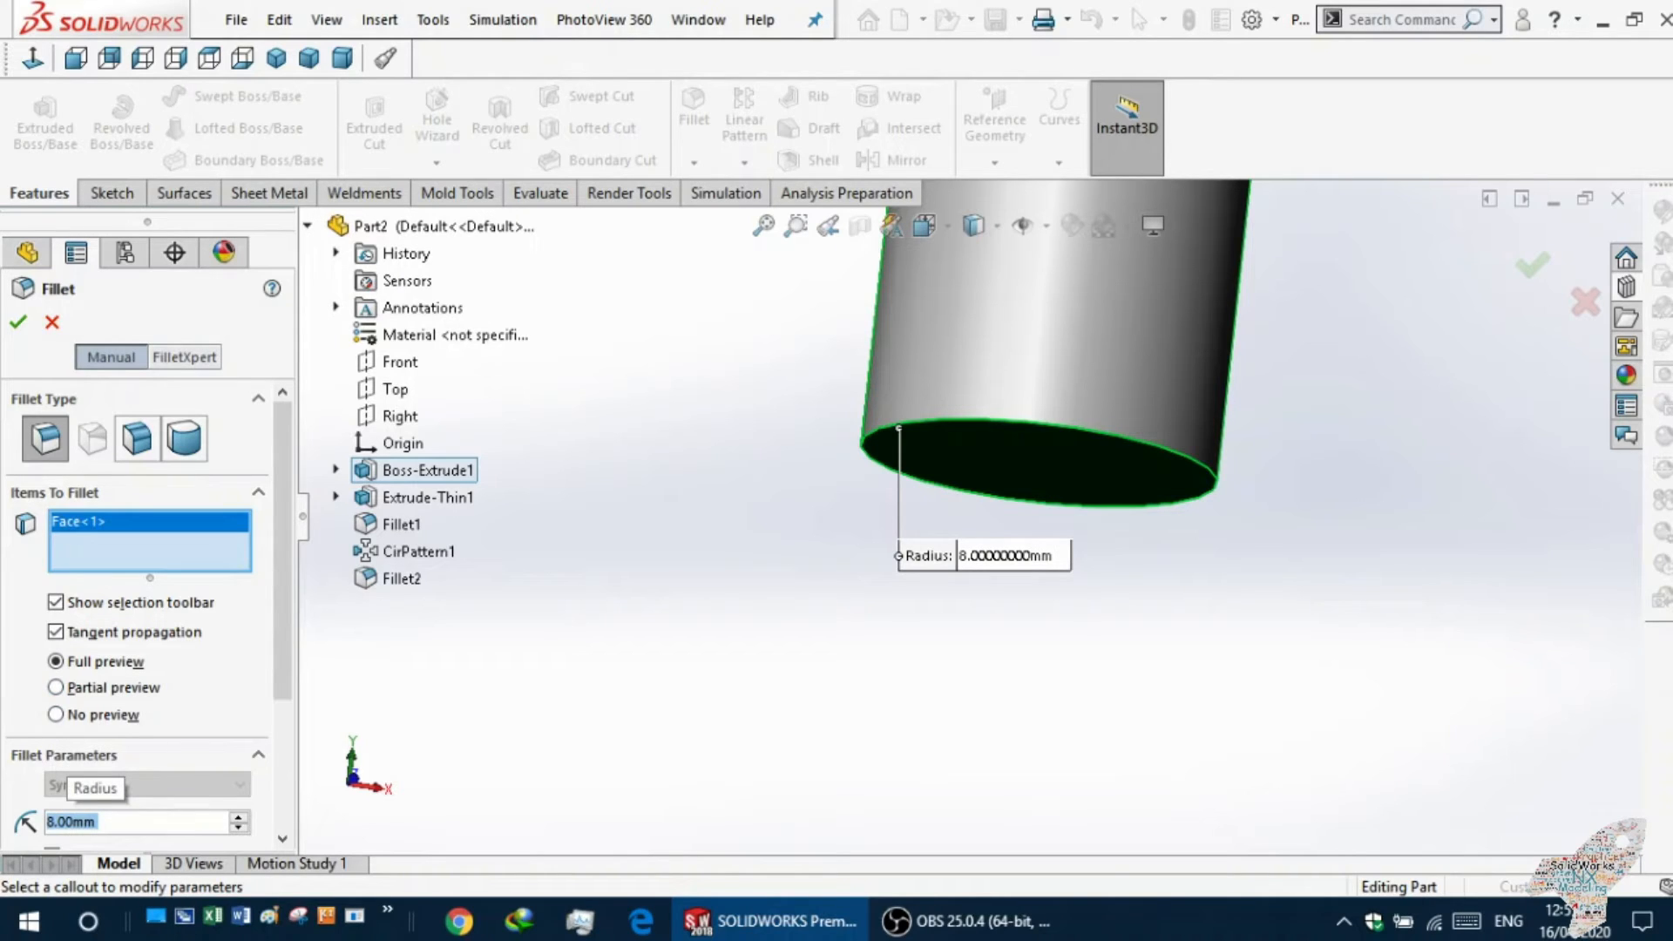
# Set the bottom-end fillet's radius to 5 mm and create the fillet.
pyautogui.write('5')
pyautogui.press('Return')
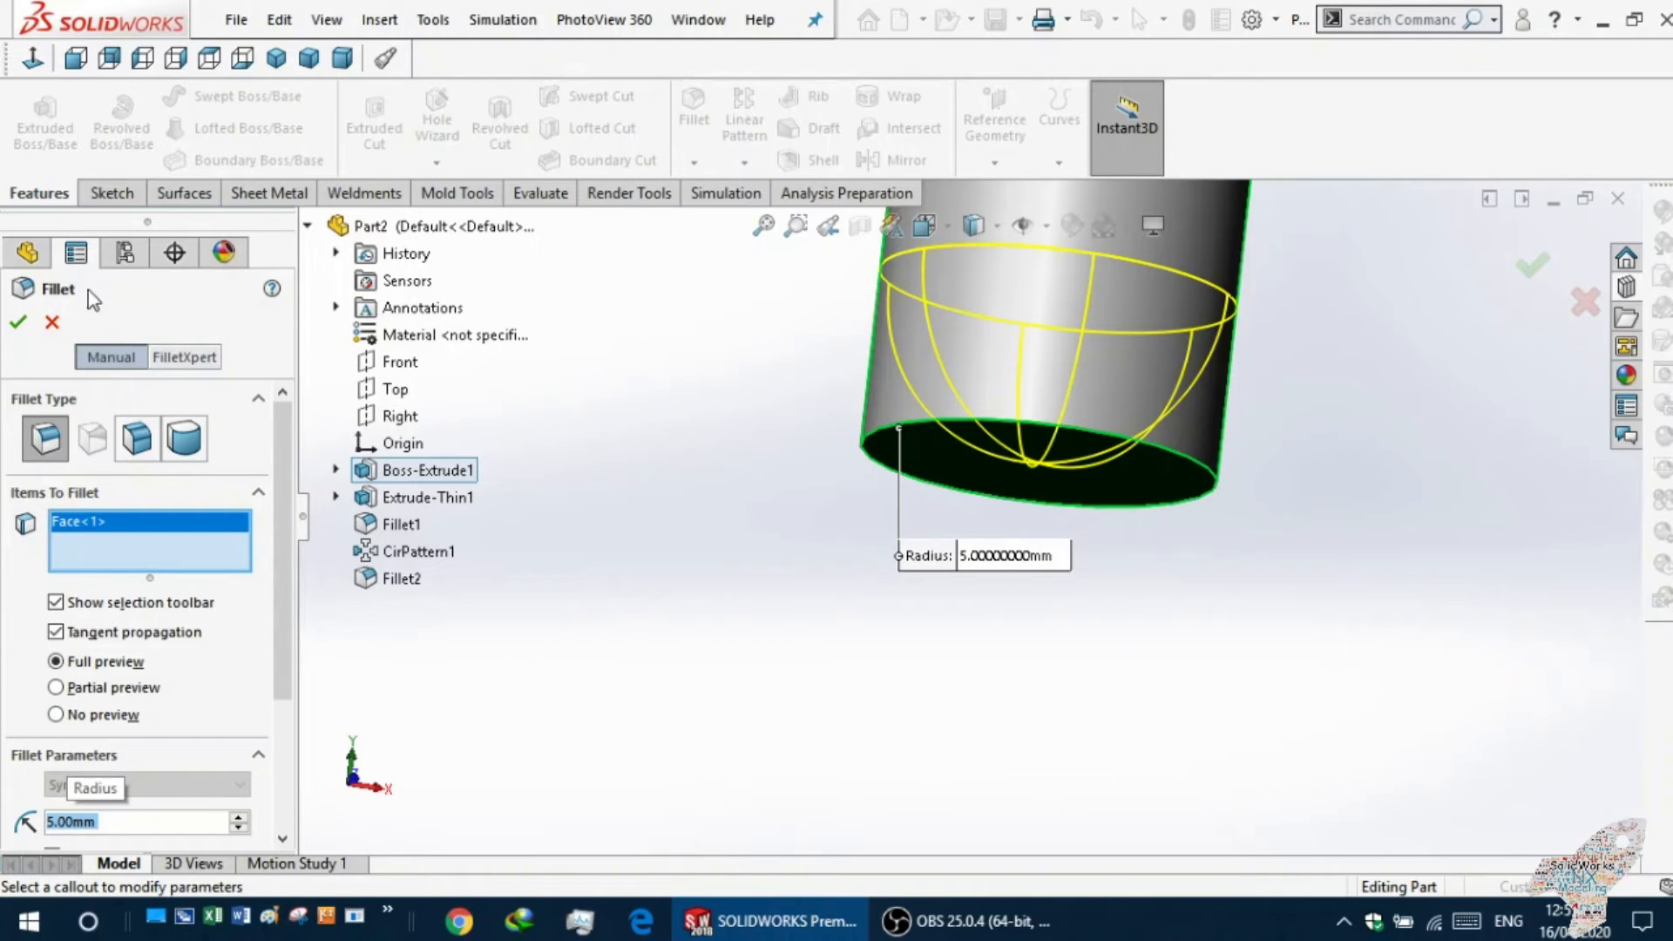
pyautogui.click(28, 329)
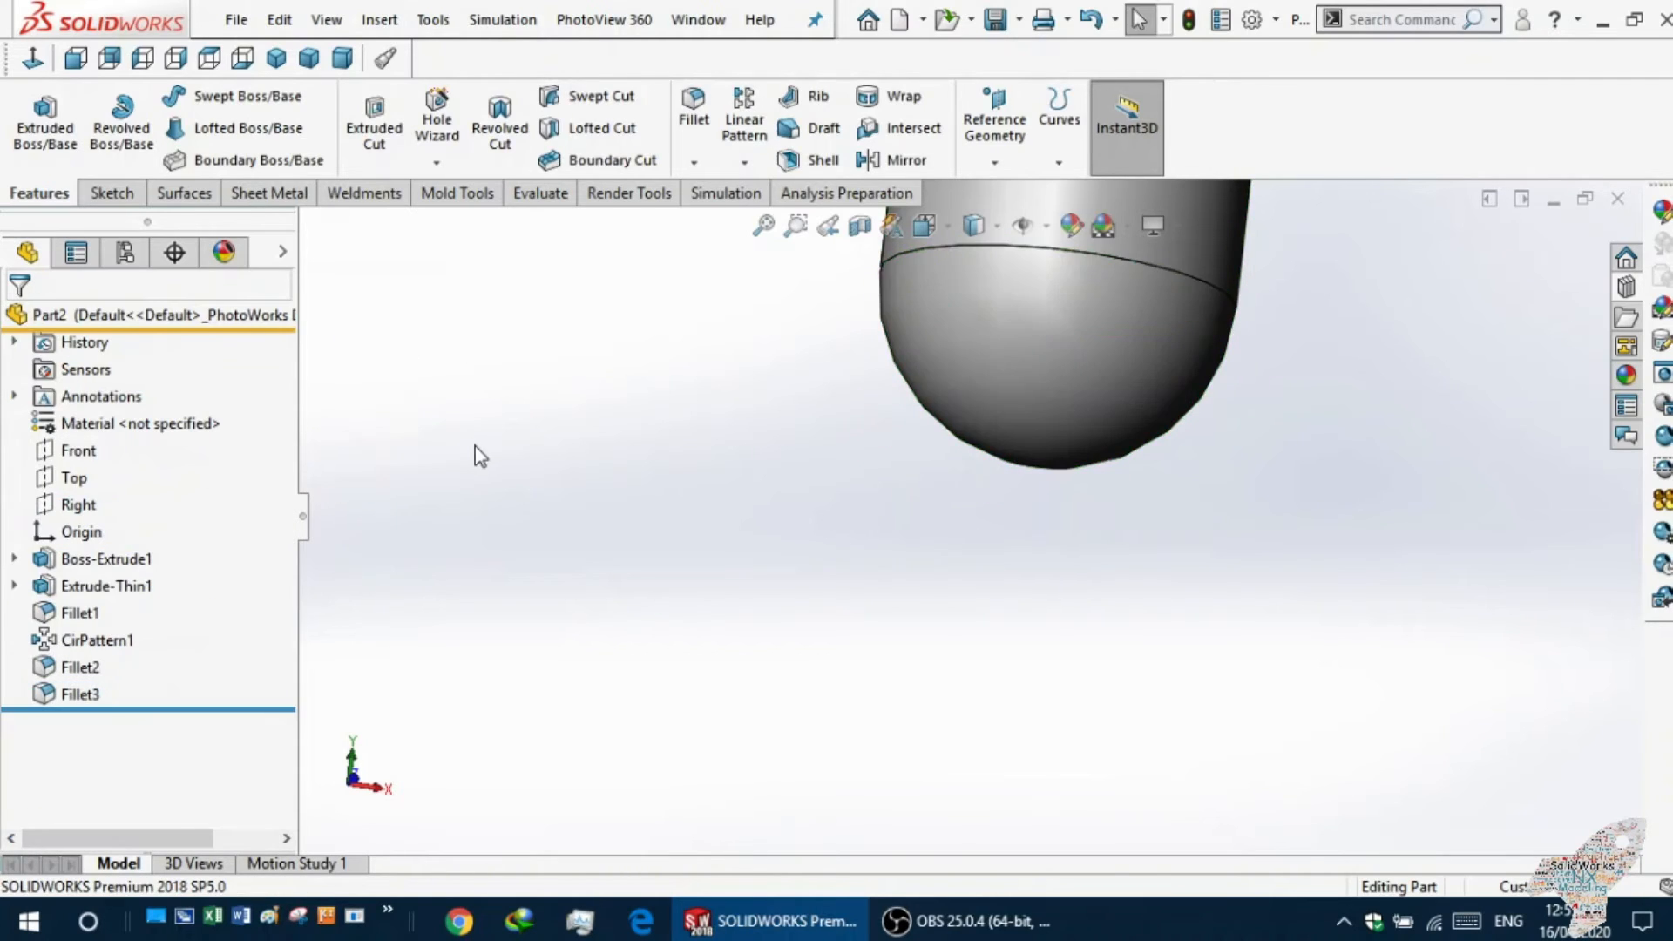
# Examine the whole part with its rounded rod end and the spacing of the patterned rings from several angles.
pyautogui.scroll(6, 507, 472)
pyautogui.scroll(-5, 534, 481)
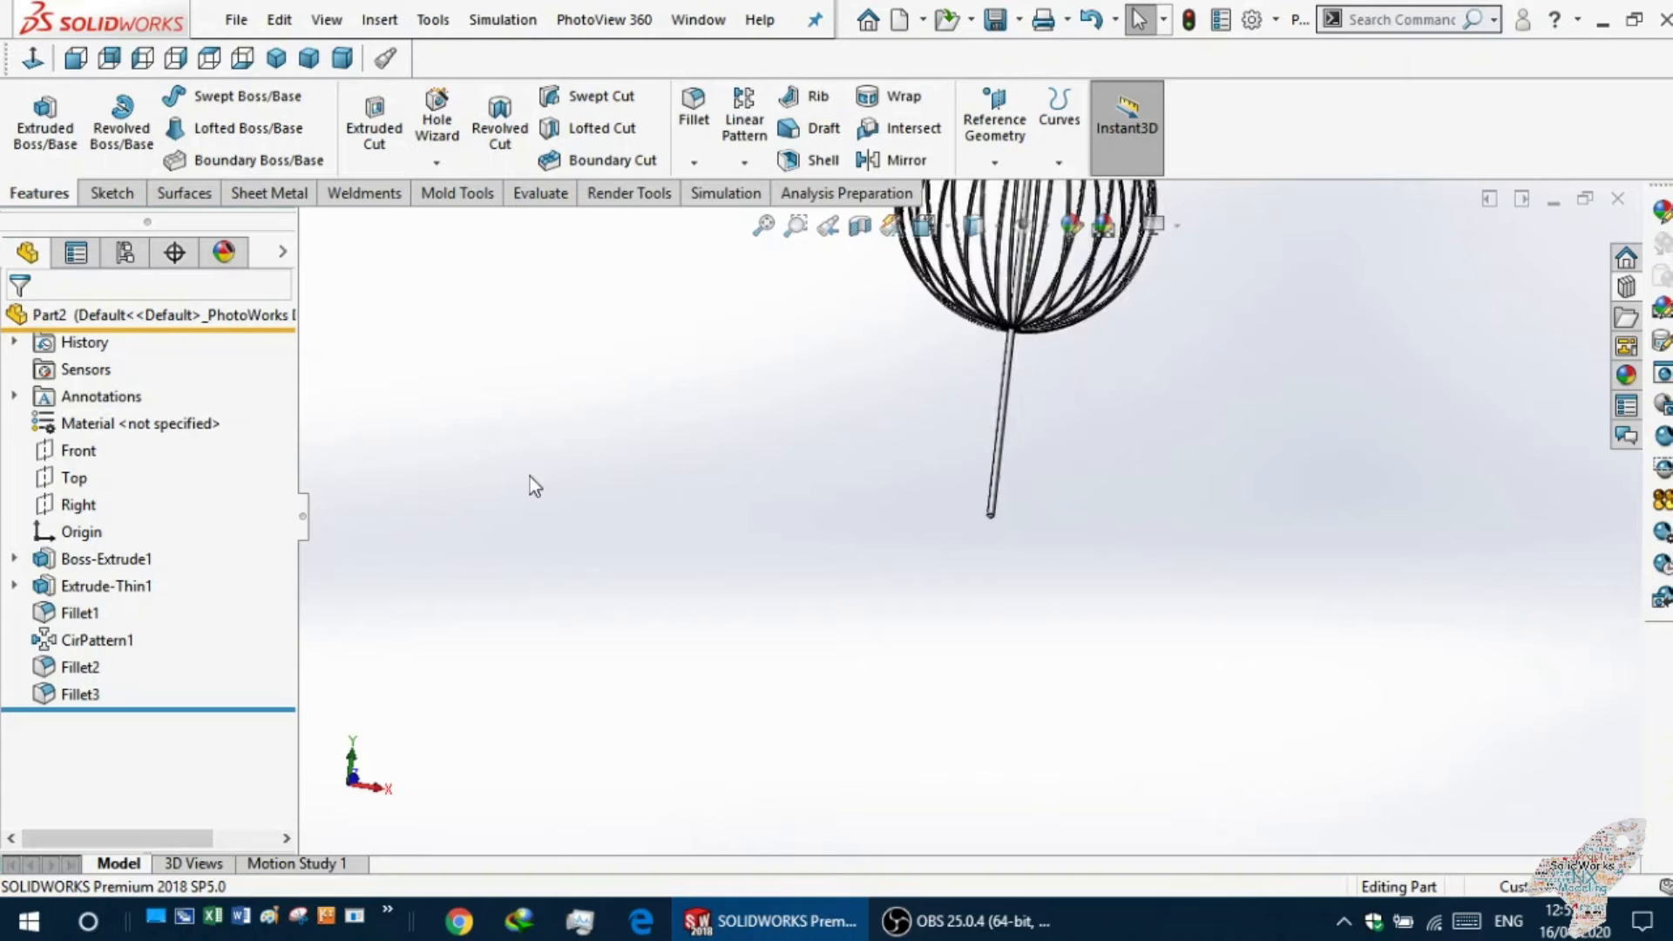
pyautogui.scroll(4, 734, 427)
pyautogui.moveTo(767, 411); pyautogui.dragTo(699, 450, button='middle')
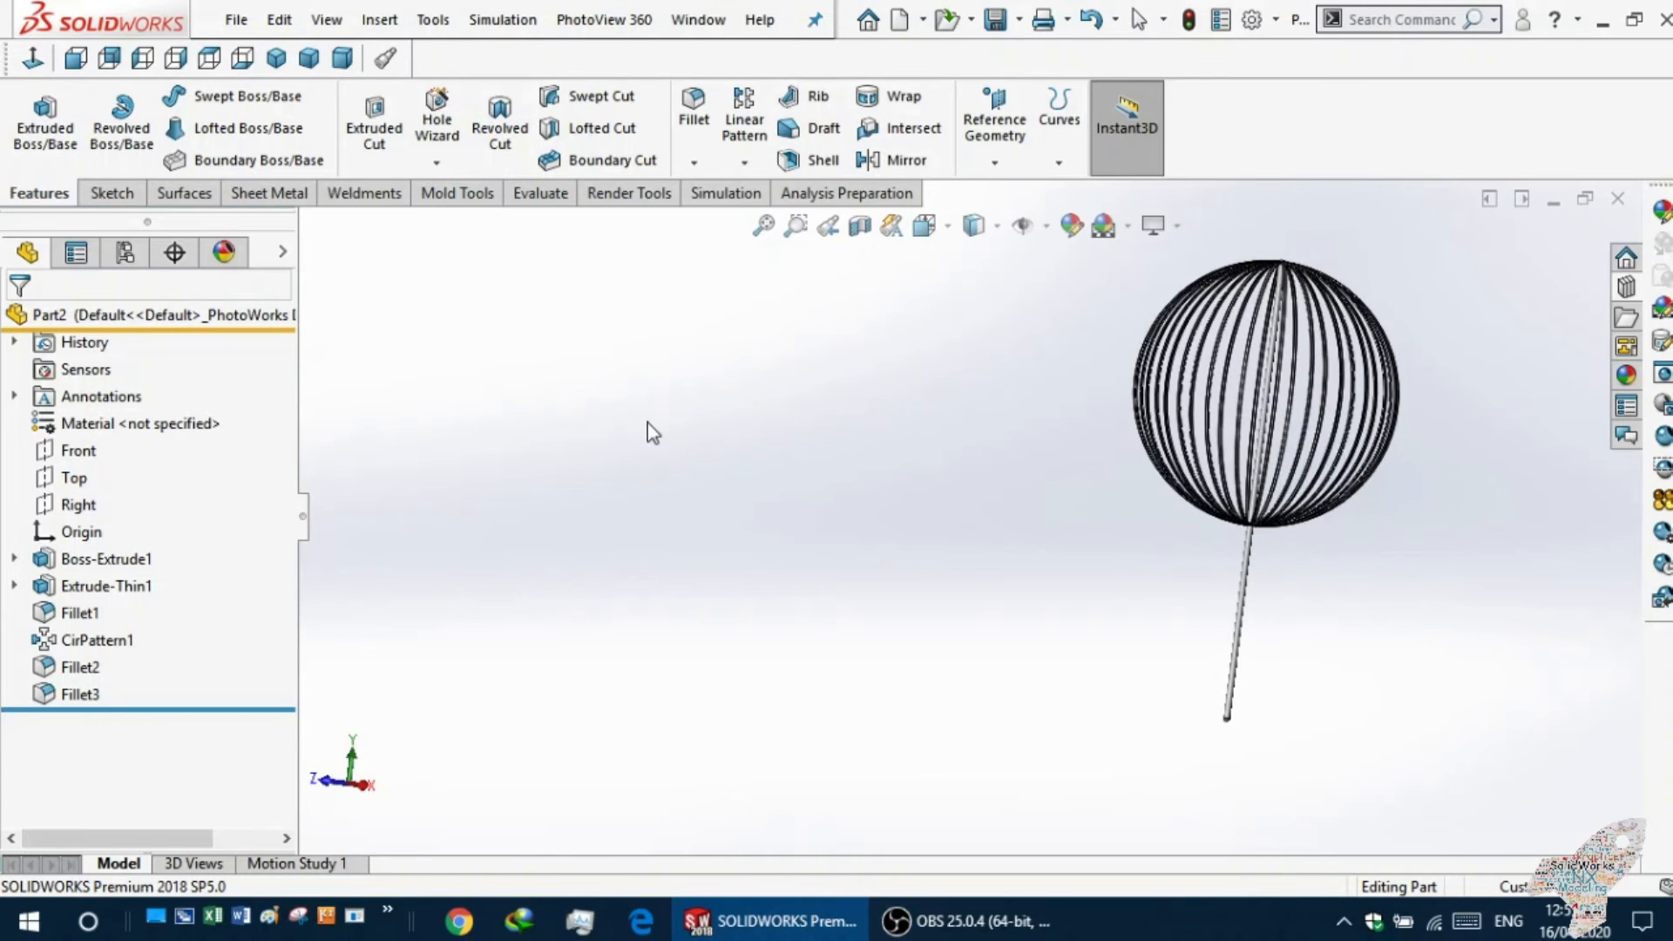
pyautogui.press('f')
pyautogui.moveTo(1131, 542); pyautogui.dragTo(1009, 529, button='middle')
pyautogui.scroll(2, 1011, 529)
pyautogui.scroll(-2, 1011, 529)
pyautogui.scroll(-4, 827, 623)
pyautogui.moveTo(794, 656); pyautogui.dragTo(721, 576, button='middle')
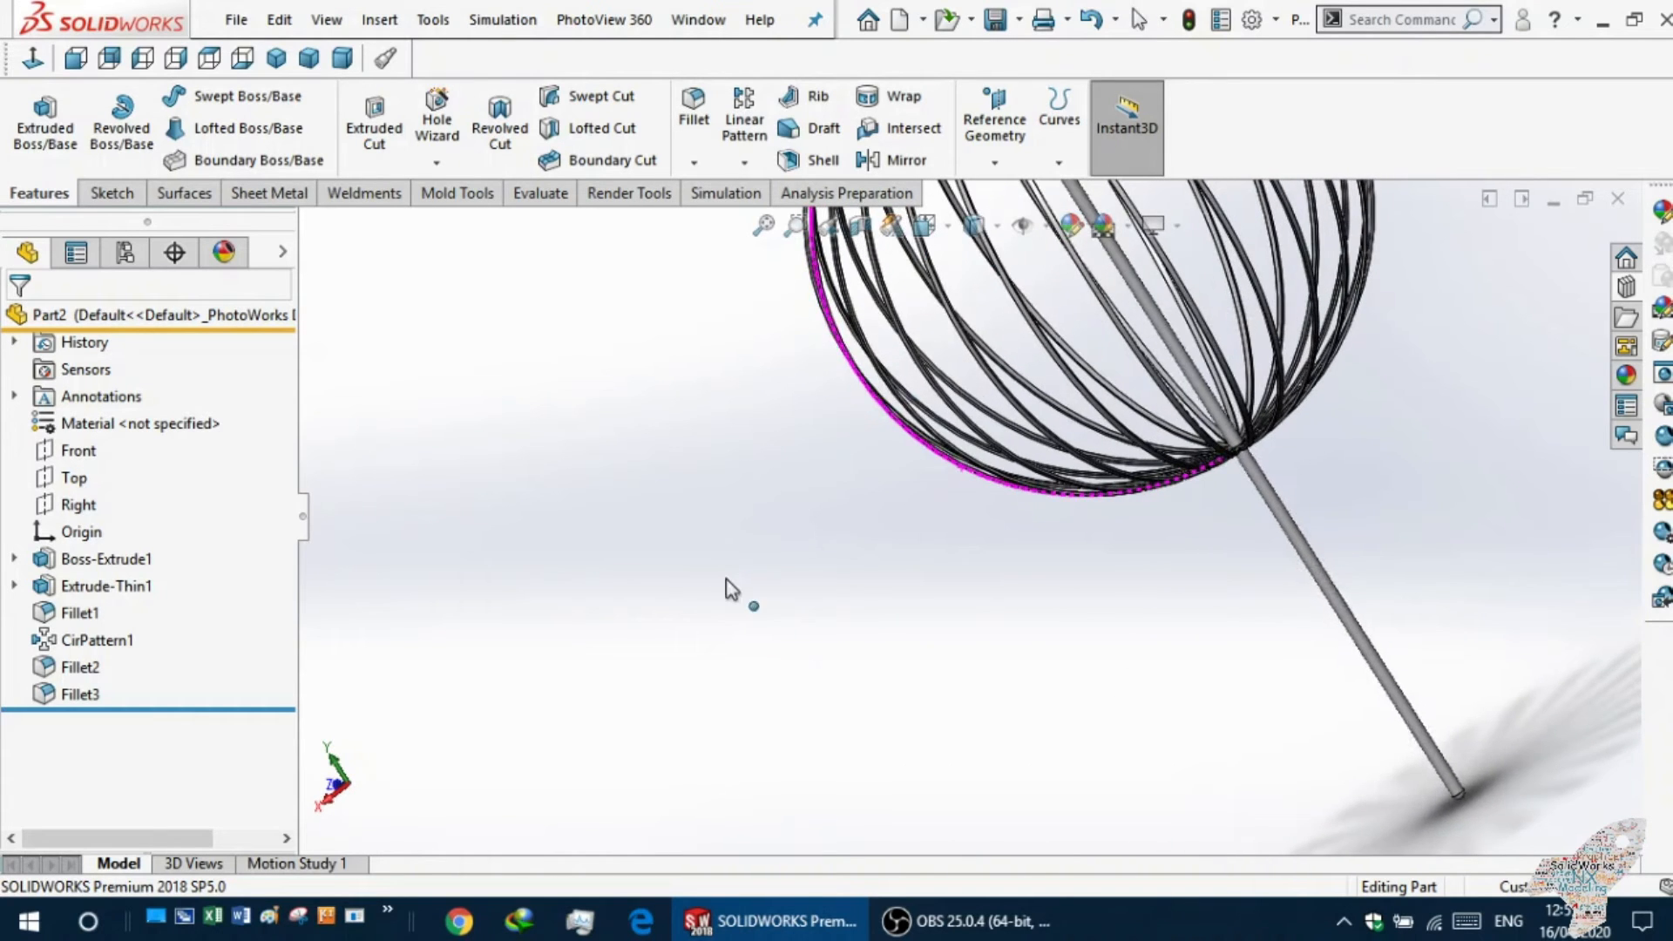
pyautogui.scroll(3, 1195, 515)
pyautogui.scroll(-5, 915, 441)
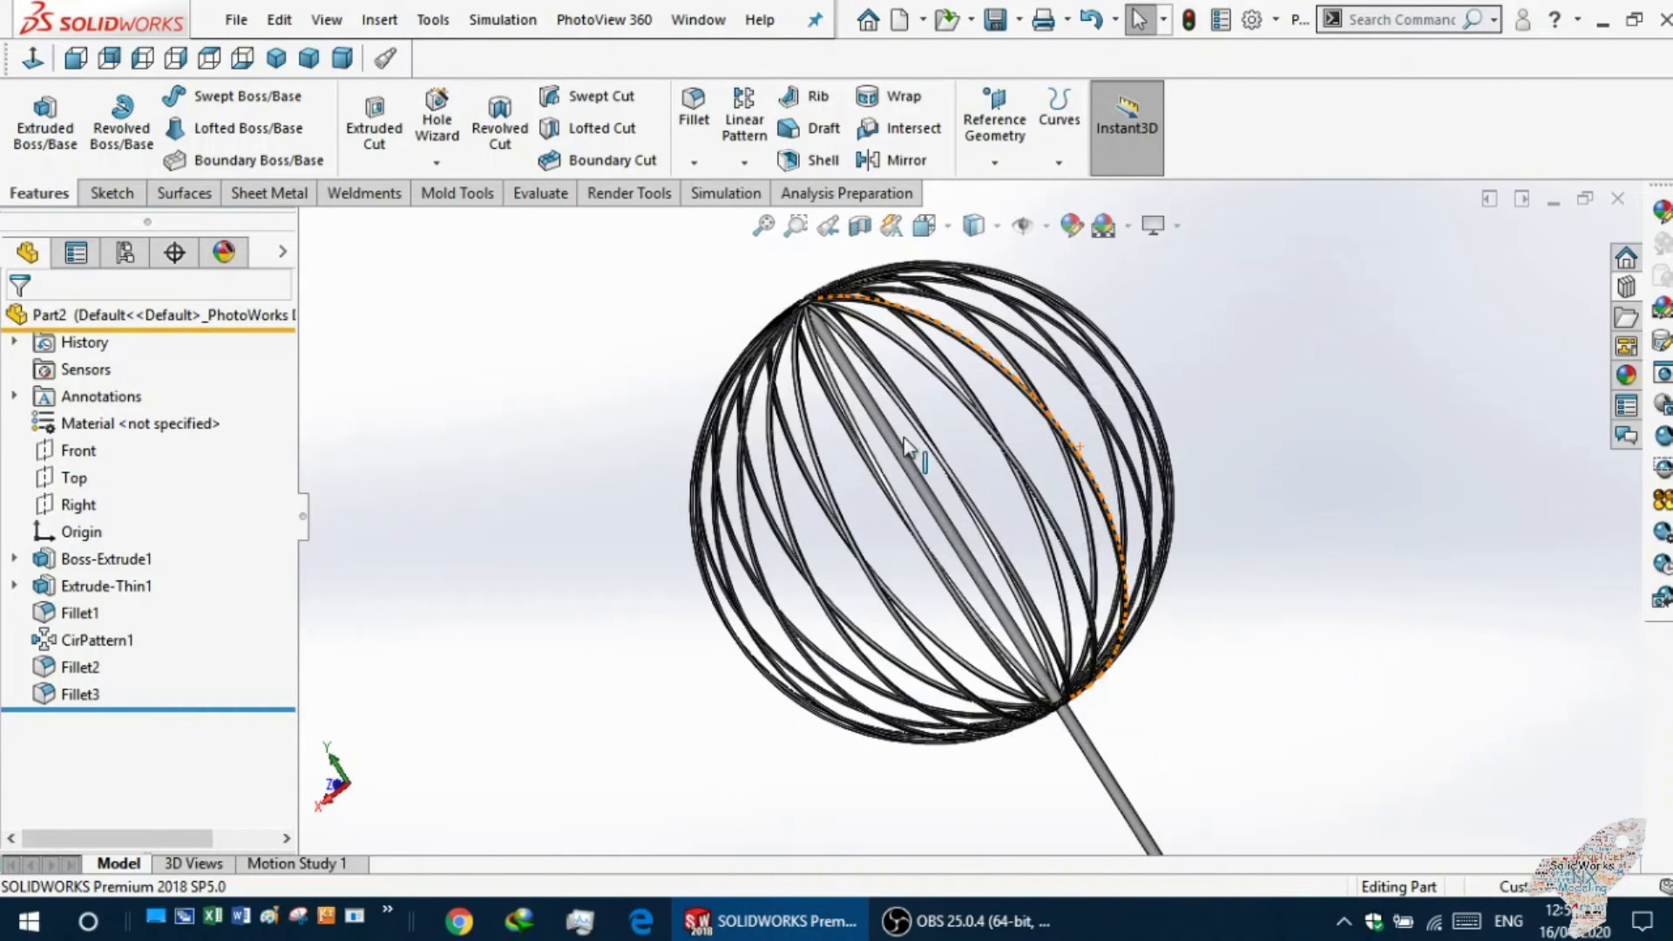
pyautogui.moveTo(859, 483); pyautogui.dragTo(724, 557, button='middle')
pyautogui.scroll(3, 793, 528)
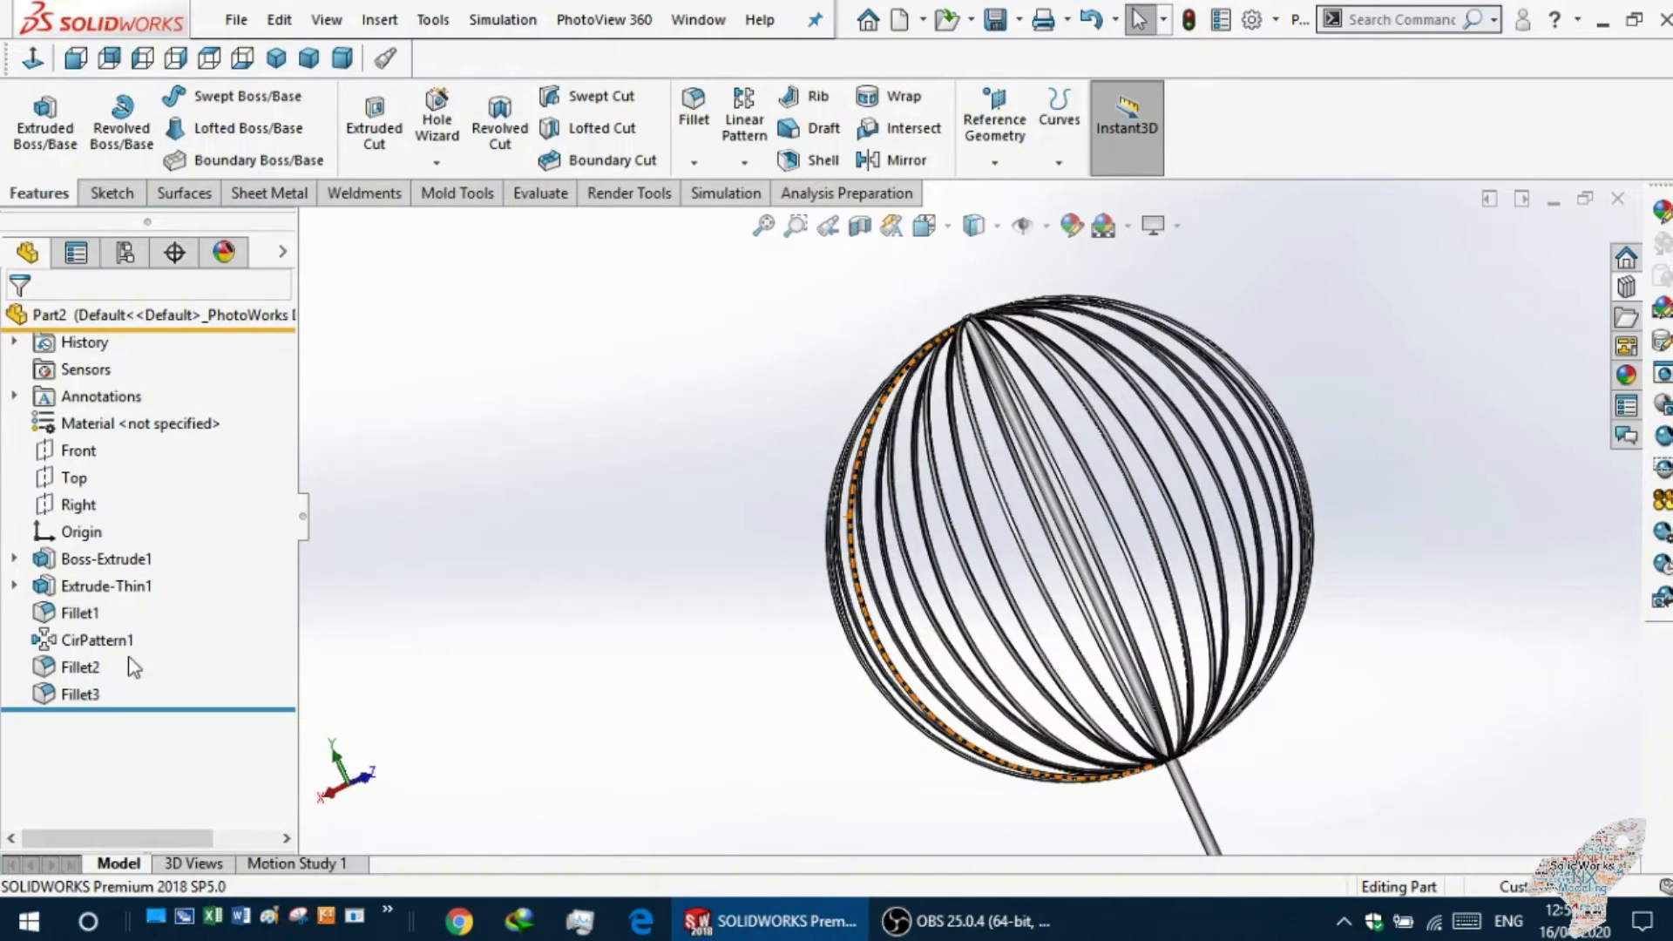
# Edit the ring's circular pattern, trying 30 and 40 instances before setting 50 equally spaced instances over 360 degrees.
pyautogui.click(101, 643)
pyautogui.click(123, 573)
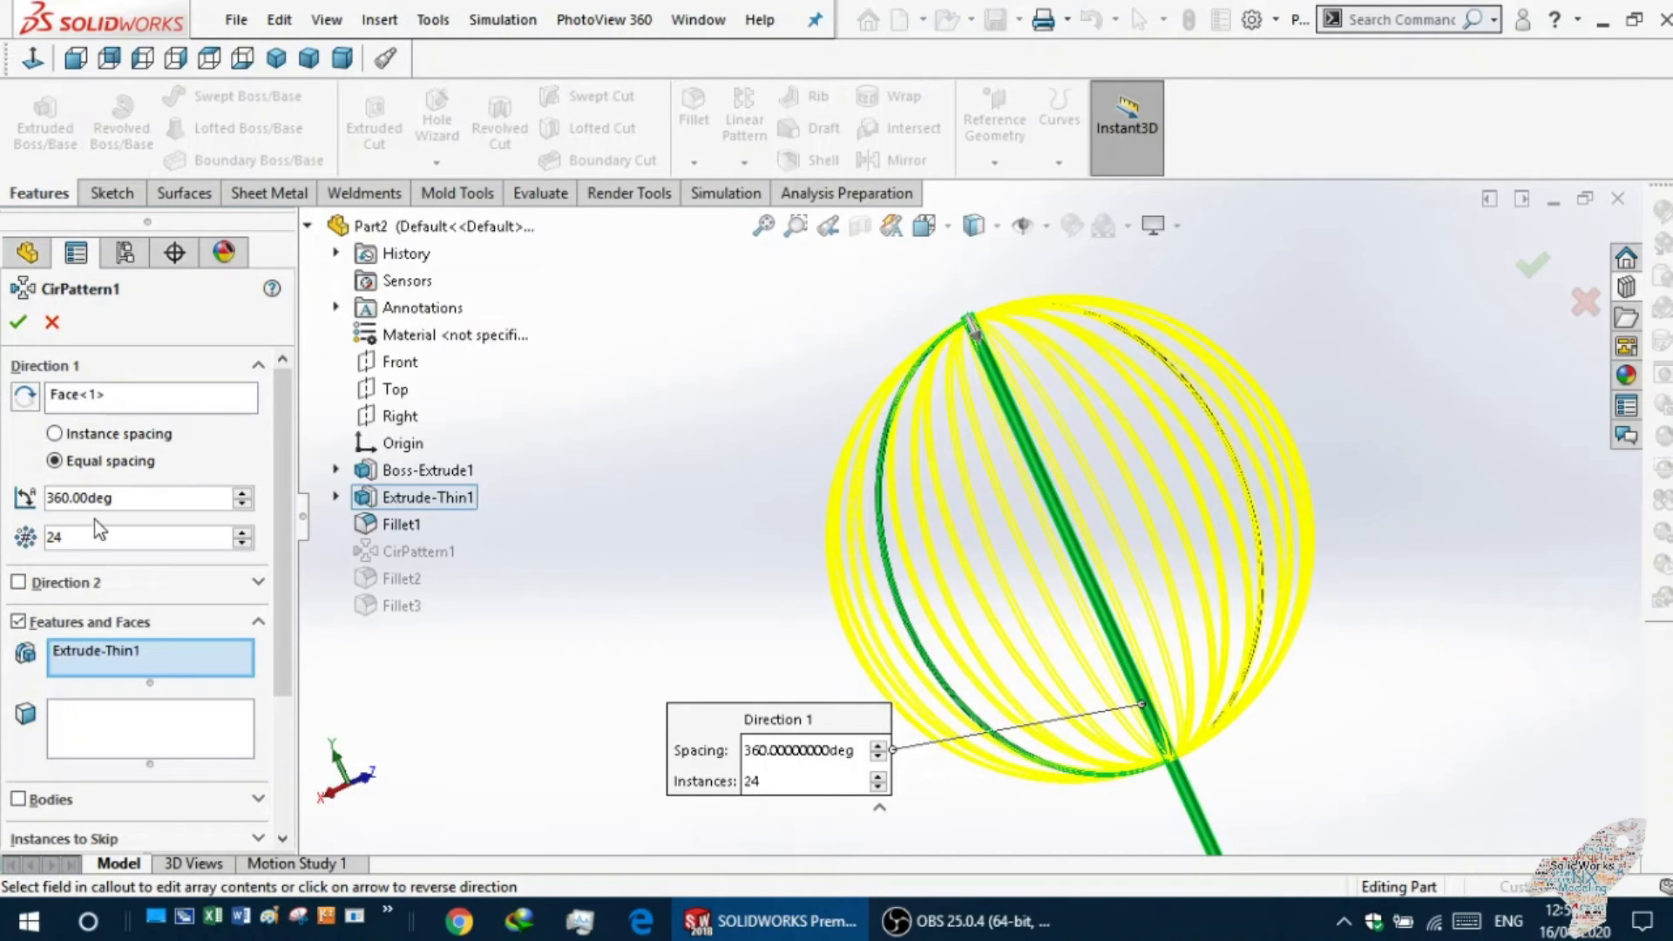
pyautogui.write('30')
pyautogui.press('Return')
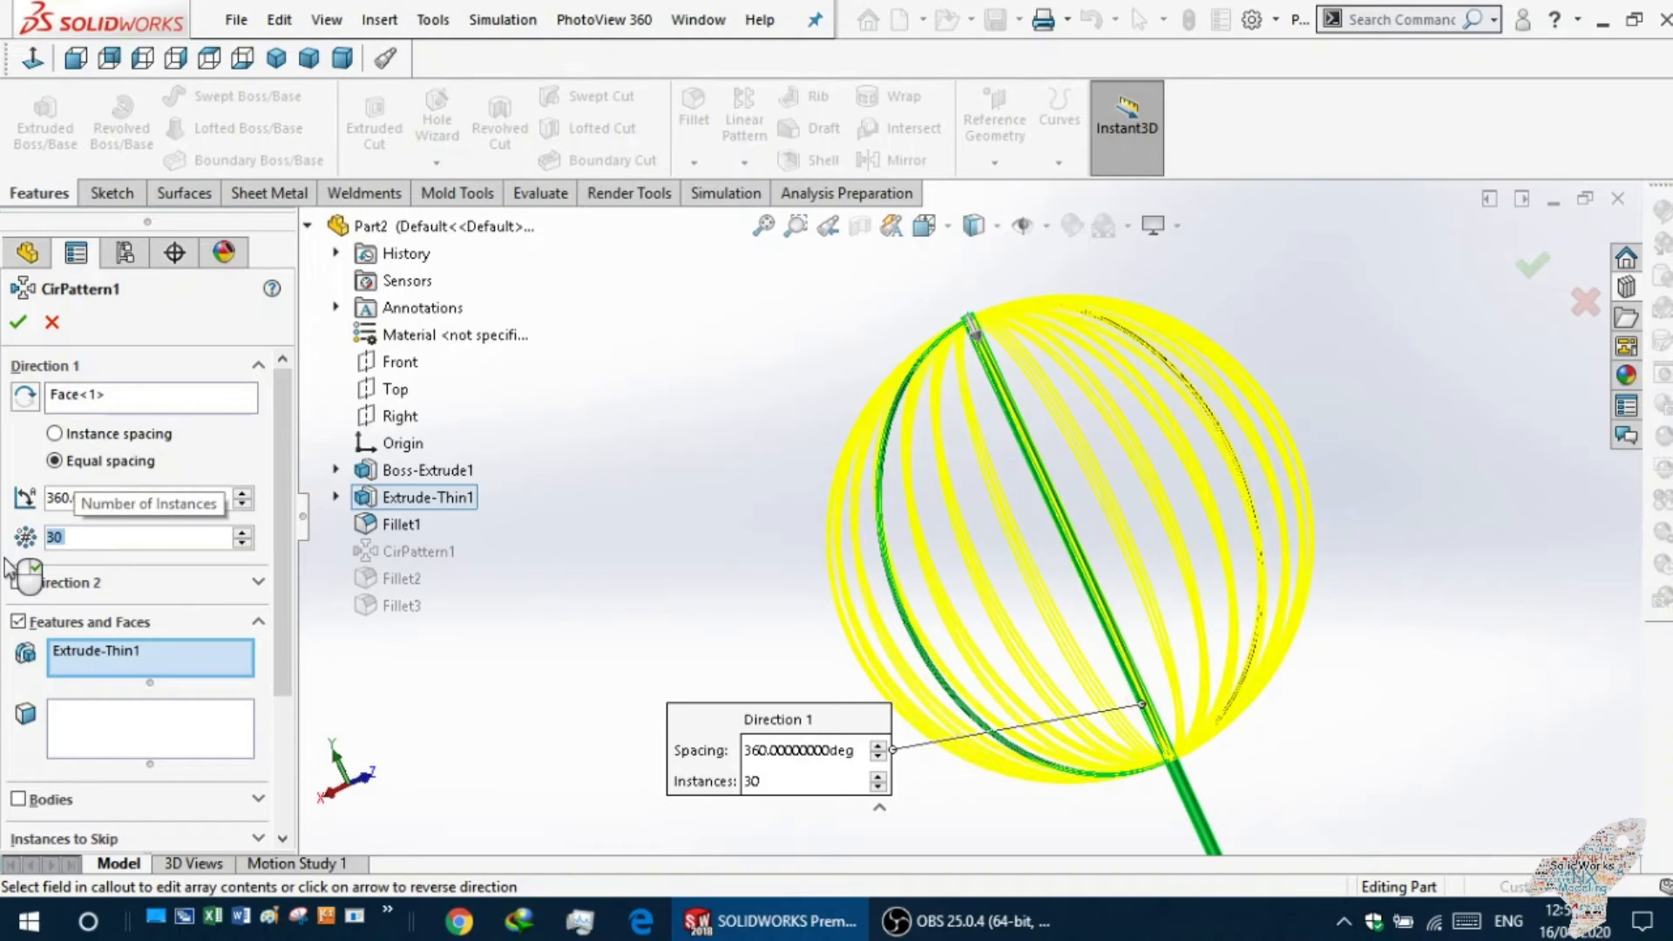
pyautogui.write('40')
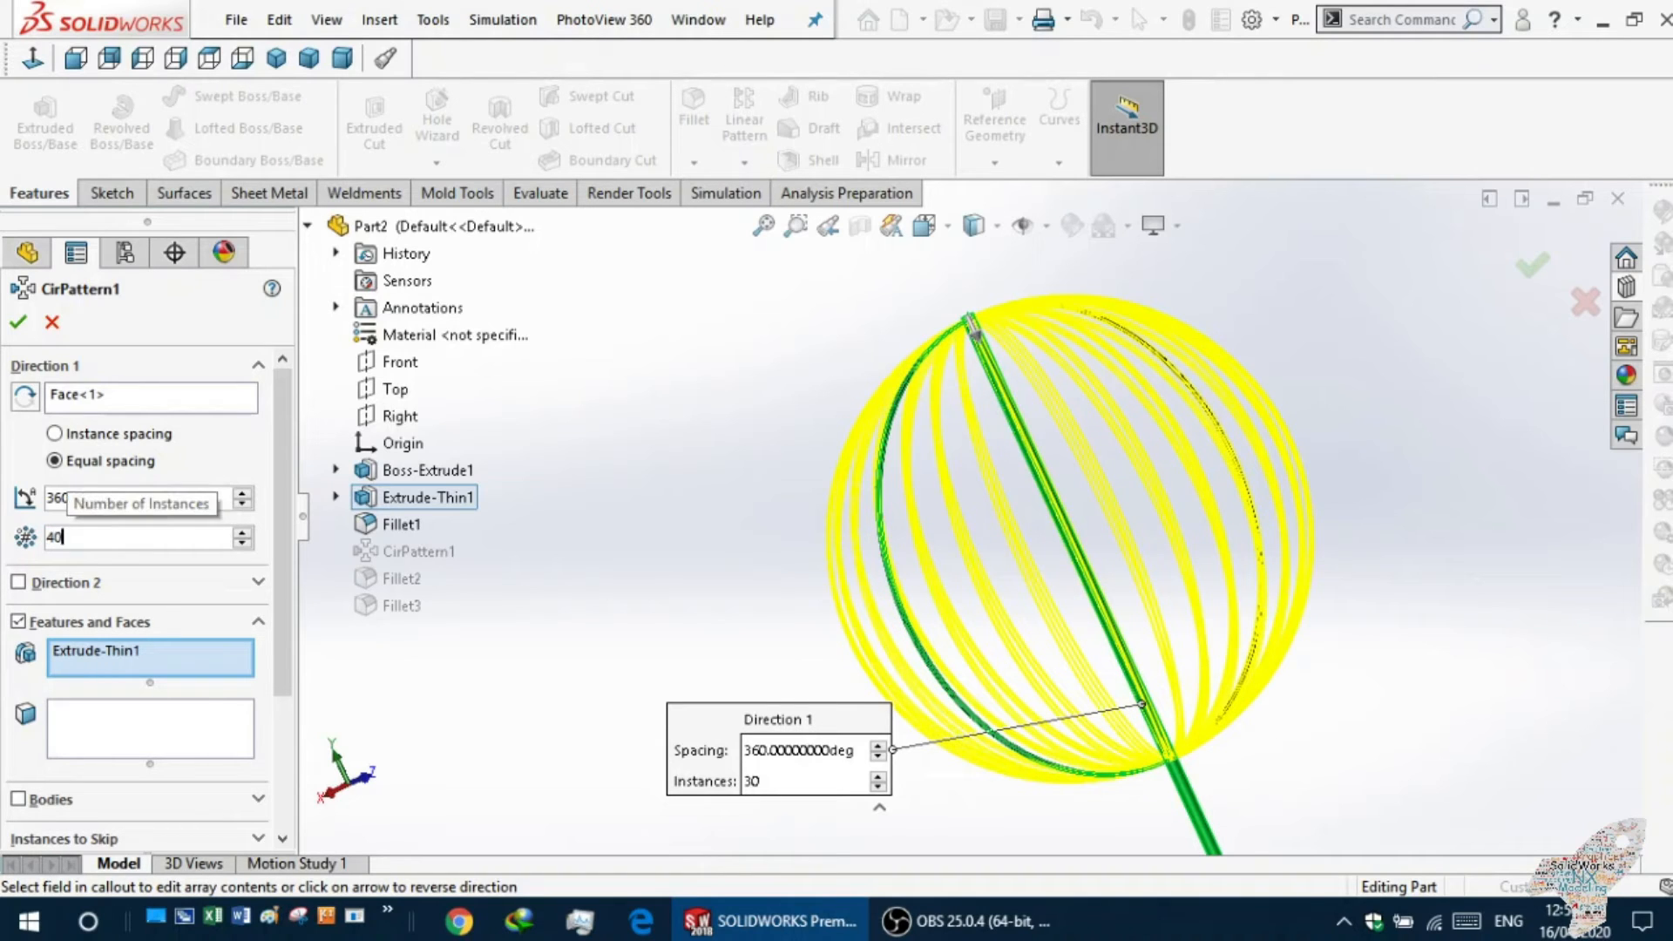
pyautogui.press('Return')
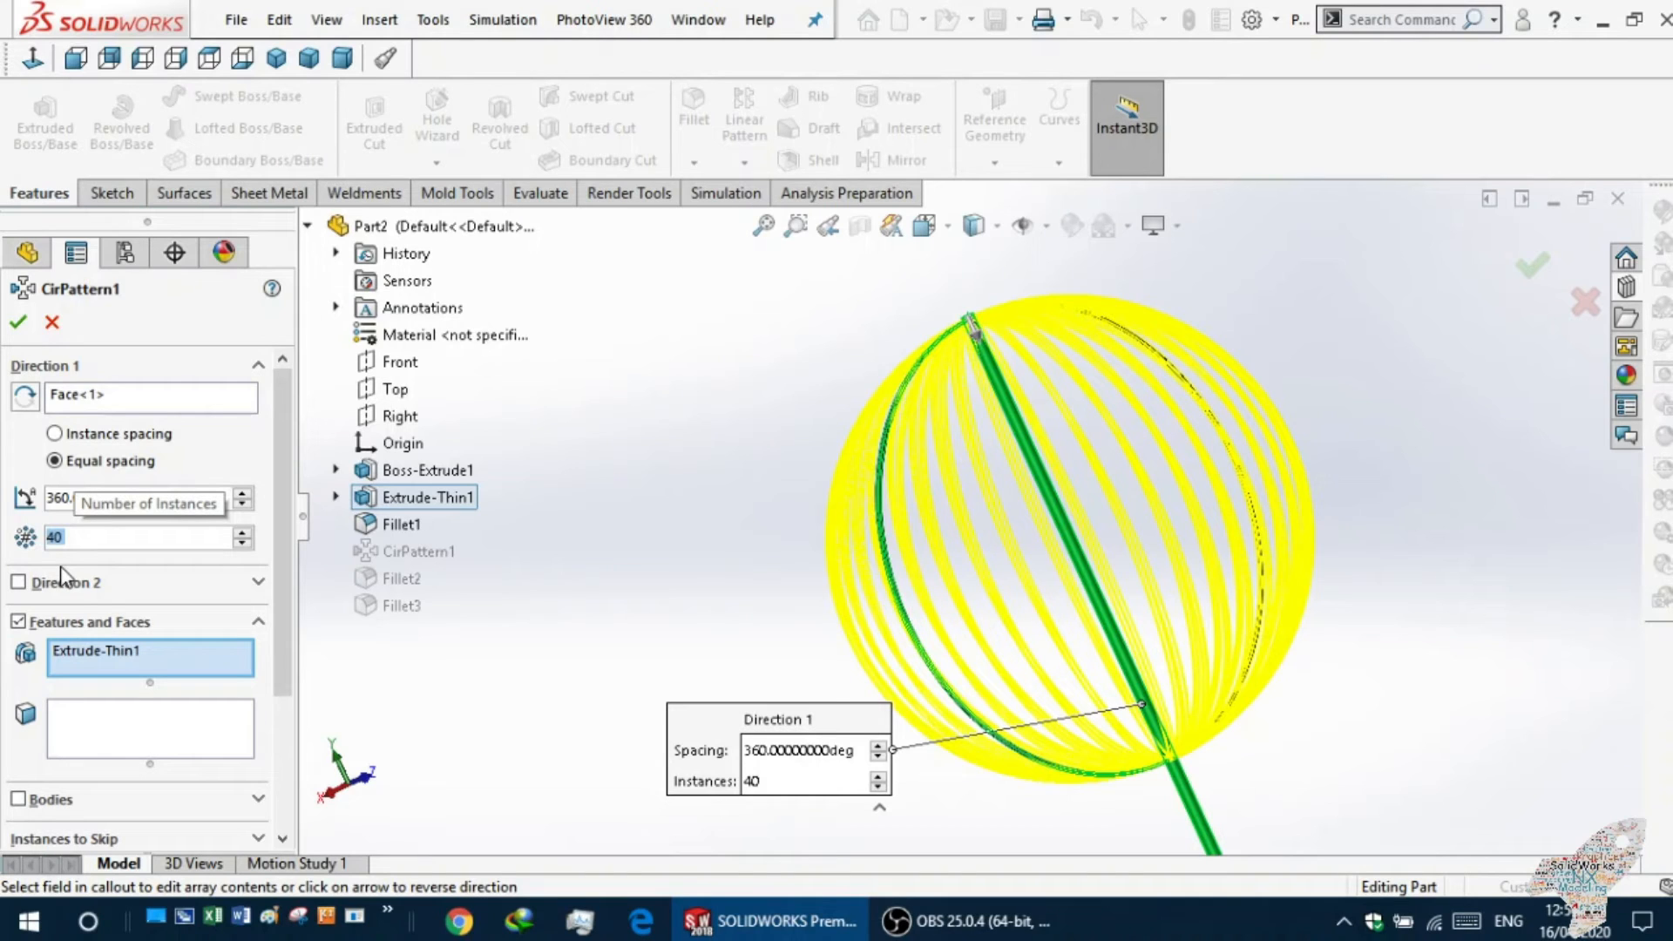
pyautogui.write('50')
pyautogui.press('Return')
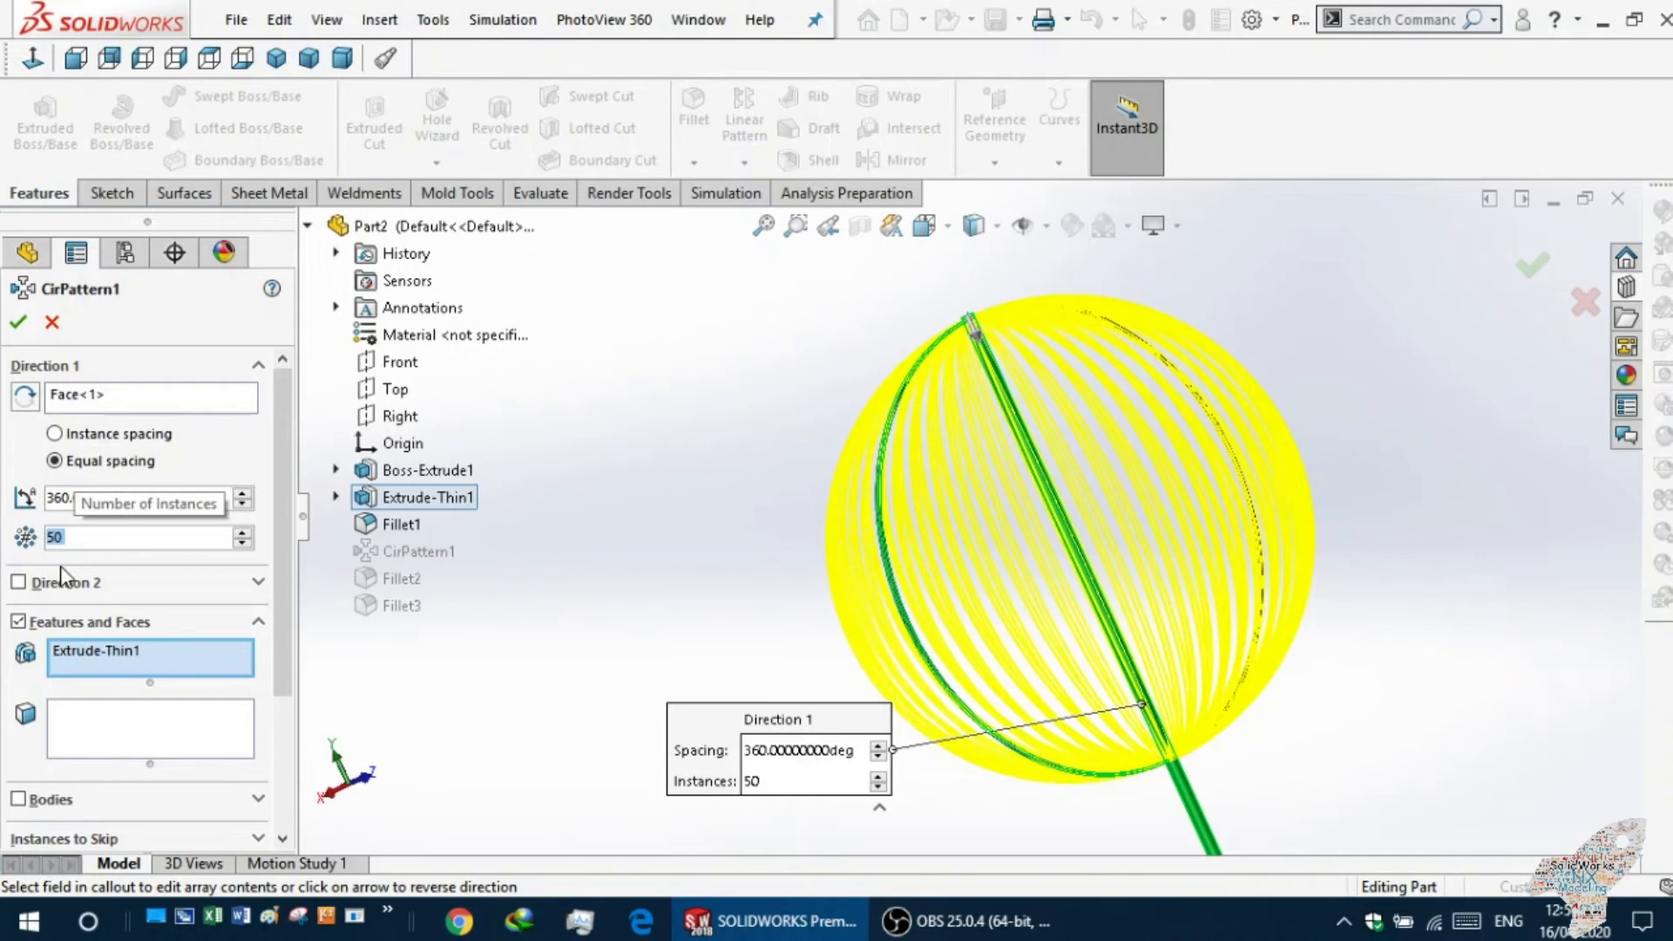
pyautogui.click(17, 321)
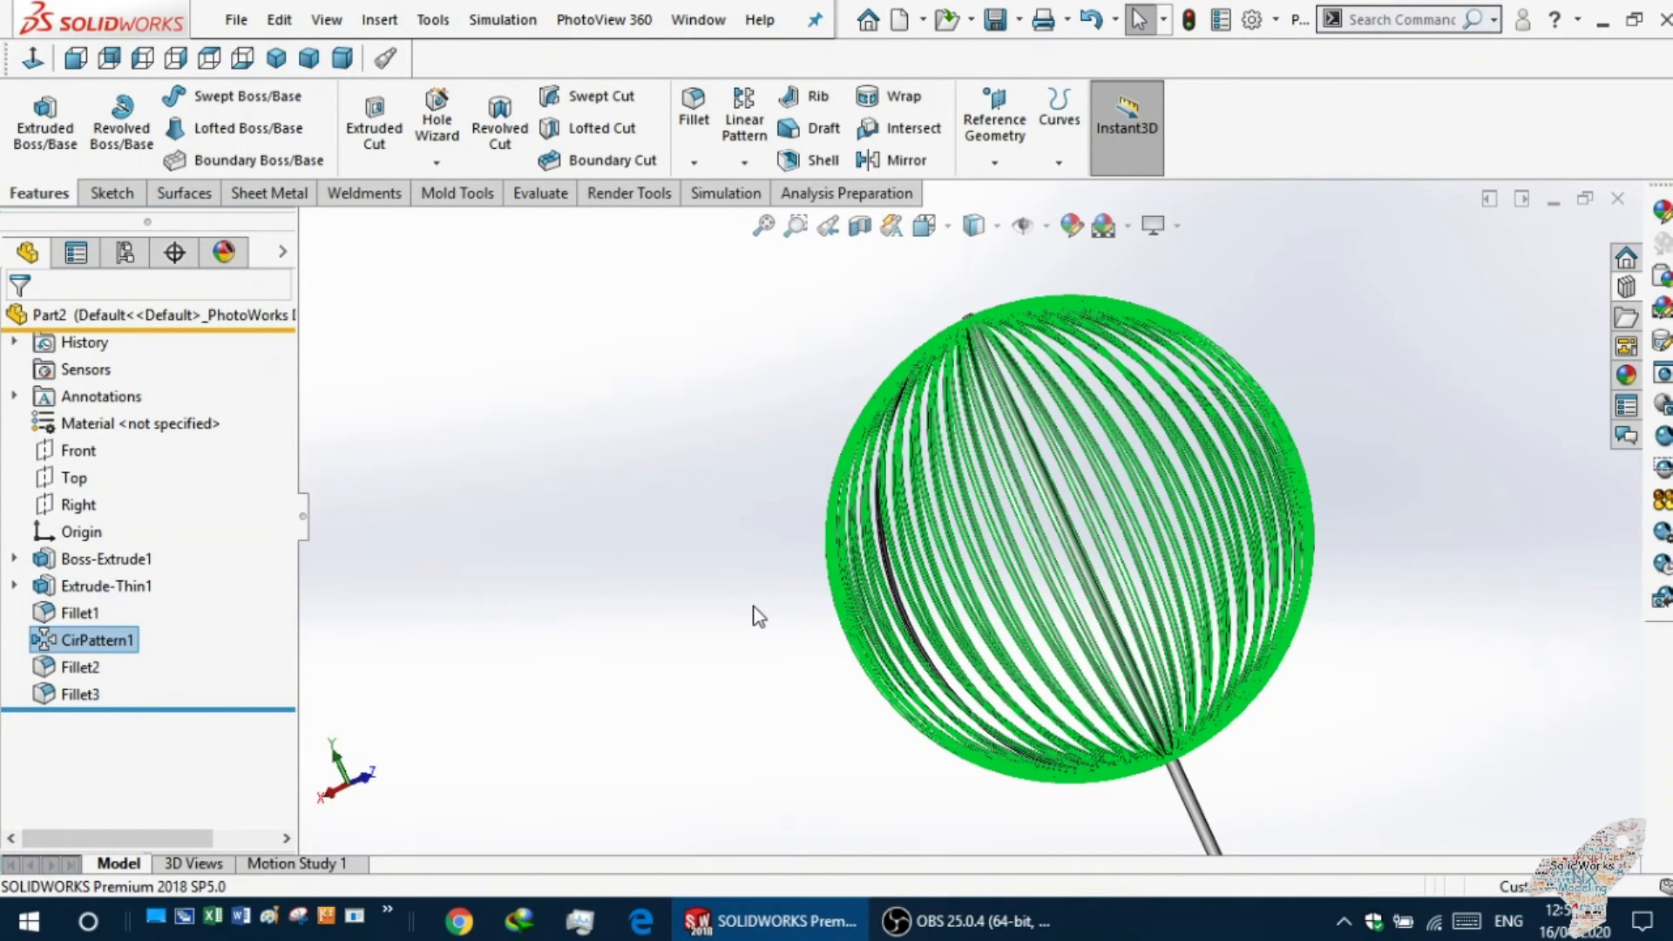
# Examine the density of the patterned rings and how they meet the rod from several angles.
pyautogui.click(753, 608)
pyautogui.moveTo(776, 613); pyautogui.dragTo(805, 645, button='middle')
pyautogui.keyDown('ctrl'); pyautogui.moveTo(1310, 648); pyautogui.dragTo(1241, 610, button='middle'); pyautogui.keyUp('ctrl')
pyautogui.scroll(-10, 950, 657)
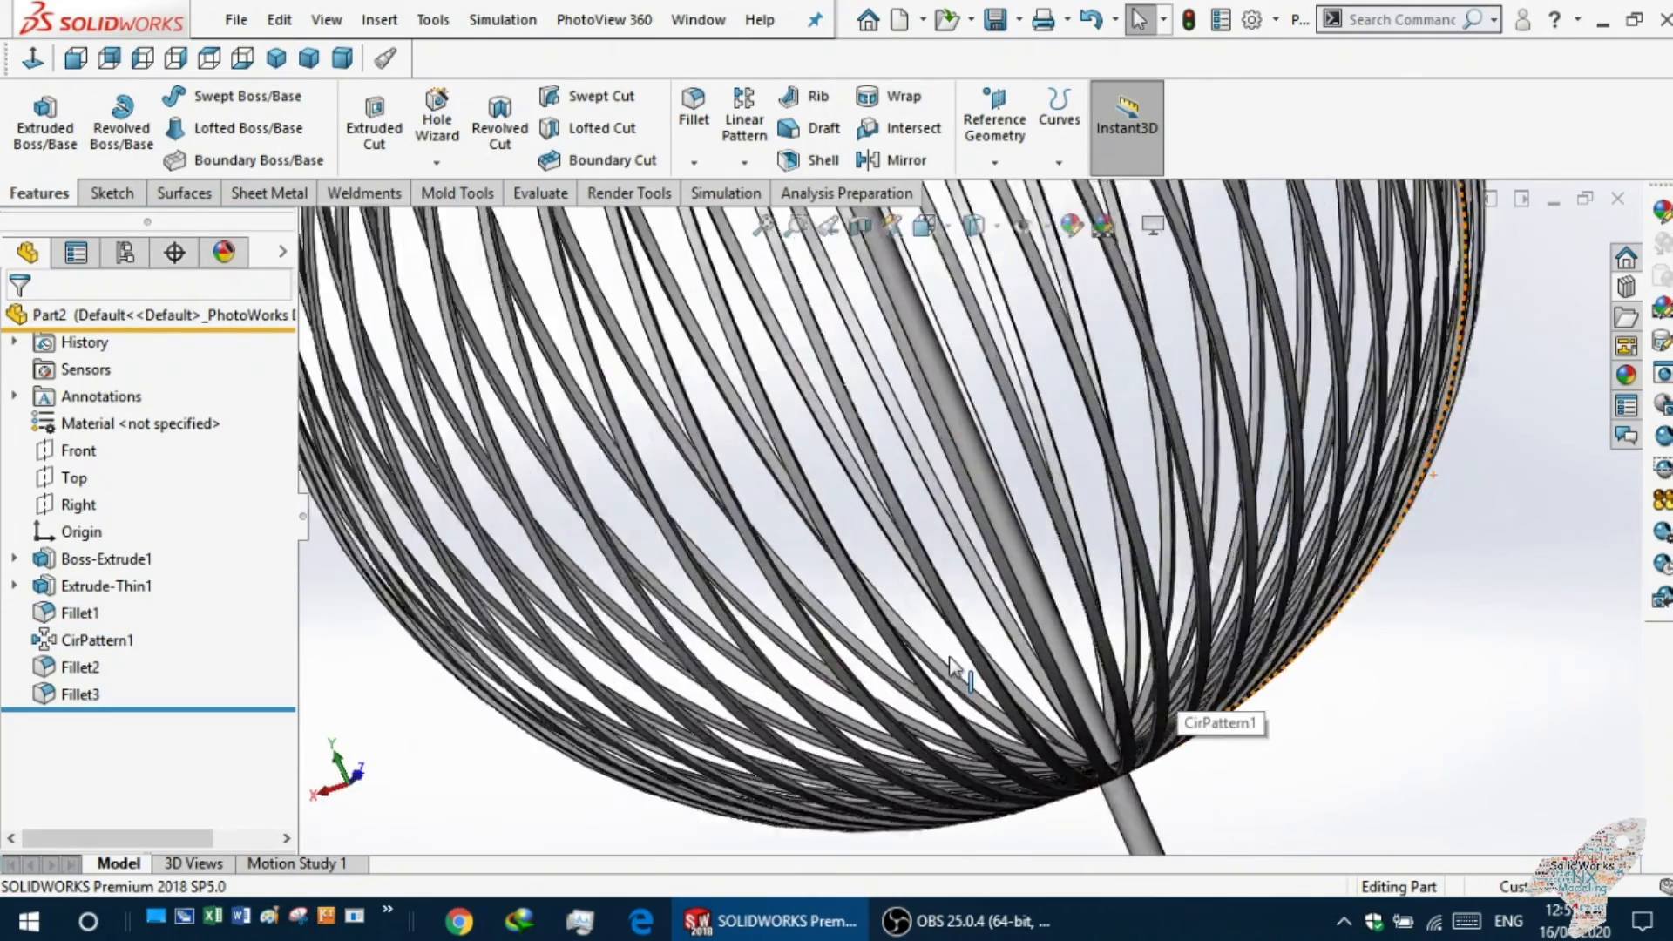
pyautogui.scroll(6, 967, 614)
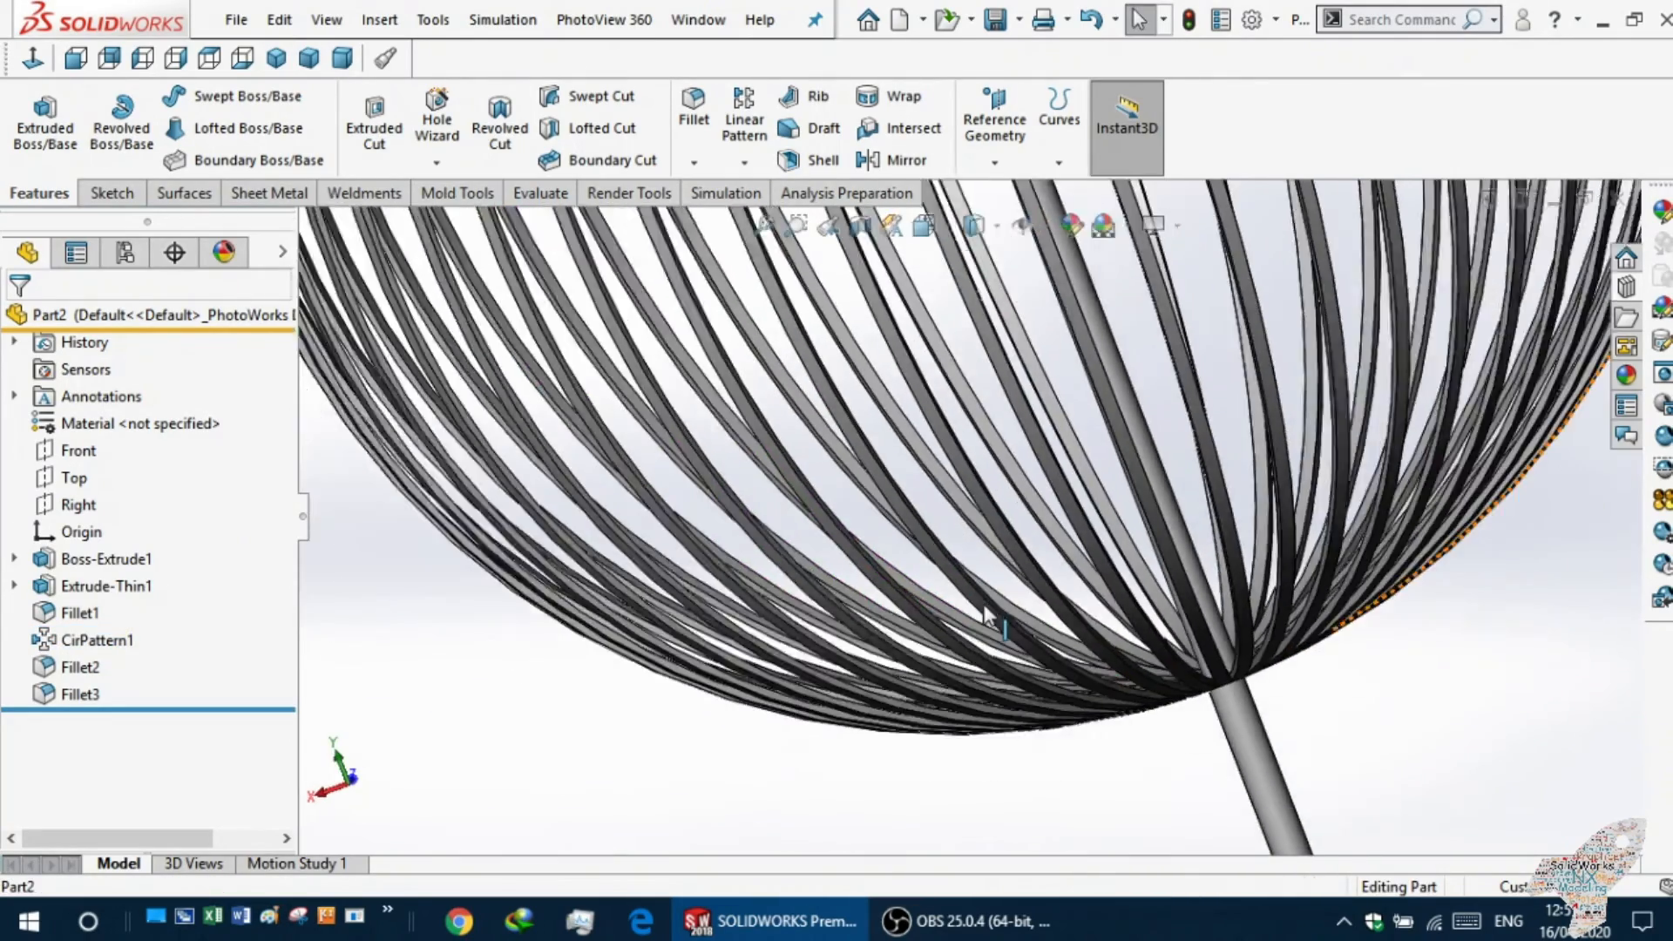
pyautogui.moveTo(984, 616); pyautogui.dragTo(787, 381, button='middle')
pyautogui.scroll(4, 789, 380)
pyautogui.scroll(-5, 1100, 371)
pyautogui.scroll(5, 1091, 350)
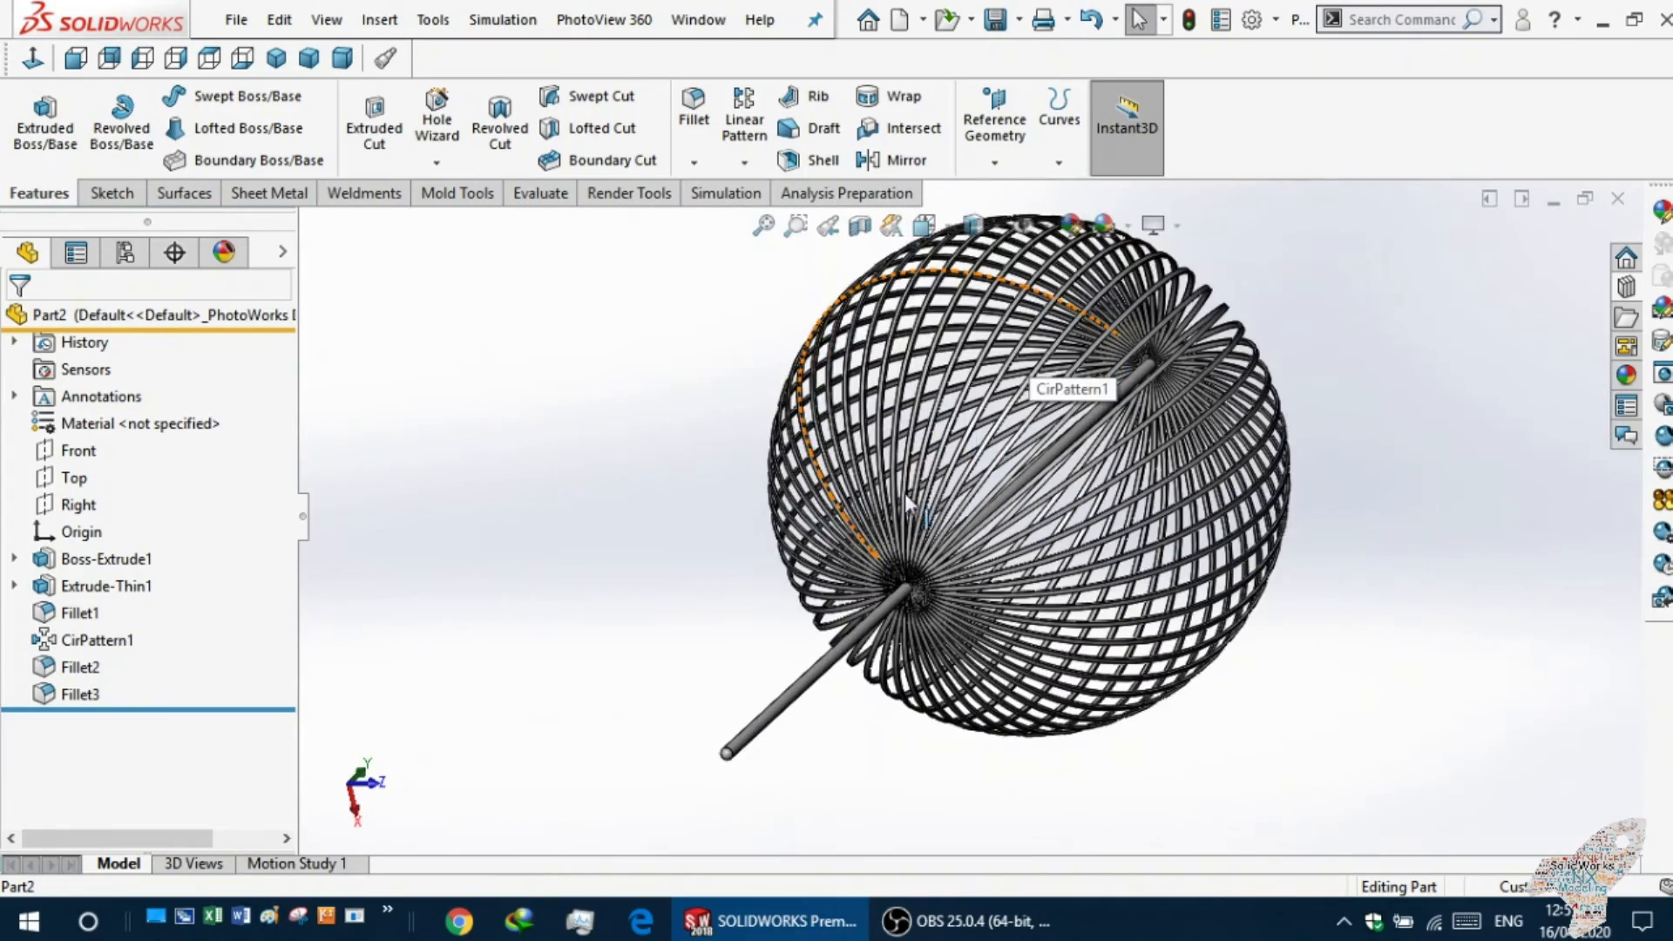
pyautogui.moveTo(931, 471); pyautogui.dragTo(750, 566, button='middle')
pyautogui.scroll(2, 808, 490)
pyautogui.scroll(-3, 779, 518)
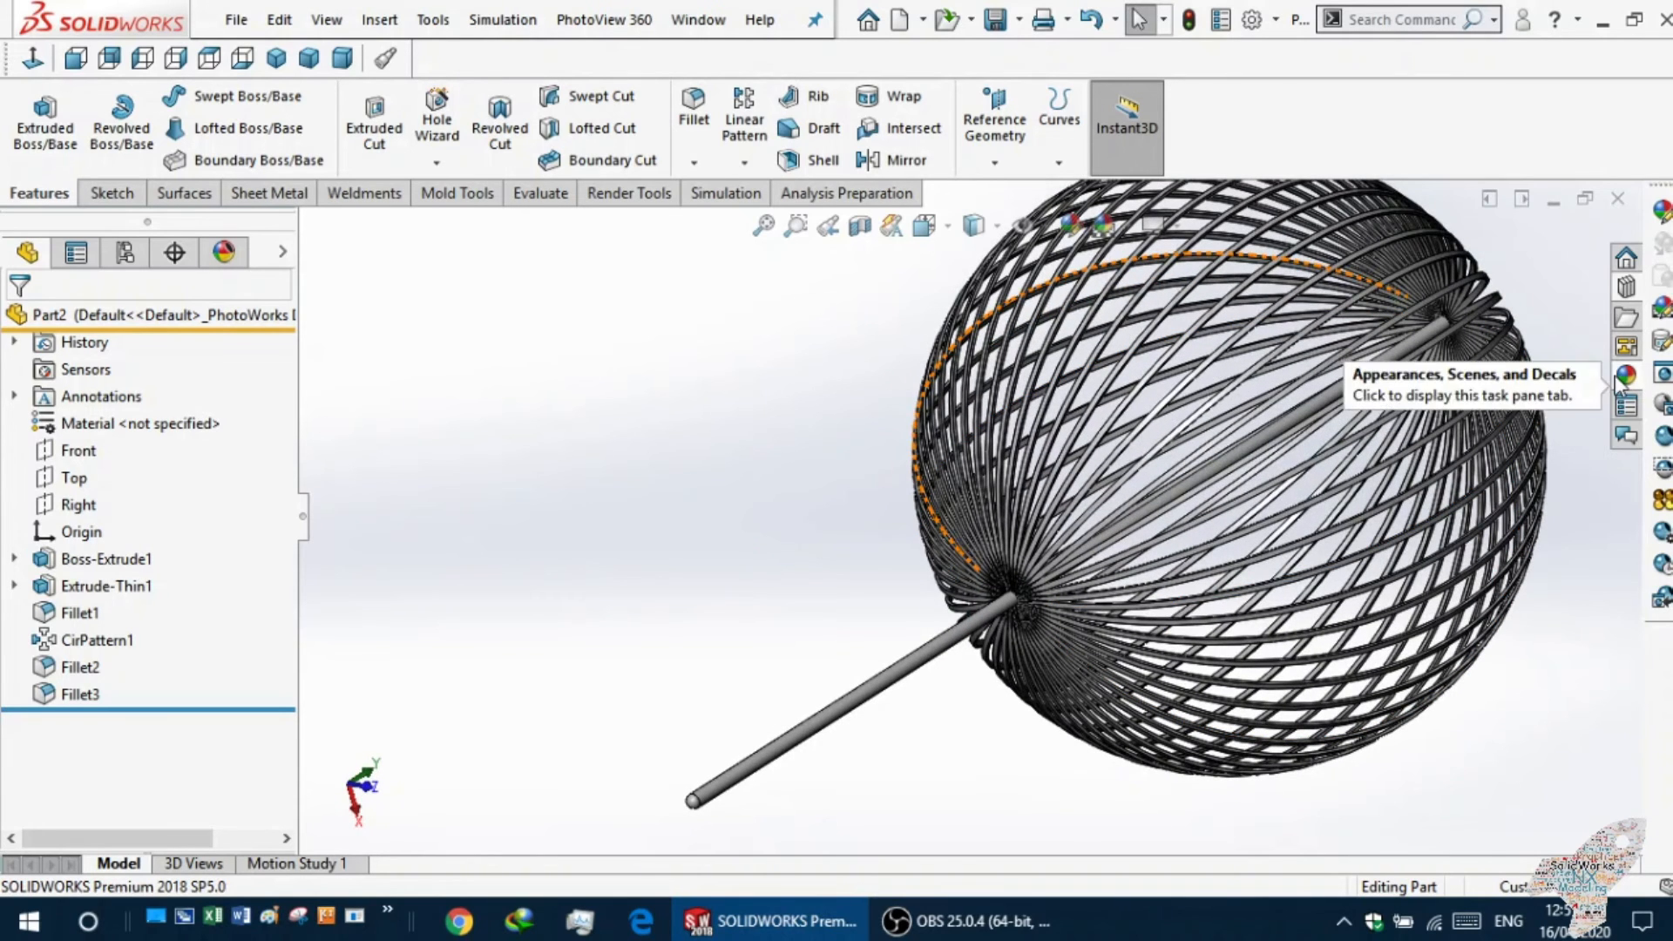
# Apply the polished bronze metal appearance to the whole part.
pyautogui.click(1661, 373)
pyautogui.click(767, 448)
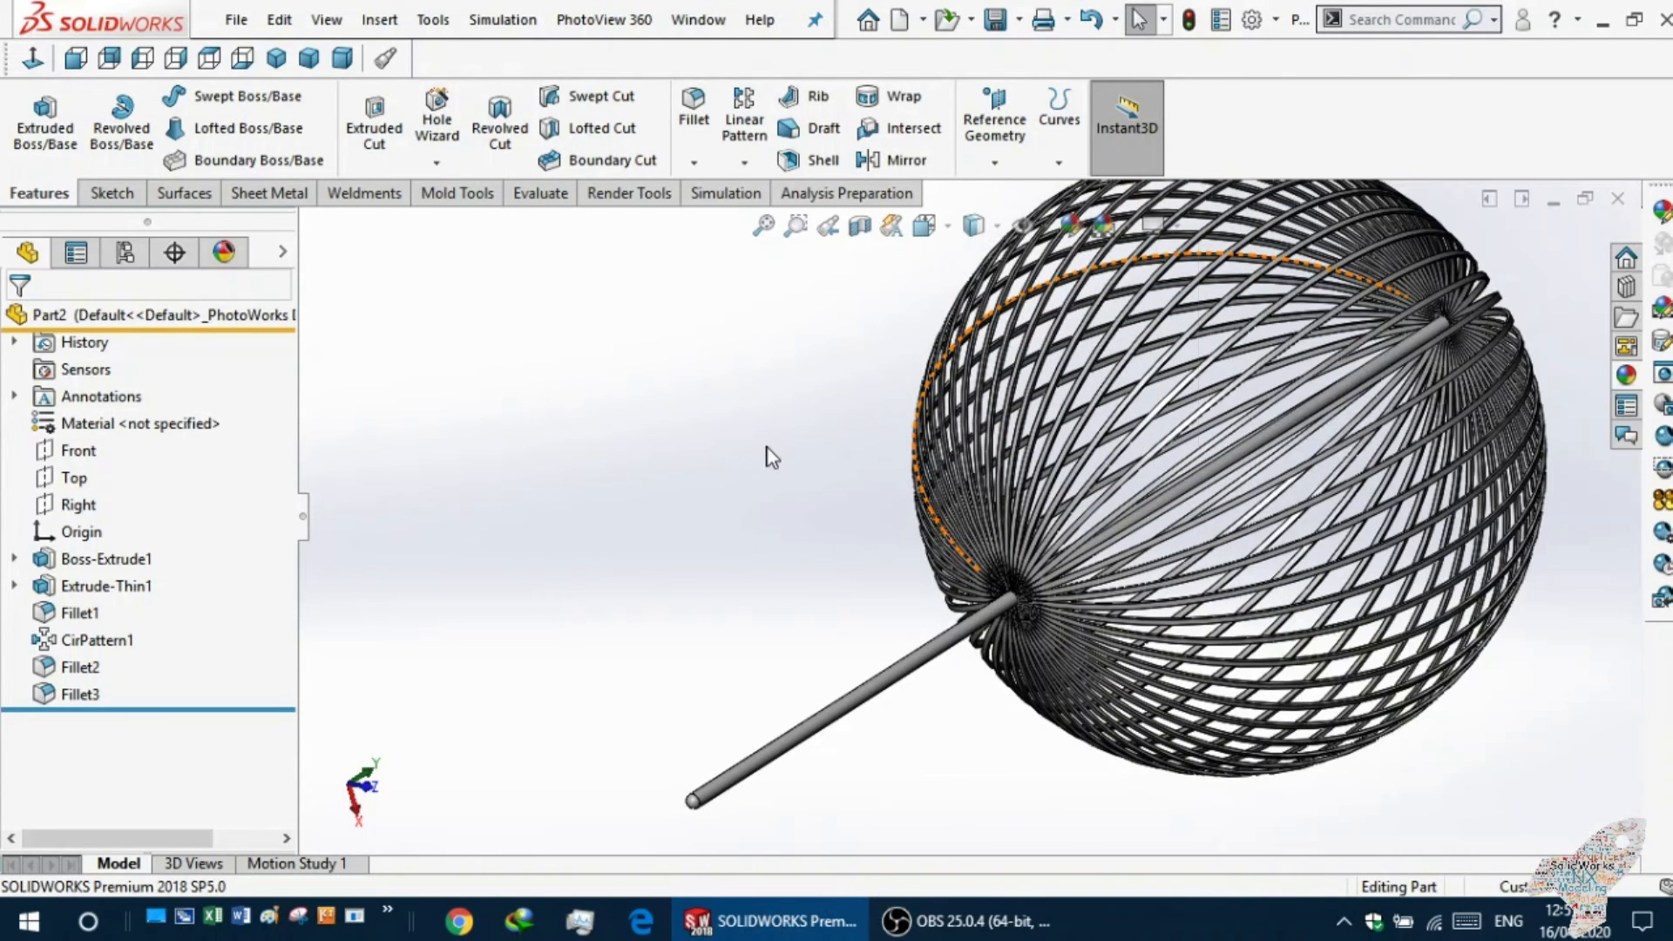
pyautogui.click(1070, 225)
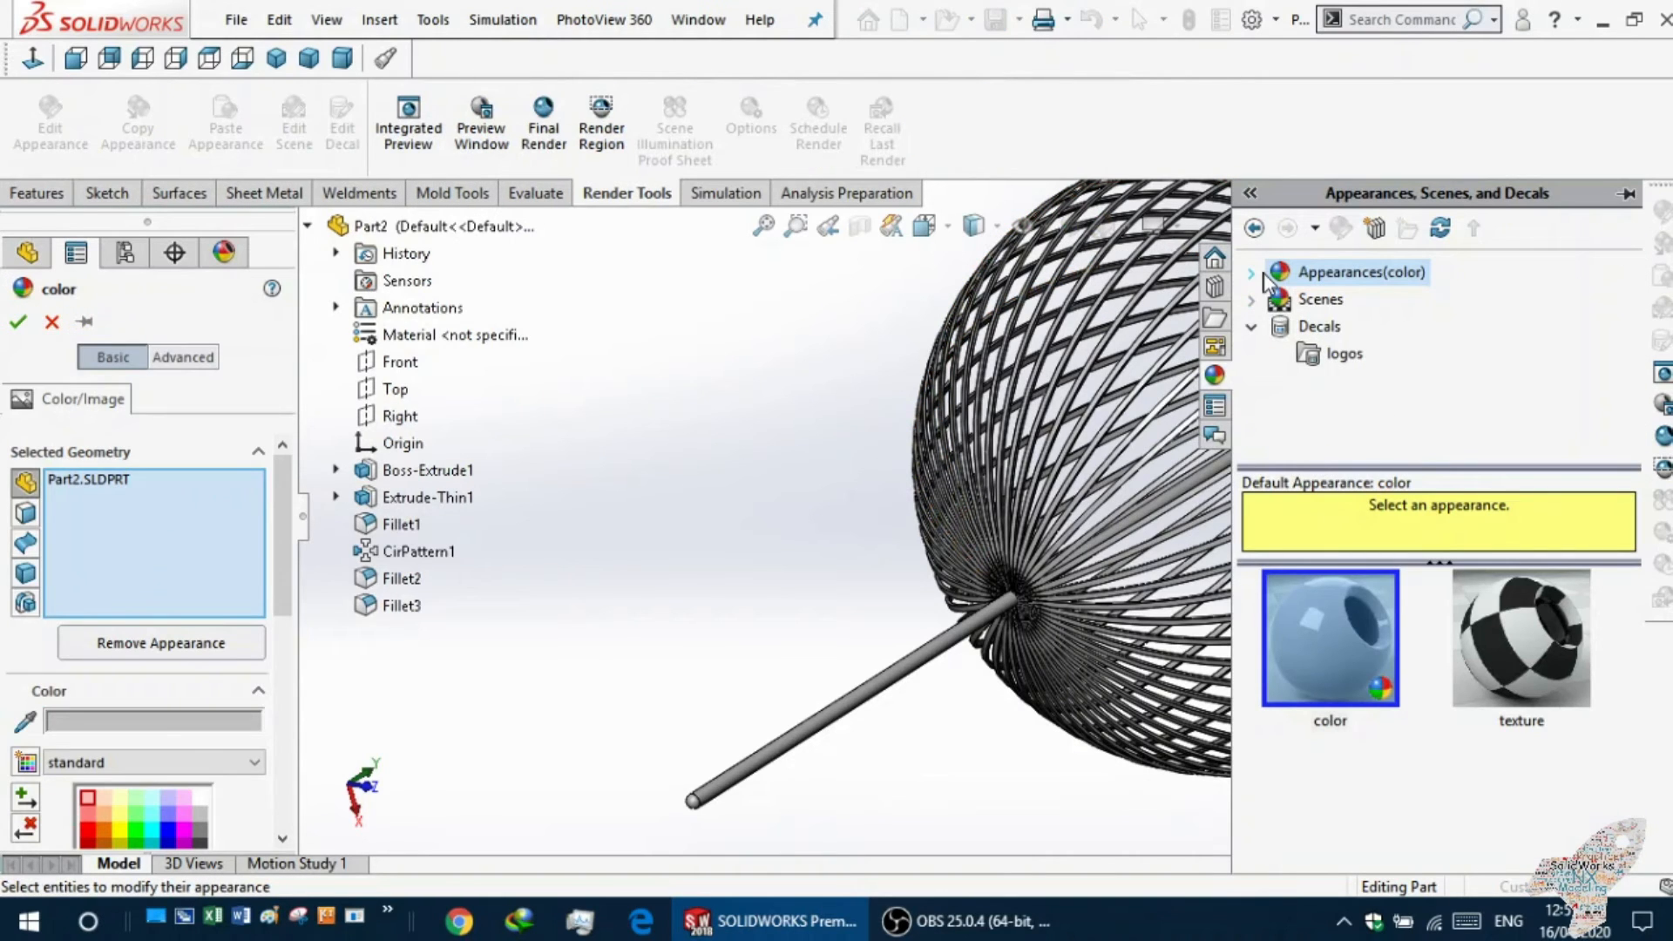
pyautogui.click(1260, 274)
pyautogui.click(1345, 326)
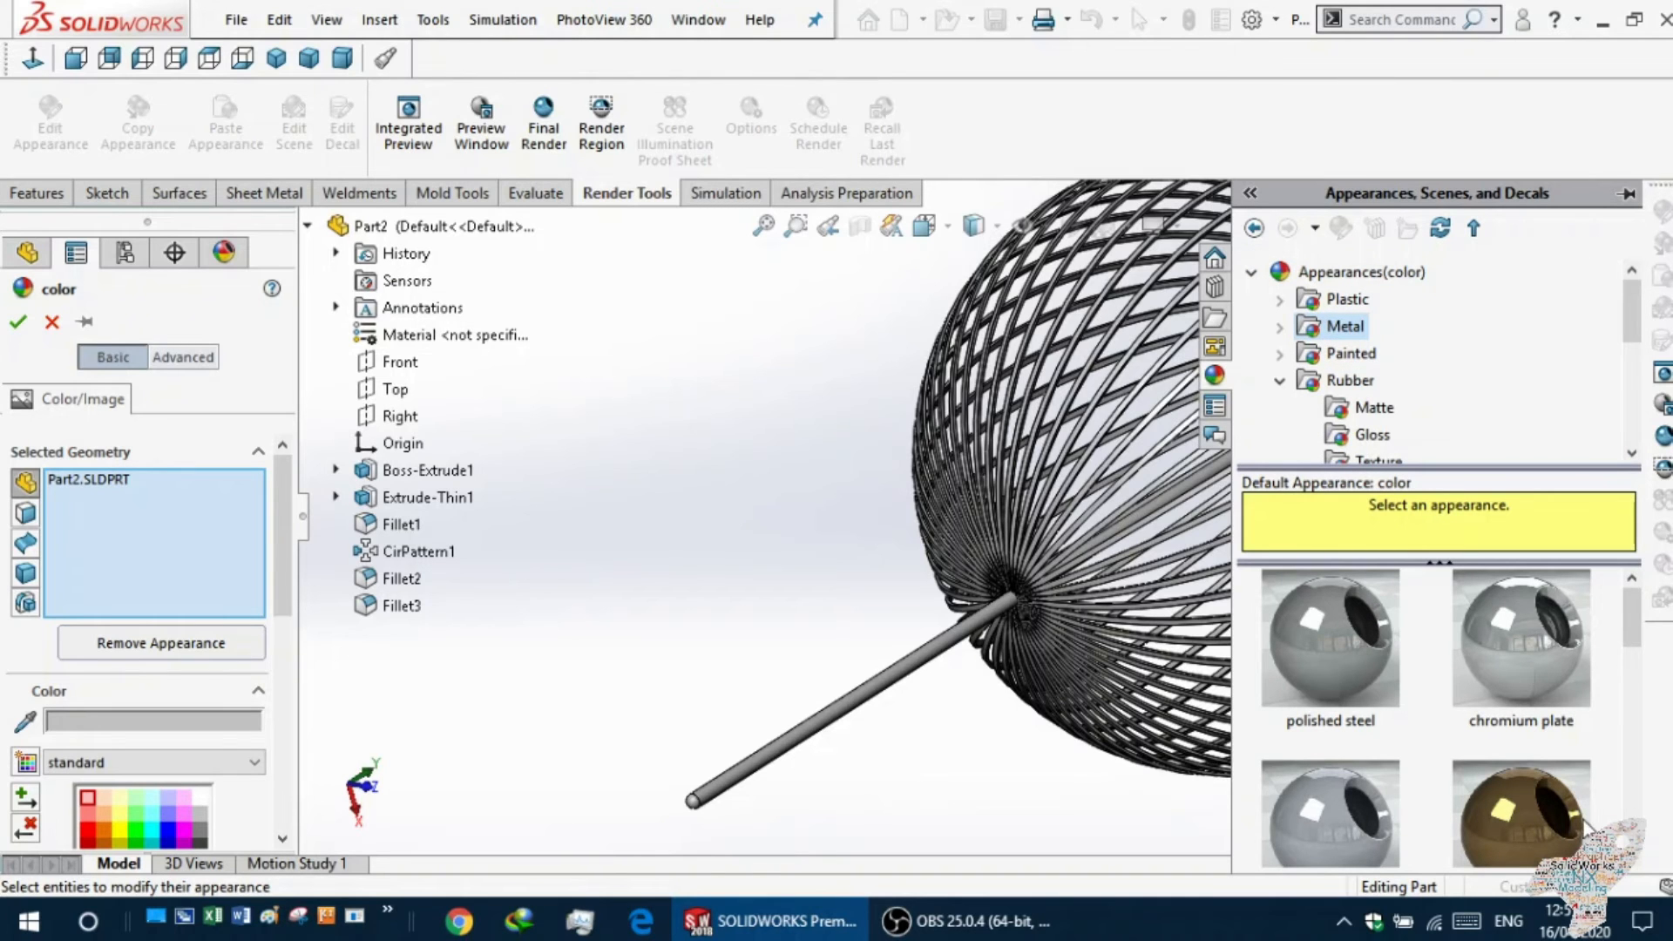
pyautogui.moveTo(1568, 841); pyautogui.dragTo(964, 709)
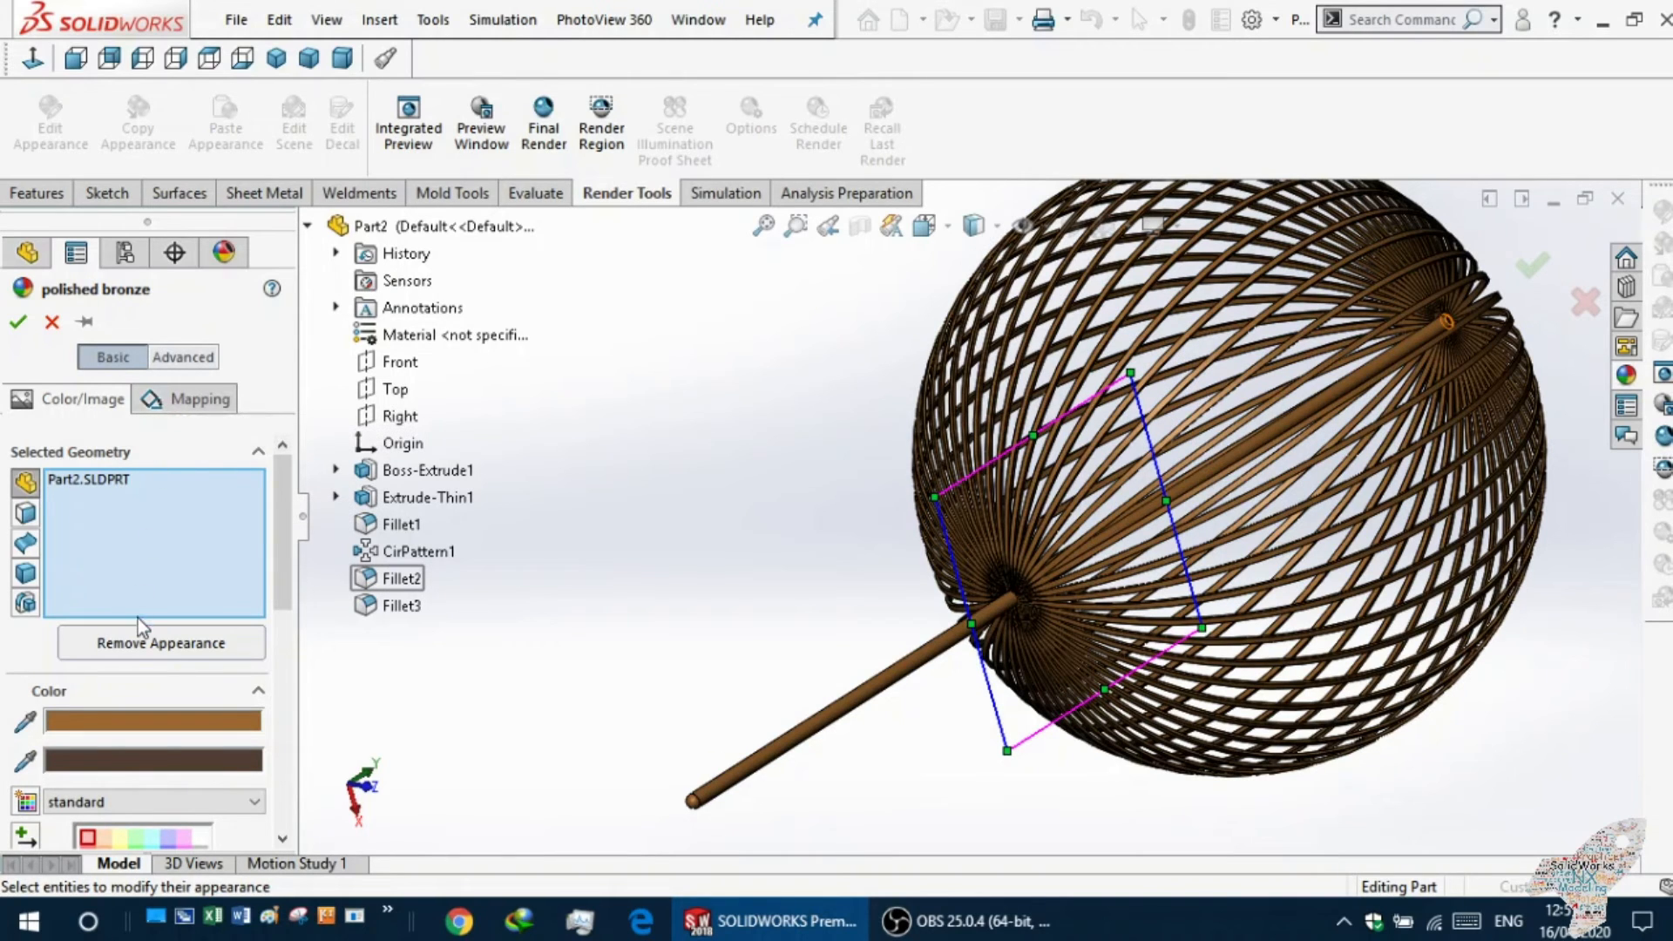
pyautogui.scroll(-1, 138, 619)
pyautogui.click(110, 690)
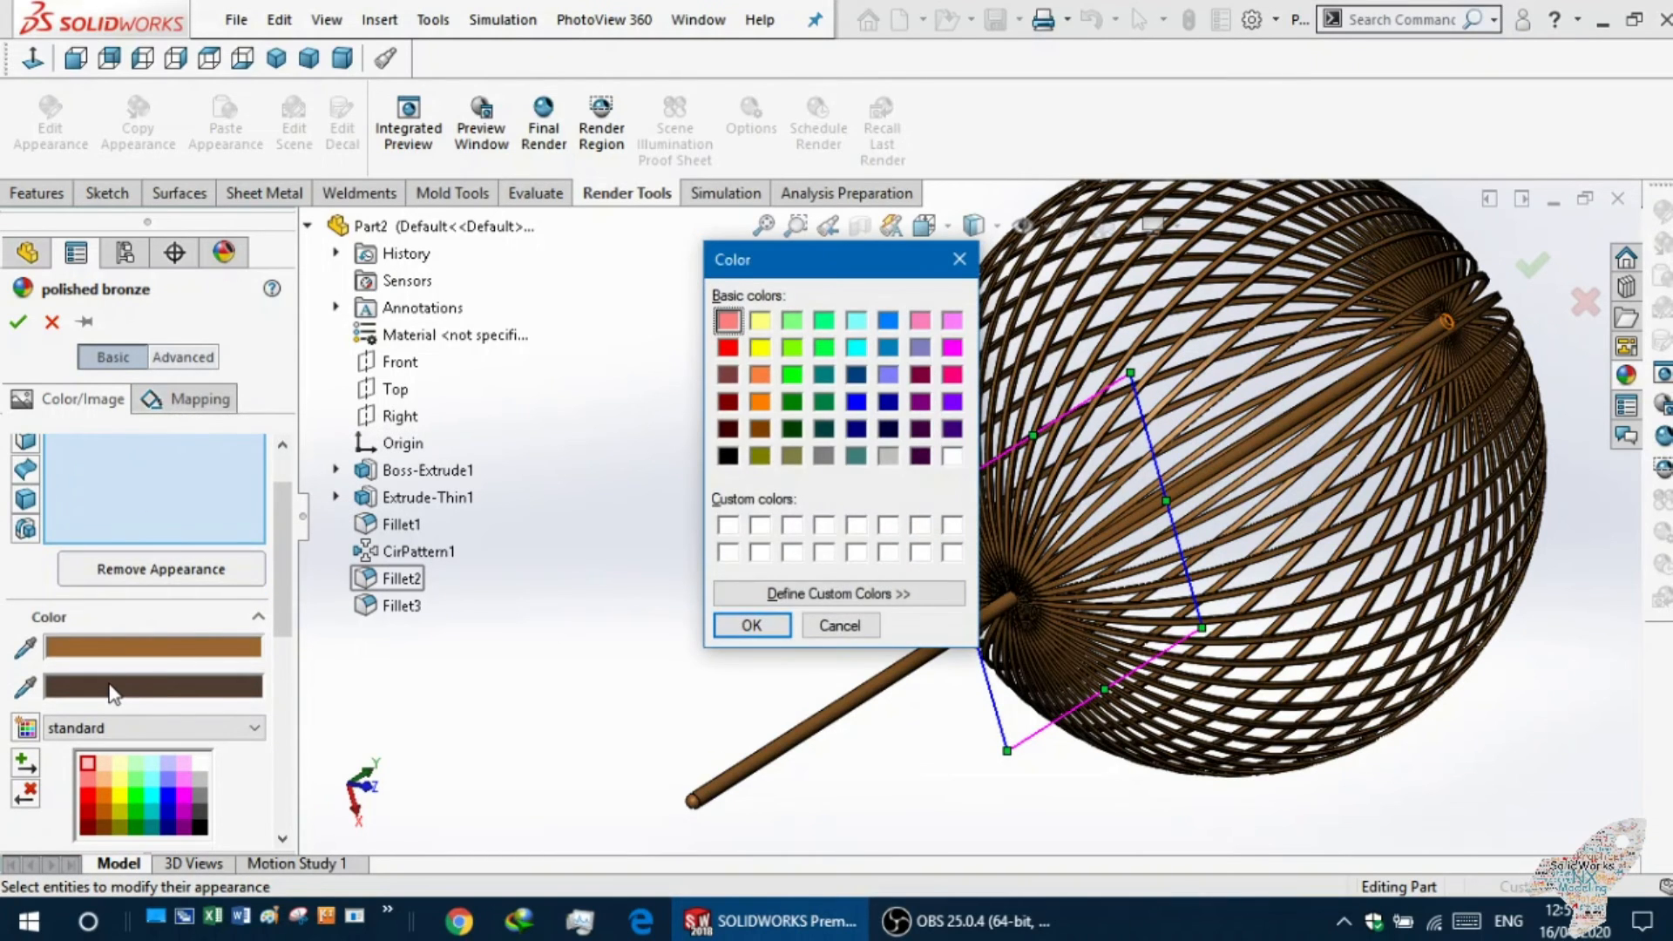
pyautogui.click(840, 627)
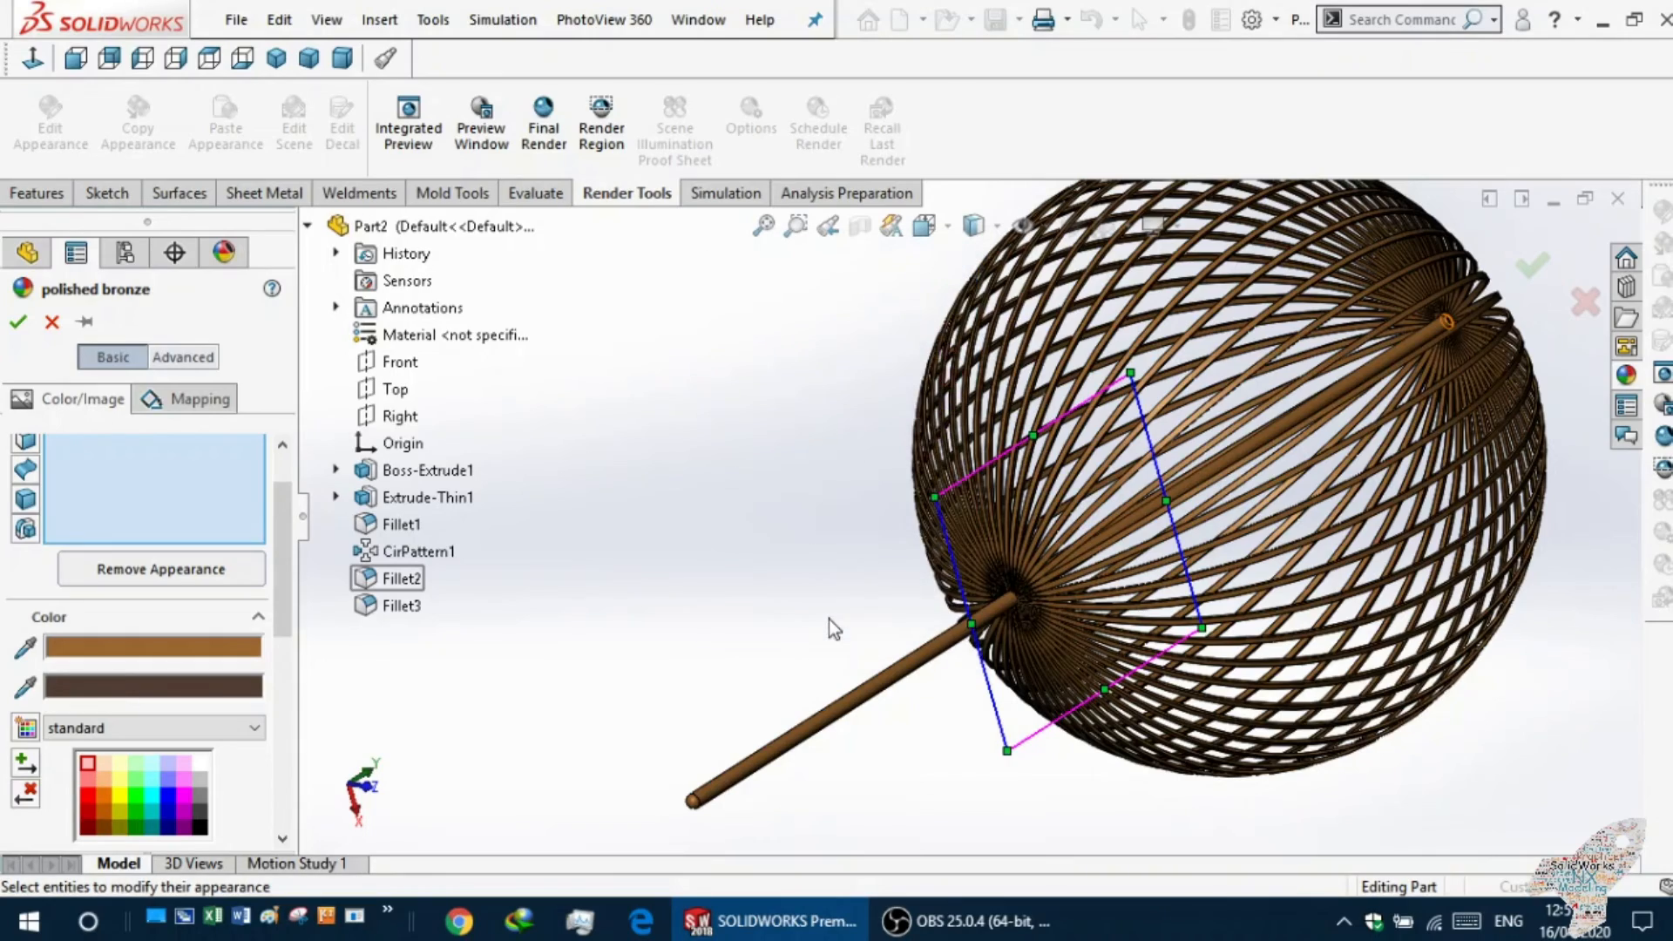
# Examine the polished bronze appearance on the rings and rod from several angles and distances.
pyautogui.scroll(2, 1045, 621)
pyautogui.scroll(-2, 1010, 629)
pyautogui.scroll(-2, 969, 641)
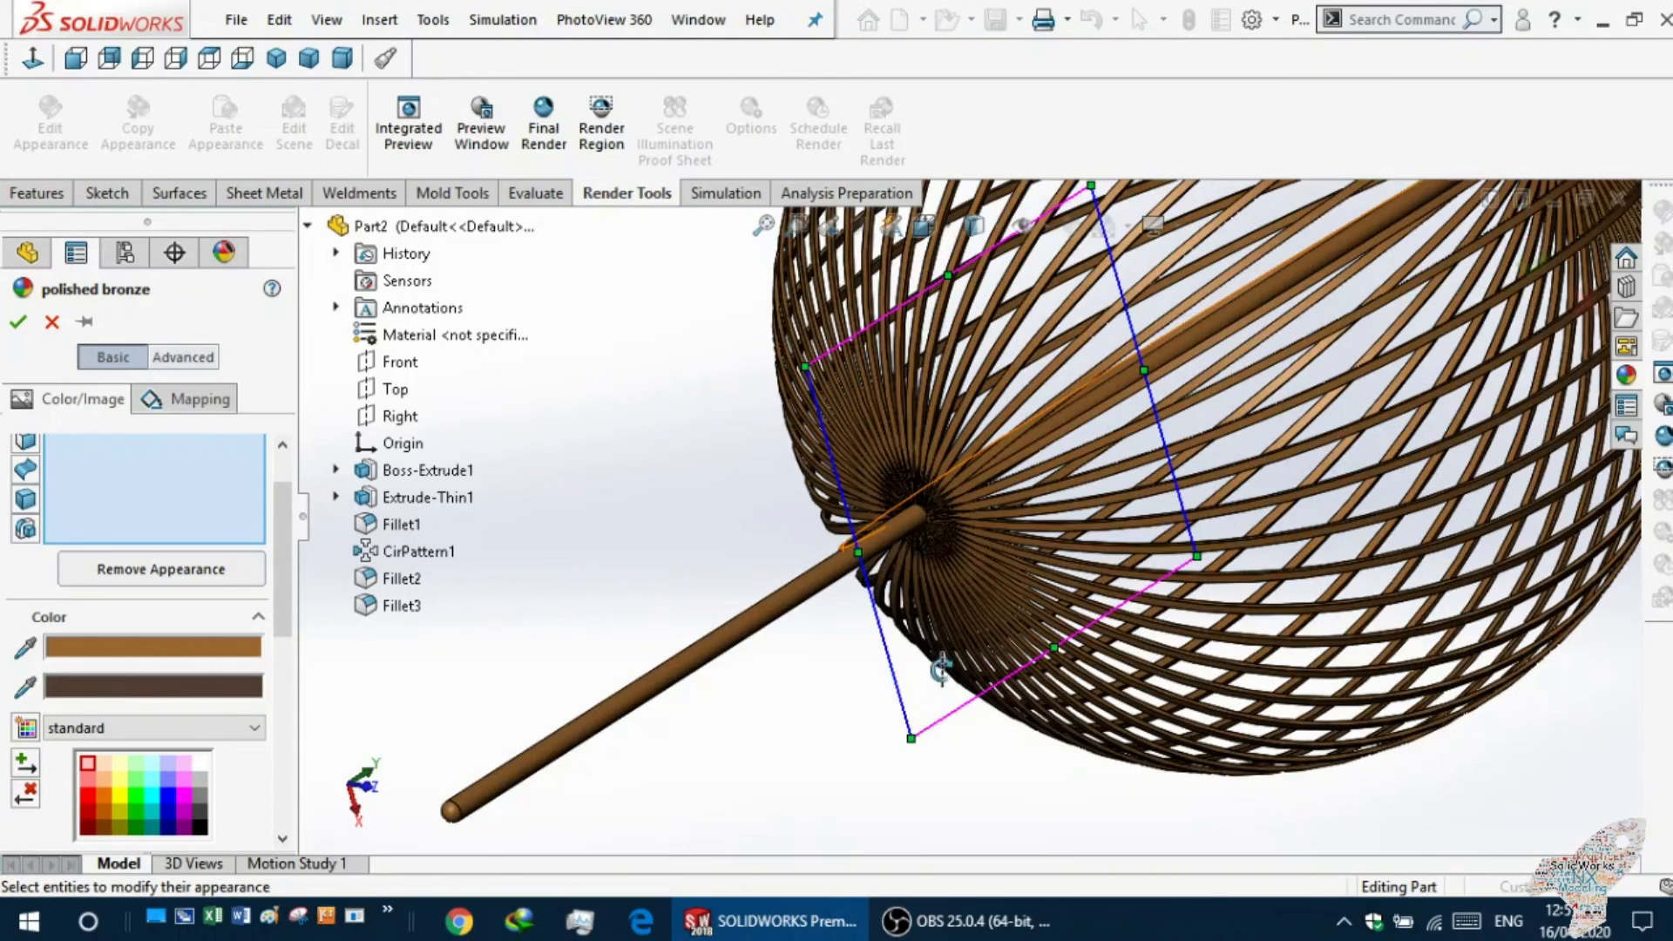
pyautogui.moveTo(940, 669); pyautogui.dragTo(960, 662, button='middle')
pyautogui.scroll(3, 1109, 524)
pyautogui.scroll(-3, 1150, 366)
pyautogui.scroll(3, 922, 493)
pyautogui.scroll(-2, 601, 521)
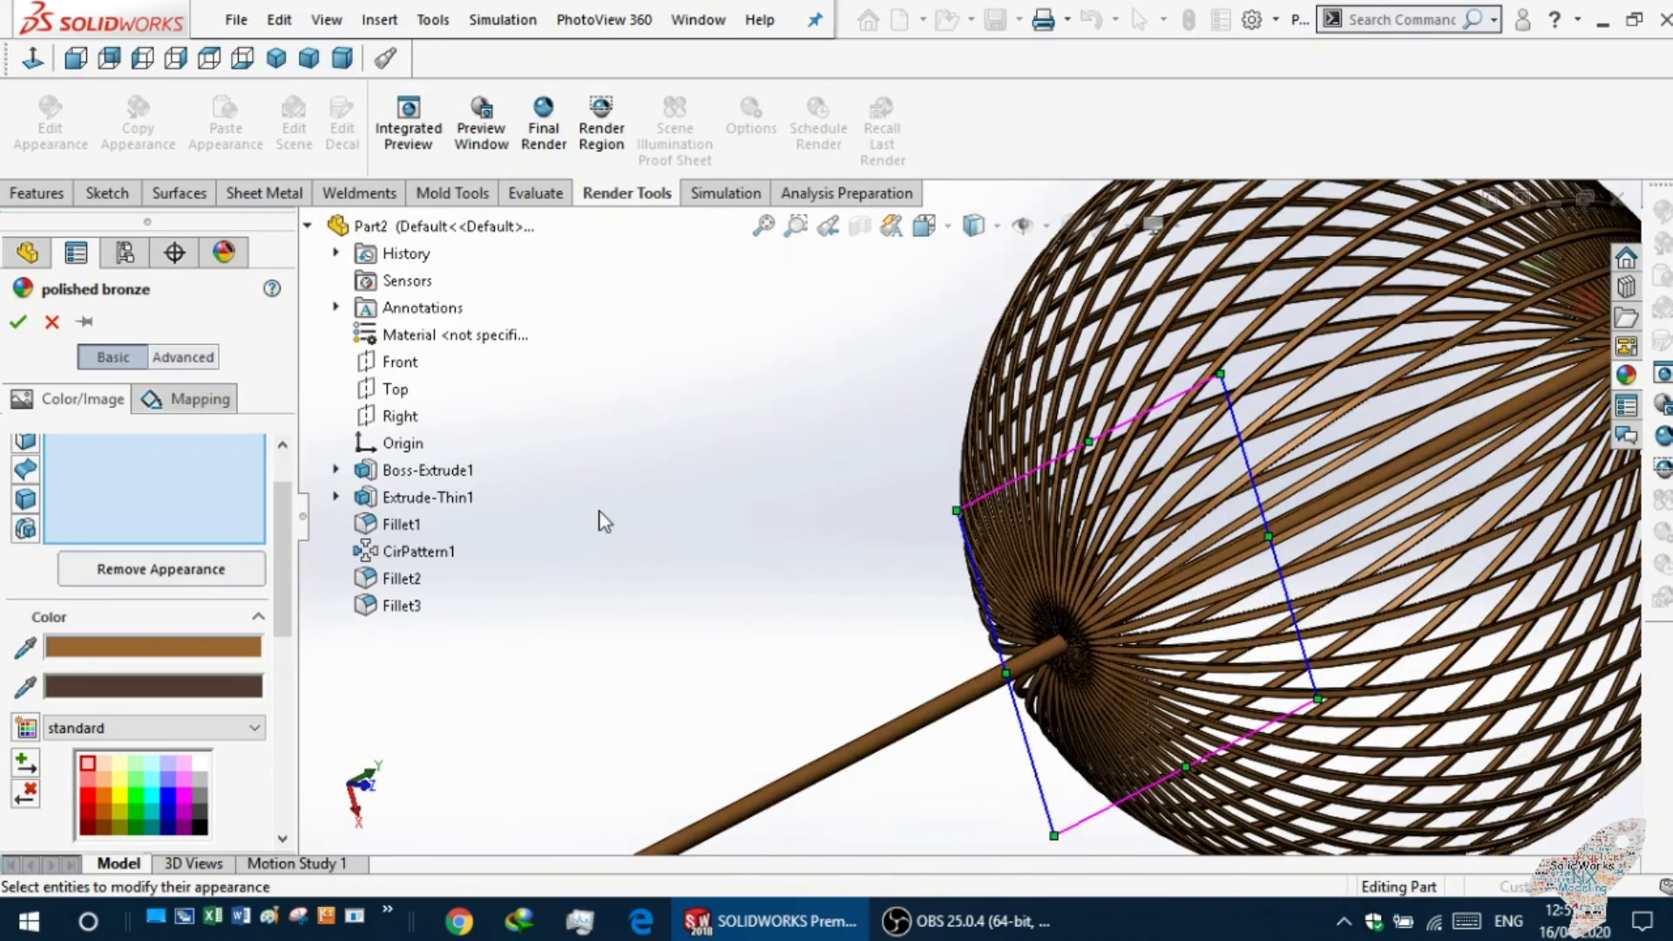
pyautogui.moveTo(681, 484); pyautogui.dragTo(841, 710, button='middle')
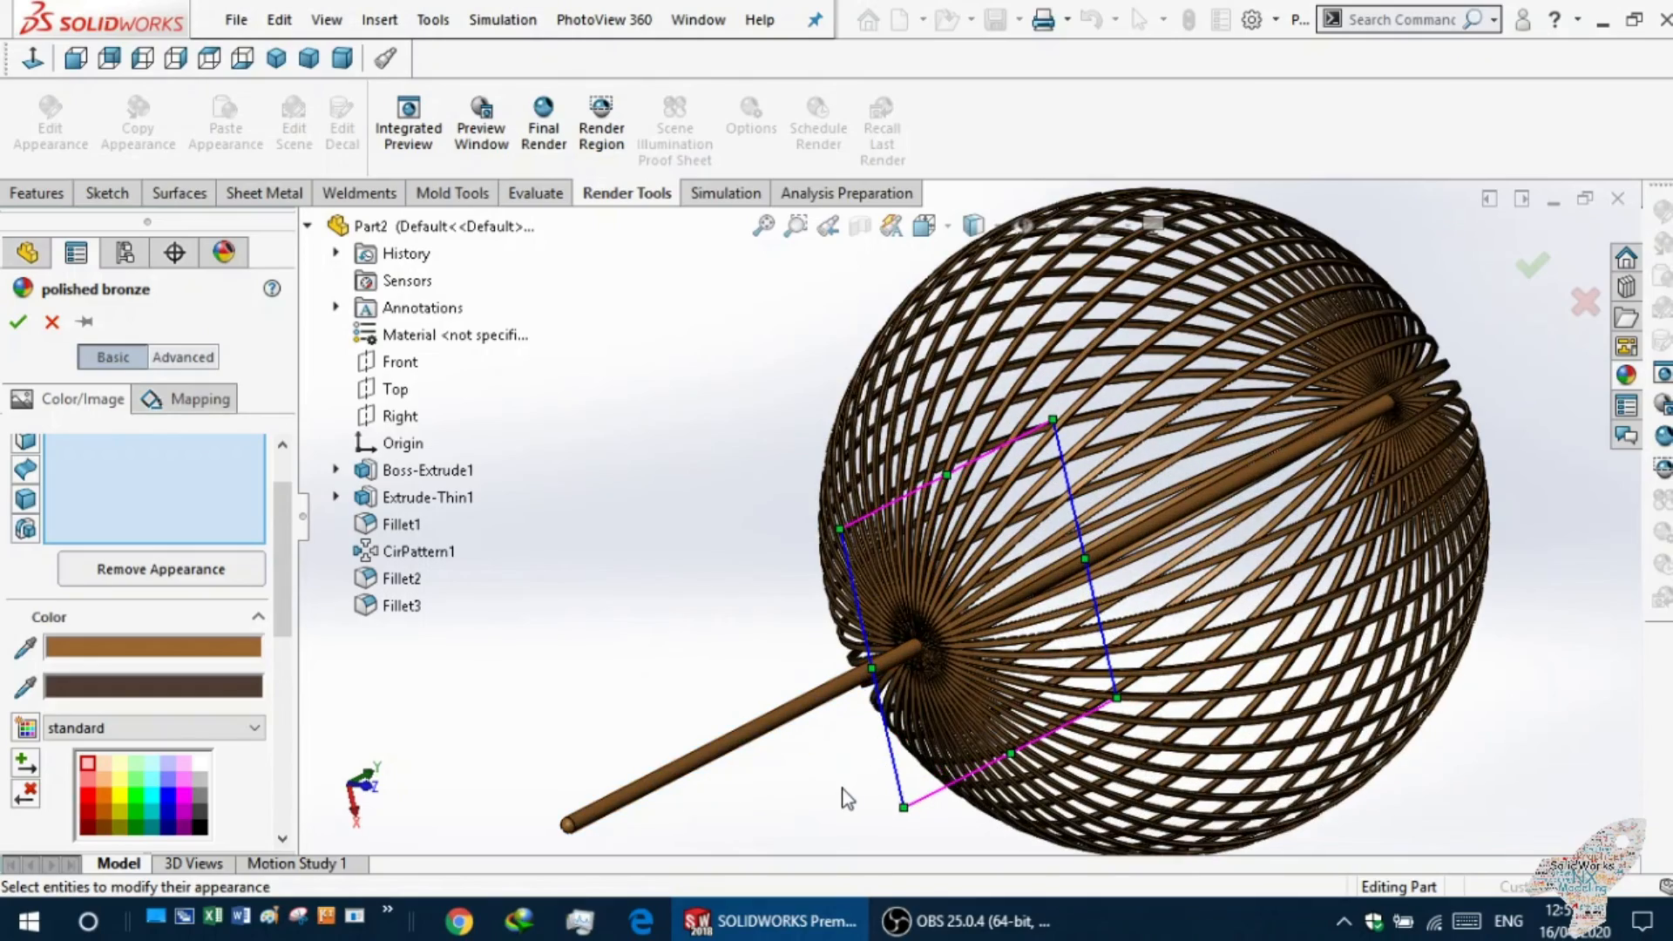
pyautogui.scroll(-5, 1238, 549)
pyautogui.scroll(6, 990, 634)
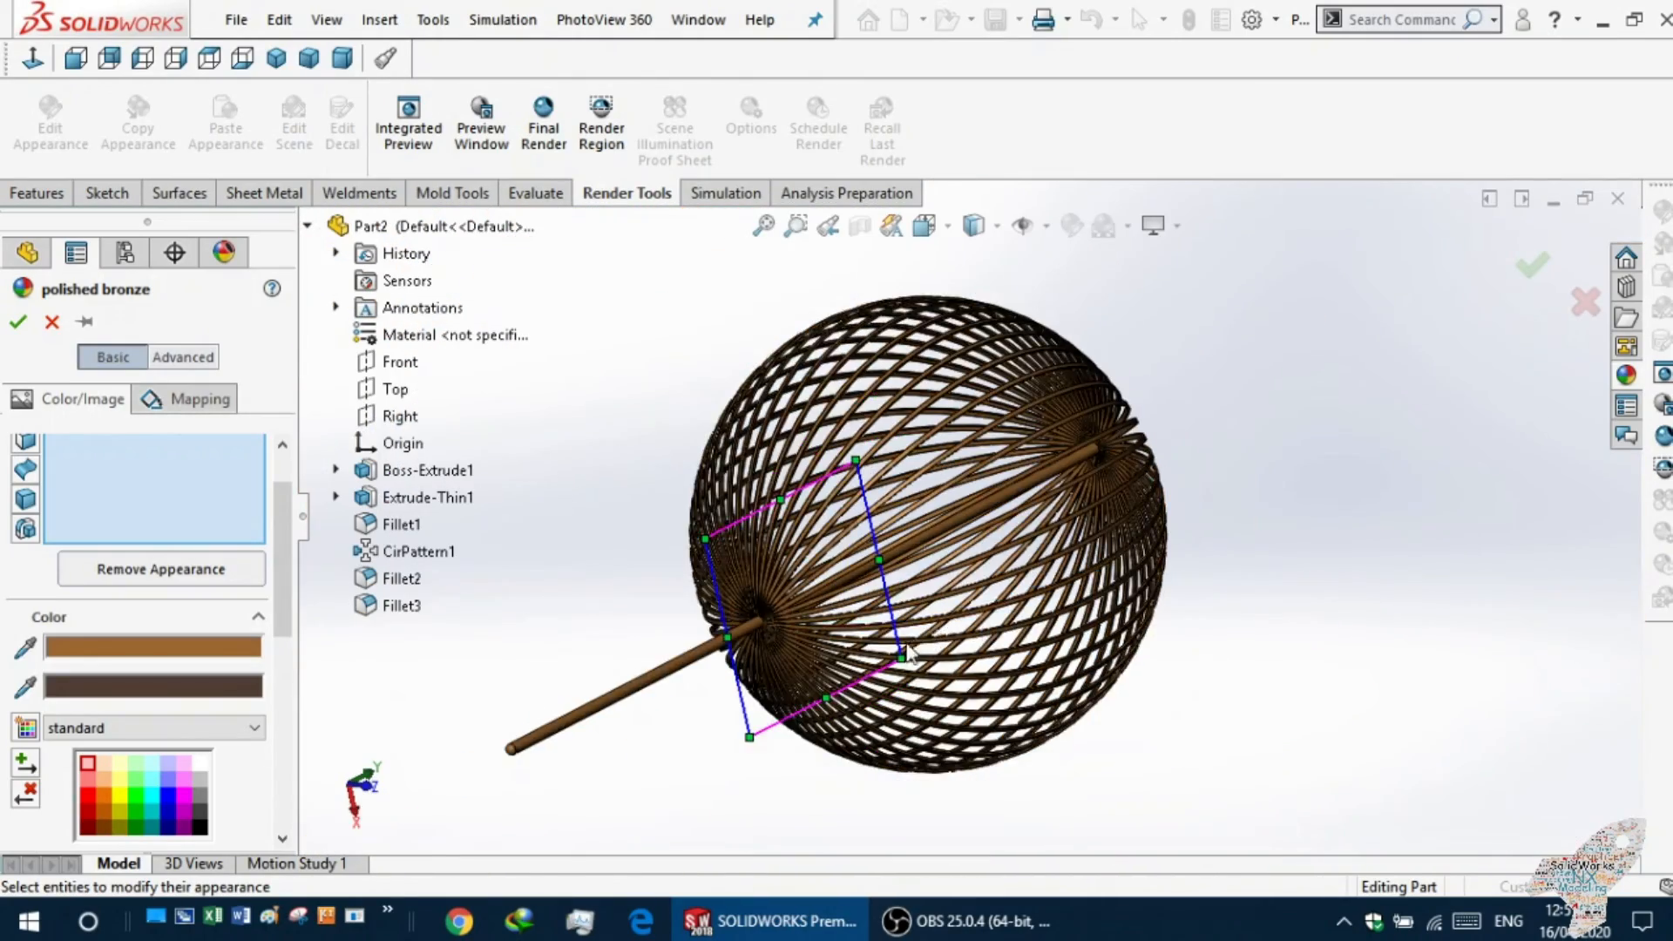
pyautogui.moveTo(906, 653); pyautogui.dragTo(872, 482, button='middle')
pyautogui.scroll(2, 806, 630)
pyautogui.scroll(-2, 807, 631)
pyautogui.moveTo(950, 593); pyautogui.dragTo(819, 627, button='middle')
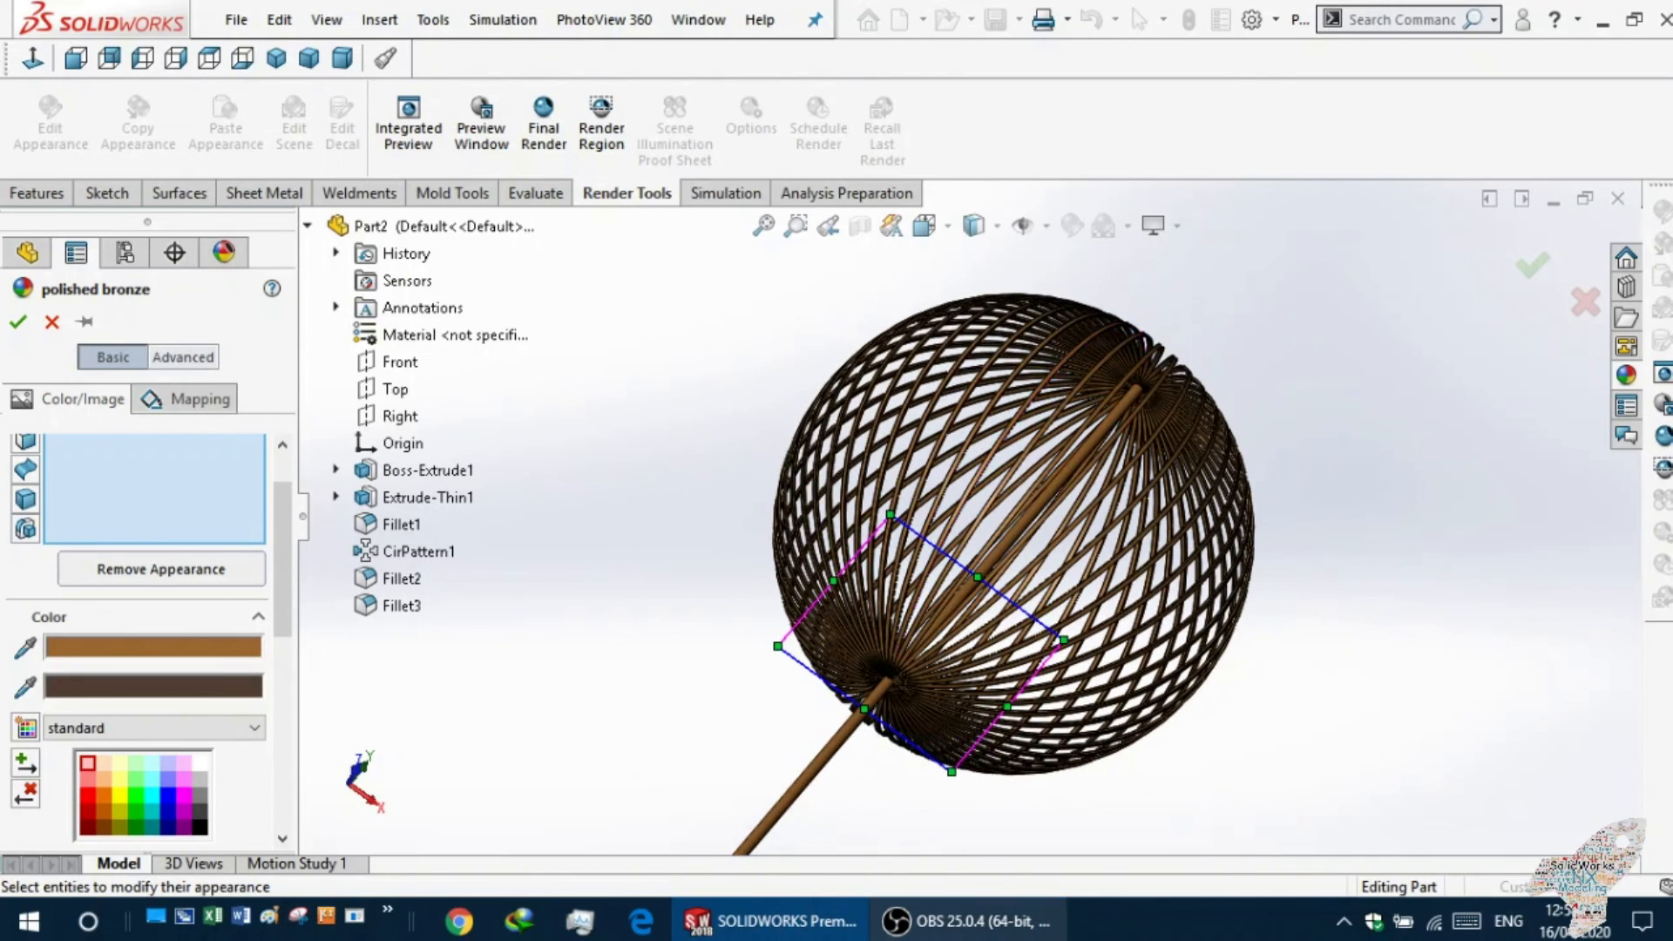
# Set the red value of the polished bronze colour to 166 and accept the appearance.
pyautogui.scroll(-2, 82, 736)
pyautogui.scroll(-1, 83, 734)
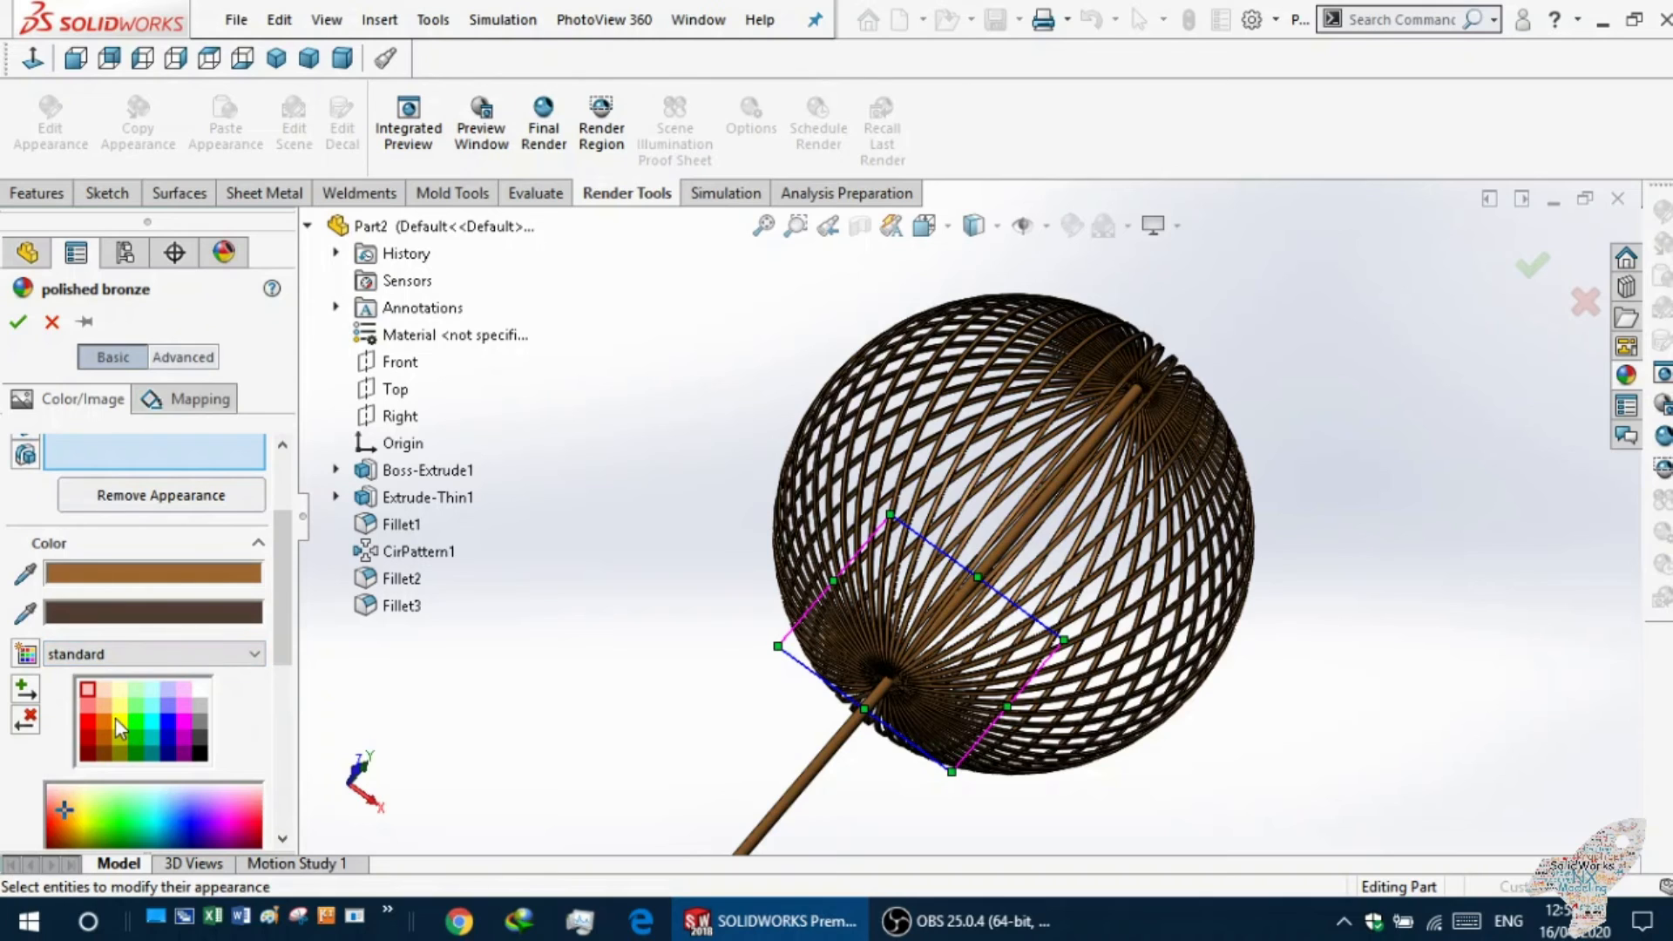
pyautogui.scroll(-4, 109, 711)
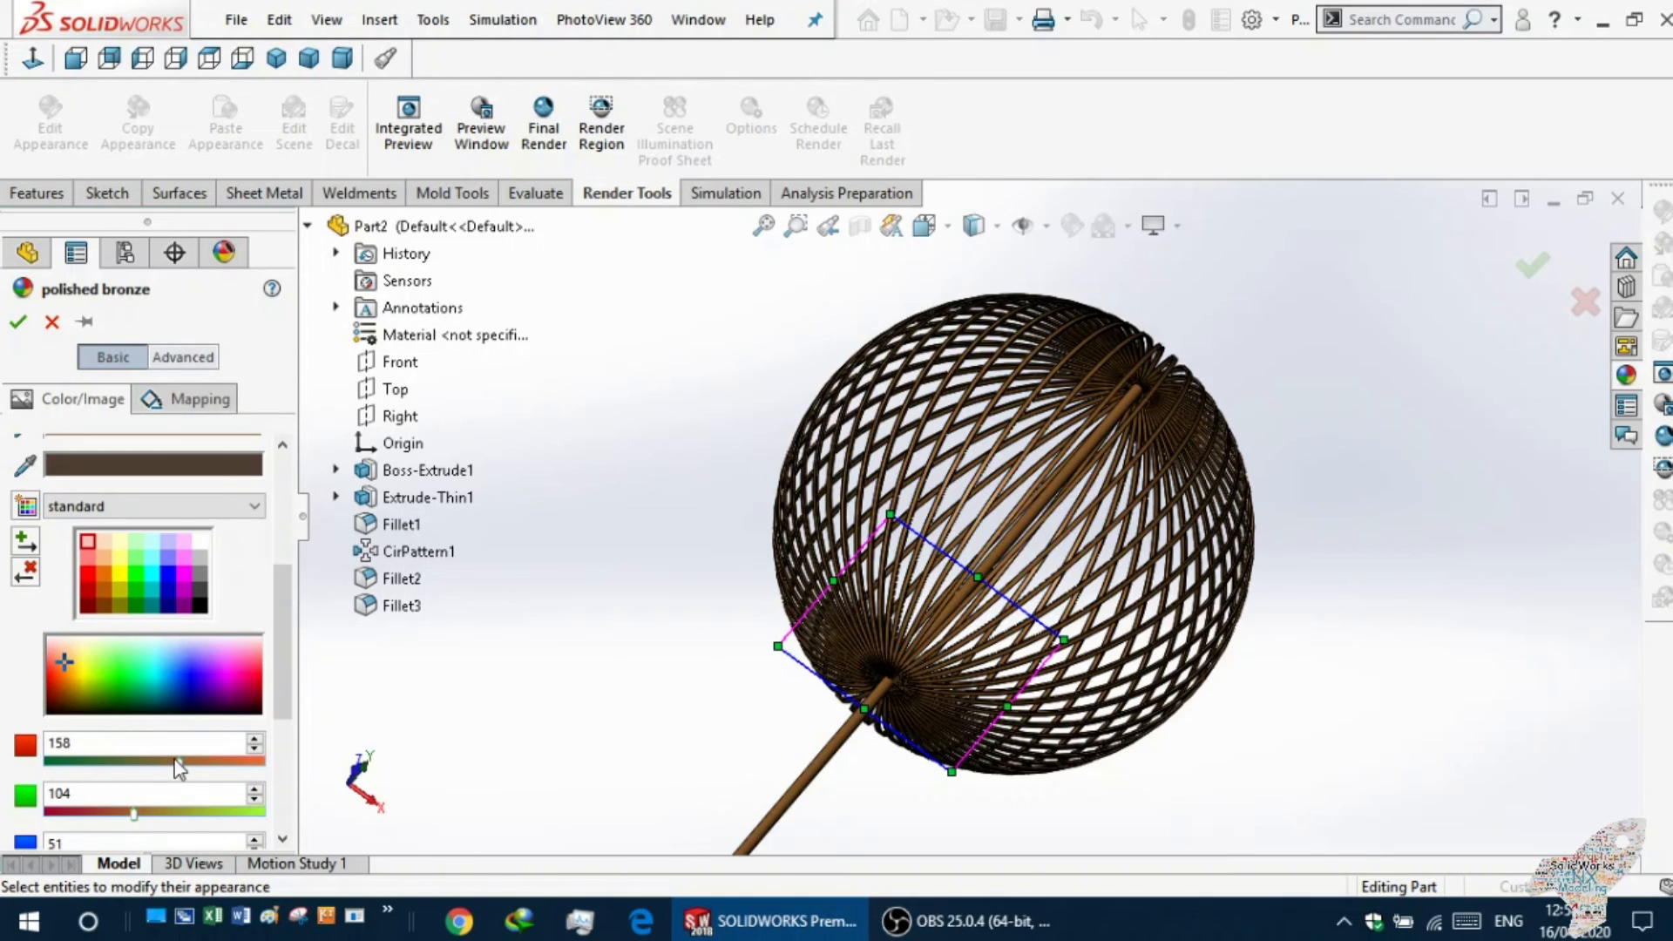
pyautogui.moveTo(177, 767)
pyautogui.mouseDown()
pyautogui.moveTo(206, 769)
pyautogui.moveTo(148, 779)
pyautogui.moveTo(191, 779)
pyautogui.mouseUp()
pyautogui.moveTo(501, 655); pyautogui.dragTo(485, 567, button='middle')
pyautogui.scroll(-3, 625, 627)
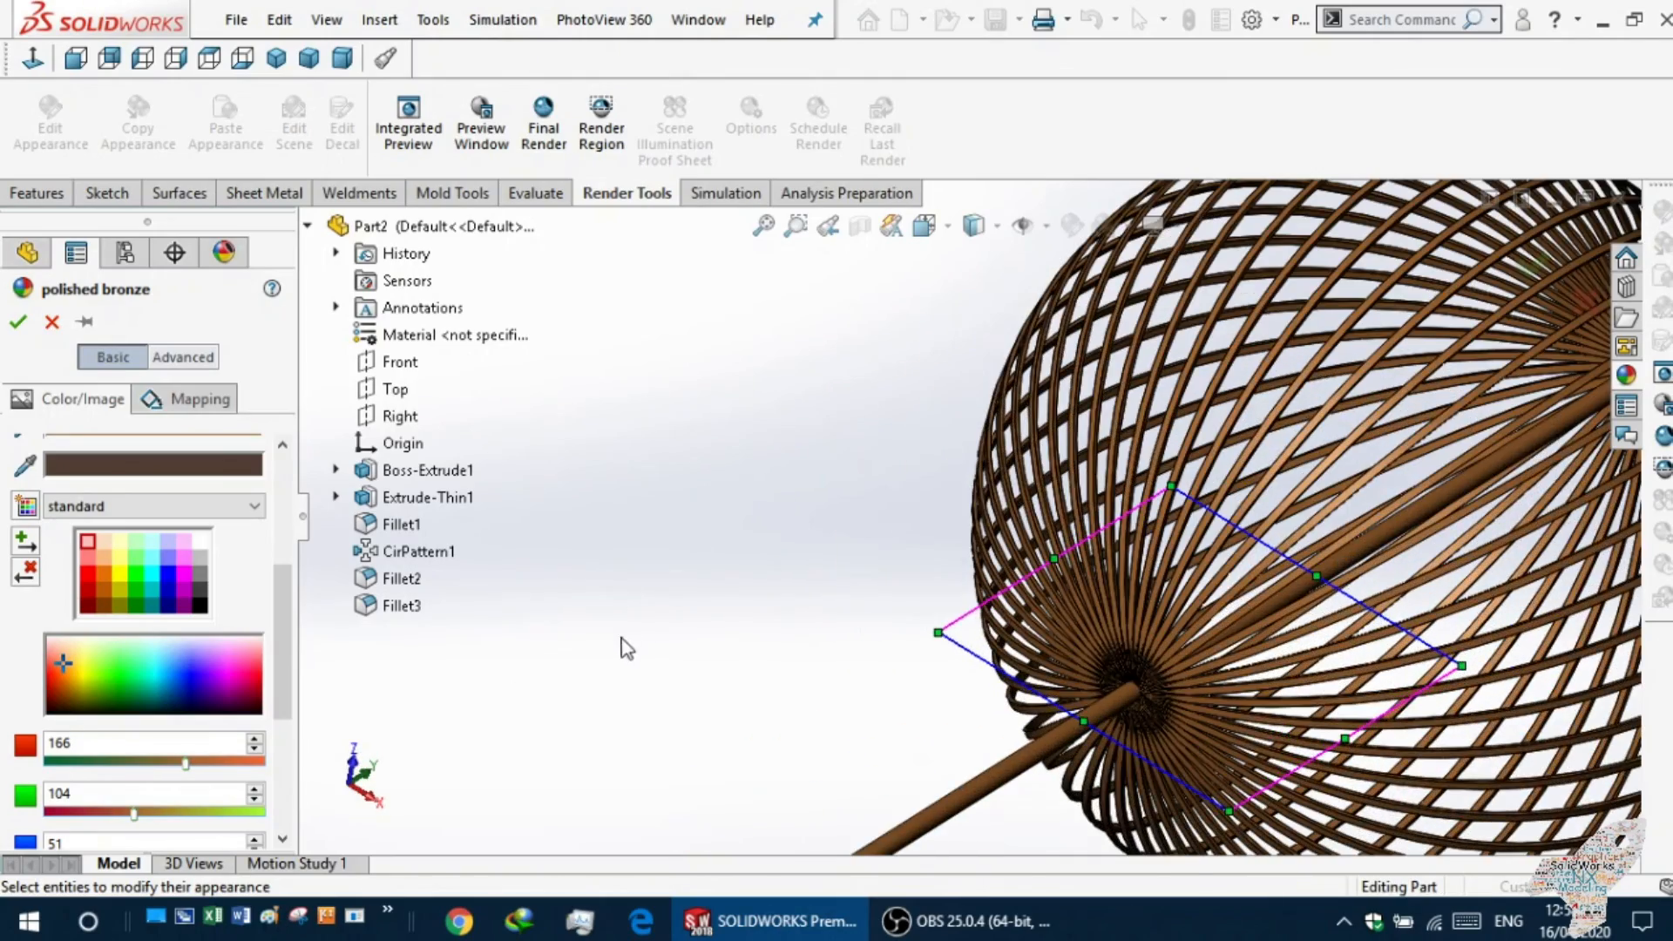
pyautogui.moveTo(660, 570); pyautogui.dragTo(640, 579, button='middle')
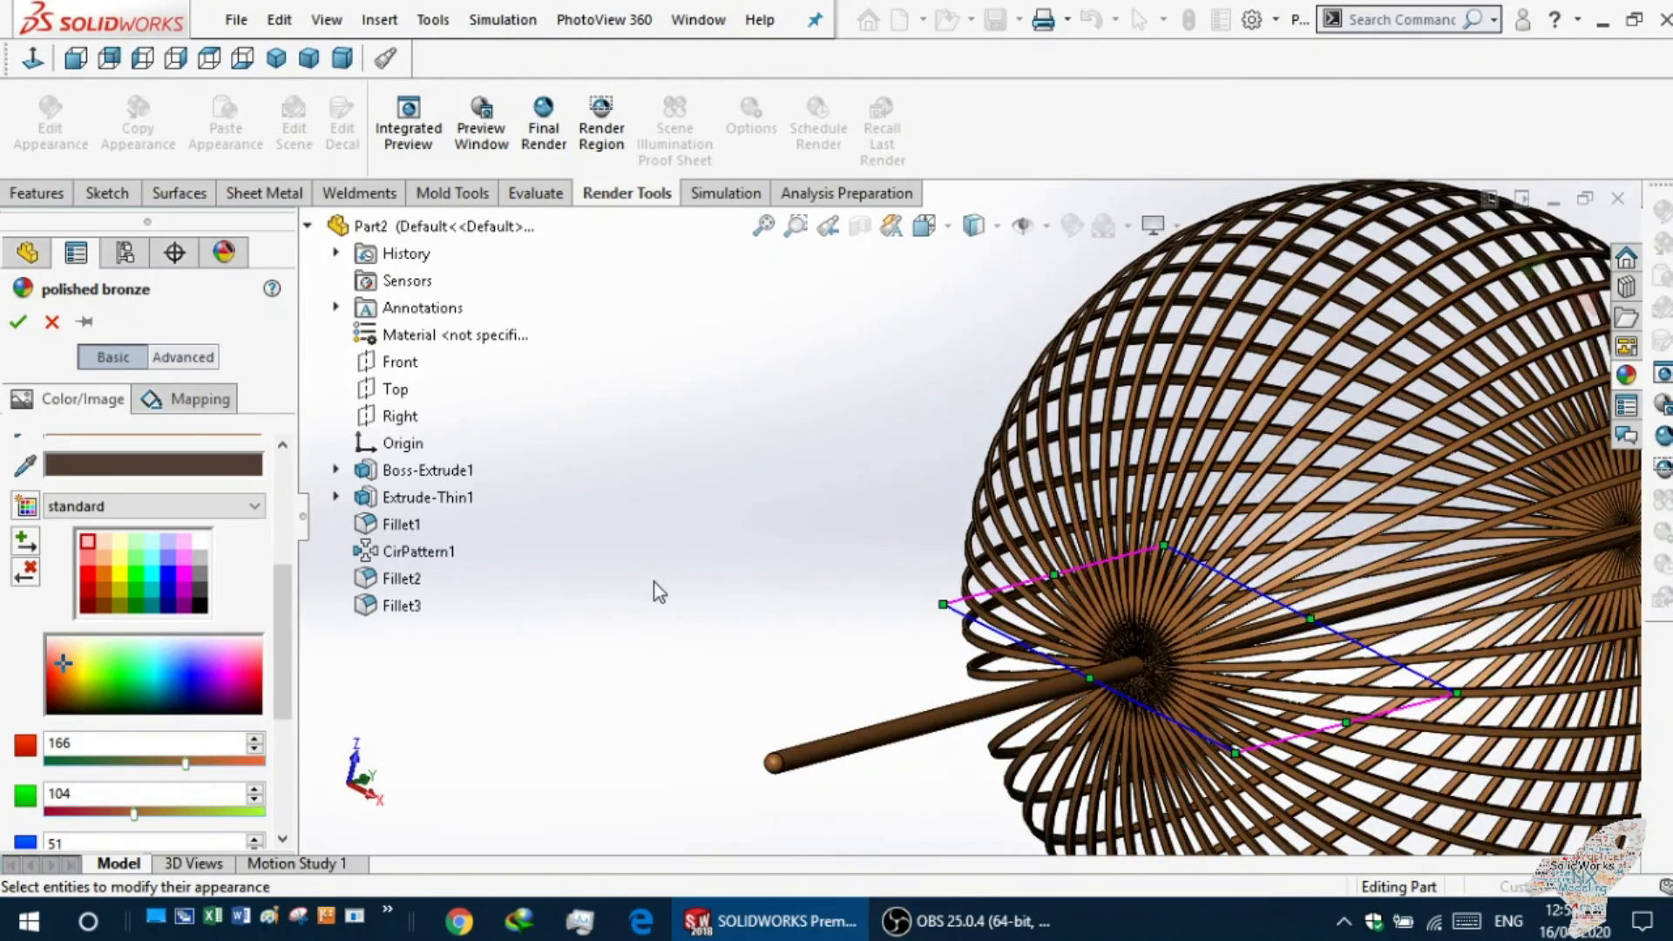
pyautogui.scroll(1, 658, 586)
pyautogui.scroll(-1, 743, 702)
pyautogui.scroll(3, 775, 725)
pyautogui.scroll(-3, 1118, 716)
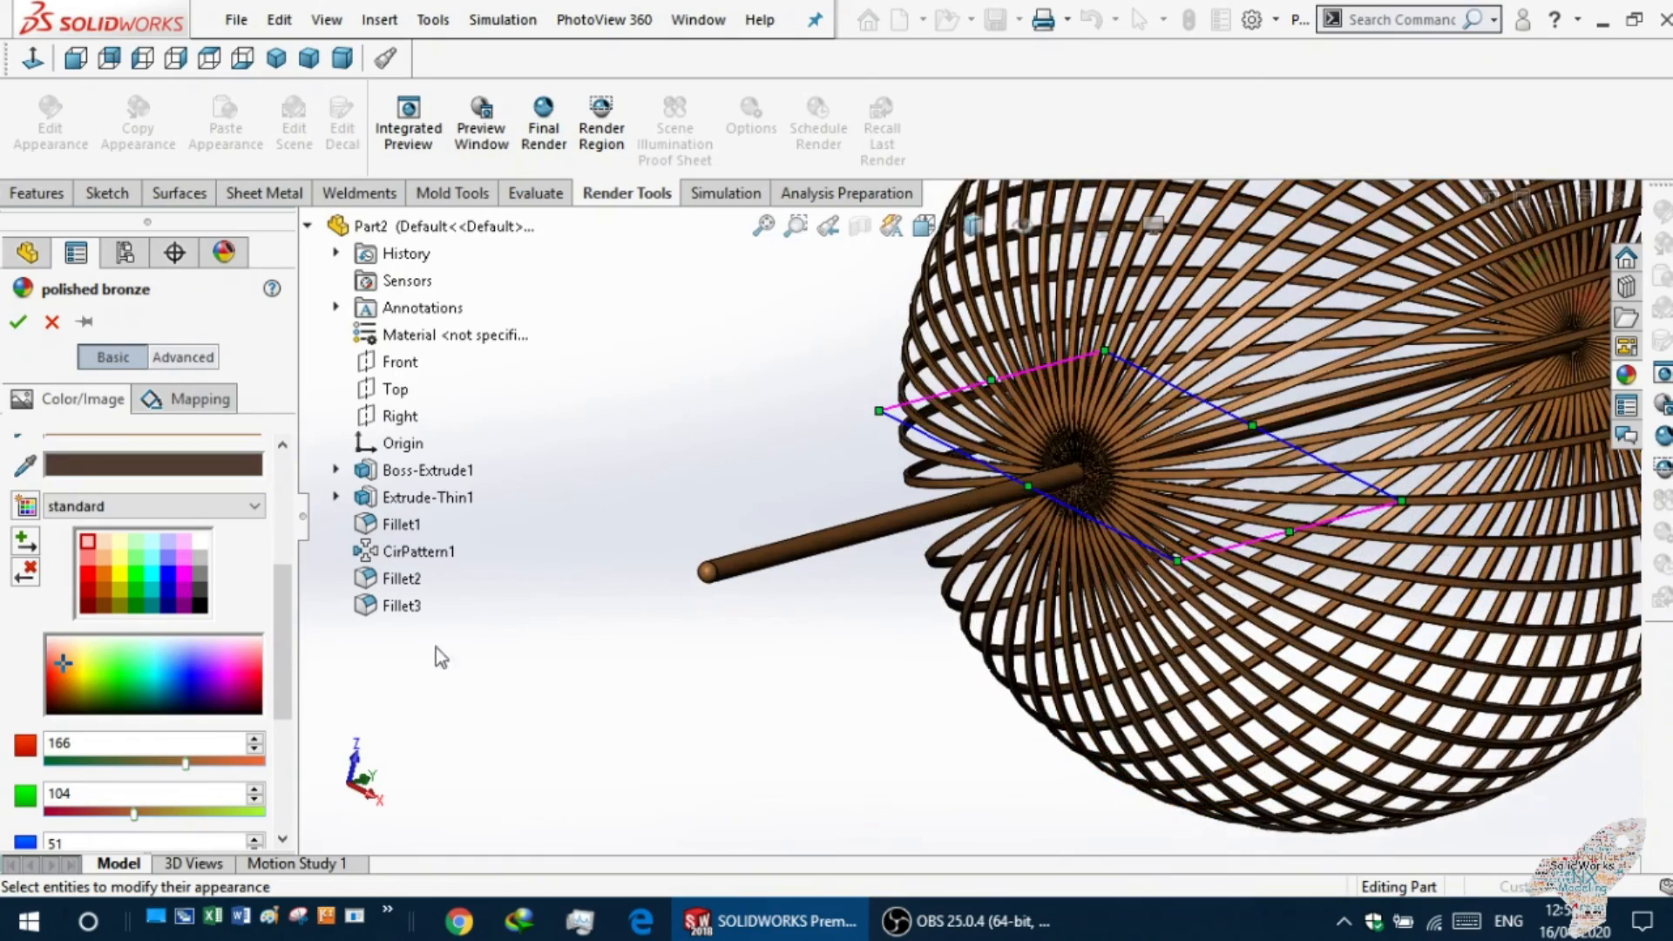
pyautogui.click(19, 323)
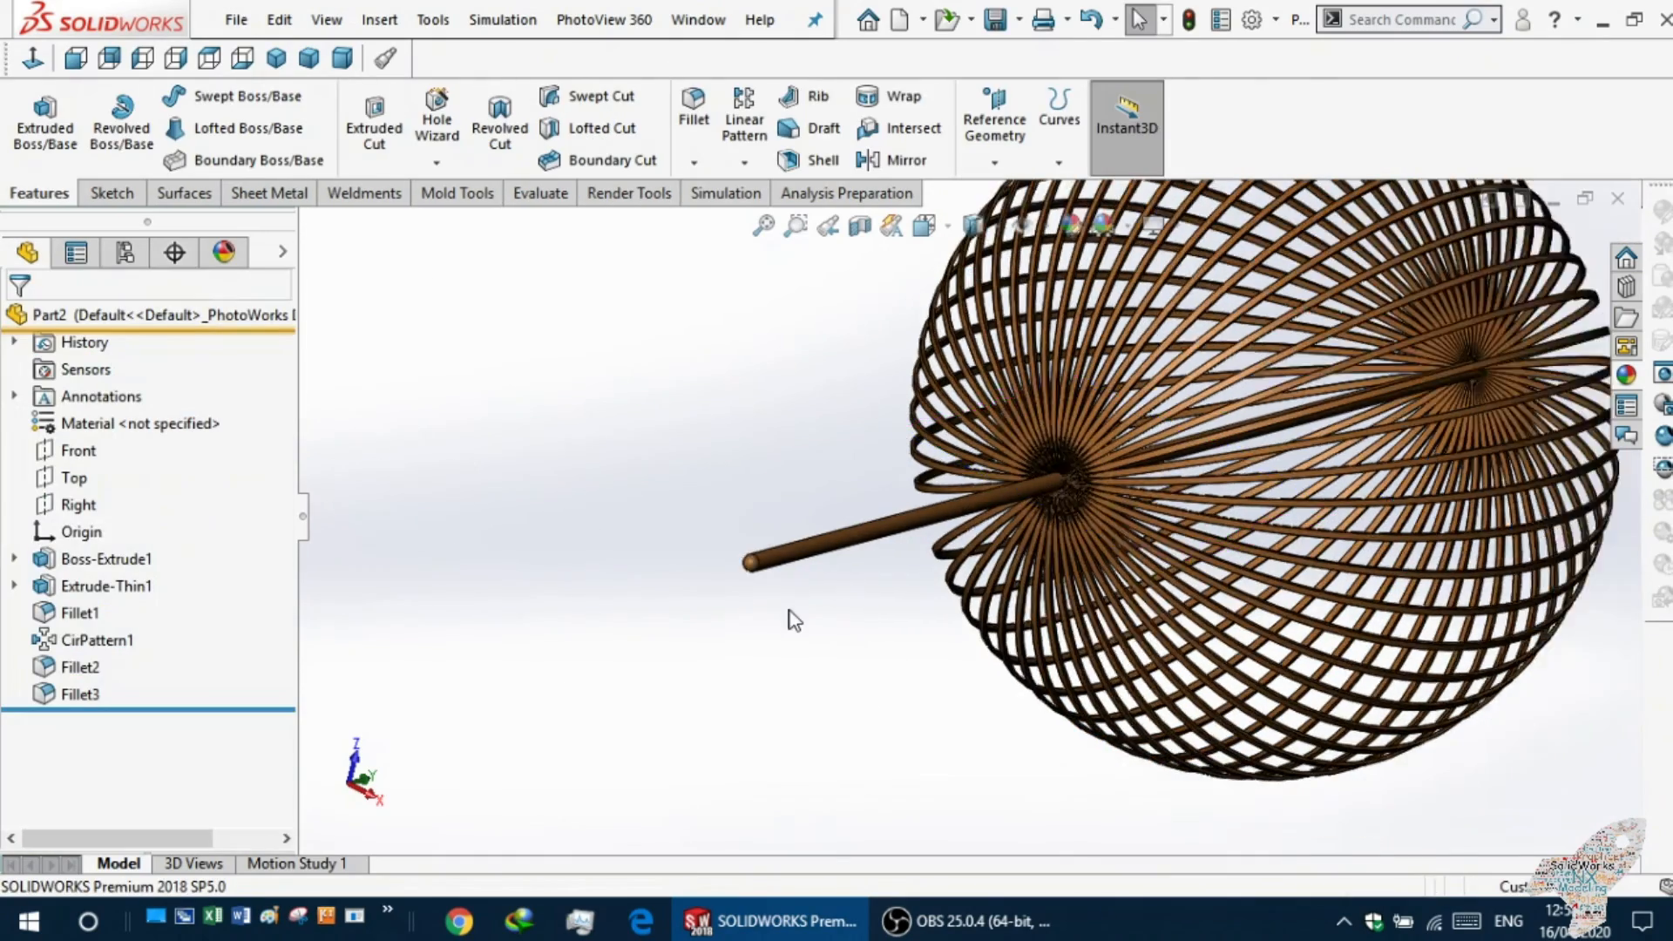
# Examine the bronze-coloured cage and its rod from both ends.
pyautogui.scroll(2, 927, 586)
pyautogui.scroll(-3, 1054, 478)
pyautogui.moveTo(941, 572); pyautogui.dragTo(960, 588, button='middle')
pyautogui.scroll(2, 959, 588)
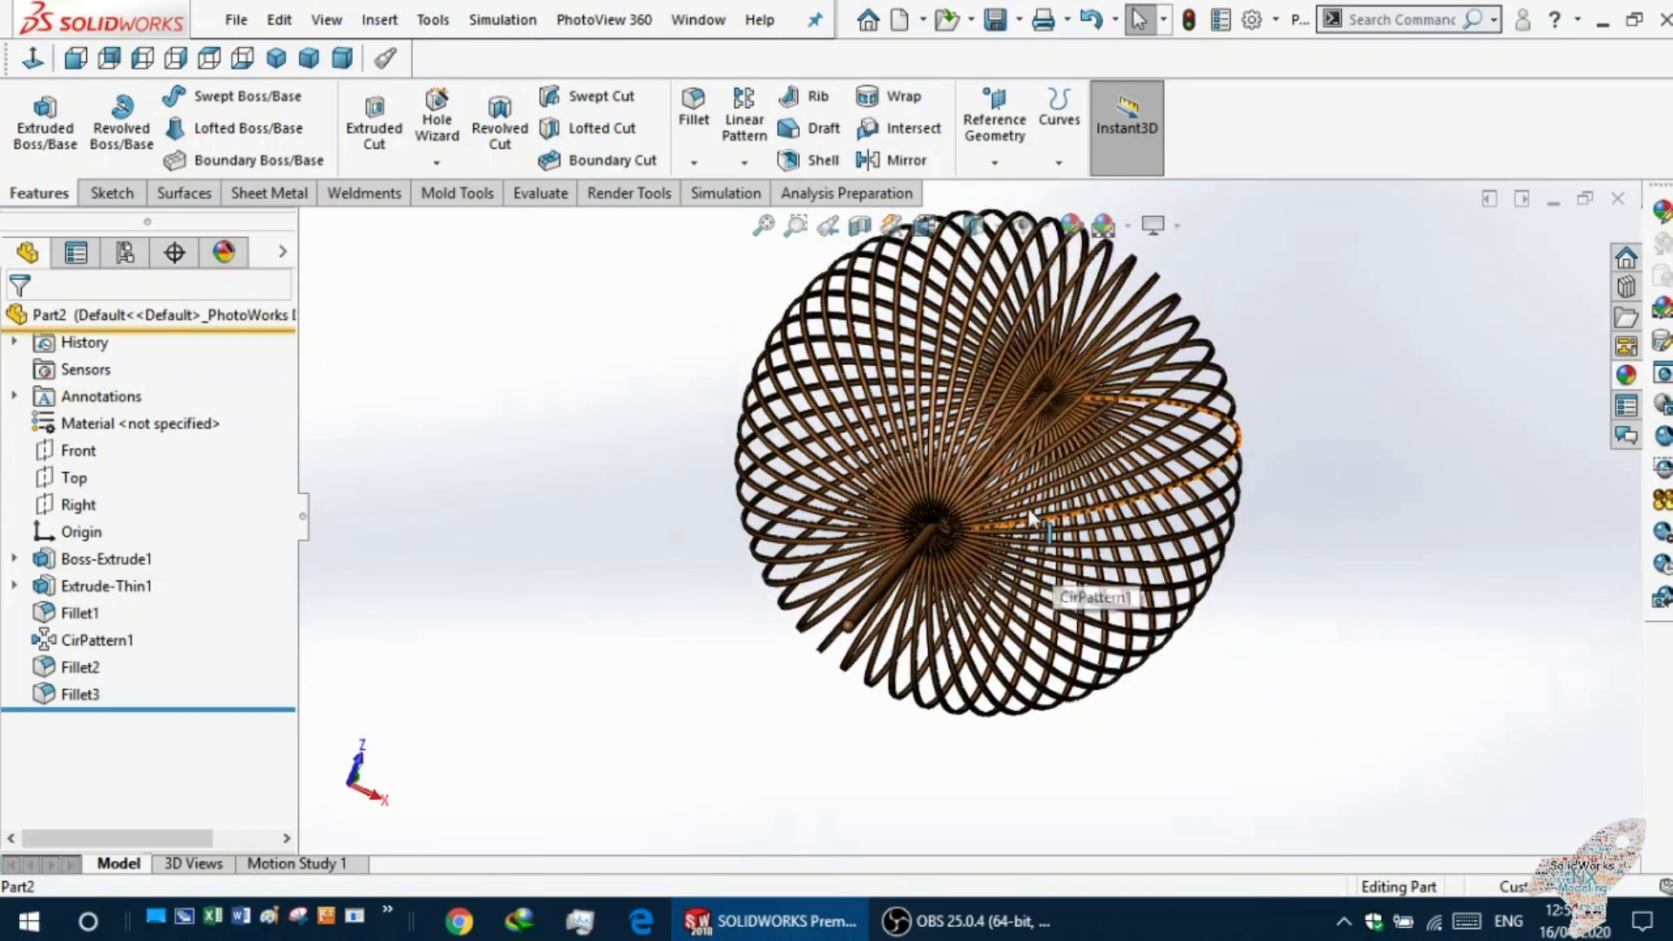
pyautogui.scroll(-2, 1032, 505)
pyautogui.moveTo(420, 610); pyautogui.dragTo(394, 662, button='middle')
pyautogui.scroll(1, 401, 655)
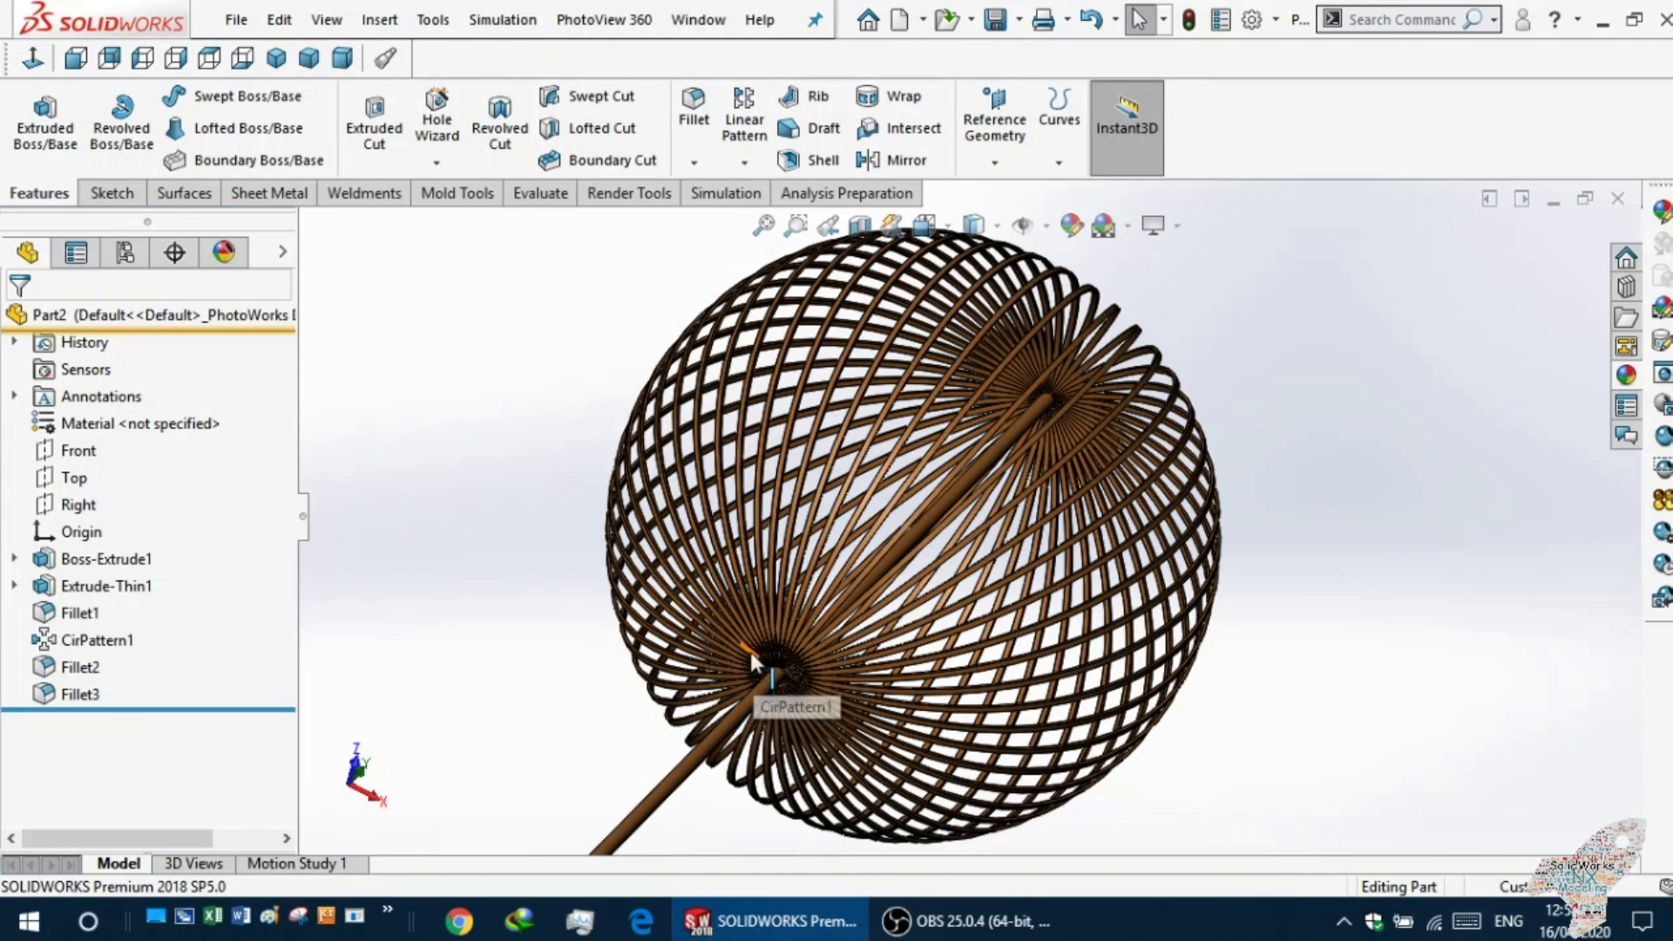
# Switch the part's display style to Shaded, without edges.
pyautogui.press('f')
pyautogui.moveTo(499, 580)
pyautogui.mouseDown(button='middle')
pyautogui.moveTo(471, 552)
pyautogui.moveTo(522, 577)
pyautogui.mouseUp(button='middle')
pyautogui.press('Escape')
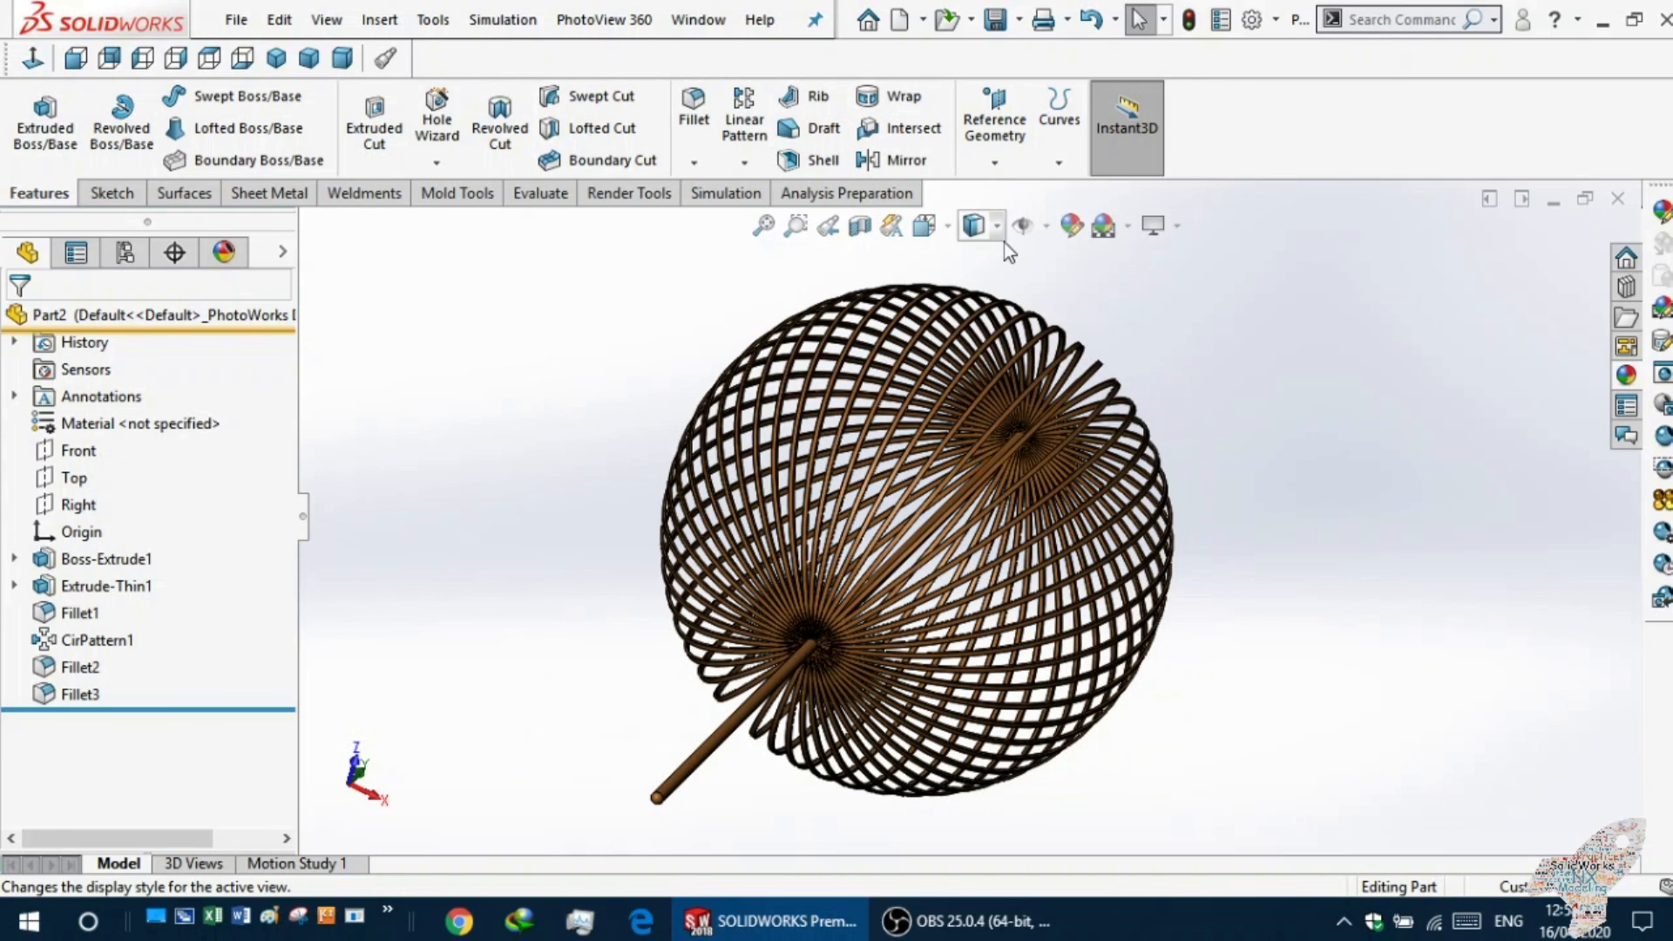
pyautogui.click(980, 226)
pyautogui.click(976, 294)
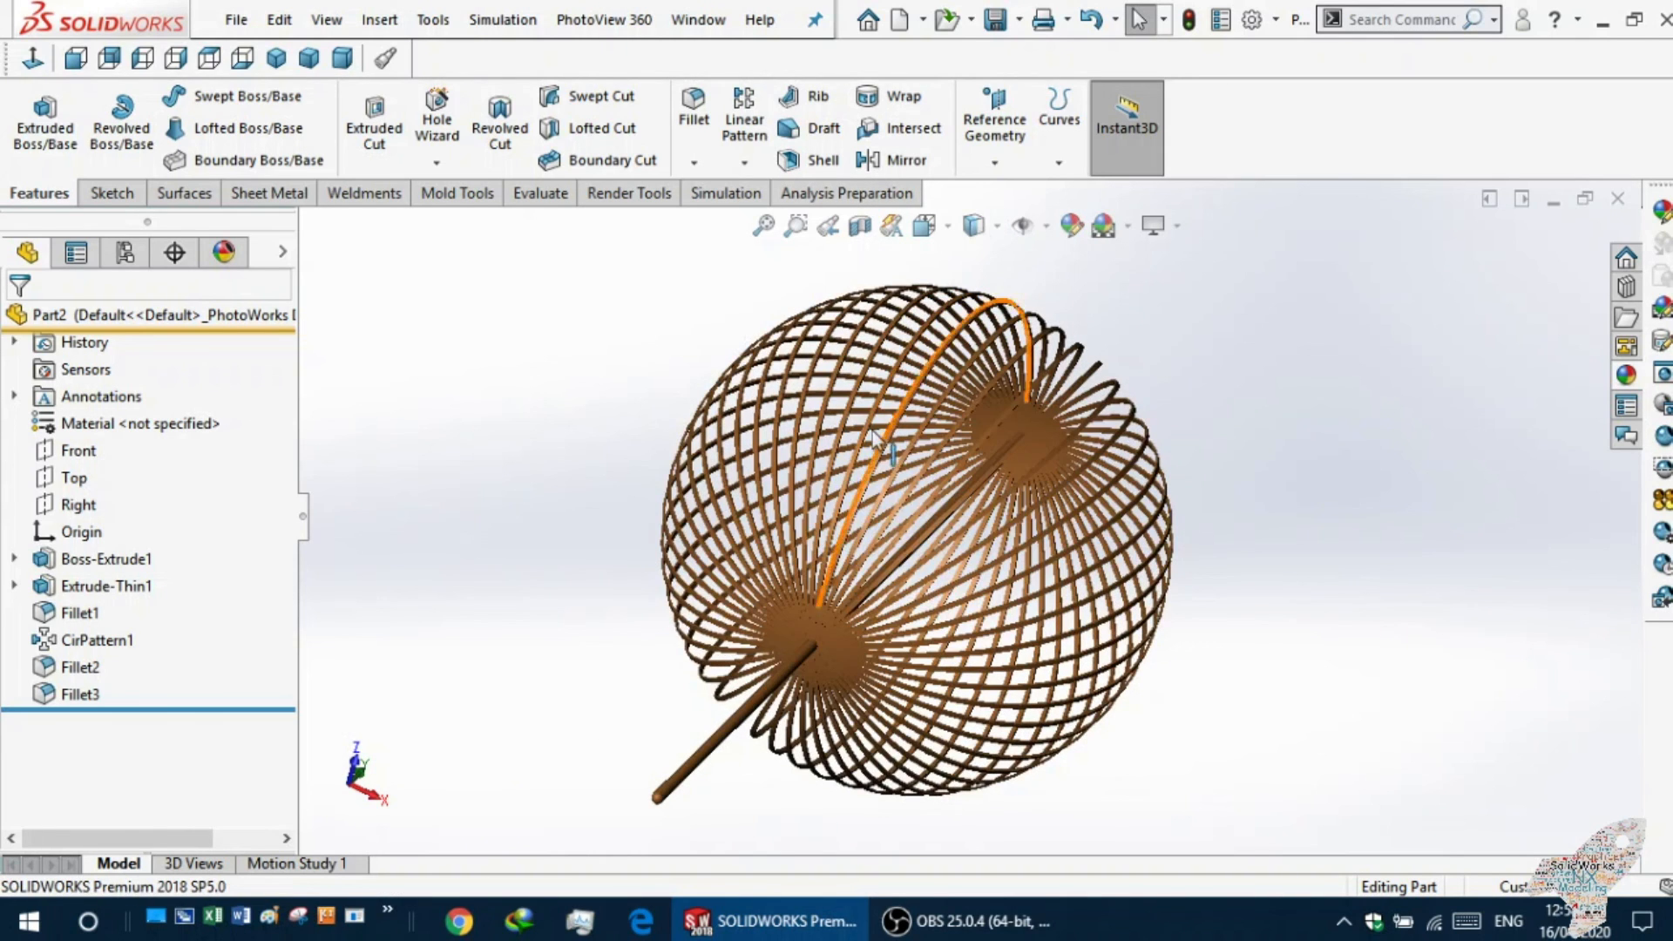
# Examine the edge-free cage, including where the rings converge on the rod, up close and as a whole.
pyautogui.scroll(-2, 566, 719)
pyautogui.moveTo(553, 709); pyautogui.dragTo(612, 662, button='middle')
pyautogui.scroll(-3, 913, 598)
pyautogui.scroll(-4, 912, 599)
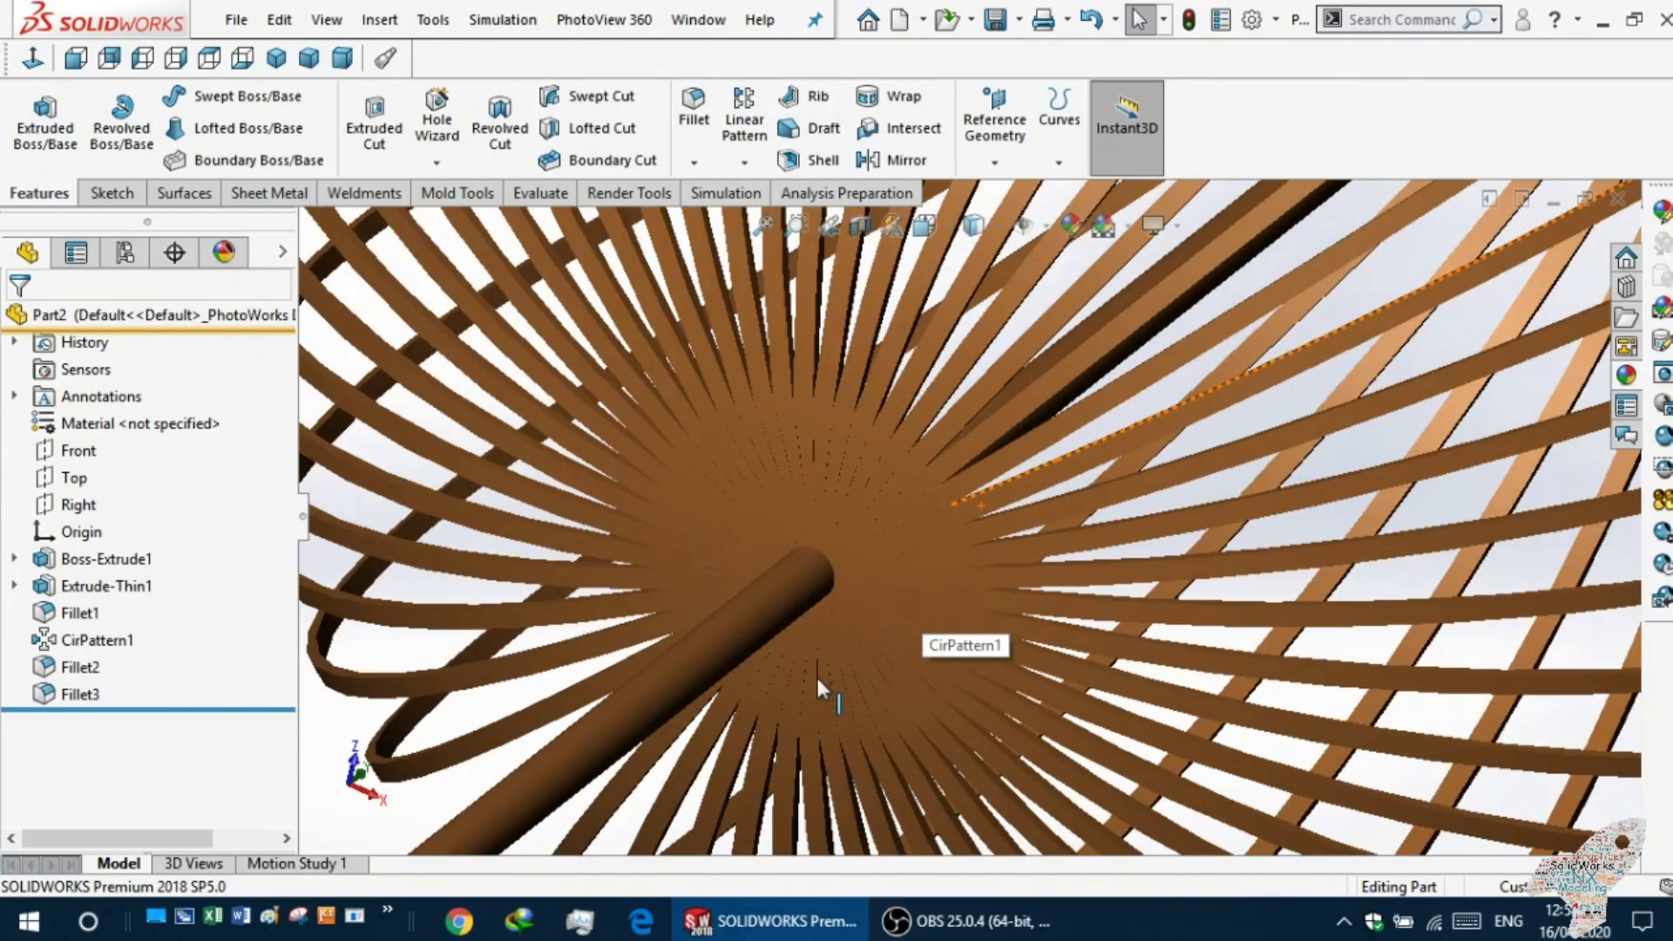
pyautogui.moveTo(852, 636); pyautogui.dragTo(870, 590, button='middle')
pyautogui.scroll(2, 845, 610)
pyautogui.scroll(-1, 845, 610)
pyautogui.scroll(2, 1152, 490)
pyautogui.scroll(3, 1228, 446)
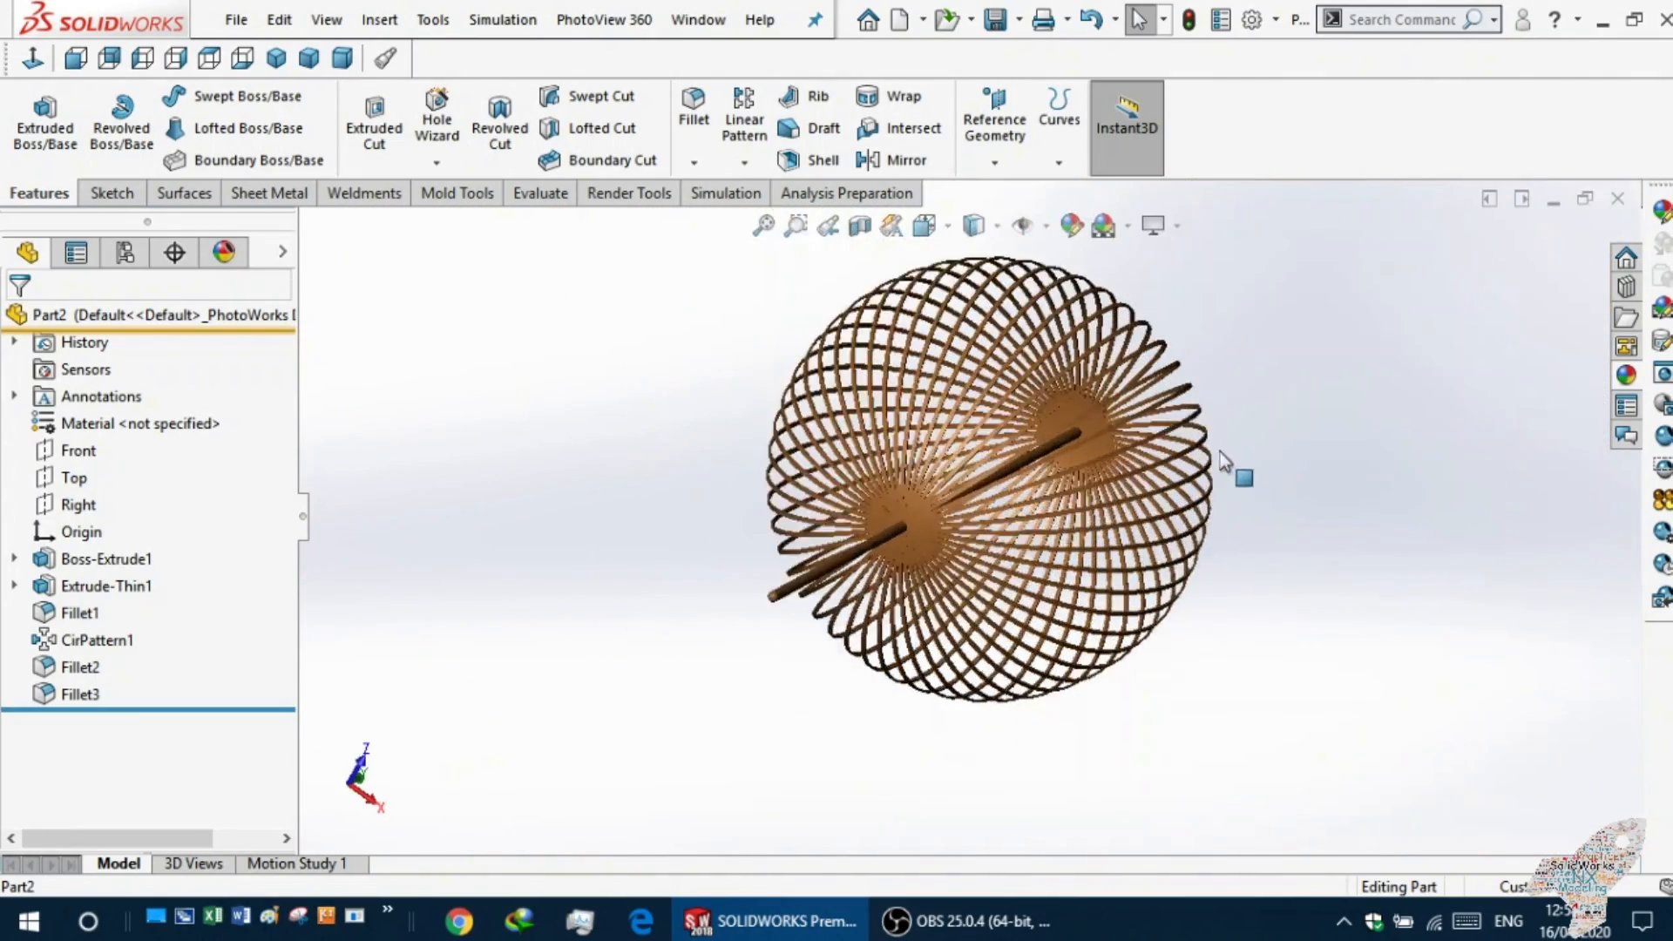
pyautogui.scroll(-2, 1195, 478)
pyautogui.moveTo(1195, 478); pyautogui.dragTo(1167, 515, button='middle')
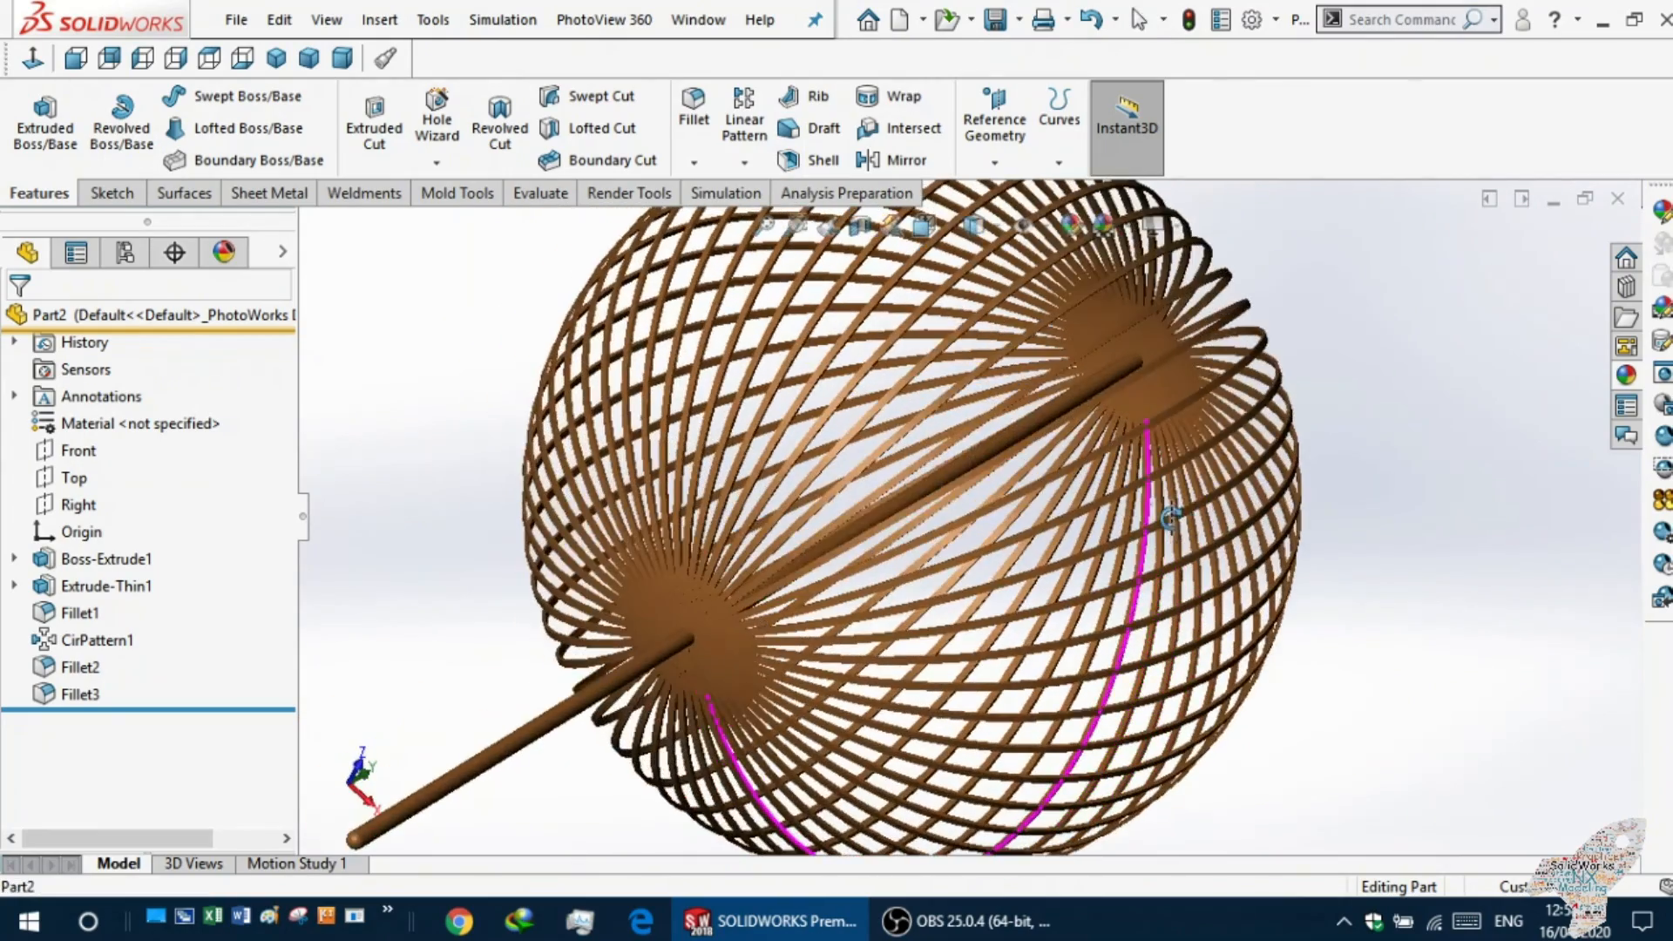